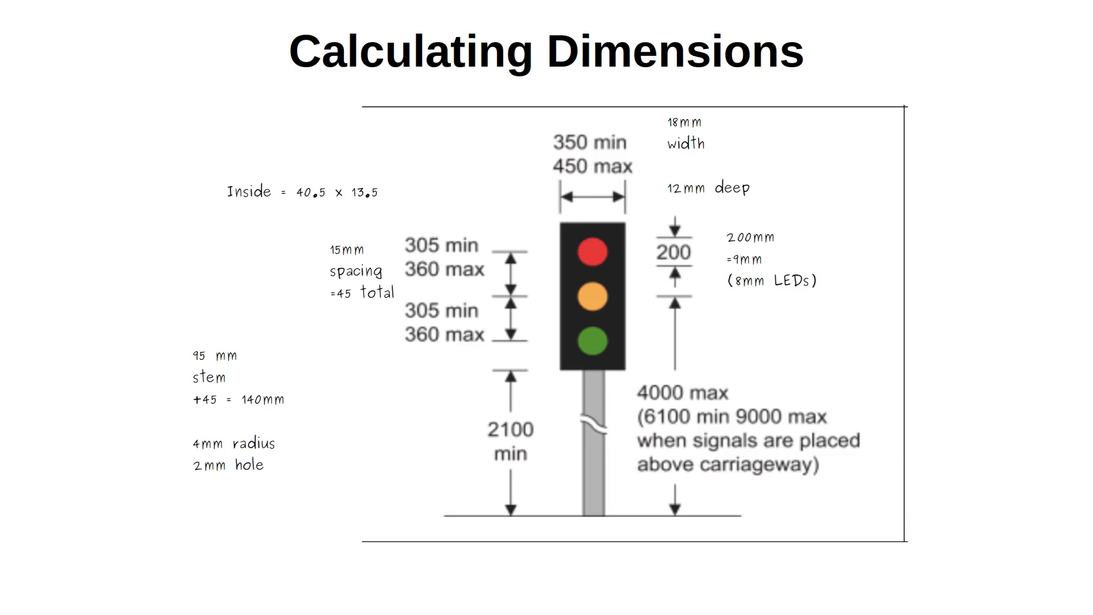
{"action": "key", "text": "Right"}
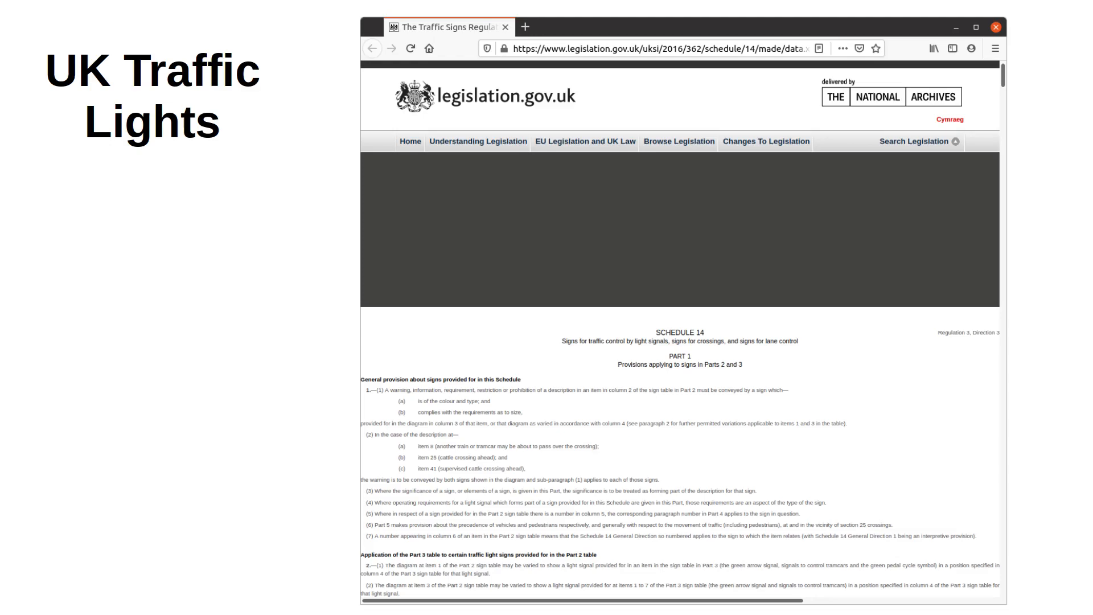
{"action": "key", "text": "Right"}
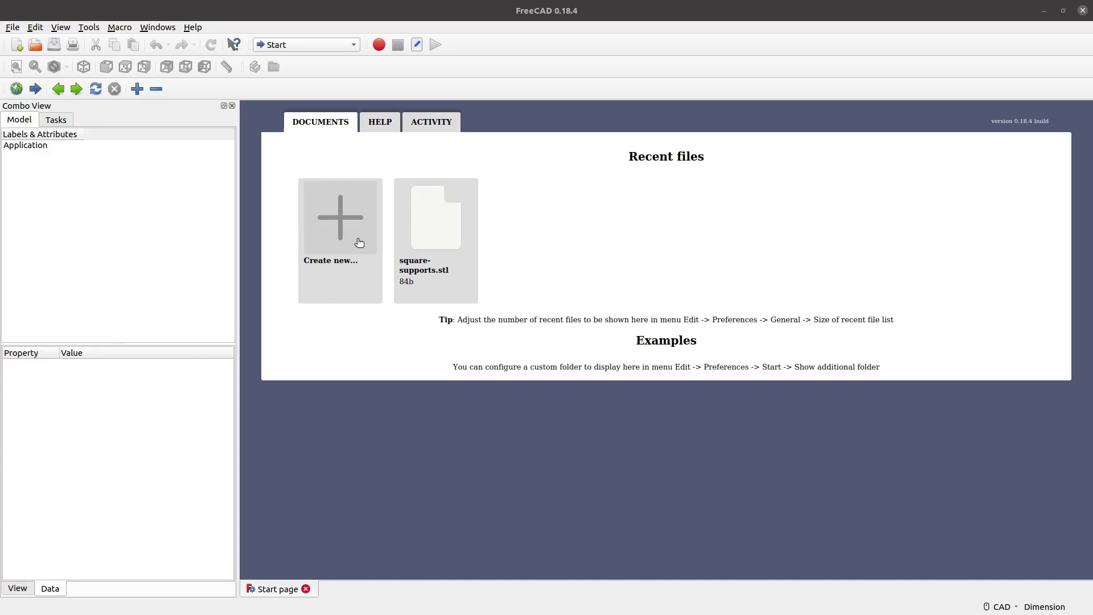
Create a new document and add an empty body to it in the Part Design workbench
{"action": "left_click", "coordinate": [358, 243]}
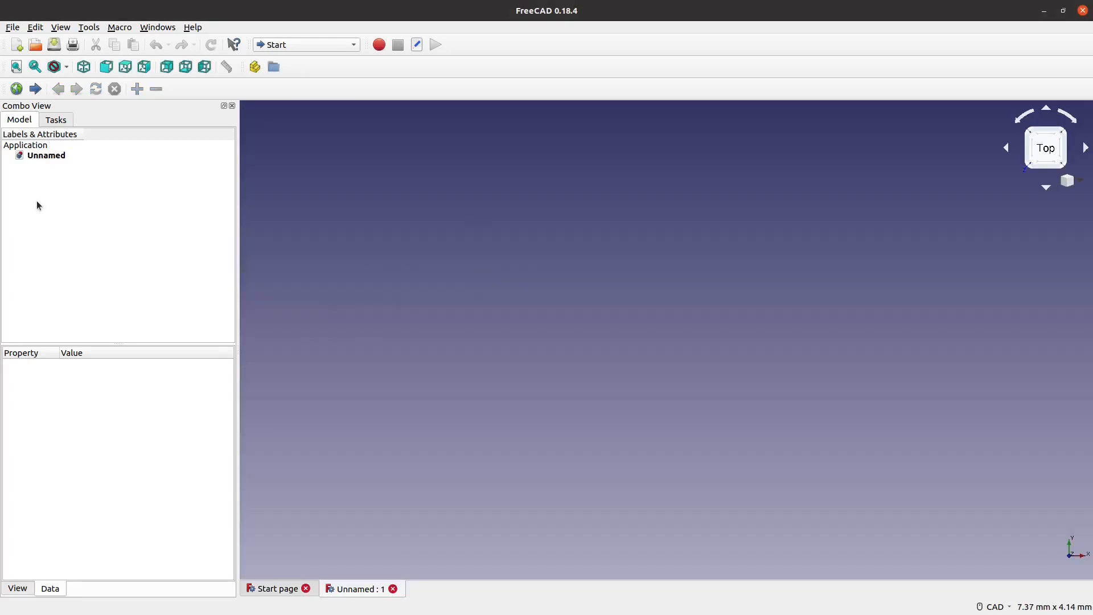
{"action": "left_click", "coordinate": [298, 45]}
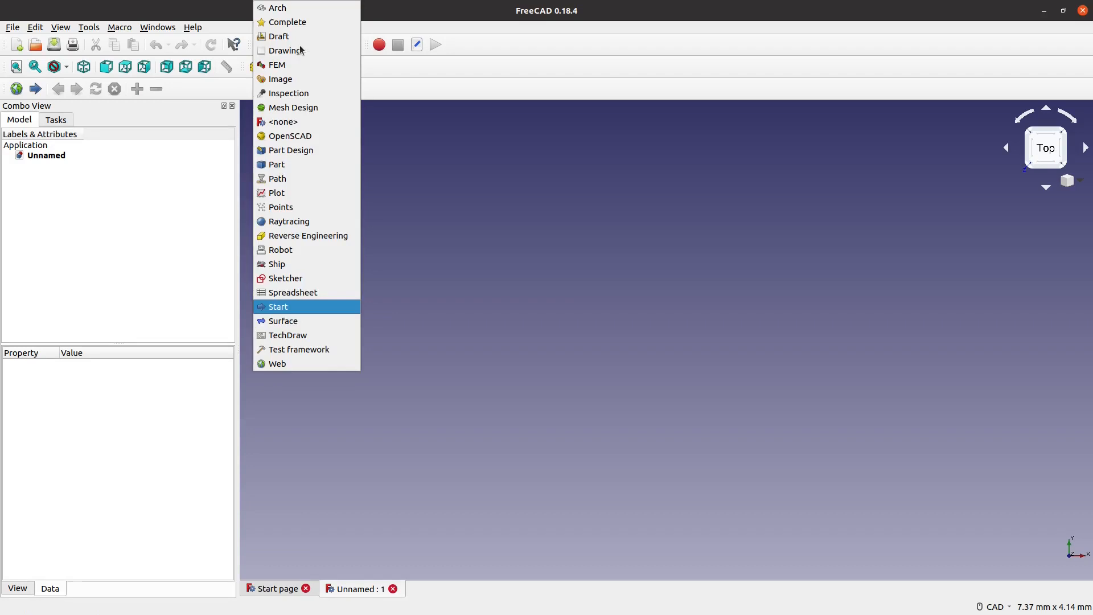
{"action": "left_click", "coordinate": [312, 151]}
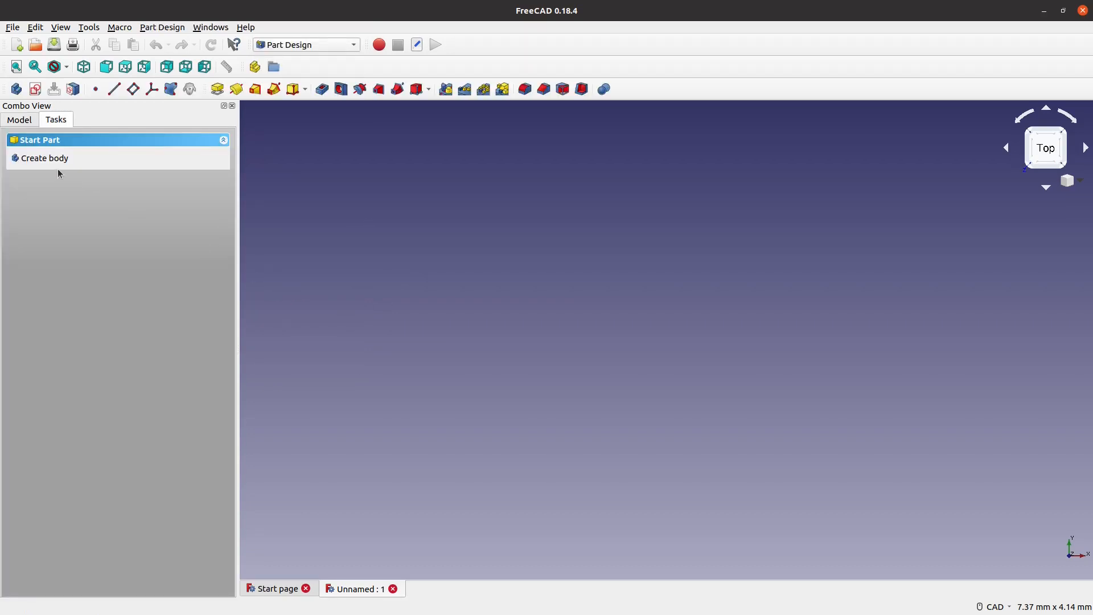
{"action": "left_click", "coordinate": [52, 160]}
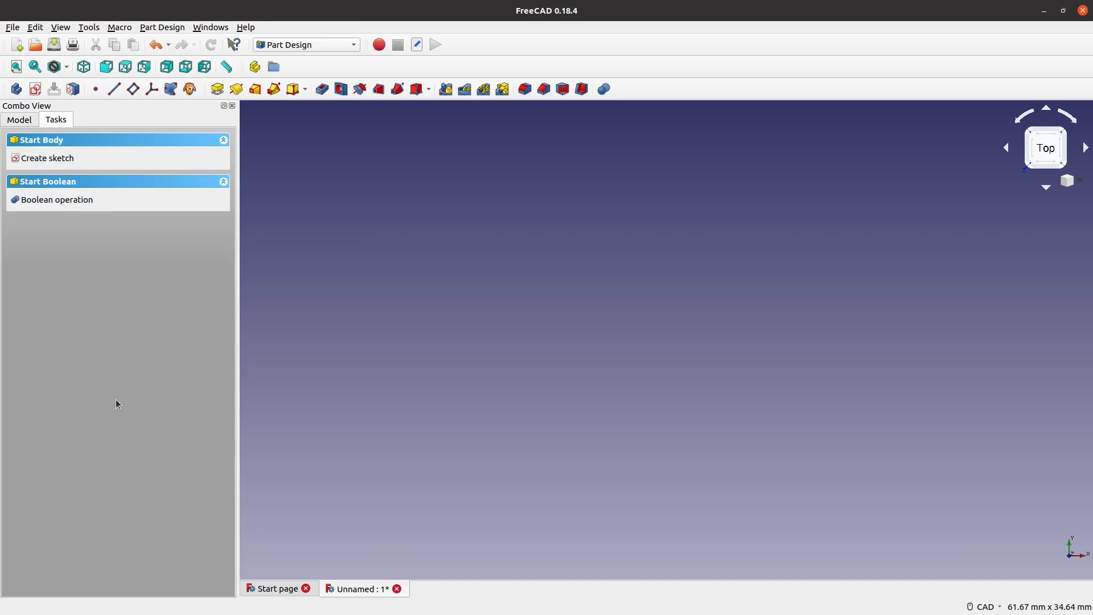
Create a sketch in the body on the XY plane
{"action": "left_click", "coordinate": [41, 160]}
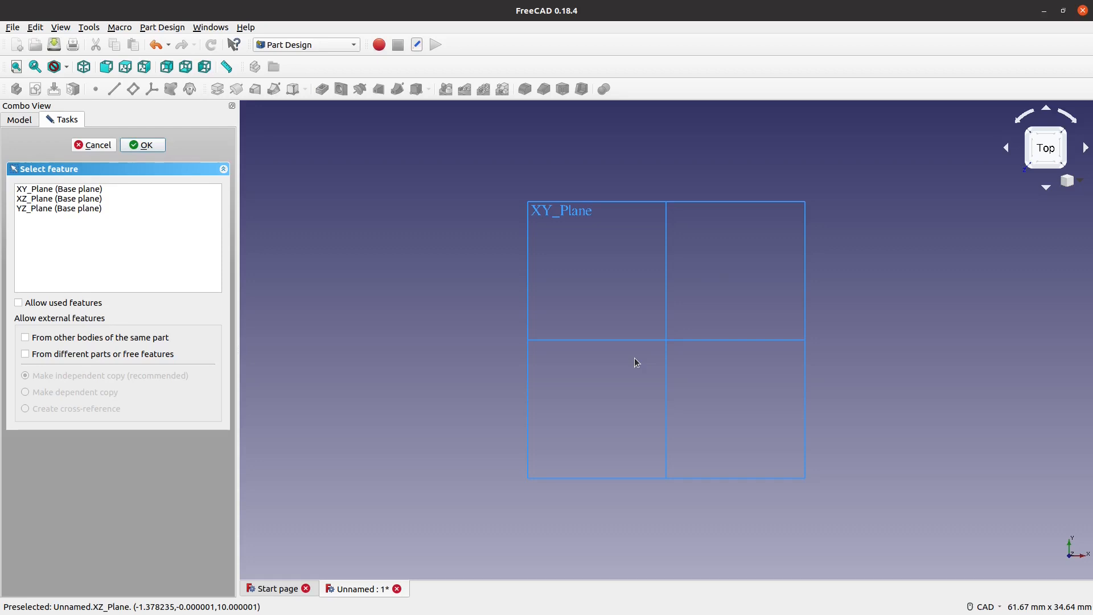
{"action": "left_click", "coordinate": [74, 193]}
{"action": "left_click", "coordinate": [138, 146]}
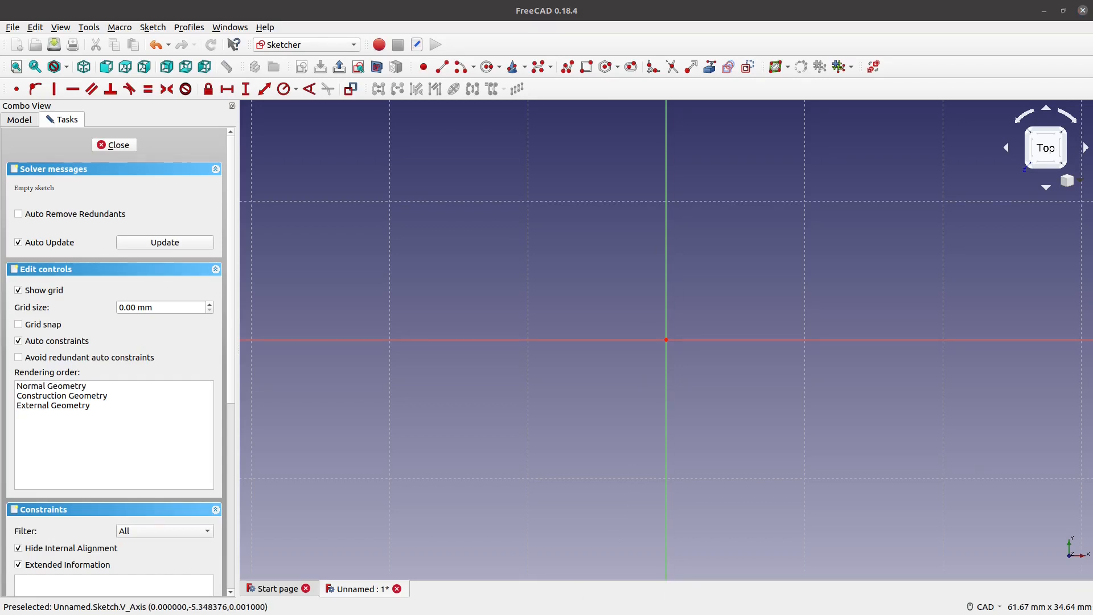
Sketch a closed six-sided polyline about 25 mm wide and 12 mm high, with its base on the horizontal axis and both upper corners slanted
{"action": "left_click", "coordinate": [564, 71]}
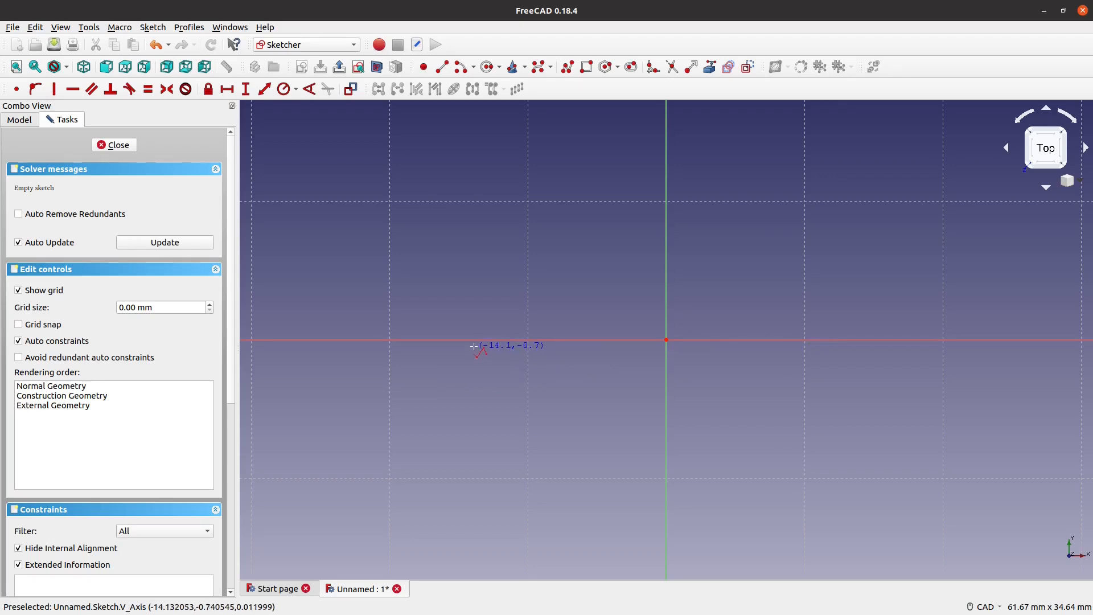
{"action": "left_click", "coordinate": [495, 340]}
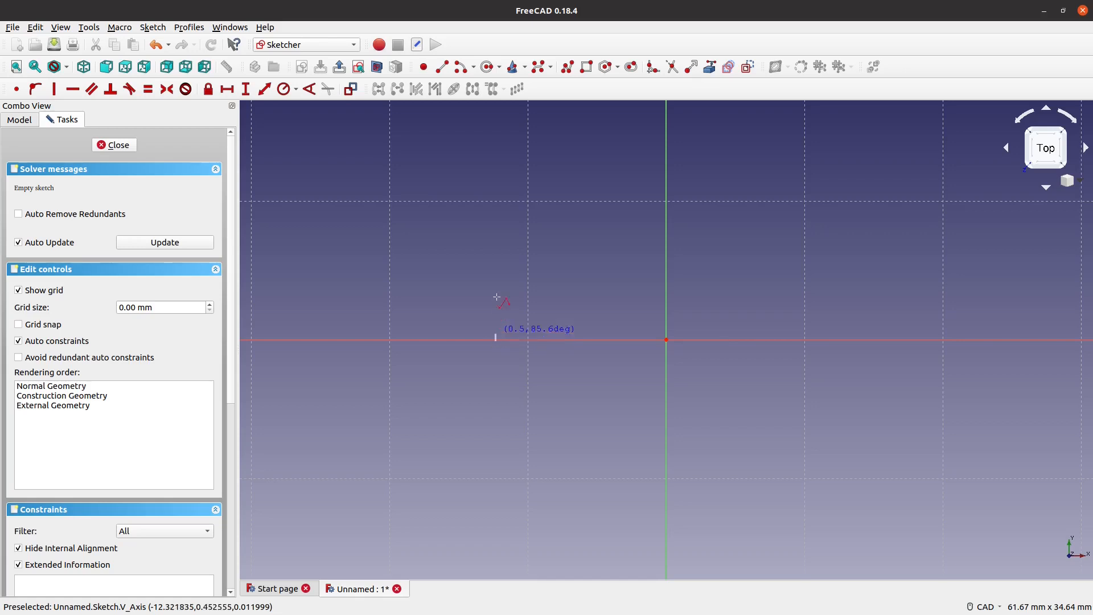
{"action": "left_click", "coordinate": [495, 254]}
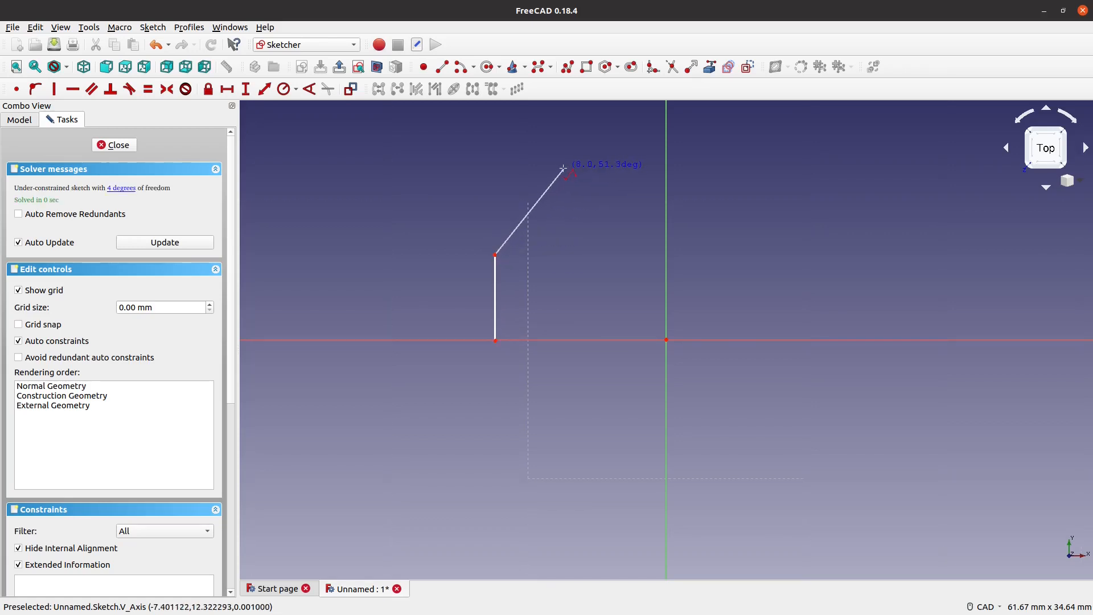
{"action": "left_click", "coordinate": [564, 169]}
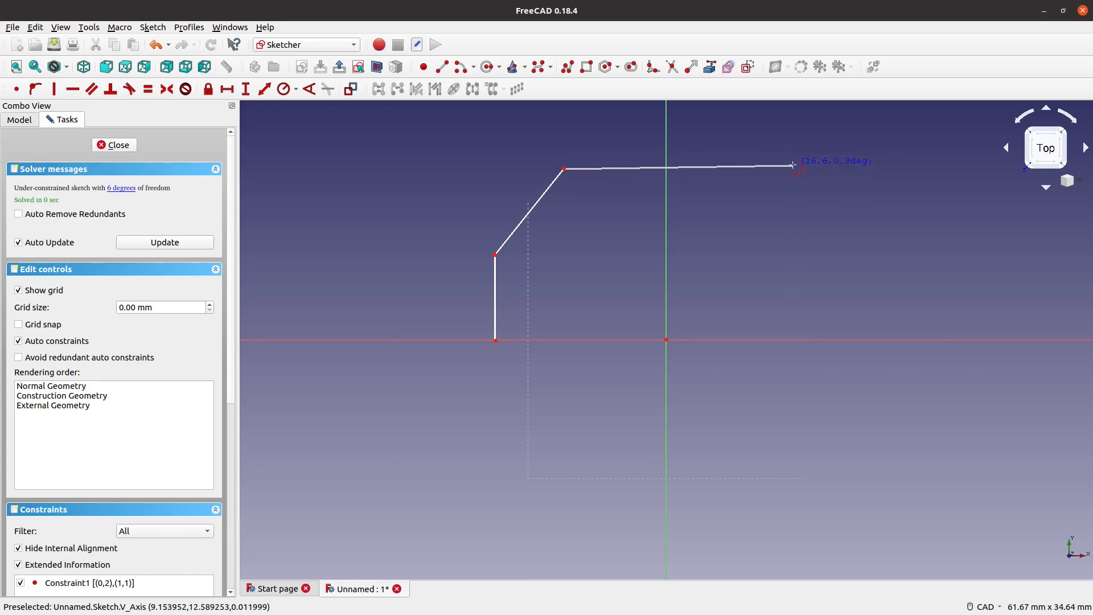
{"action": "left_click", "coordinate": [792, 170]}
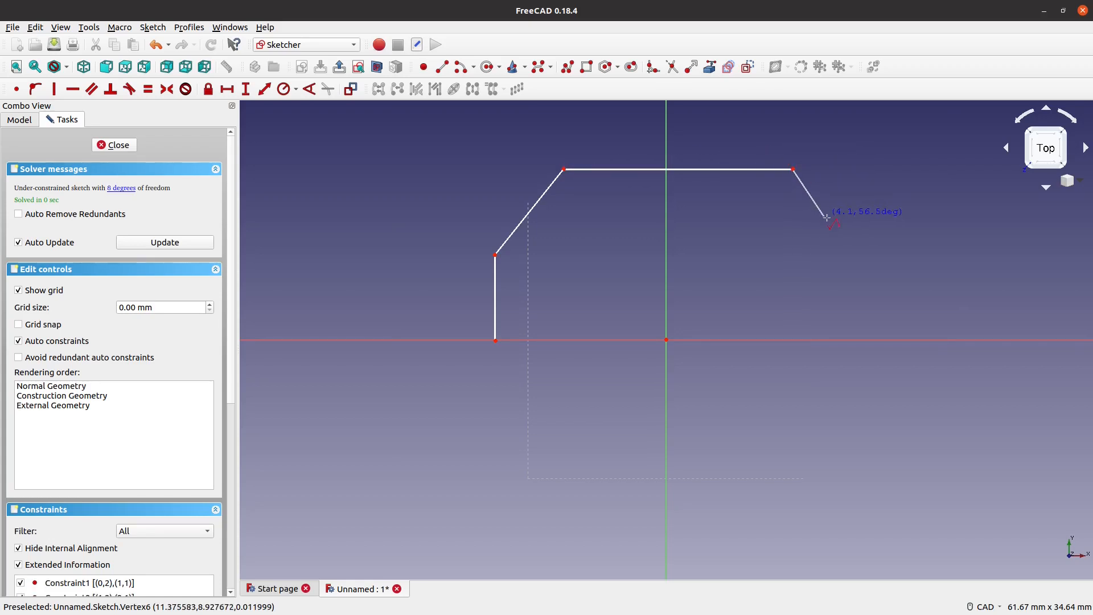
{"action": "left_click", "coordinate": [840, 244]}
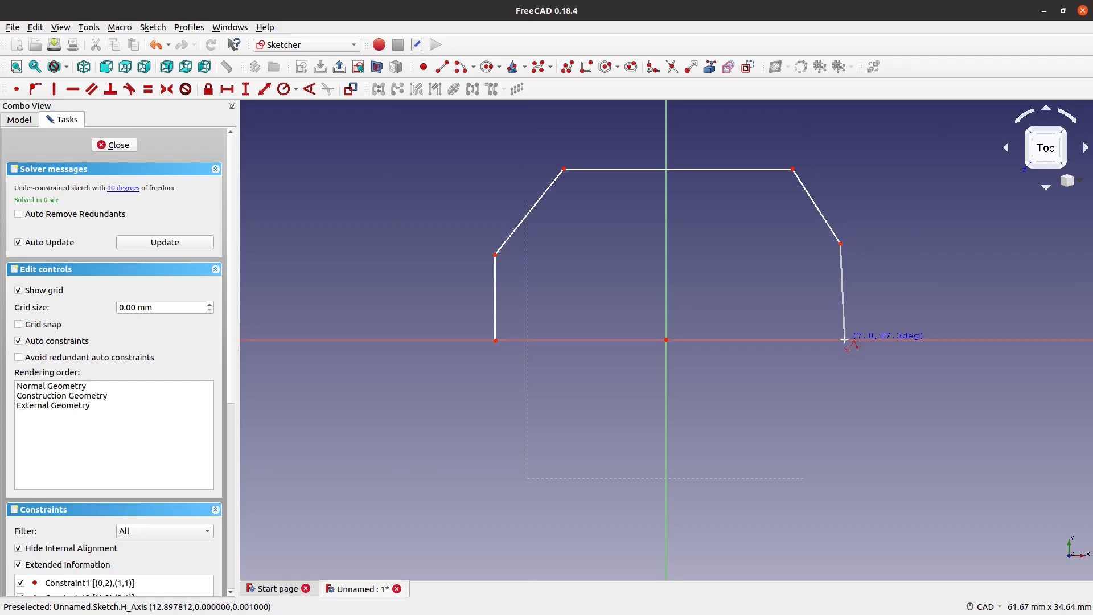
{"action": "left_click", "coordinate": [840, 339]}
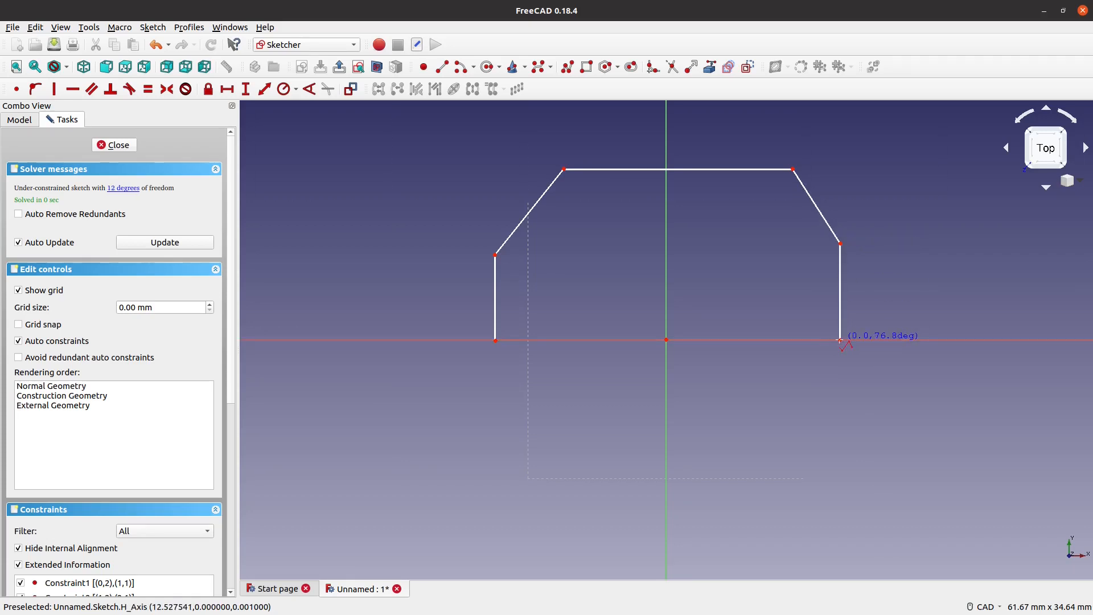
{"action": "left_click", "coordinate": [495, 340]}
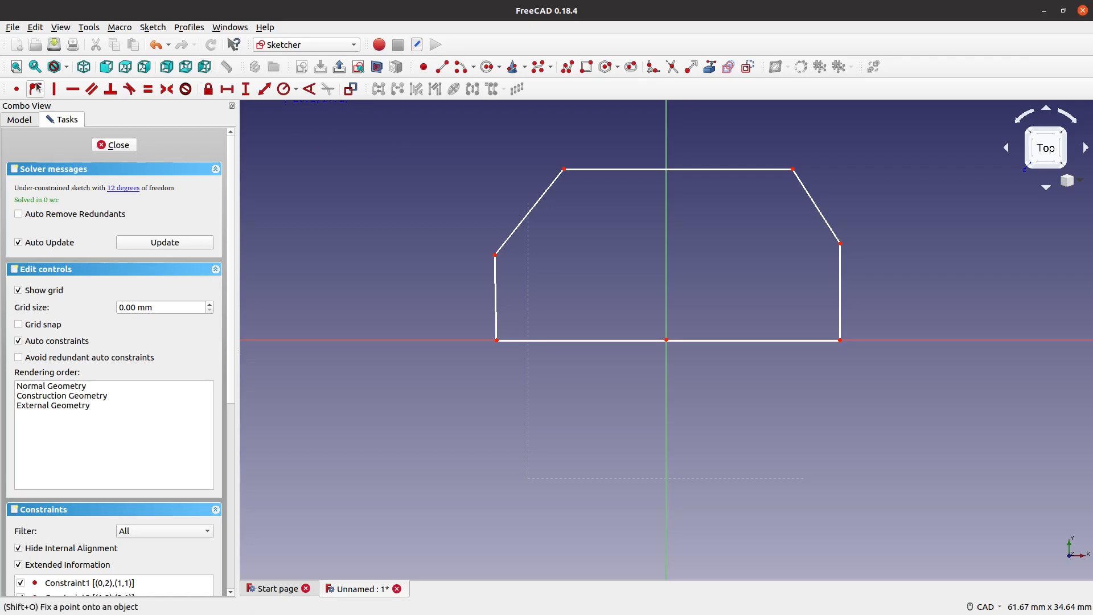
Make the base edge's endpoints and the top edge's endpoints symmetric about the vertical axis
{"action": "left_click", "coordinate": [305, 89]}
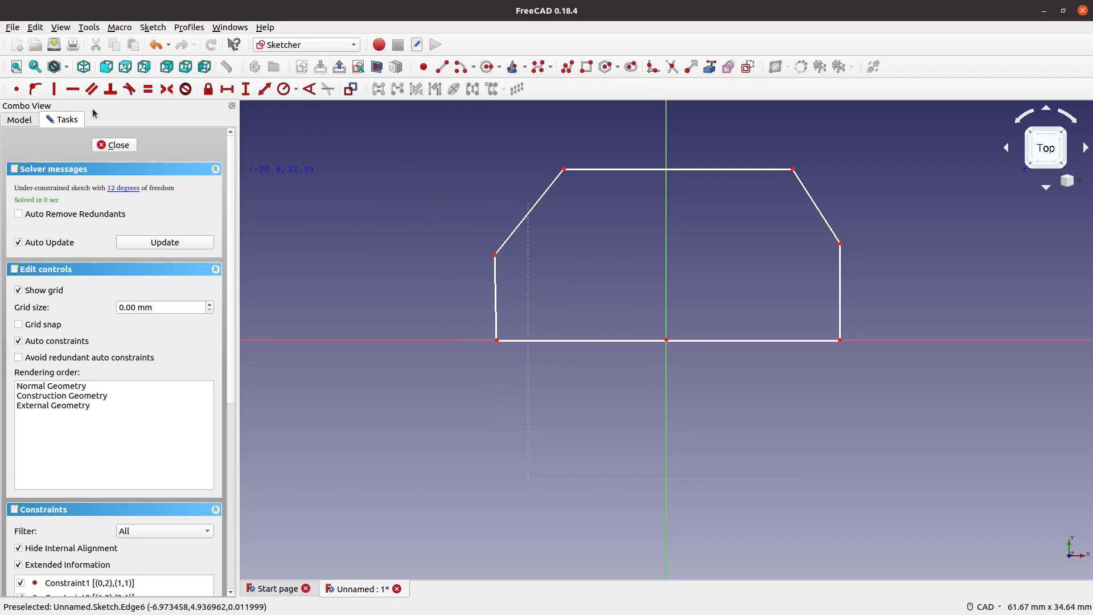
{"action": "left_click", "coordinate": [166, 90]}
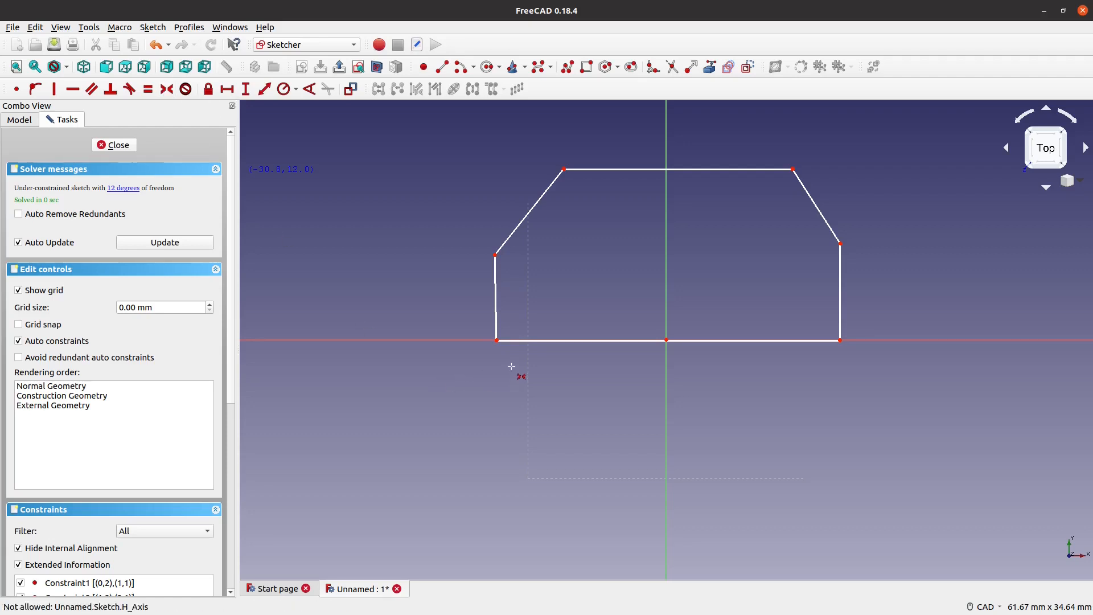
{"action": "left_click", "coordinate": [496, 341]}
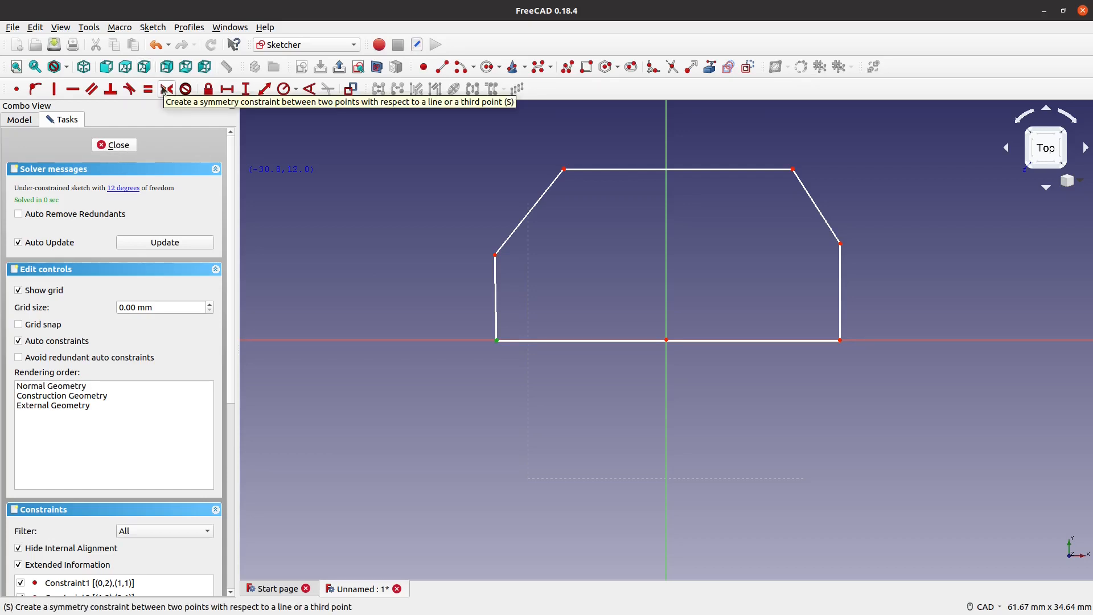
{"action": "left_click", "coordinate": [666, 351]}
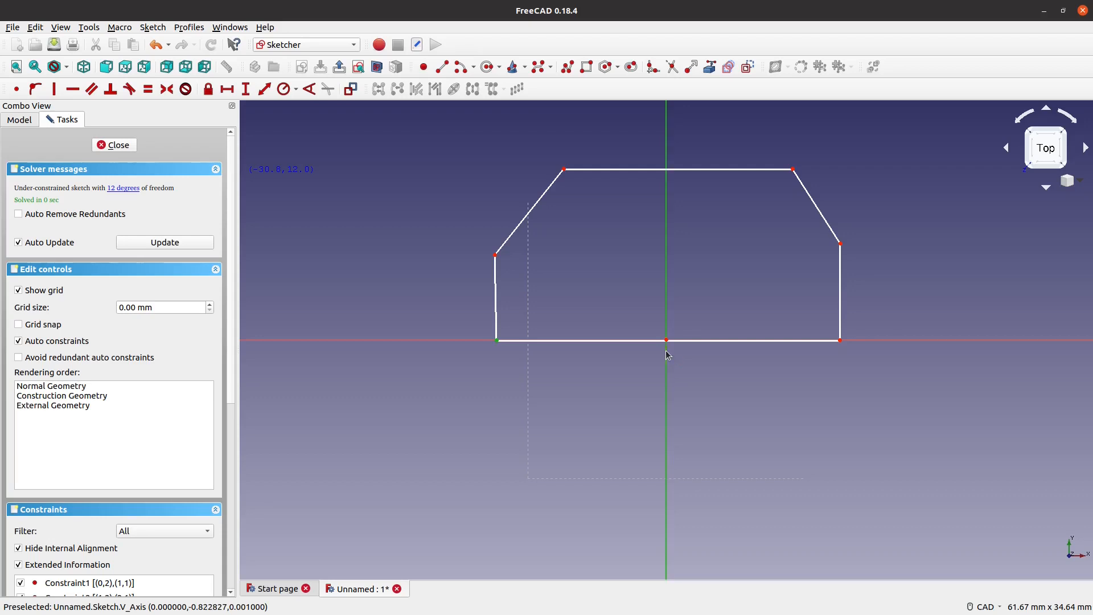
{"action": "left_click", "coordinate": [839, 340]}
{"action": "left_click", "coordinate": [564, 169]}
{"action": "left_click", "coordinate": [667, 163]}
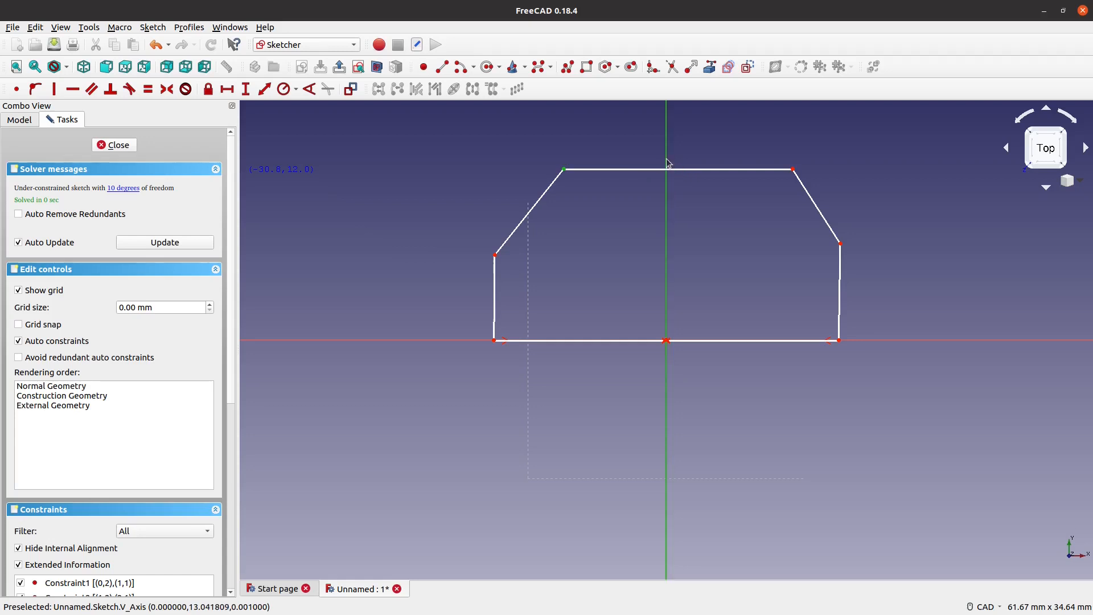
{"action": "left_click", "coordinate": [793, 169]}
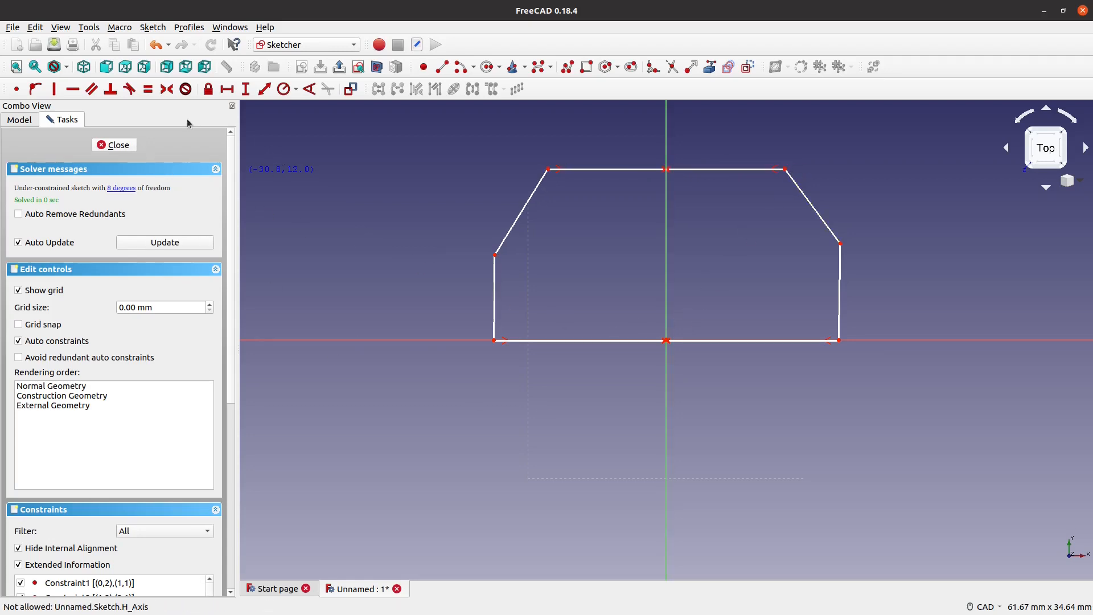
Constrain the horizontal length of the base edge to 18 mm and of the top edge to 10 mm
{"action": "left_click", "coordinate": [227, 89]}
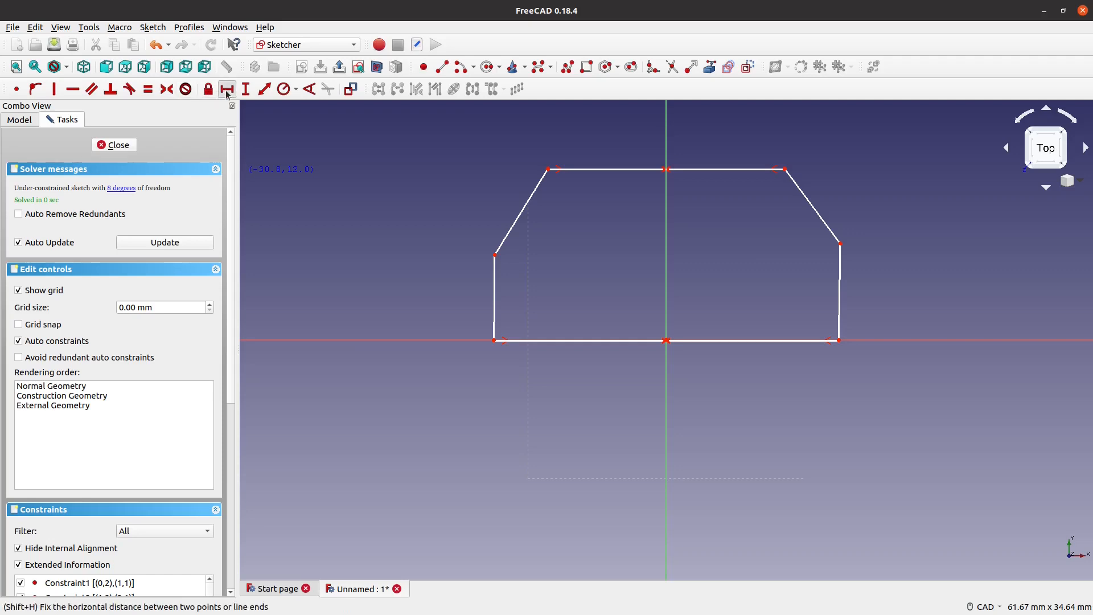
{"action": "left_click", "coordinate": [614, 342]}
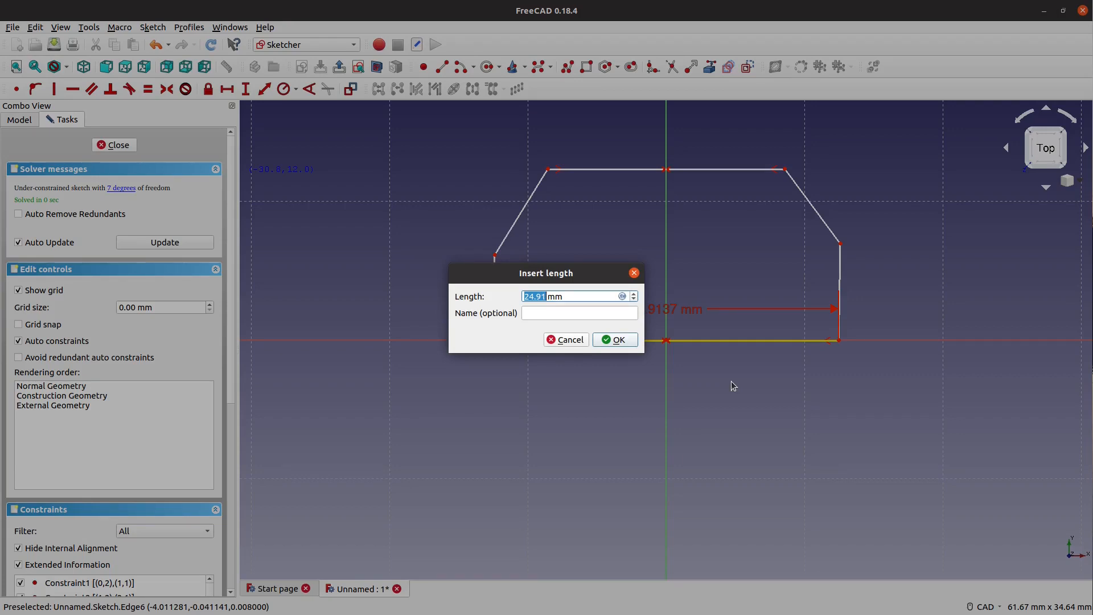
{"action": "type", "text": "18"}
{"action": "left_click", "coordinate": [626, 340]}
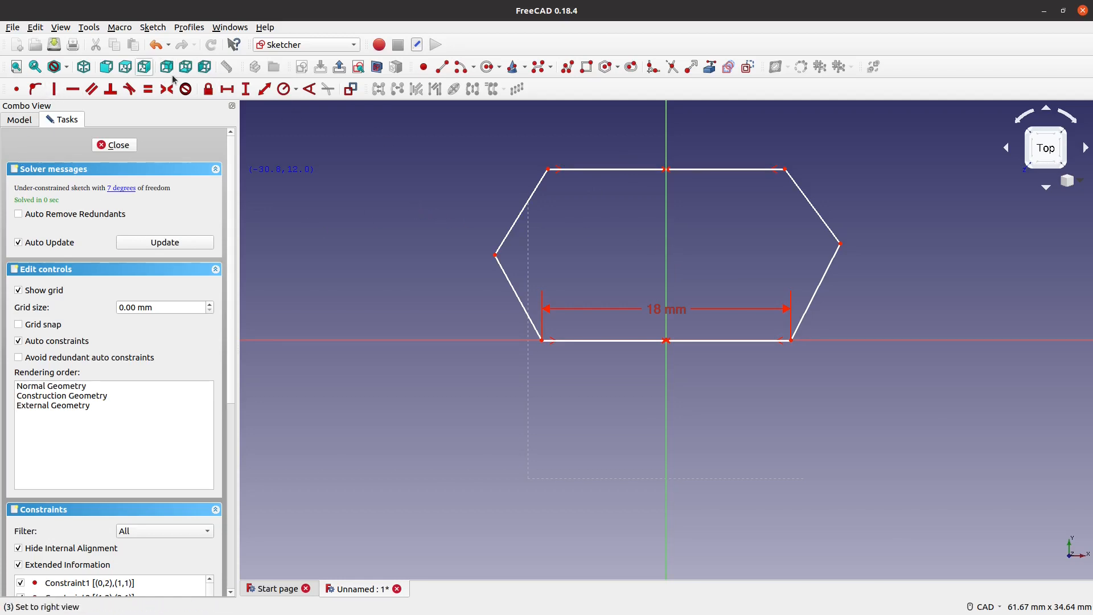
{"action": "left_click", "coordinate": [227, 89]}
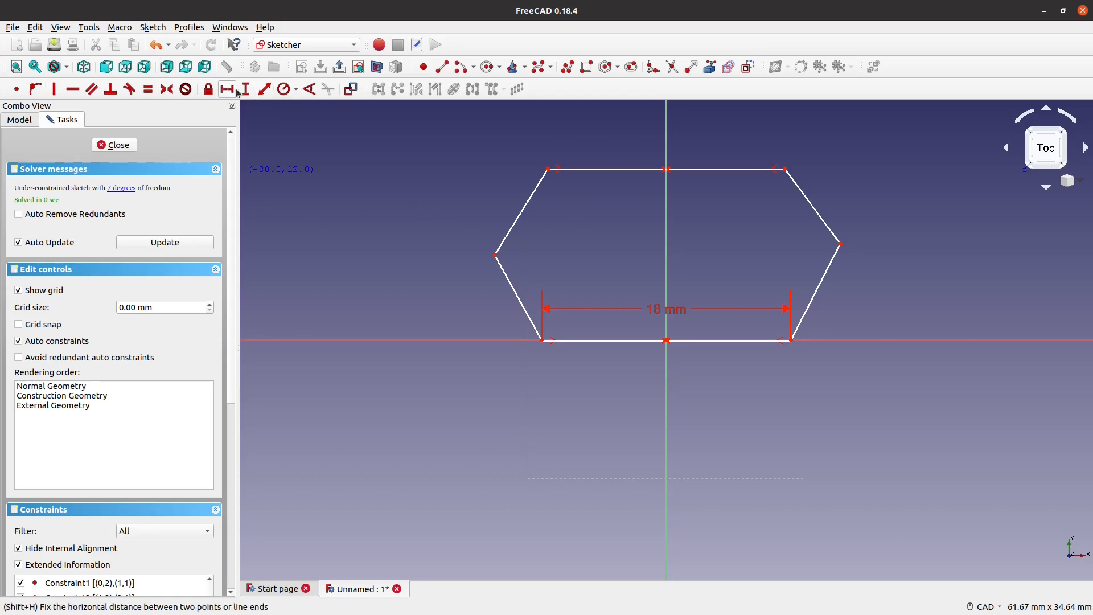
{"action": "left_click", "coordinate": [638, 169]}
{"action": "type", "text": "10"}
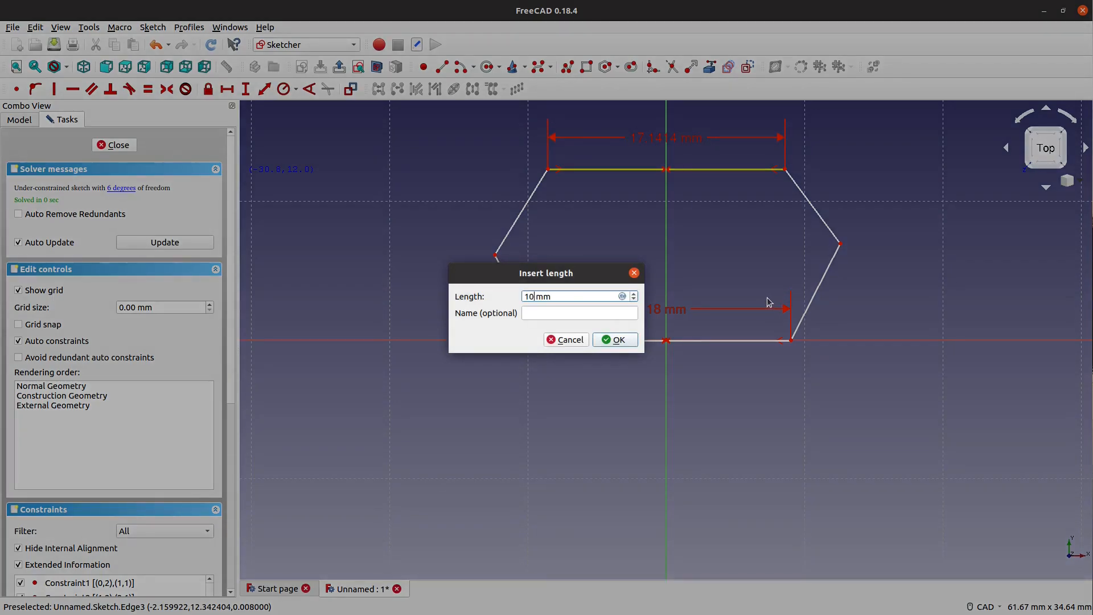
{"action": "left_click", "coordinate": [615, 339]}
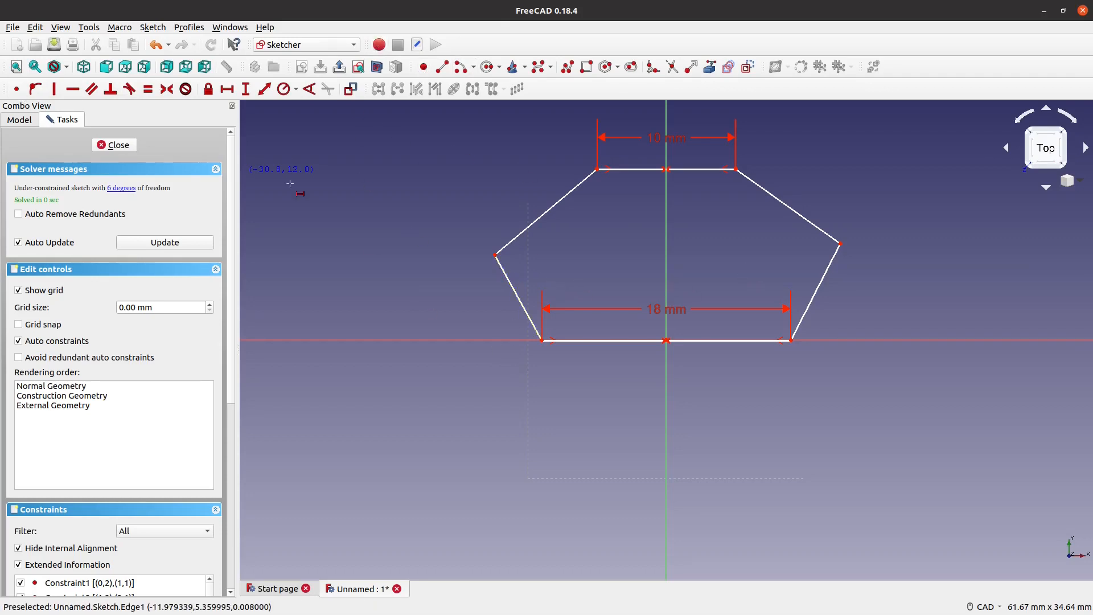
Constrain both side edges vertical and set the vertical distance from the top edge's right corner to the base's right corner to 12 mm
{"action": "left_click", "coordinate": [507, 284]}
{"action": "left_click", "coordinate": [819, 282]}
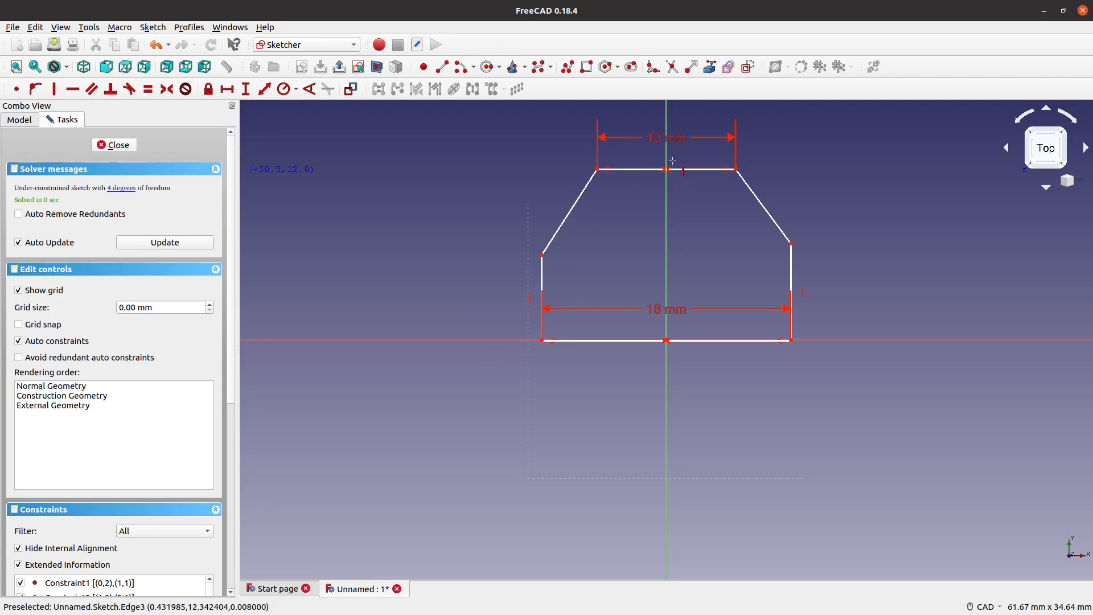
{"action": "left_click", "coordinate": [245, 89]}
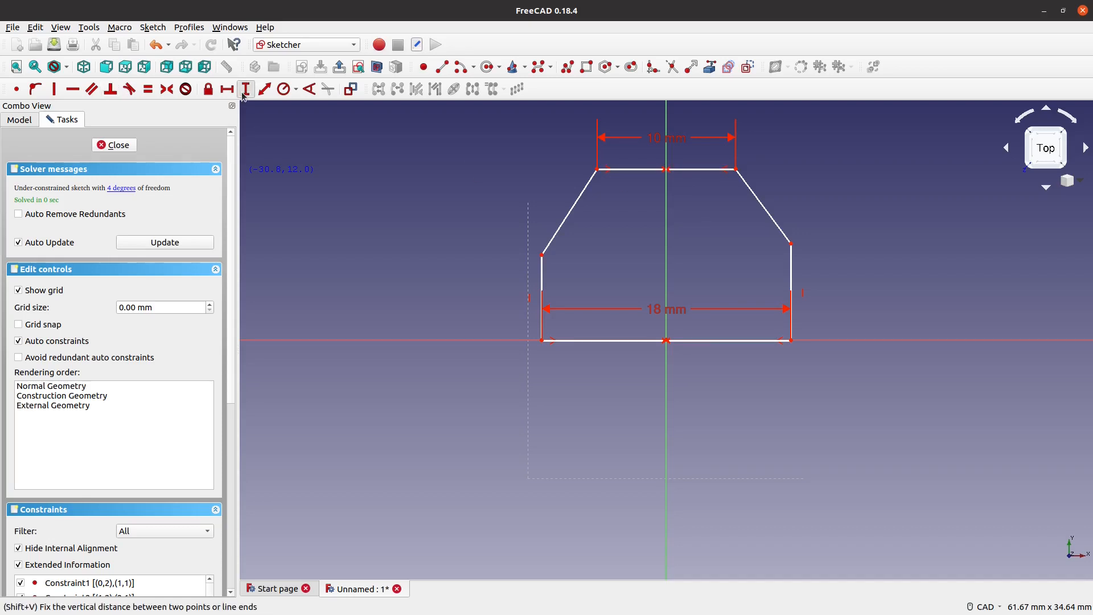
{"action": "left_click", "coordinate": [738, 171]}
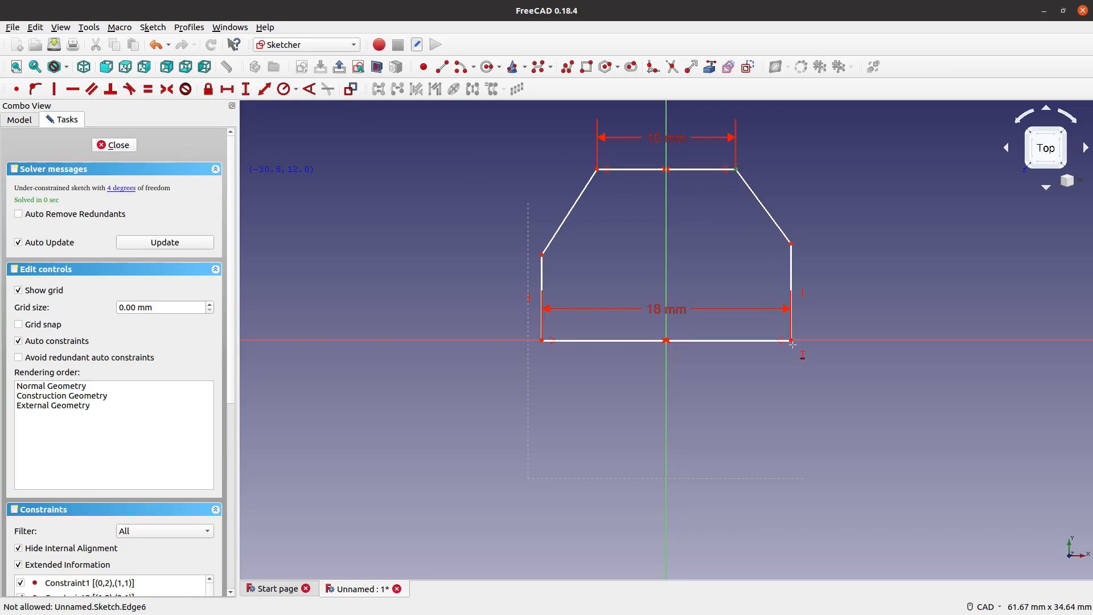
{"action": "left_click", "coordinate": [793, 343]}
{"action": "type", "text": "12"}
{"action": "key", "text": "Return"}
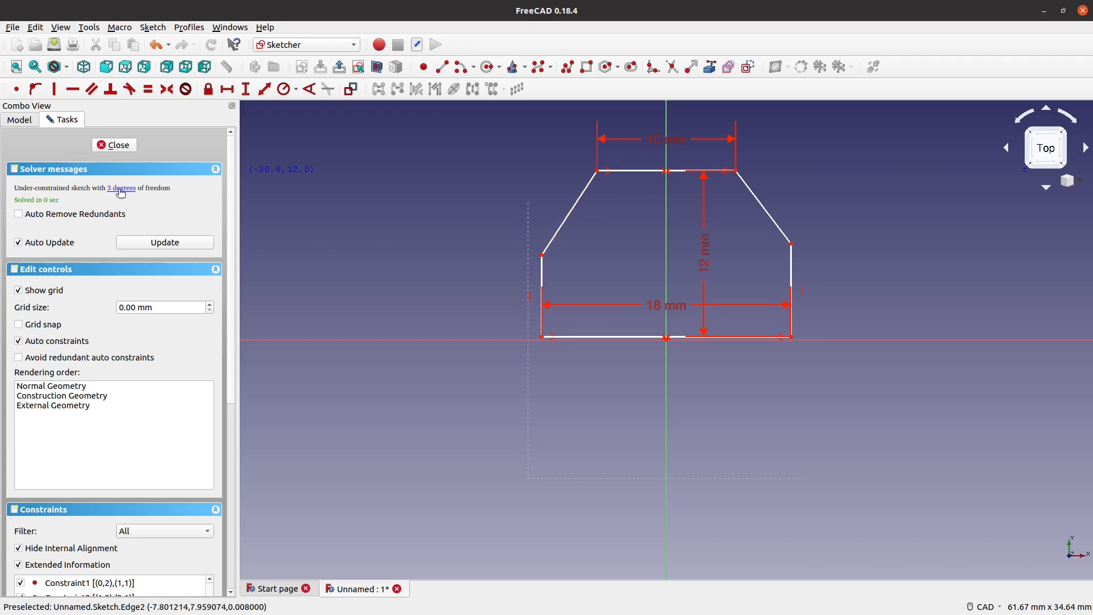
Set the vertical distance between the base's left corner and the origin to 0 mm
{"action": "left_click", "coordinate": [111, 89]}
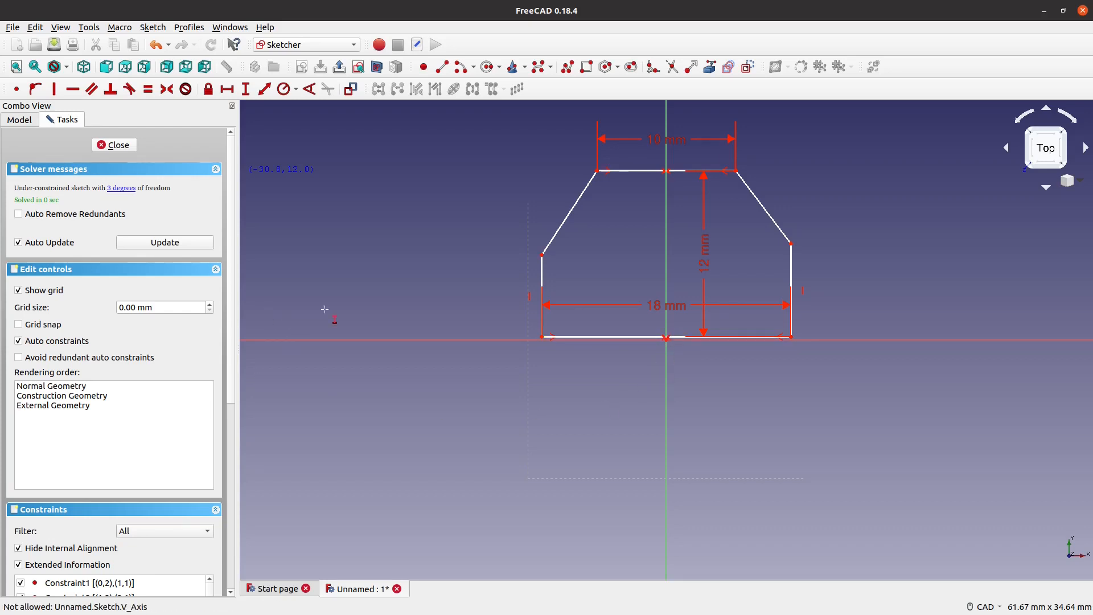
{"action": "left_click", "coordinate": [245, 91]}
{"action": "left_click", "coordinate": [542, 337]}
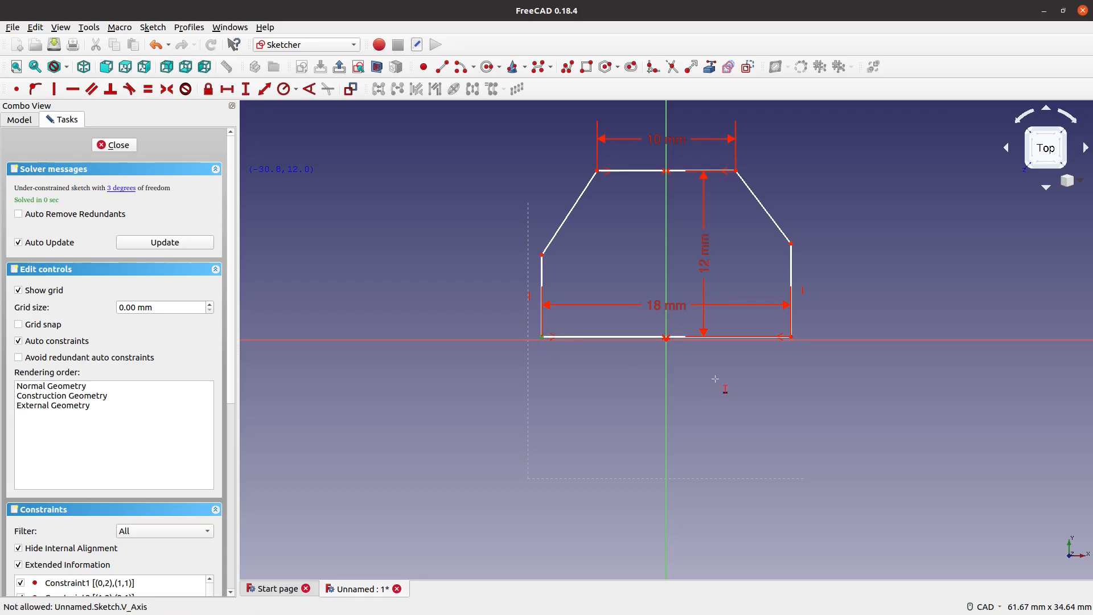
{"action": "left_click", "coordinate": [666, 339]}
{"action": "type", "text": "0"}
{"action": "key", "text": "Return"}
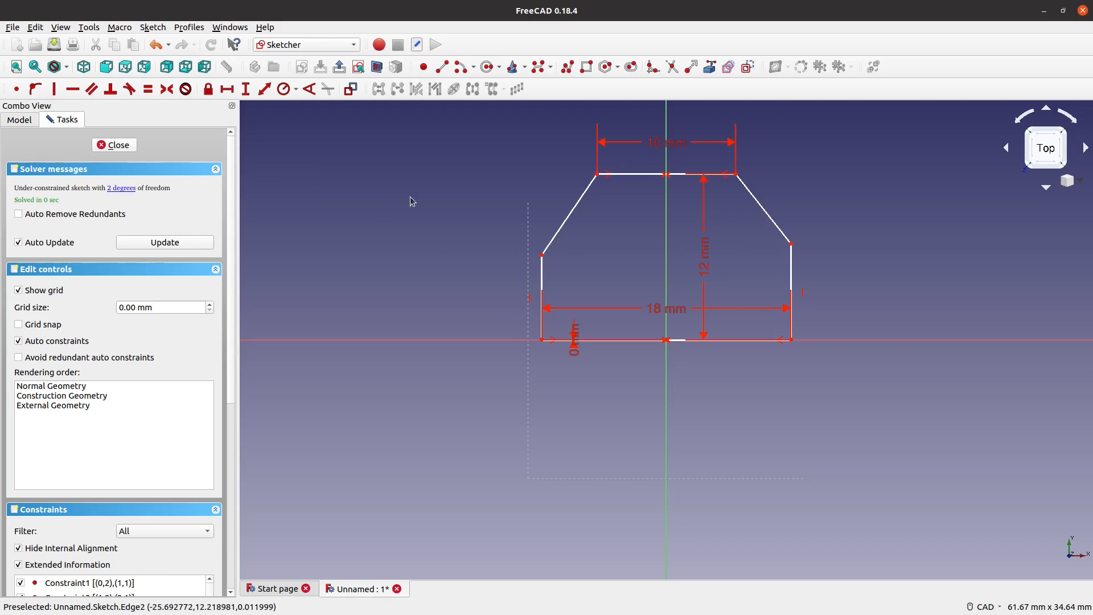
Move the left side edge's upper corner slightly downward, then constrain the right side edge's vertical length to 5 mm
{"action": "mouse_move", "coordinate": [542, 254]}
{"action": "left_mouse_down"}
{"action": "mouse_move", "coordinate": [583, 248]}
{"action": "mouse_move", "coordinate": [578, 283]}
{"action": "mouse_move", "coordinate": [551, 278]}
{"action": "mouse_move", "coordinate": [549, 328]}
{"action": "mouse_move", "coordinate": [549, 297]}
{"action": "mouse_move", "coordinate": [541, 304]}
{"action": "left_mouse_up"}
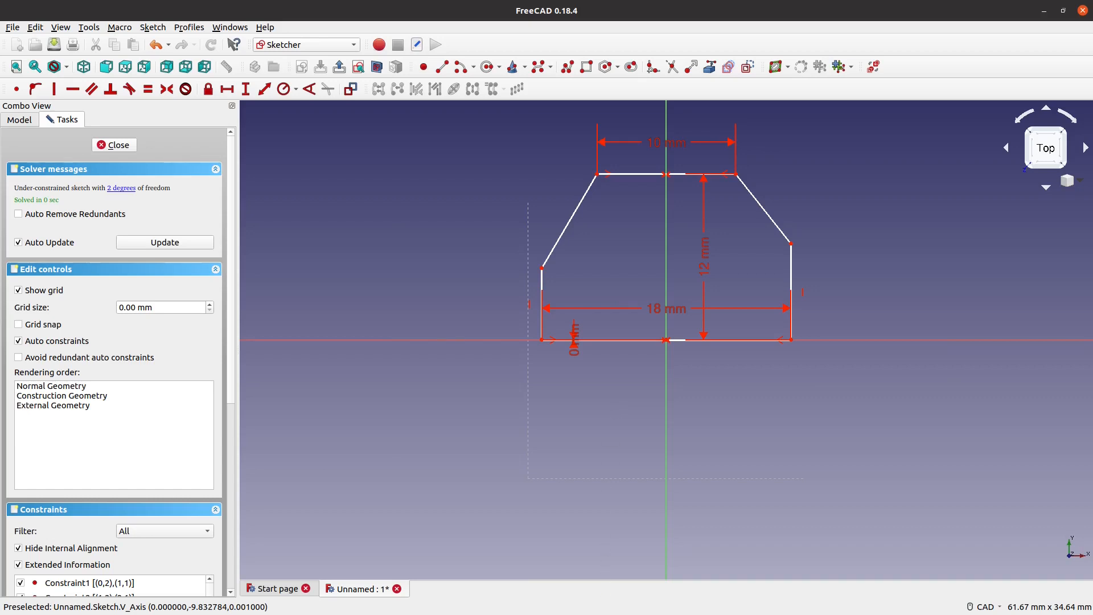
{"action": "left_click", "coordinate": [792, 270]}
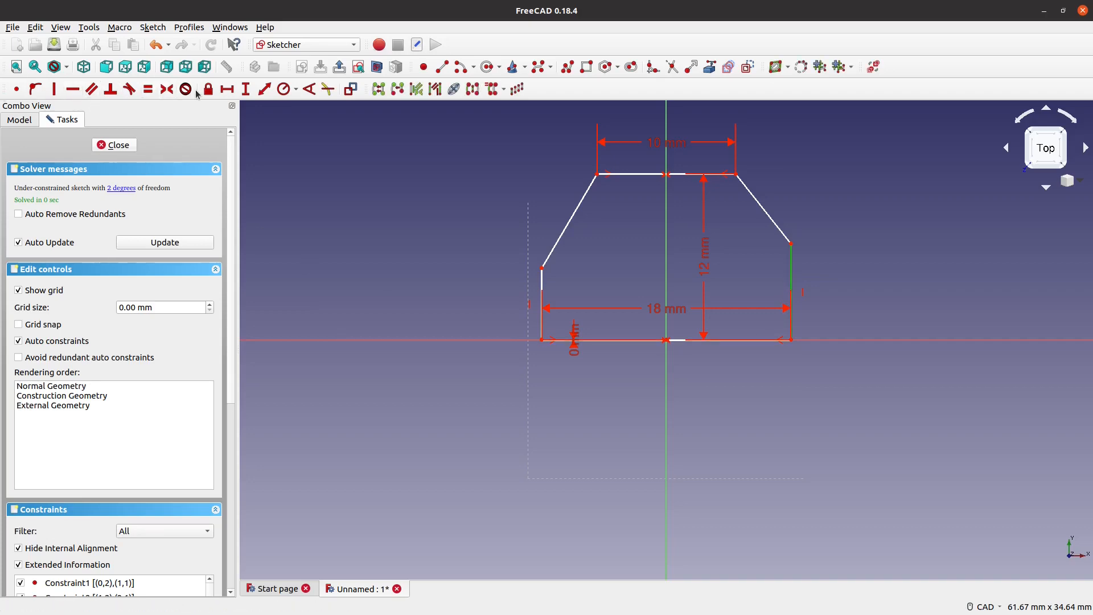
{"action": "left_click", "coordinate": [246, 89]}
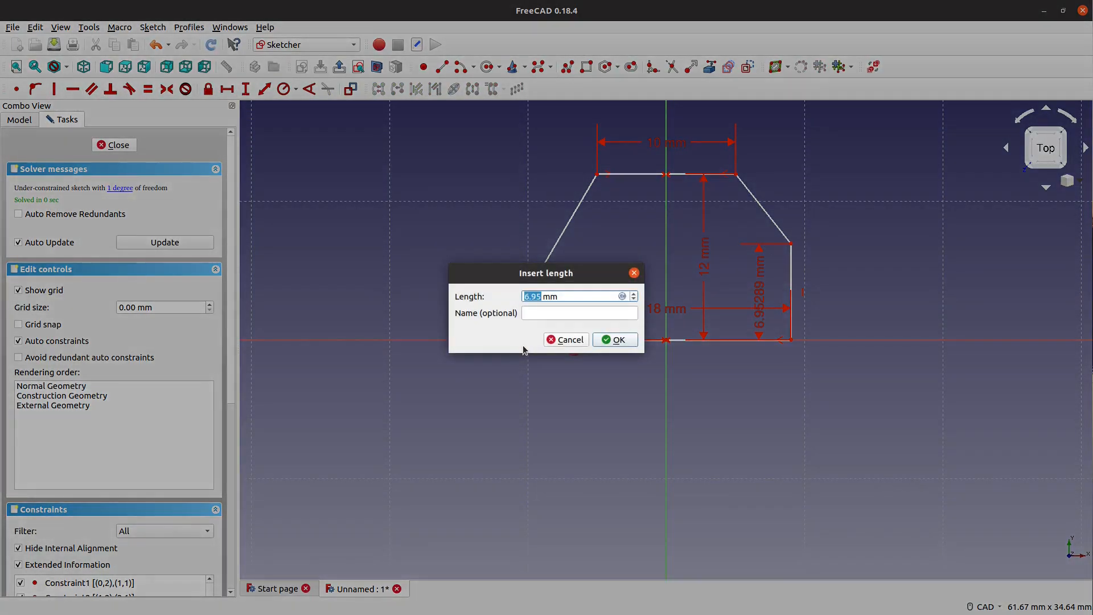
{"action": "type", "text": "5"}
{"action": "key", "text": "Return"}
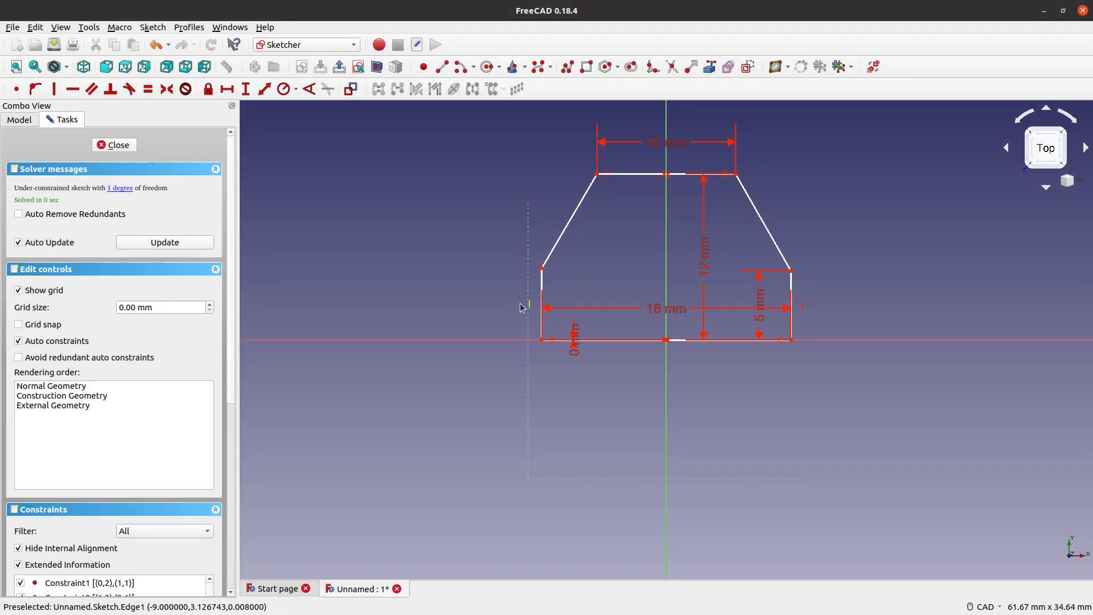
Make the two vertical side edges equal in length and close the profile sketch
{"action": "left_click", "coordinate": [148, 89]}
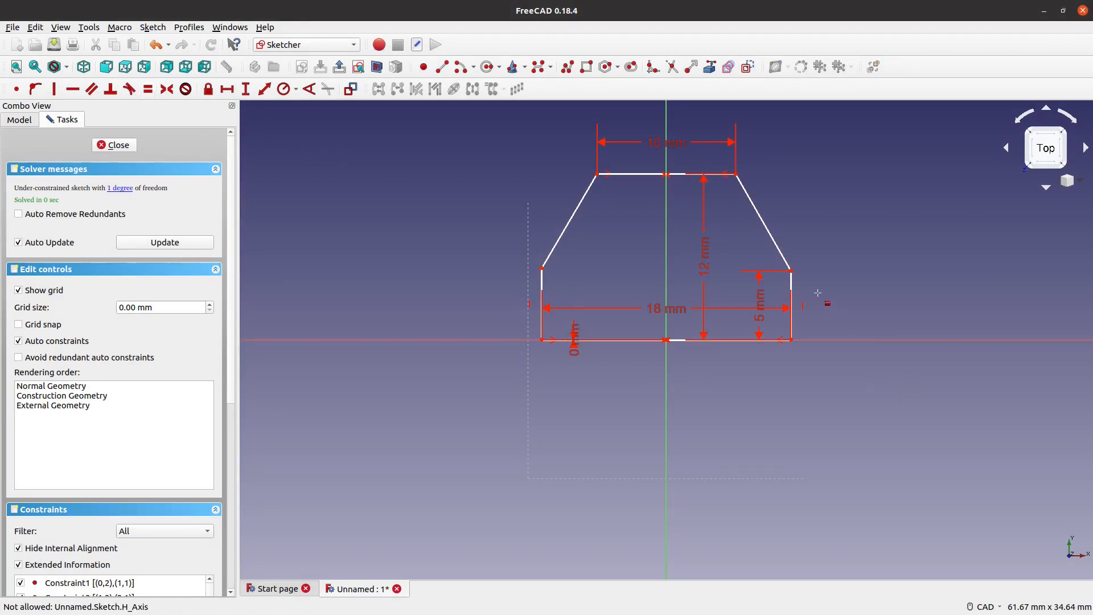
{"action": "left_click", "coordinate": [792, 285]}
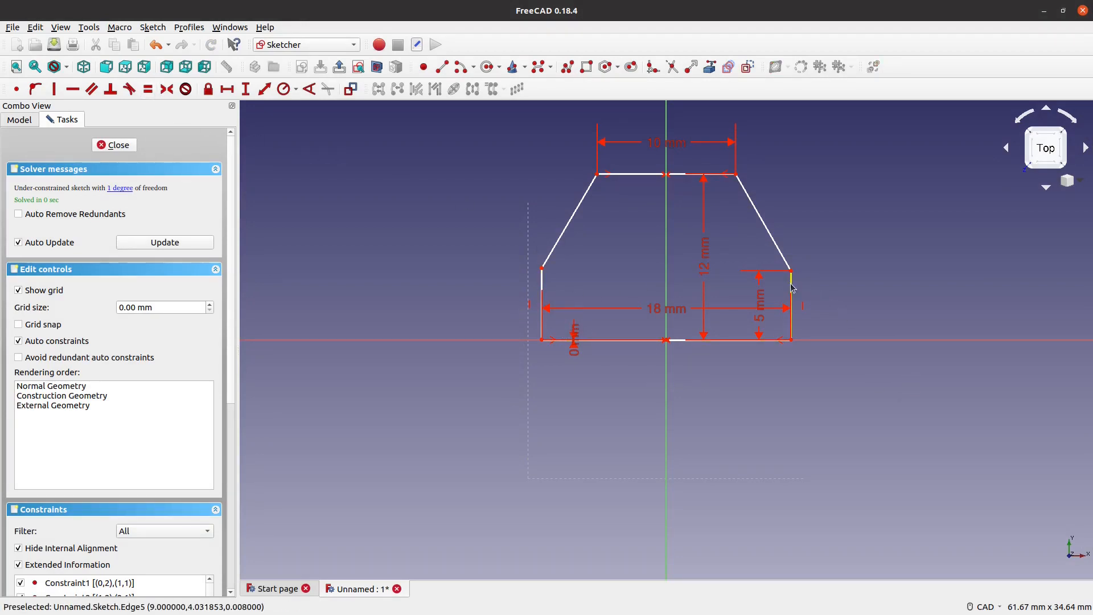
{"action": "left_click", "coordinate": [542, 284]}
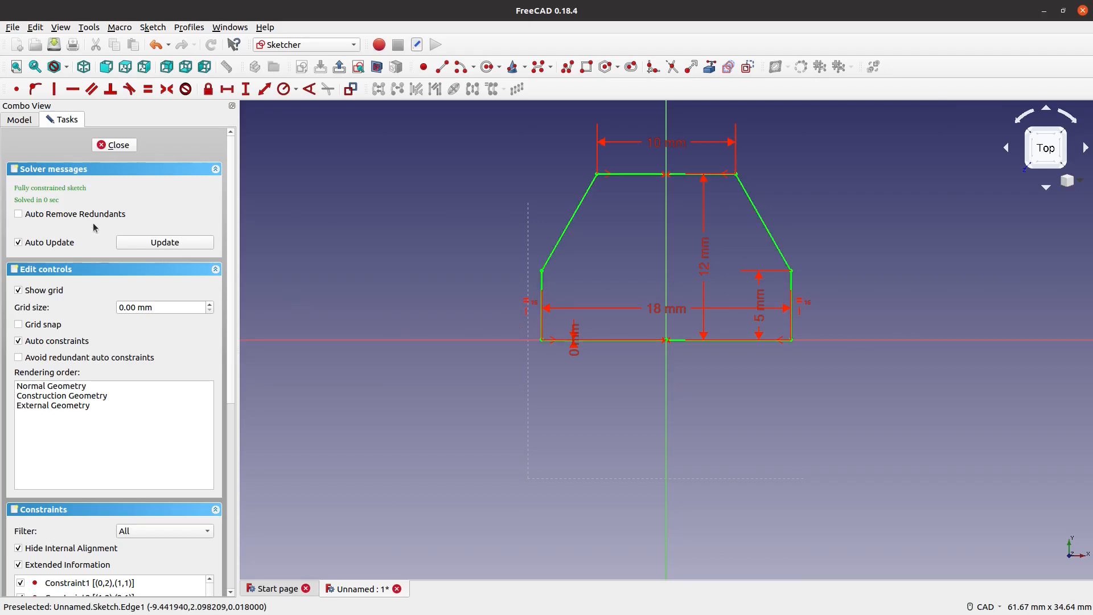
{"action": "left_click", "coordinate": [118, 146]}
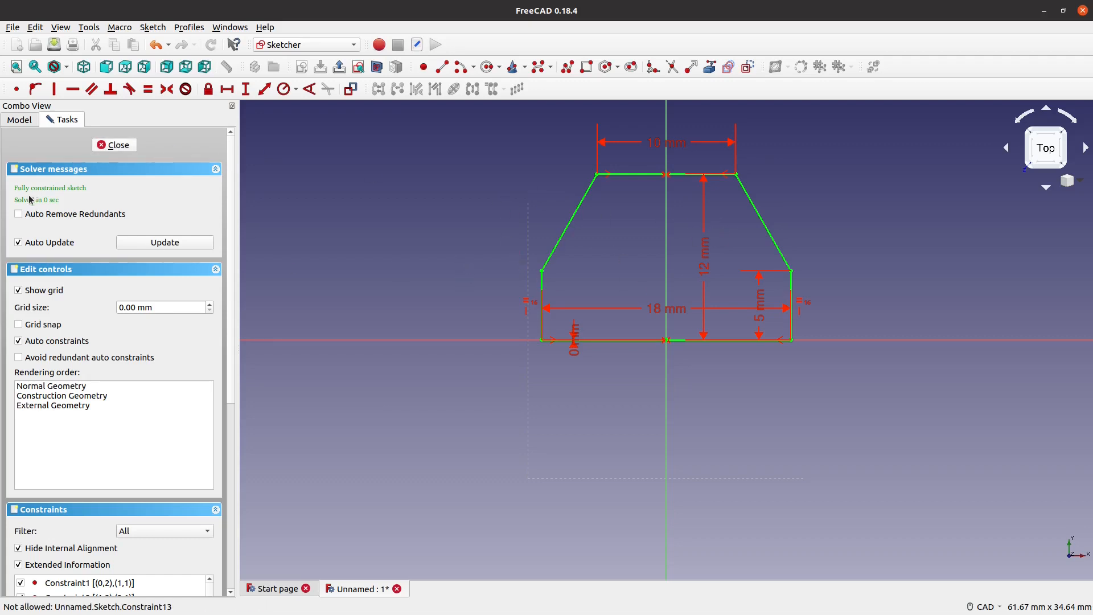
{"action": "left_click", "coordinate": [114, 146]}
{"action": "left_click", "coordinate": [20, 119]}
Pad the housing profile to a length of 45 mm in the reversed direction
{"action": "mouse_move", "coordinate": [660, 436]}
{"action": "middle_mouse_down"}
{"action": "mouse_move", "coordinate": [667, 252]}
{"action": "mouse_move", "coordinate": [622, 292]}
{"action": "mouse_move", "coordinate": [666, 300]}
{"action": "mouse_move", "coordinate": [649, 271]}
{"action": "mouse_move", "coordinate": [637, 281]}
{"action": "mouse_move", "coordinate": [647, 291]}
{"action": "middle_mouse_up"}
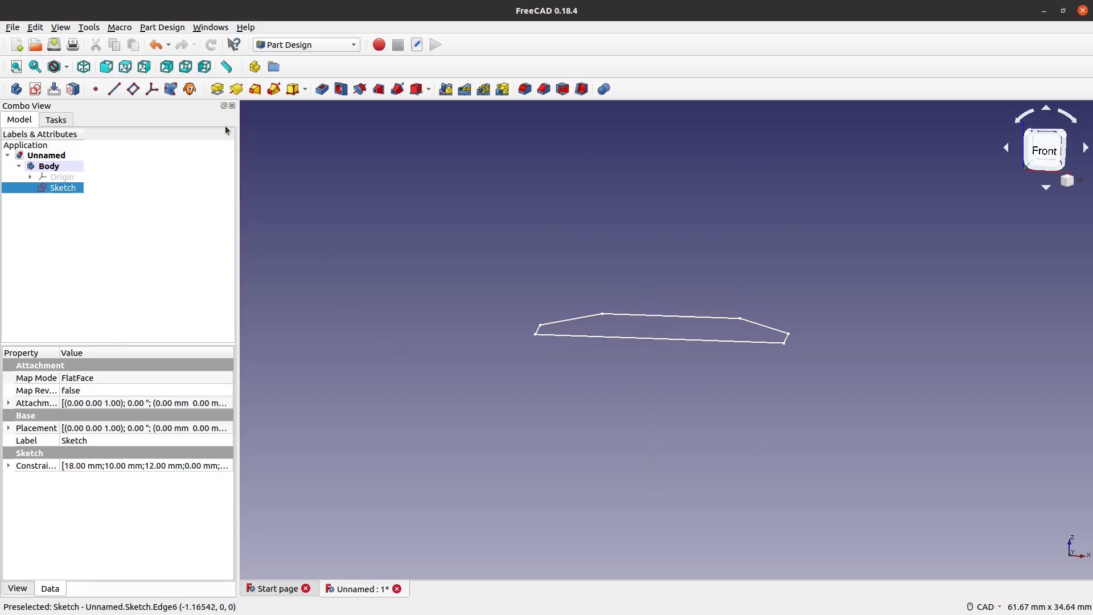
{"action": "left_click", "coordinate": [217, 90]}
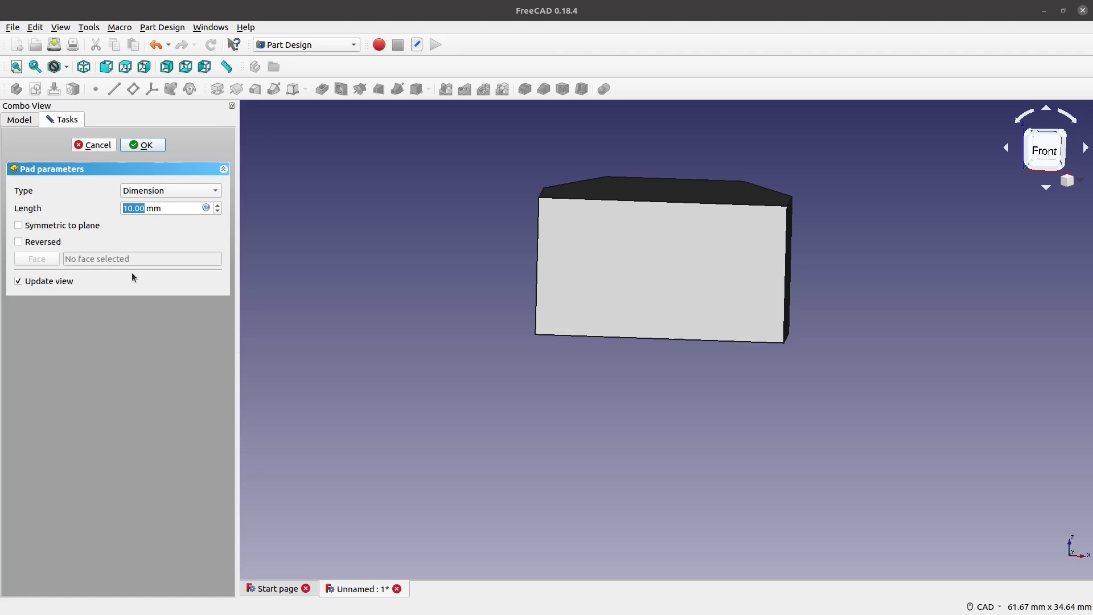
{"action": "left_click", "coordinate": [134, 209]}
{"action": "left_click_drag", "start_coordinate": [133, 208], "coordinate": [120, 214]}
{"action": "type", "text": "45"}
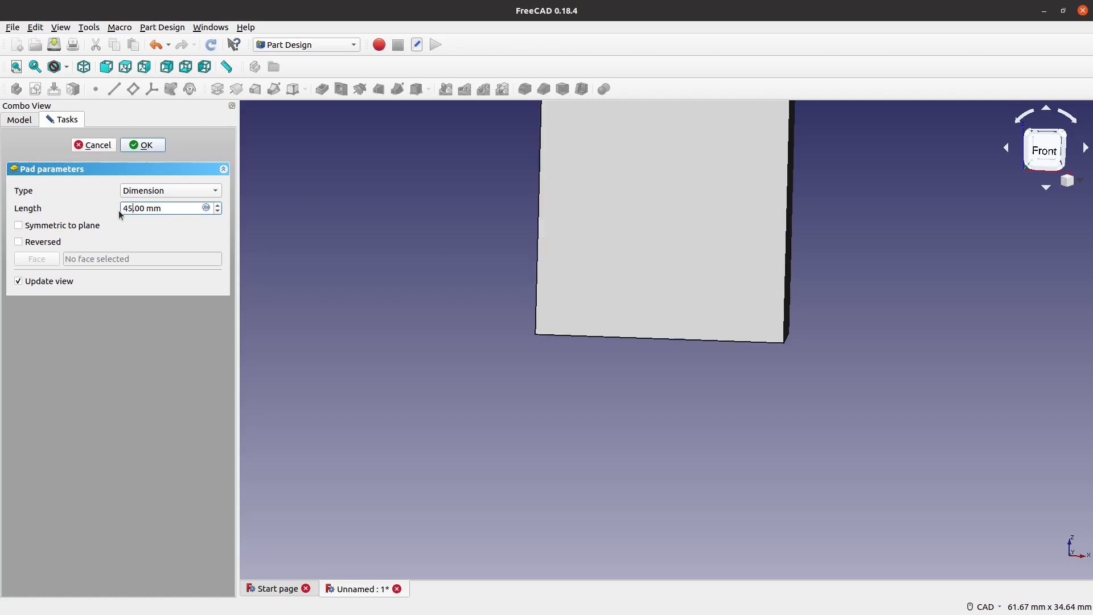
{"action": "scroll", "coordinate": [465, 266], "scroll_direction": "down", "scroll_amount": 3}
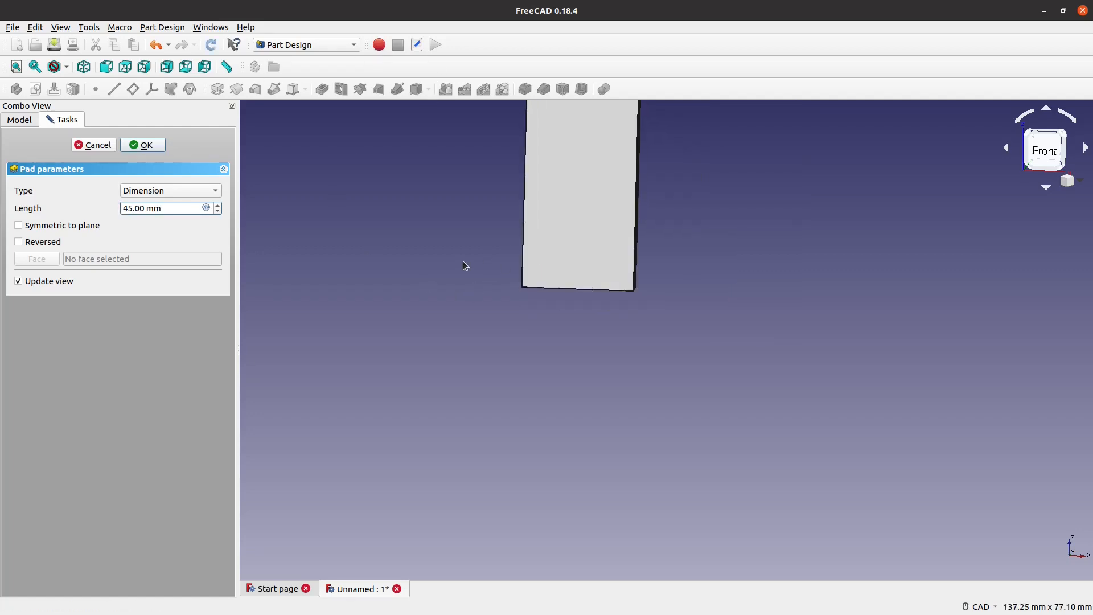
{"action": "middle_click_drag", "start_coordinate": [653, 243], "coordinate": [703, 386]}
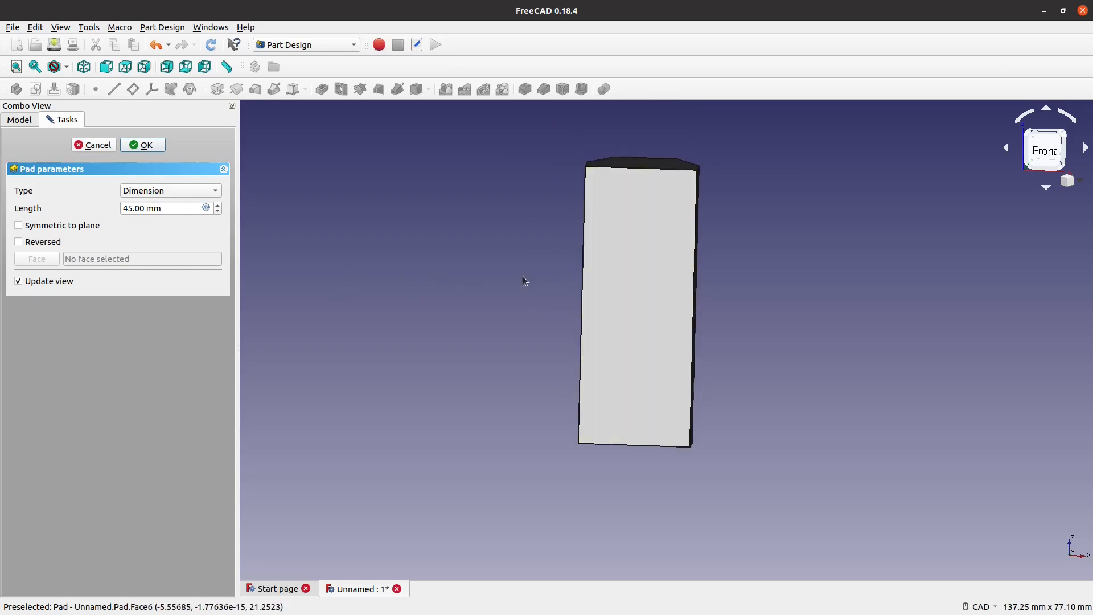
{"action": "left_click", "coordinate": [46, 243]}
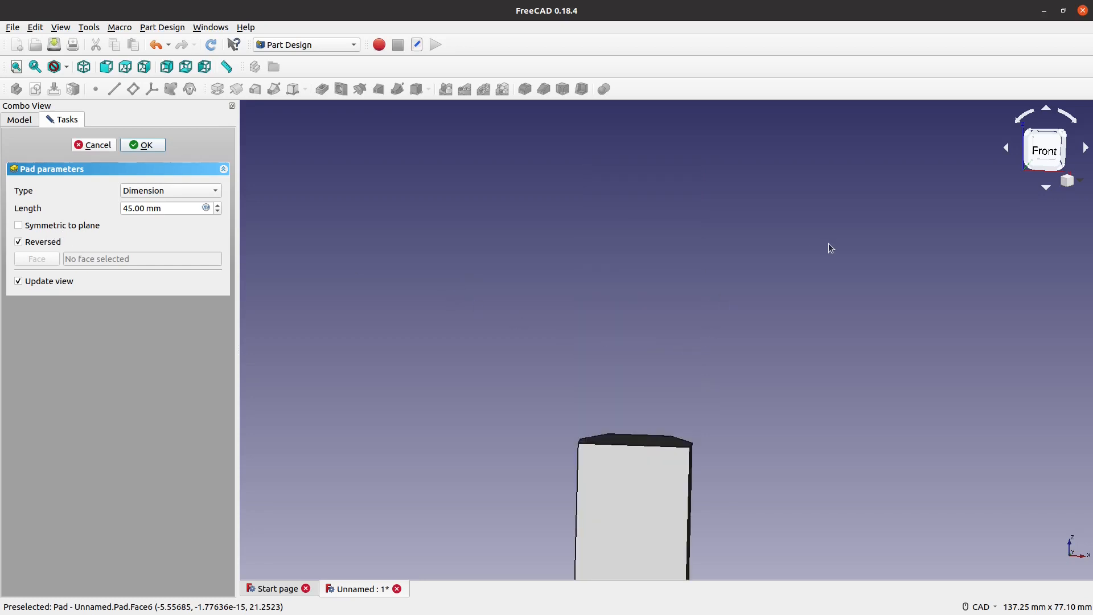
{"action": "scroll", "coordinate": [786, 290], "scroll_direction": "down", "scroll_amount": 2}
{"action": "middle_click_drag", "start_coordinate": [783, 356], "coordinate": [746, 165]}
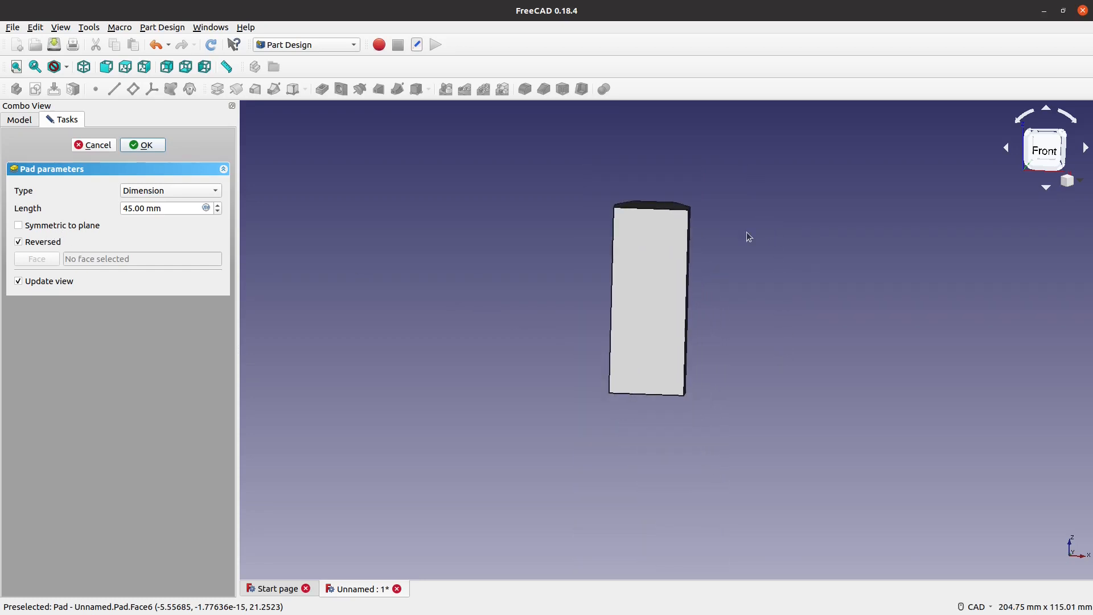
{"action": "left_click", "coordinate": [143, 146]}
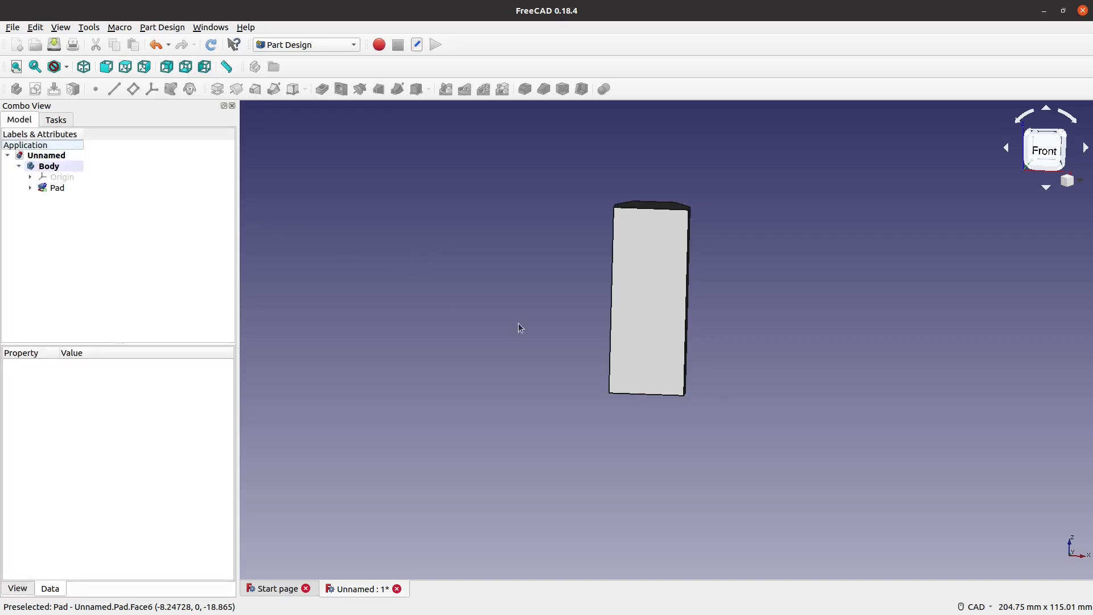
Hollow the housing from its wide front face using Thickness, set to 2 mm and made inwards
{"action": "middle_click_drag", "start_coordinate": [510, 286], "coordinate": [531, 330]}
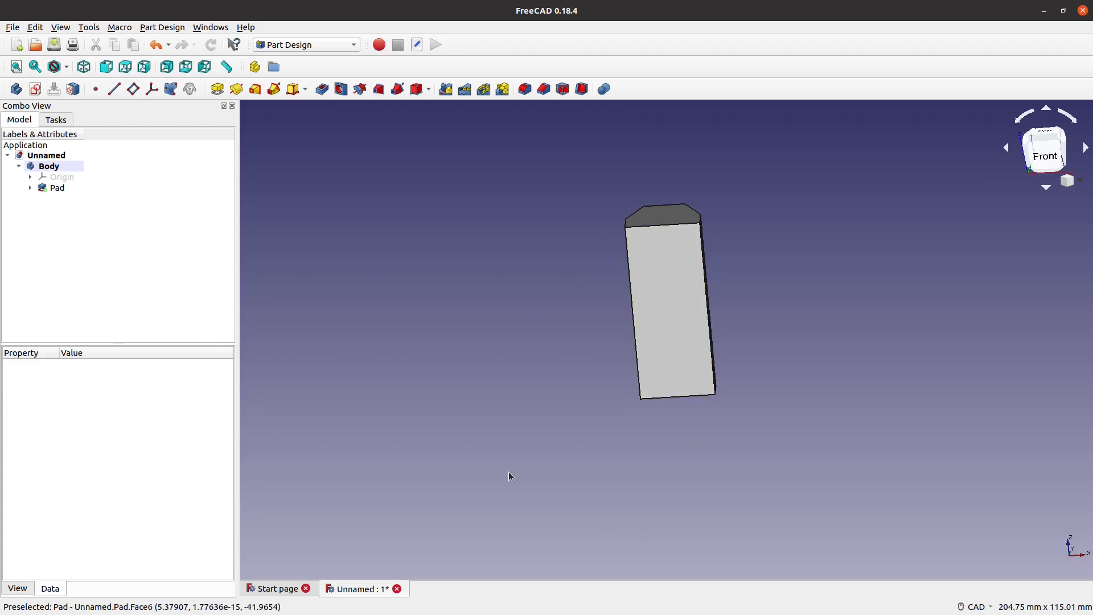
{"action": "left_click", "coordinate": [658, 258]}
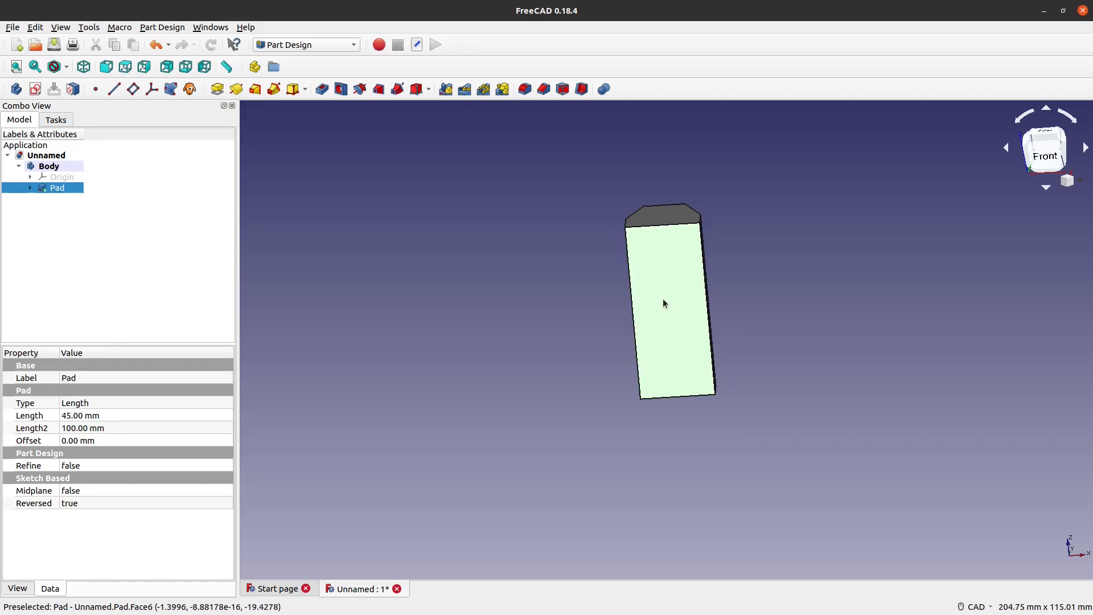
{"action": "left_click", "coordinate": [581, 90]}
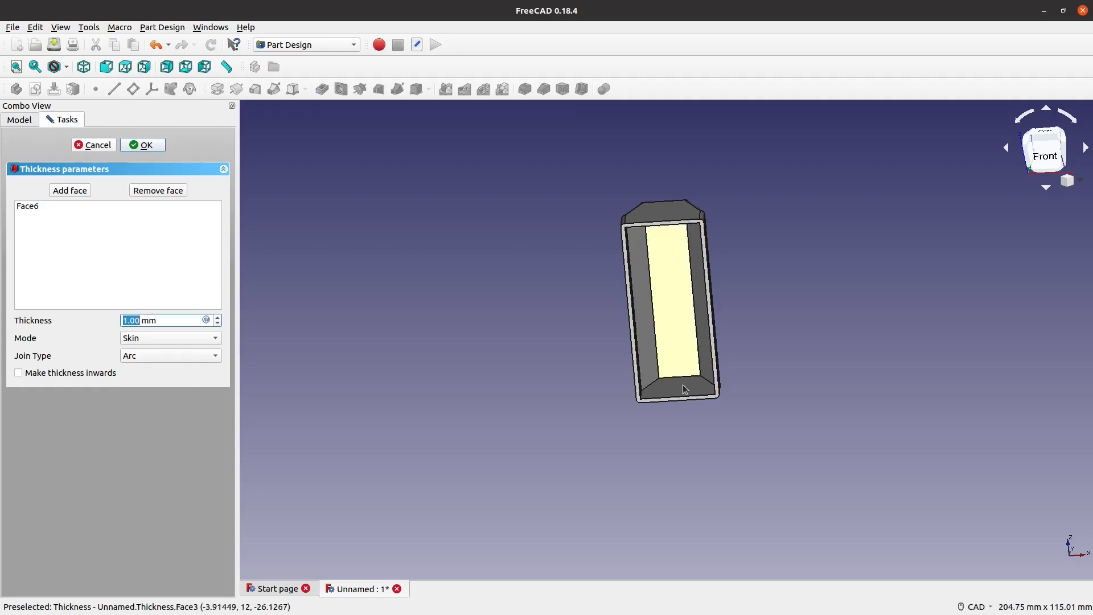
{"action": "left_click", "coordinate": [36, 373]}
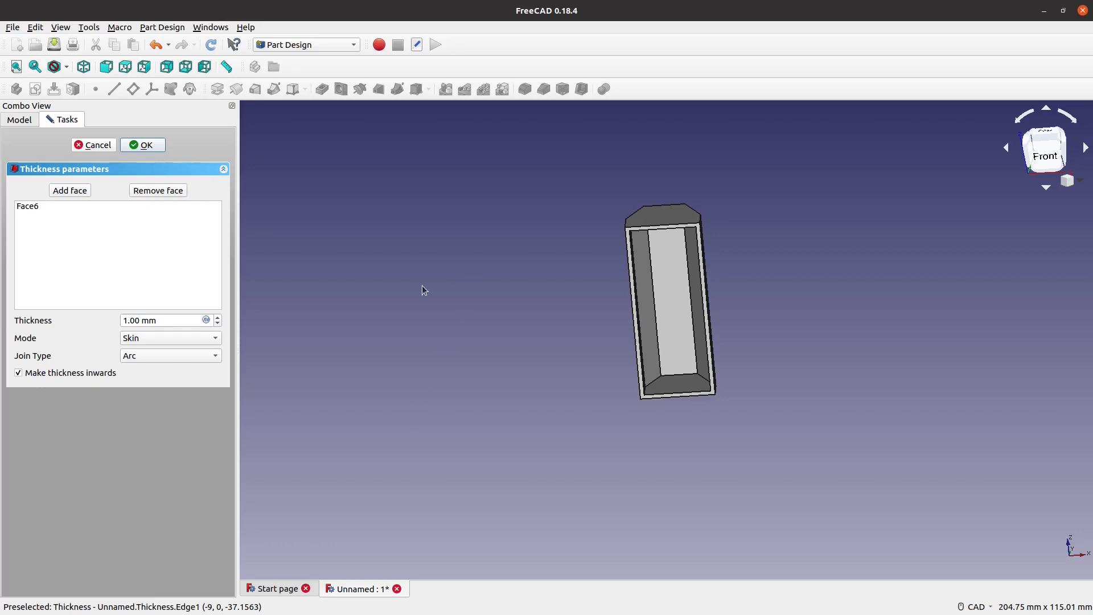
{"action": "left_click_drag", "start_coordinate": [165, 320], "coordinate": [111, 313]}
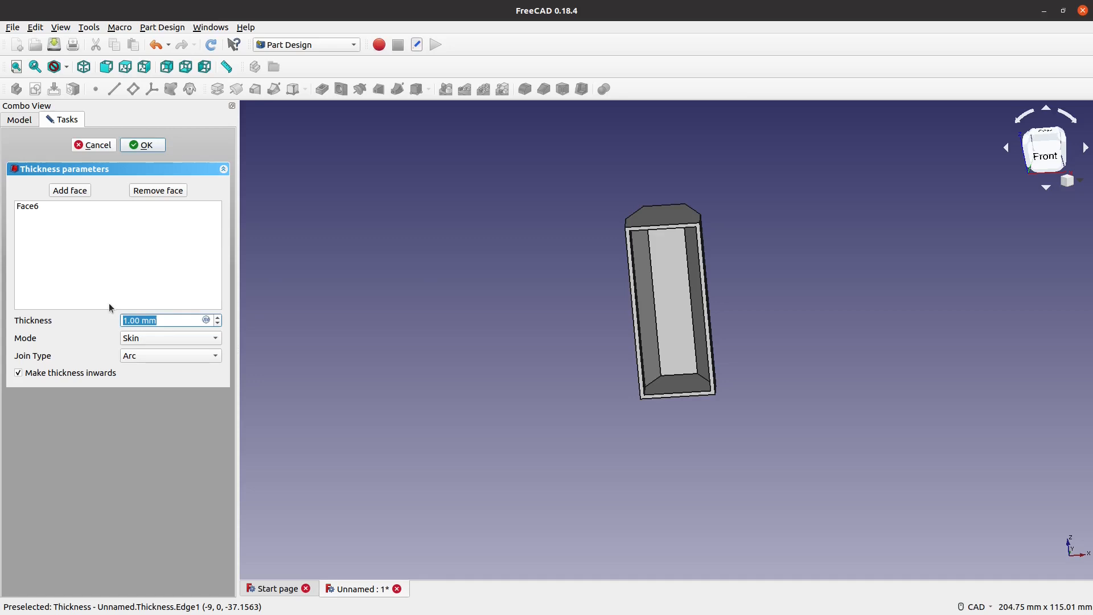
{"action": "type", "text": "2"}
{"action": "left_click", "coordinate": [142, 145]}
Start a new sketch on the top end face of the hollowed housing
{"action": "scroll", "coordinate": [701, 435], "scroll_direction": "up", "scroll_amount": 3}
{"action": "mouse_move", "coordinate": [663, 436]}
{"action": "middle_mouse_down"}
{"action": "mouse_move", "coordinate": [783, 398]}
{"action": "mouse_move", "coordinate": [910, 378]}
{"action": "mouse_move", "coordinate": [762, 431]}
{"action": "mouse_move", "coordinate": [676, 390]}
{"action": "mouse_move", "coordinate": [659, 434]}
{"action": "middle_mouse_up"}
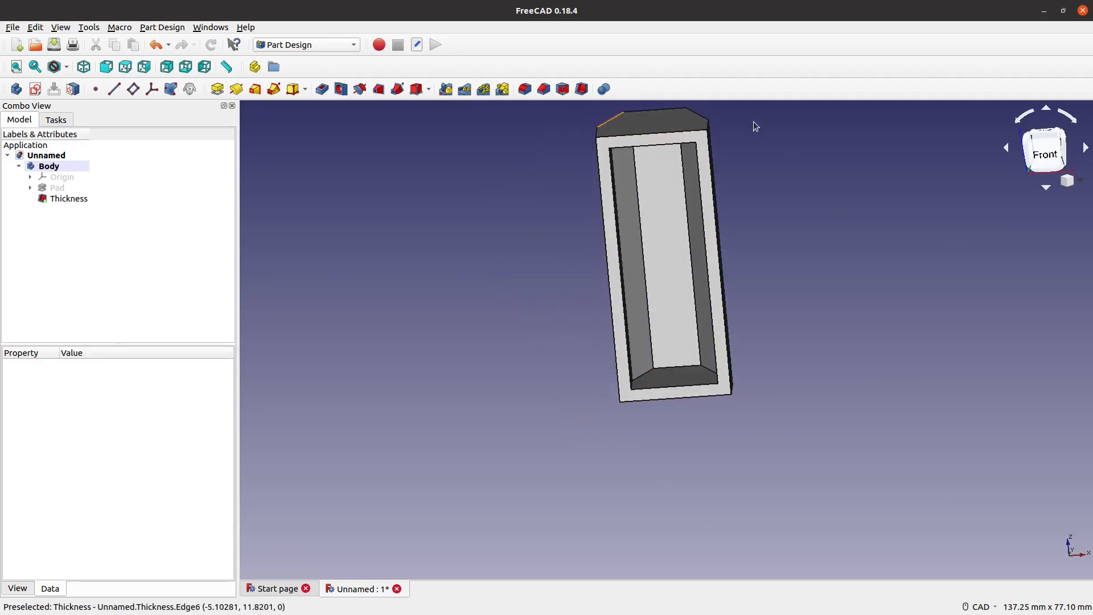
{"action": "scroll", "coordinate": [662, 500], "scroll_direction": "down", "scroll_amount": 2}
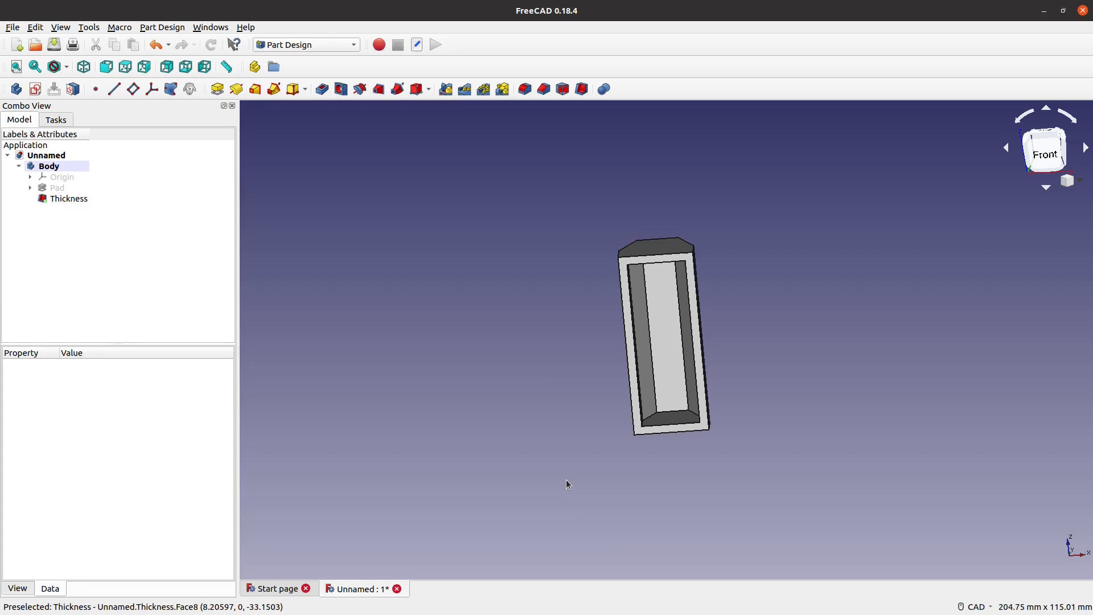
{"action": "middle_click_drag", "start_coordinate": [569, 481], "coordinate": [634, 490]}
{"action": "key", "text": "1"}
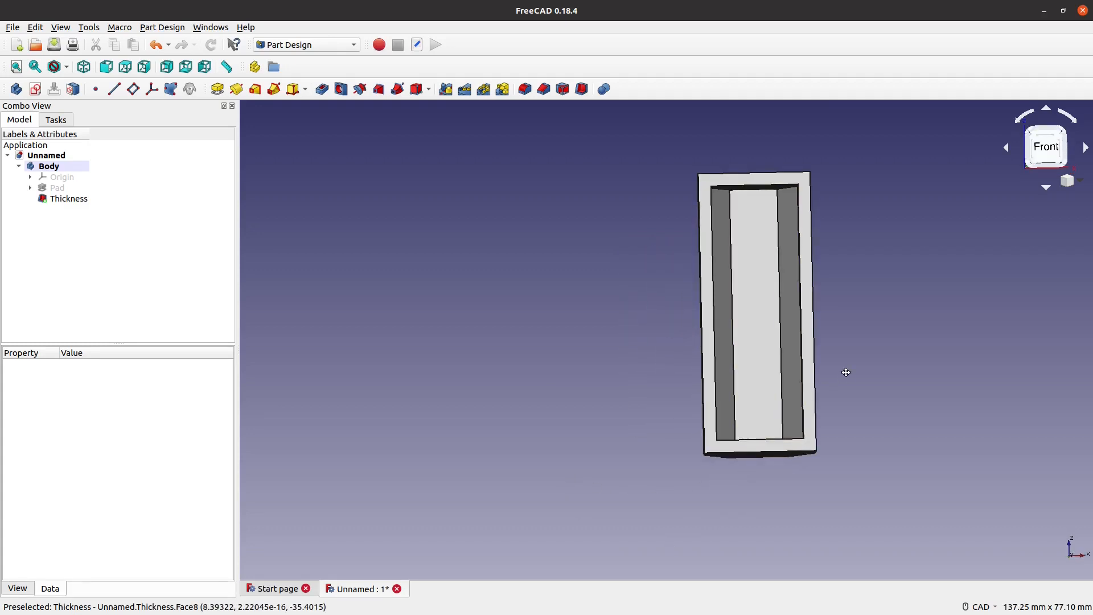
{"action": "middle_click_drag", "start_coordinate": [844, 372], "coordinate": [812, 370]}
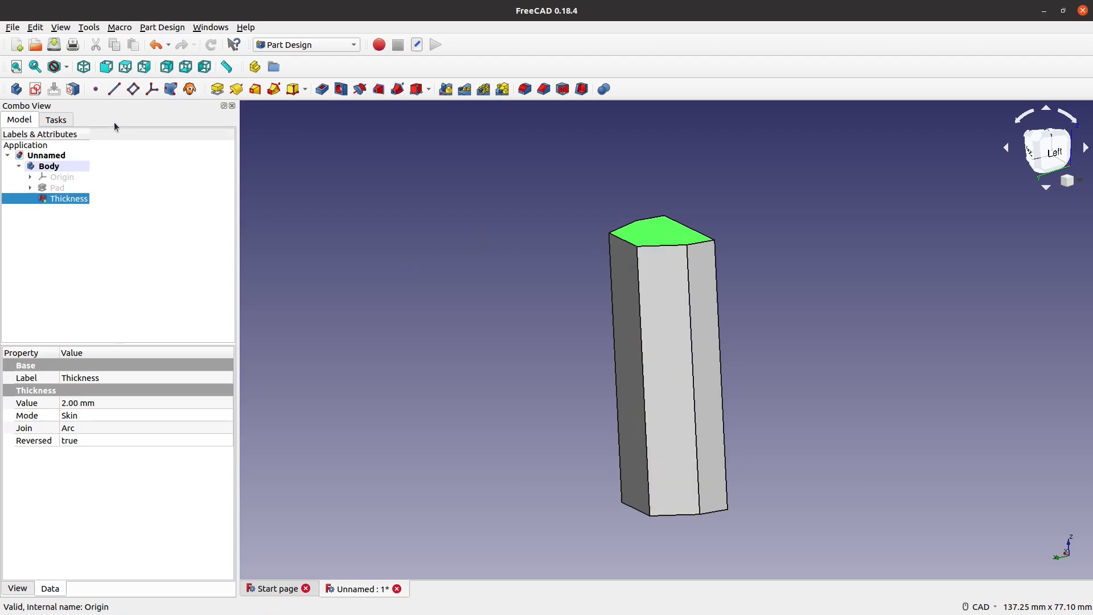
{"action": "left_click", "coordinate": [34, 90]}
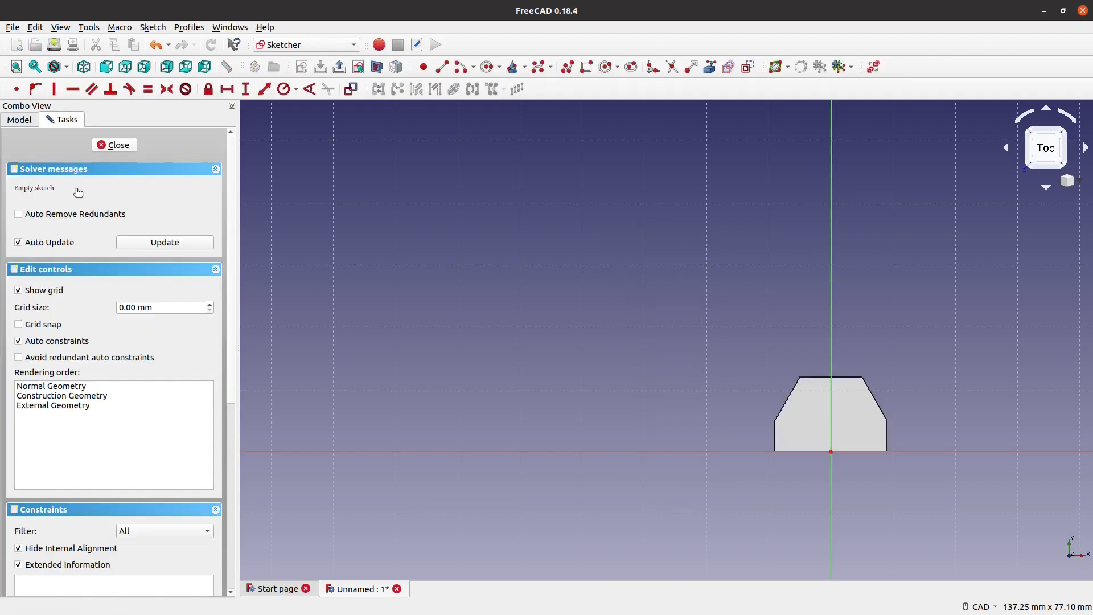
Draw a circle centred just below the origin on the vertical axis and constrain its radius to 4 mm
{"action": "middle_click_drag", "start_coordinate": [858, 503], "coordinate": [626, 354]}
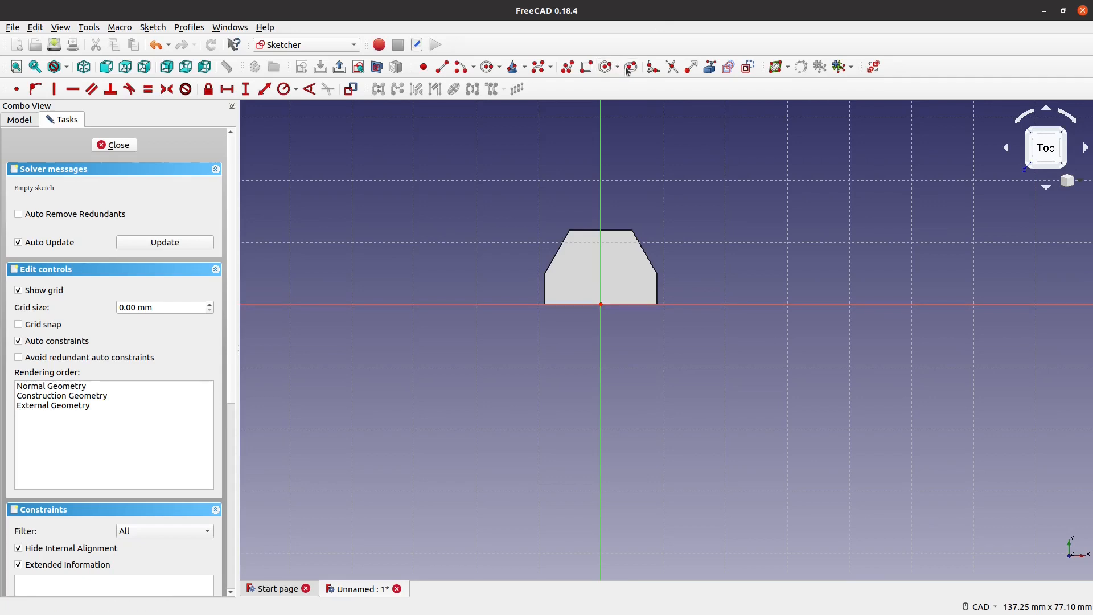
{"action": "left_click", "coordinate": [487, 67]}
{"action": "left_click", "coordinate": [601, 328]}
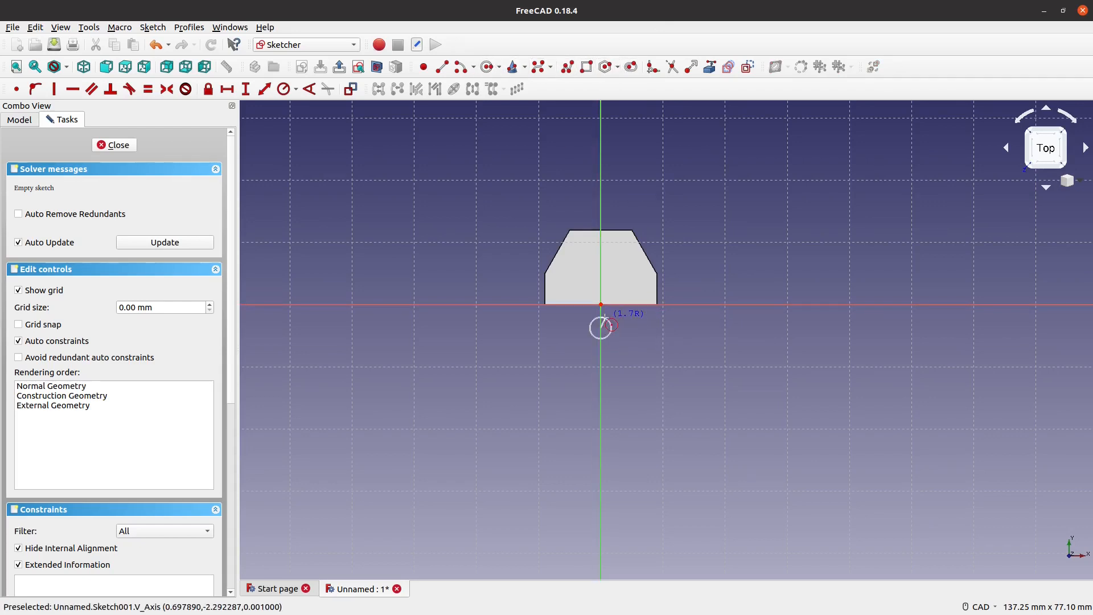
{"action": "left_click", "coordinate": [629, 310]}
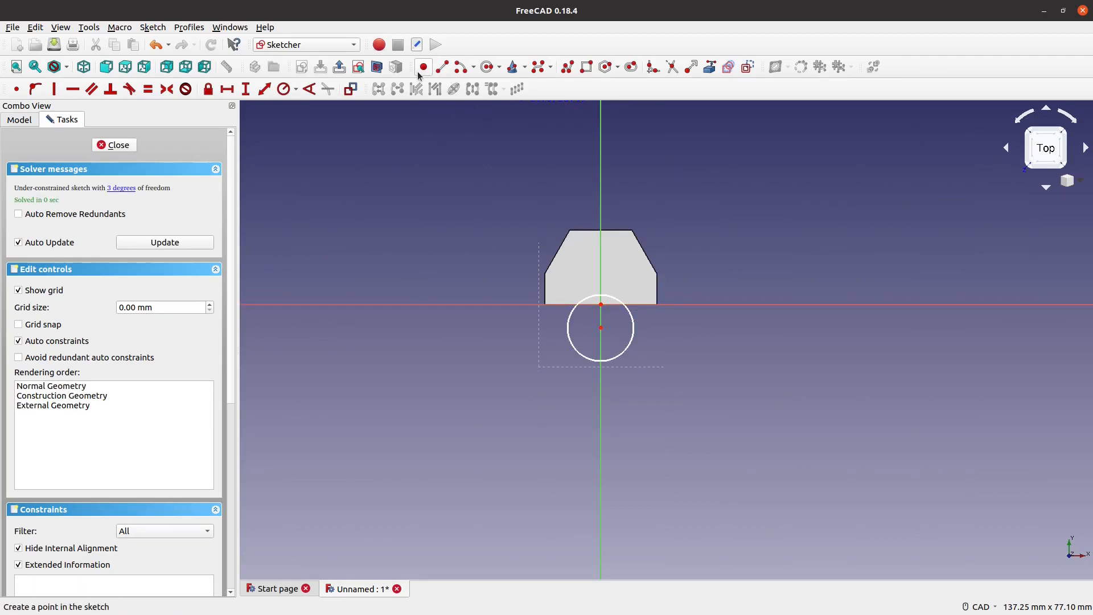
{"action": "left_click", "coordinate": [283, 89]}
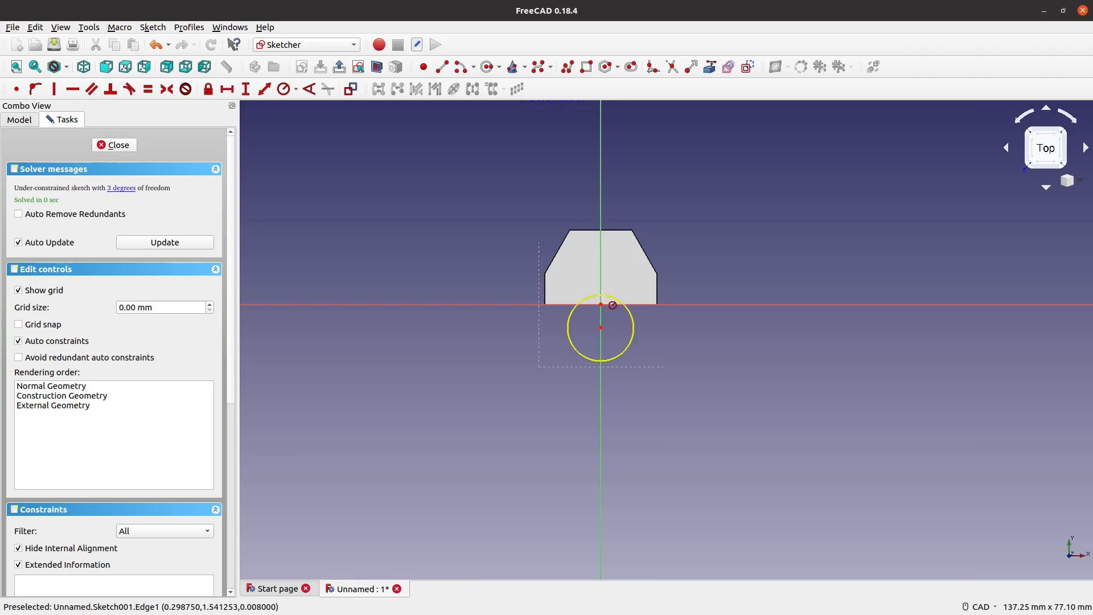
{"action": "left_click", "coordinate": [612, 297]}
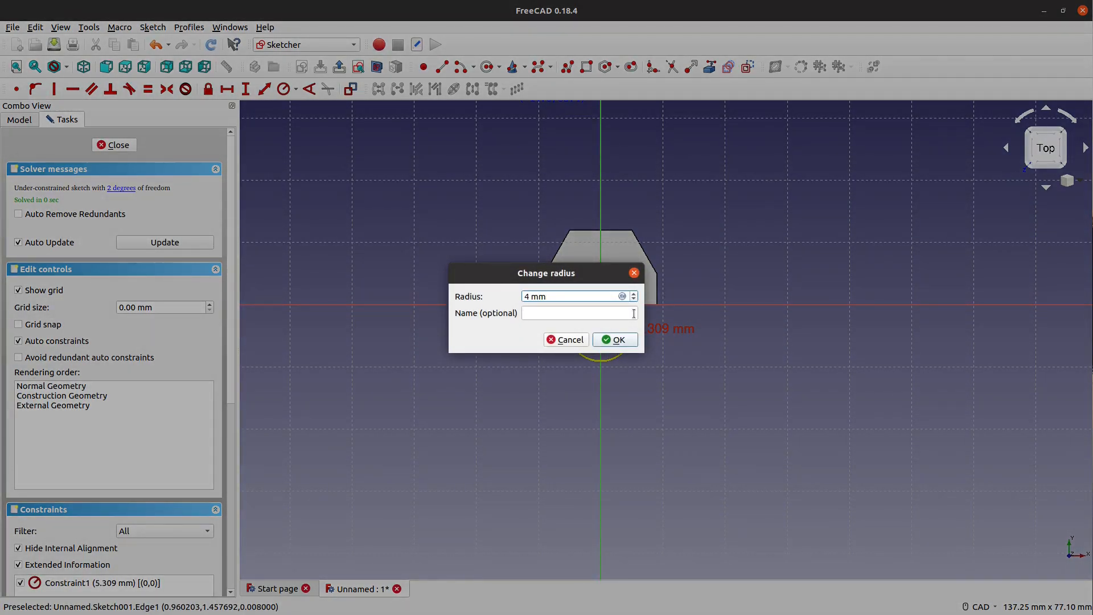
{"action": "left_click", "coordinate": [614, 340]}
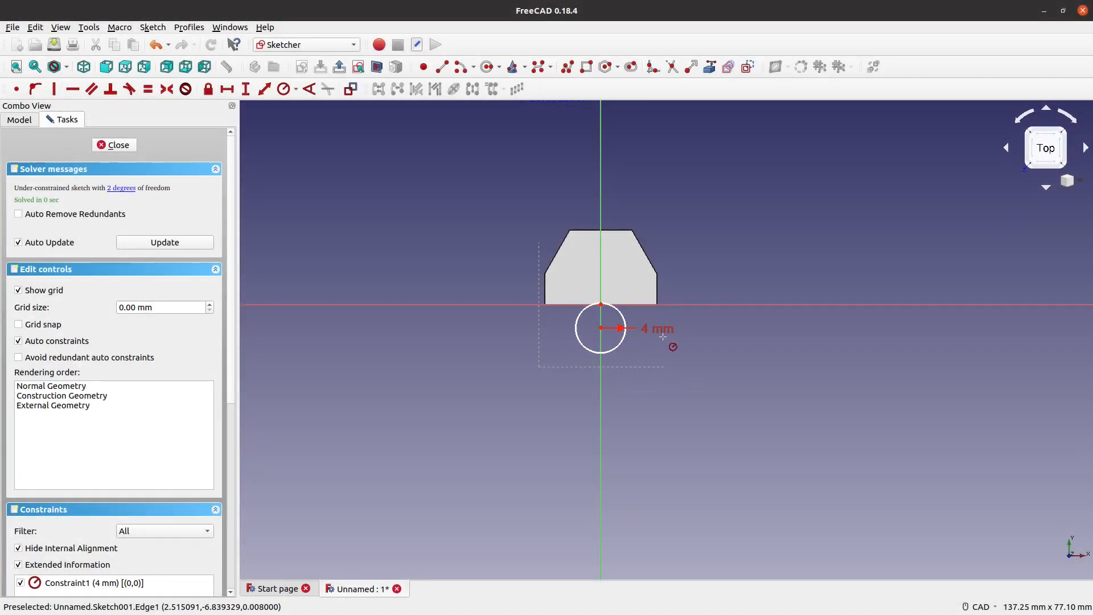
Move the 4 mm radius circle up so its centre sits just beyond the housing outline's short 10 mm edge
{"action": "scroll", "coordinate": [662, 337], "scroll_direction": "up", "scroll_amount": 2}
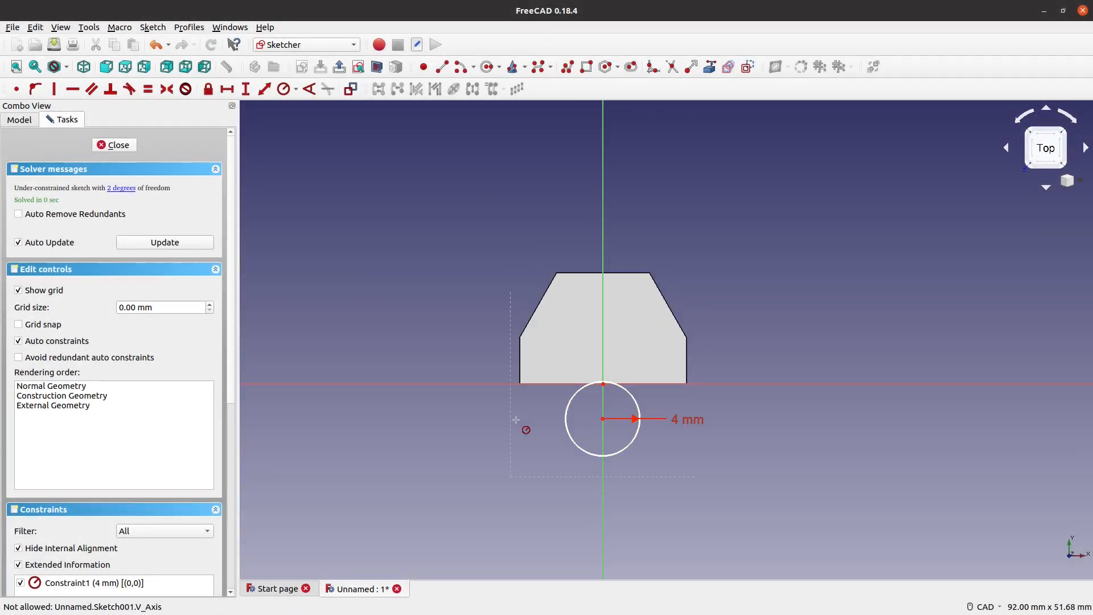
{"action": "left_click_drag", "start_coordinate": [602, 418], "coordinate": [601, 248]}
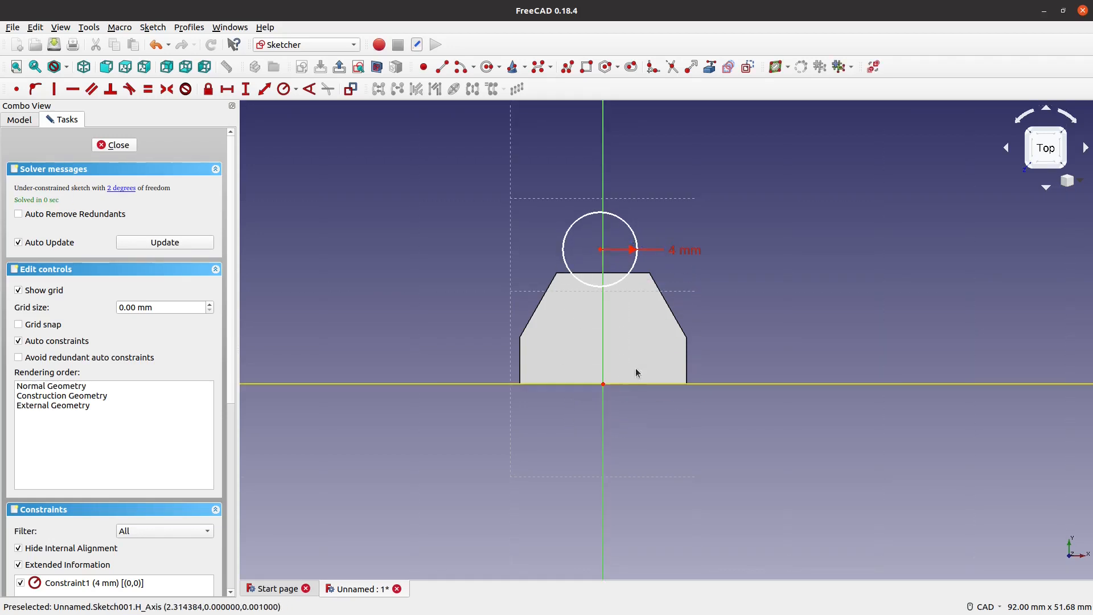
{"action": "mouse_move", "coordinate": [736, 267]}
{"action": "middle_mouse_down"}
{"action": "mouse_move", "coordinate": [771, 373]}
{"action": "mouse_move", "coordinate": [736, 403]}
{"action": "middle_mouse_up"}
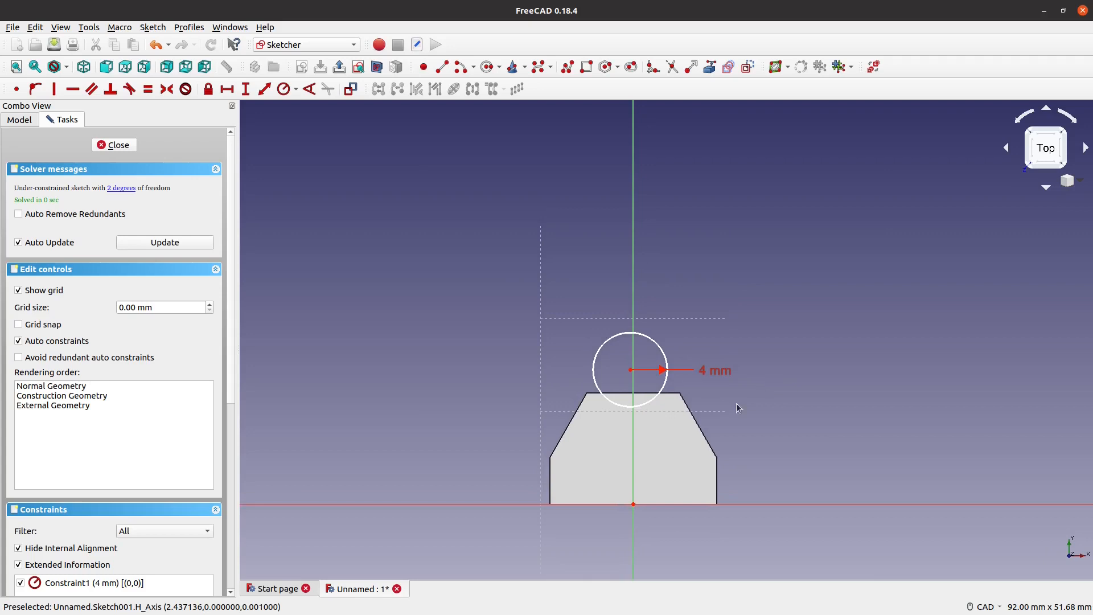
Constrain the horizontal distance between the 4 mm radius circle's centre and the origin to 0 mm
{"action": "left_click", "coordinate": [631, 375]}
{"action": "left_click", "coordinate": [635, 380]}
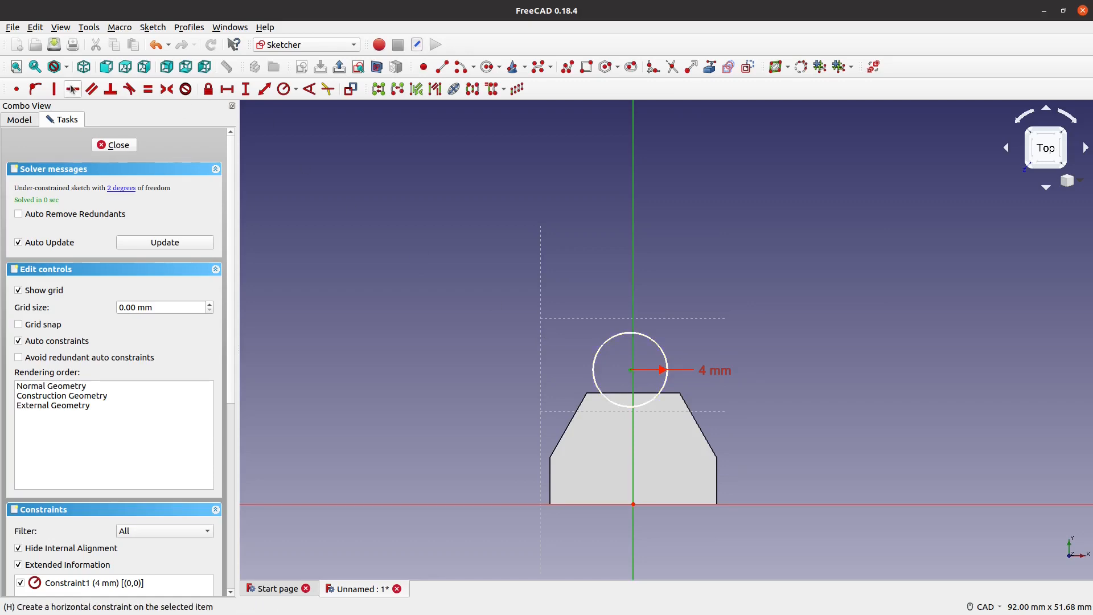
{"action": "left_click", "coordinate": [227, 89]}
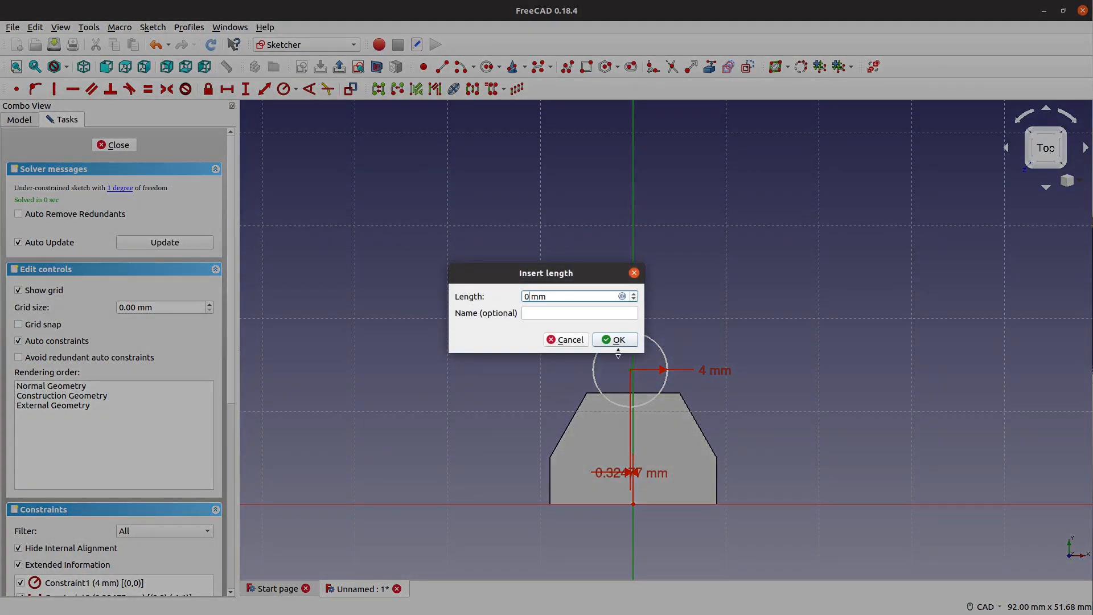
{"action": "type", "text": "0"}
{"action": "key", "text": "Return"}
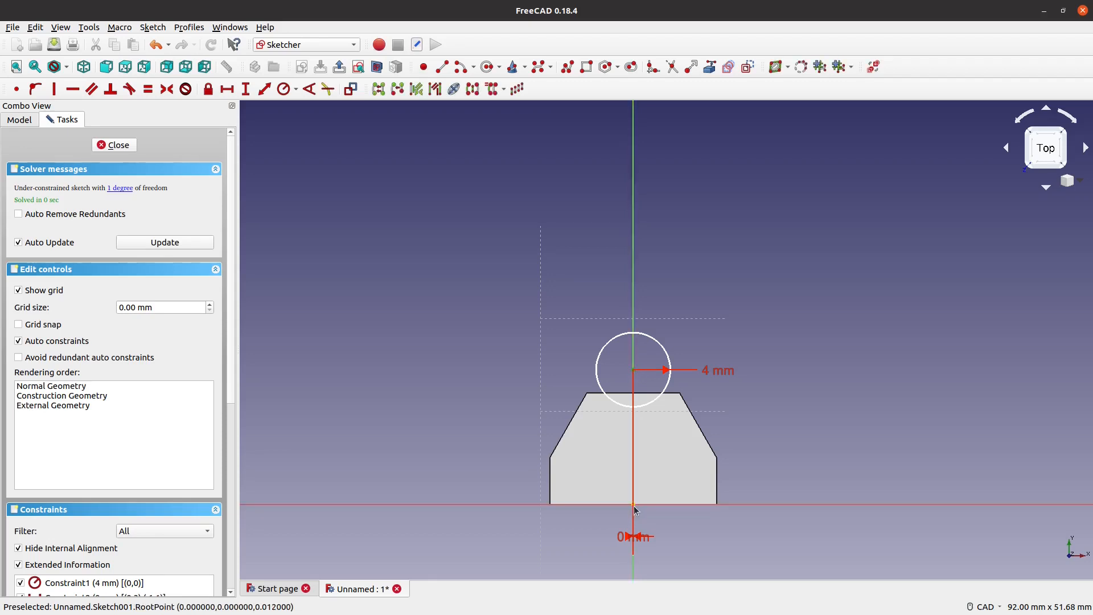
Constrain the vertical distance between the circle's centre and the origin to 14.5 mm
{"action": "left_click", "coordinate": [632, 372]}
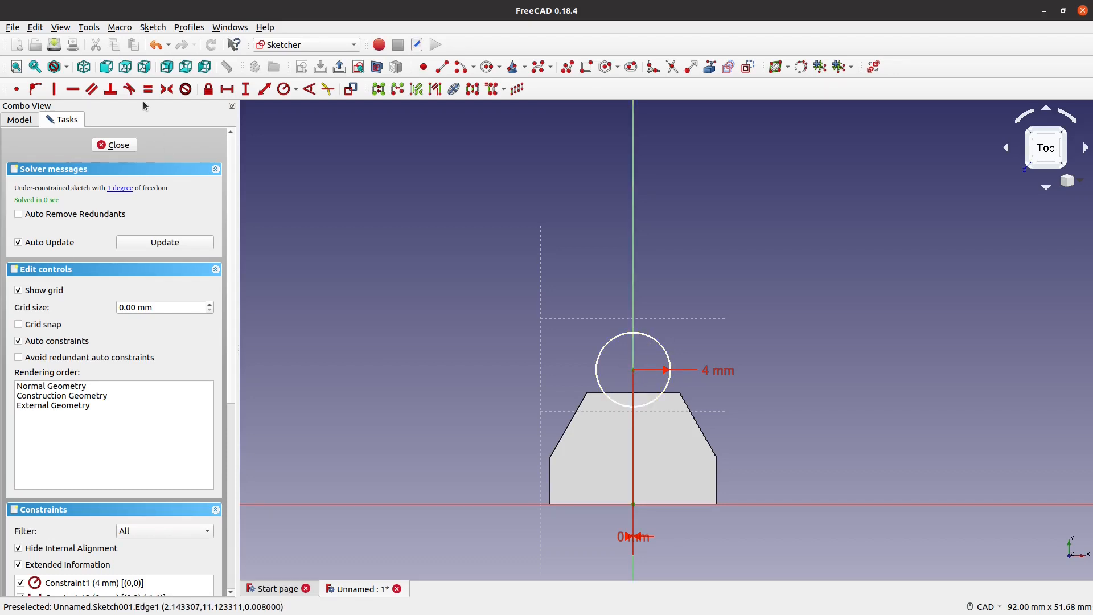
{"action": "left_click", "coordinate": [239, 91]}
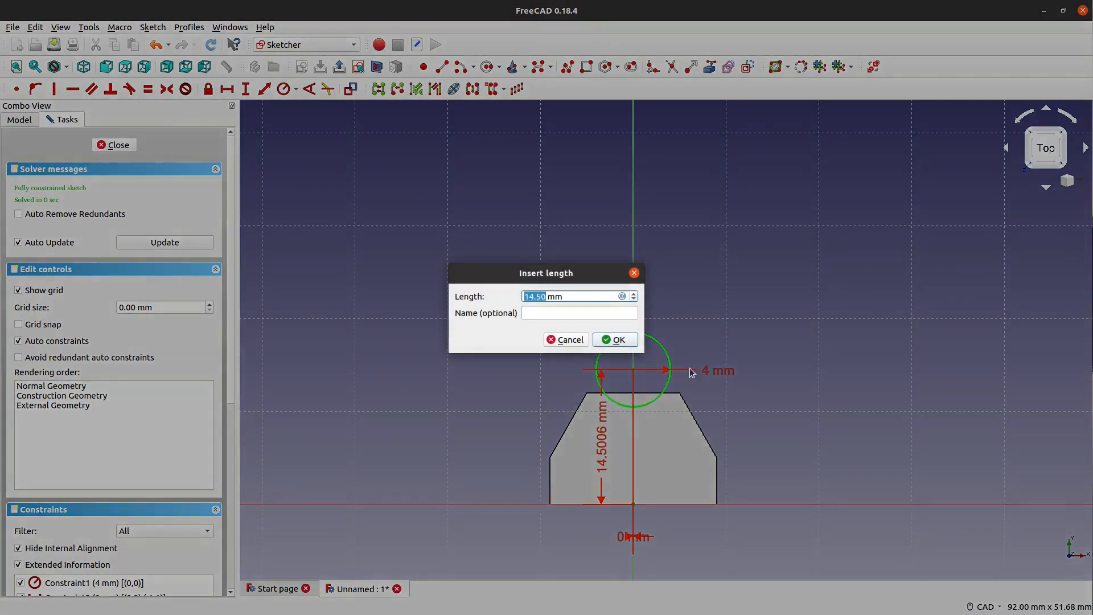
{"action": "left_click", "coordinate": [611, 343]}
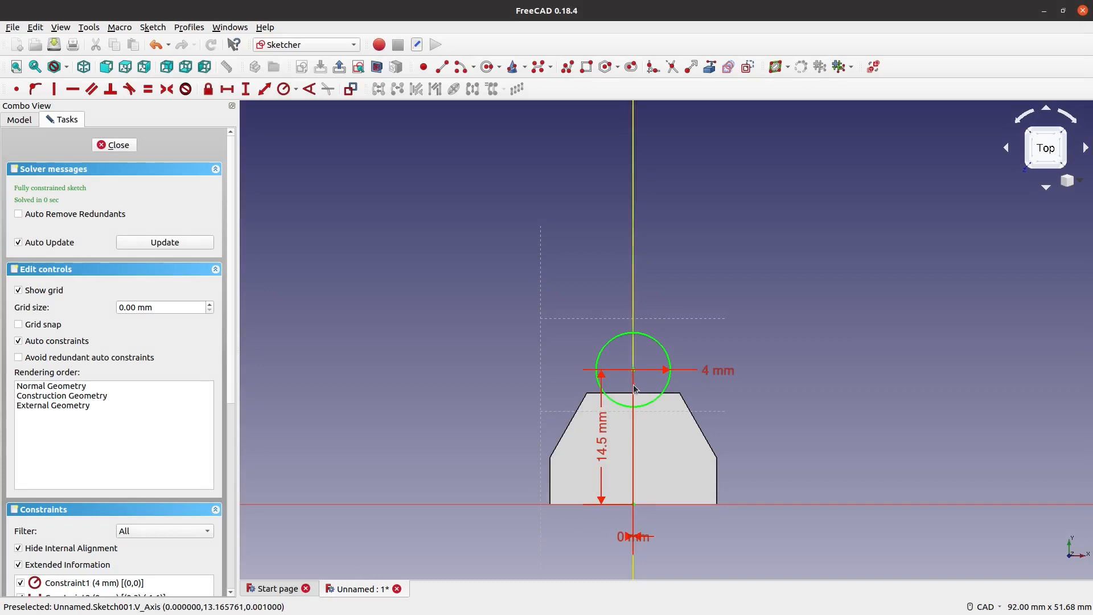
Draw a circle inside the 4 mm radius circle, constrain its radius to 2 mm, and move it down to the larger circle's lower edge
{"action": "scroll", "coordinate": [657, 409], "scroll_direction": "up", "scroll_amount": 2}
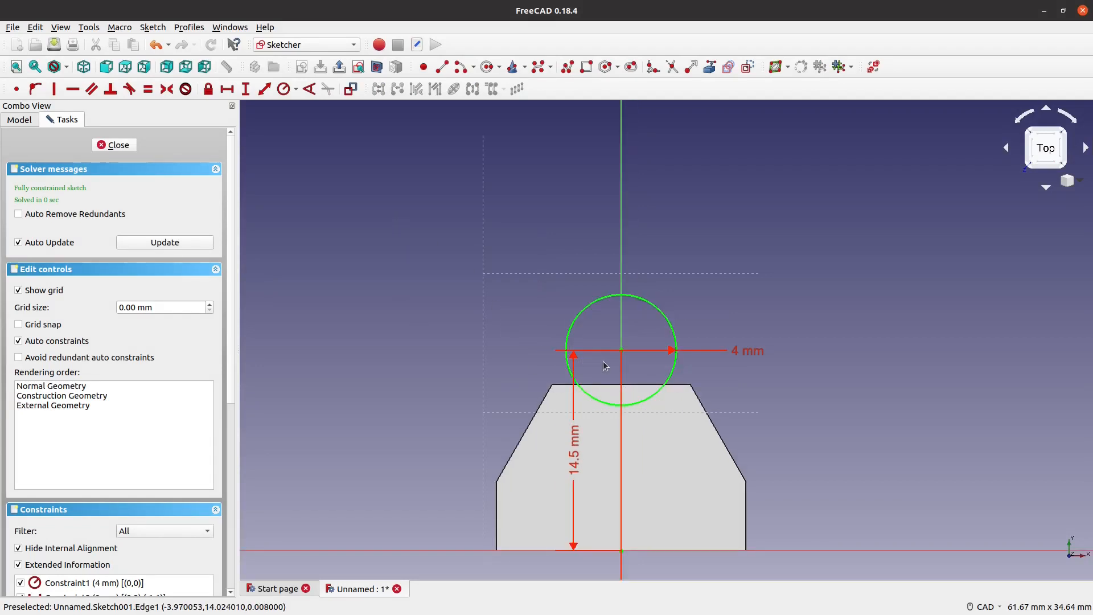
{"action": "left_click", "coordinate": [487, 69]}
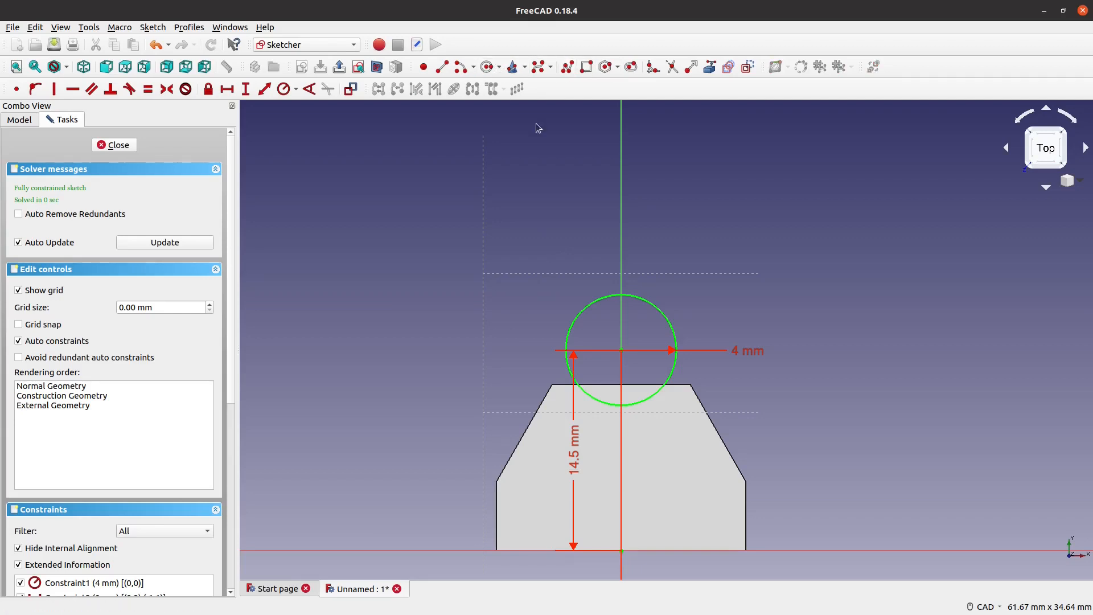
{"action": "left_click", "coordinate": [621, 350]}
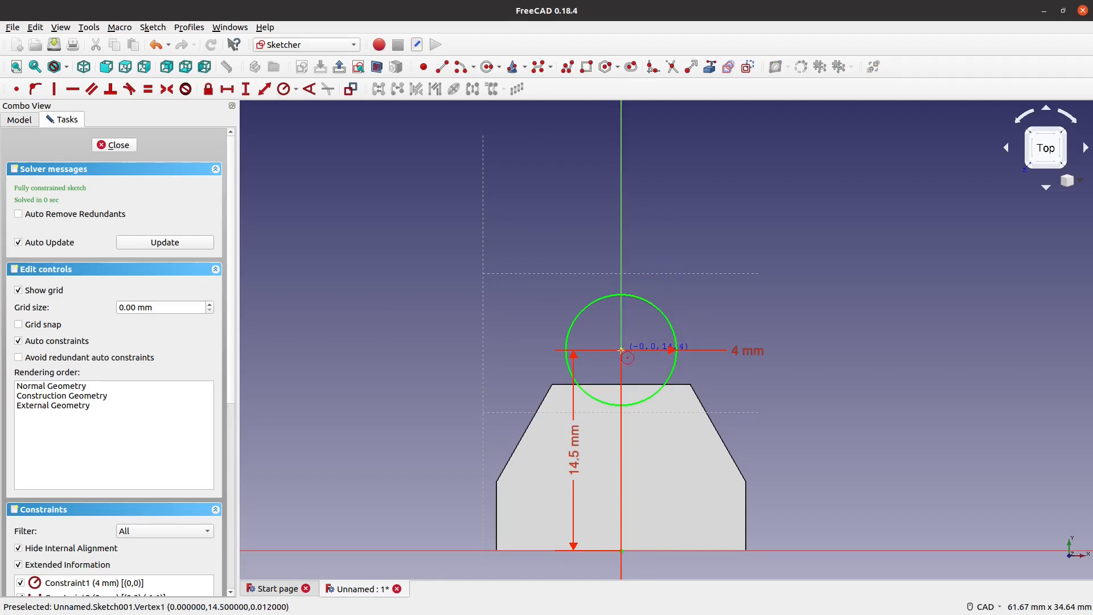
{"action": "left_click", "coordinate": [643, 369]}
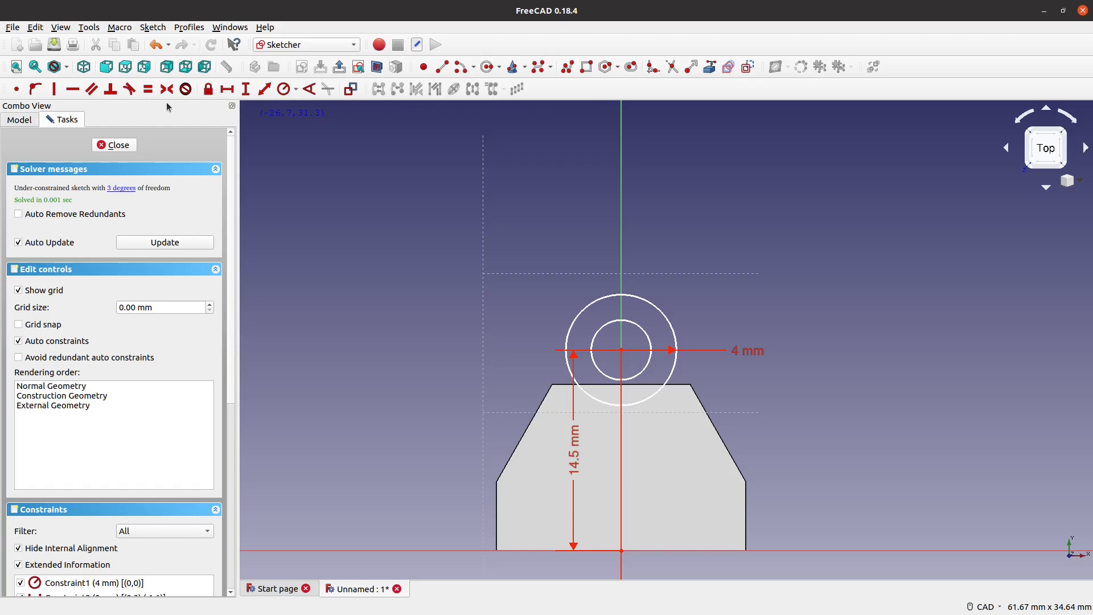
{"action": "left_click", "coordinate": [282, 88]}
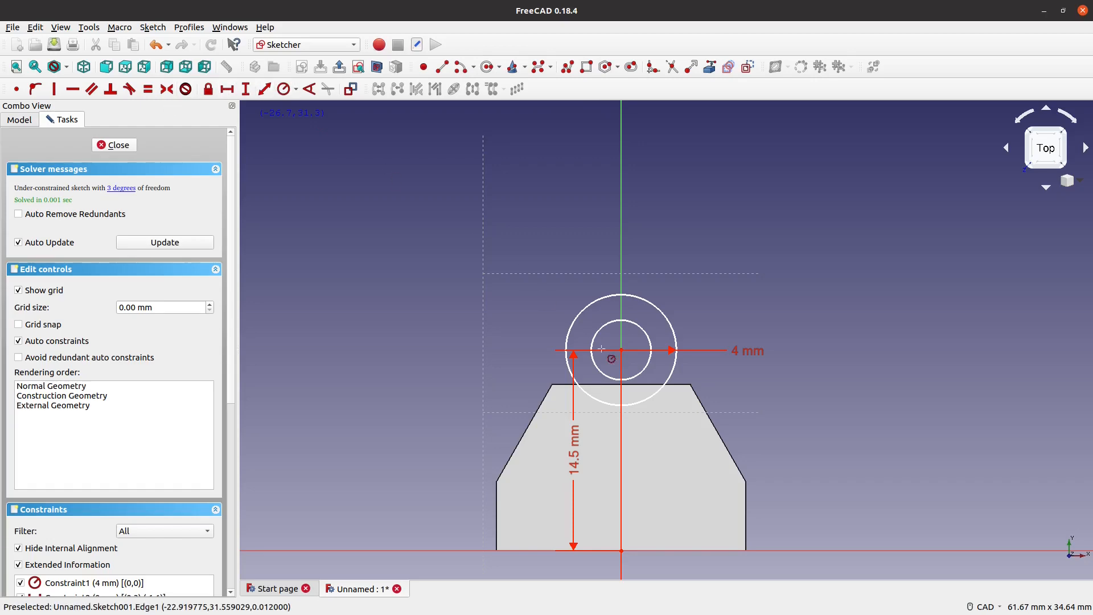
{"action": "left_click", "coordinate": [642, 371]}
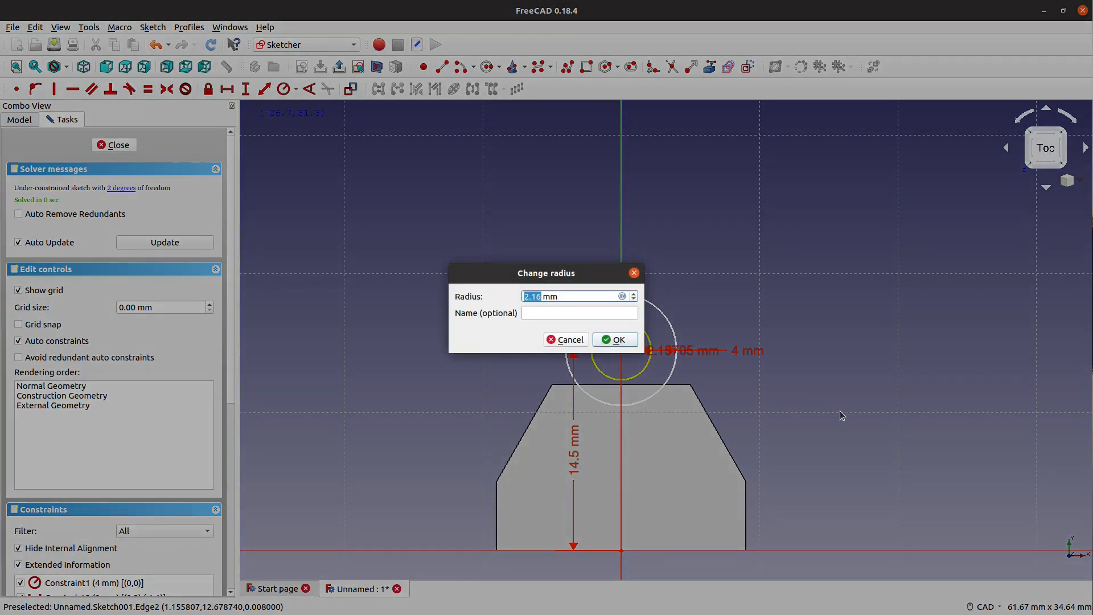
{"action": "type", "text": "2"}
{"action": "key", "text": "Return"}
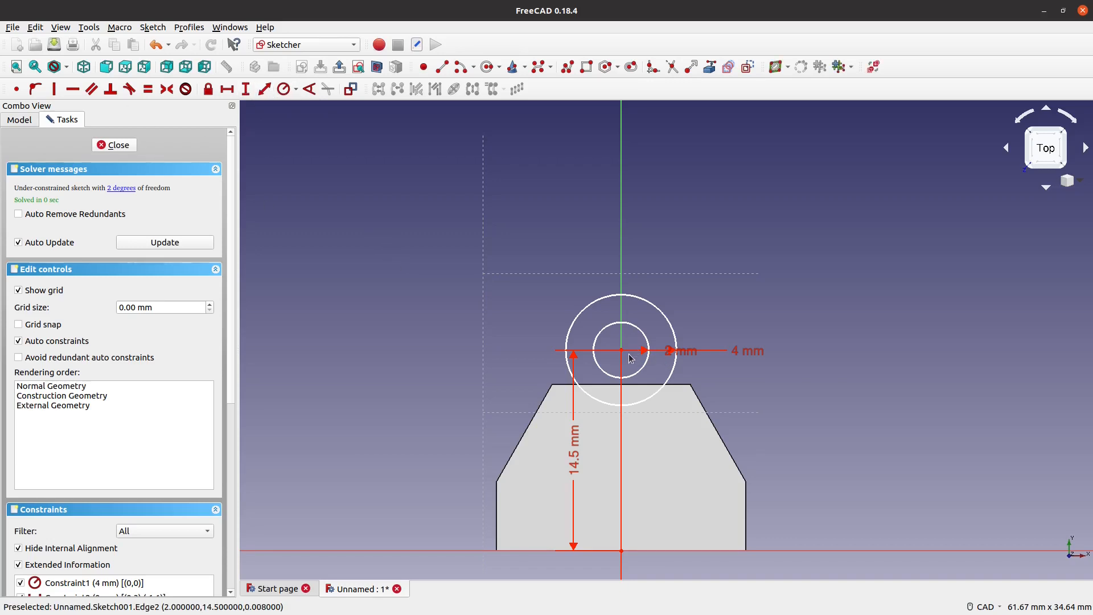
{"action": "mouse_move", "coordinate": [631, 336]}
{"action": "left_mouse_down"}
{"action": "mouse_move", "coordinate": [648, 346]}
{"action": "mouse_move", "coordinate": [621, 305]}
{"action": "mouse_move", "coordinate": [613, 341]}
{"action": "mouse_move", "coordinate": [620, 321]}
{"action": "mouse_move", "coordinate": [635, 392]}
{"action": "mouse_move", "coordinate": [620, 410]}
{"action": "left_mouse_up"}
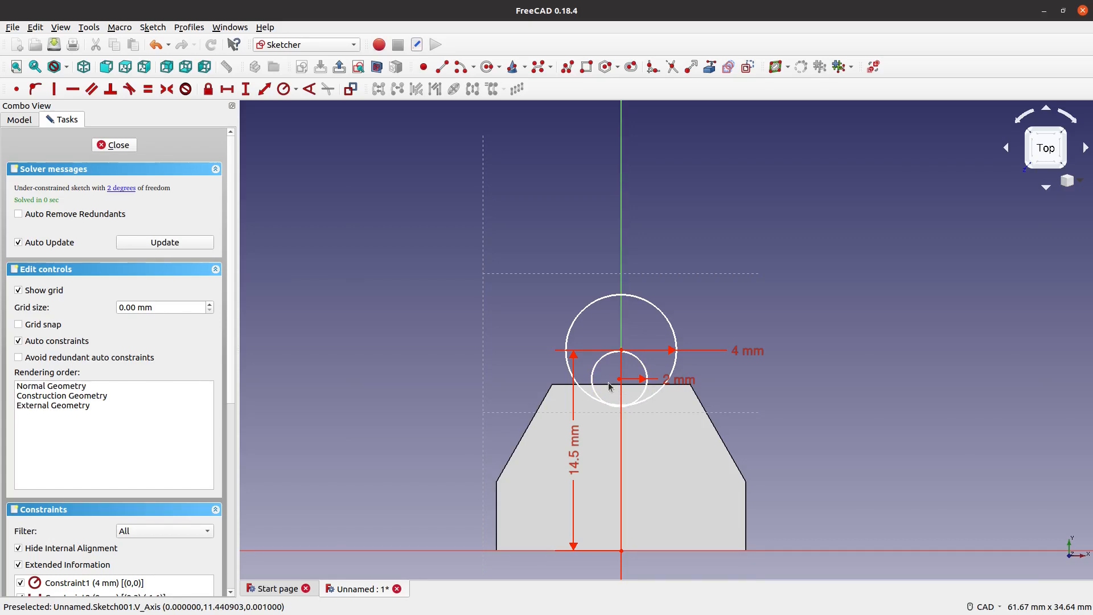
Change the larger circle's vertical distance from the origin, trying 13 mm first and settling on 13.5 mm
{"action": "double_click", "coordinate": [574, 466]}
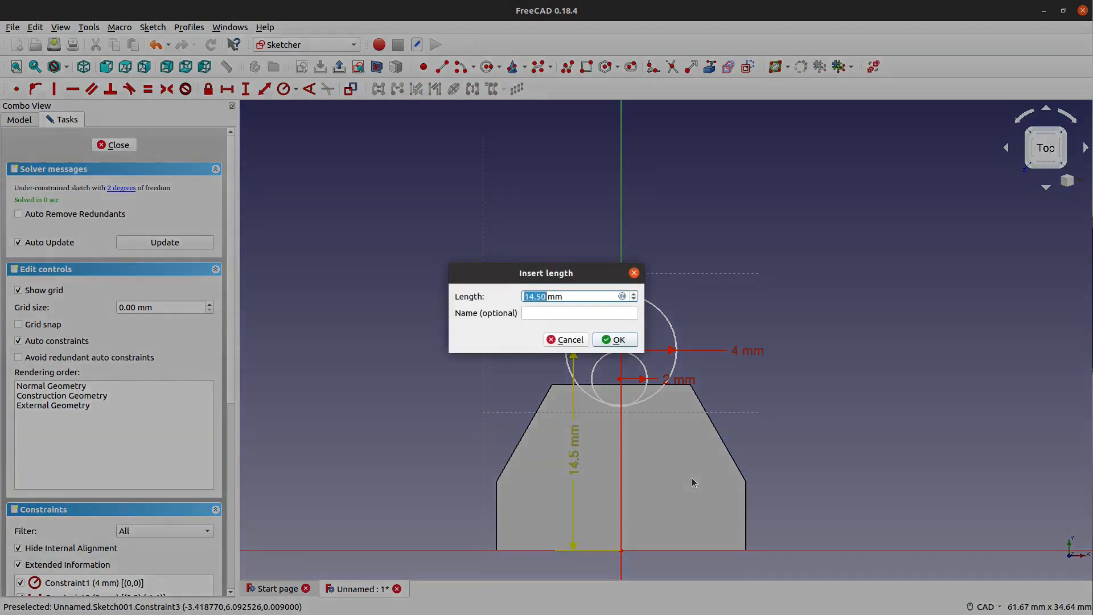
{"action": "key", "text": "Return"}
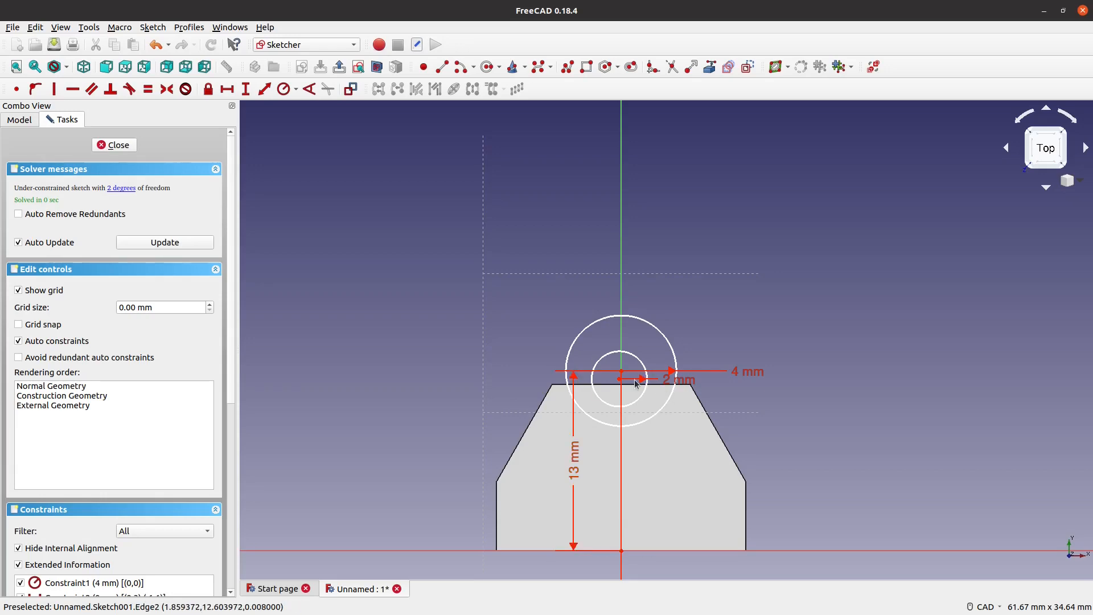
{"action": "double_click", "coordinate": [574, 456]}
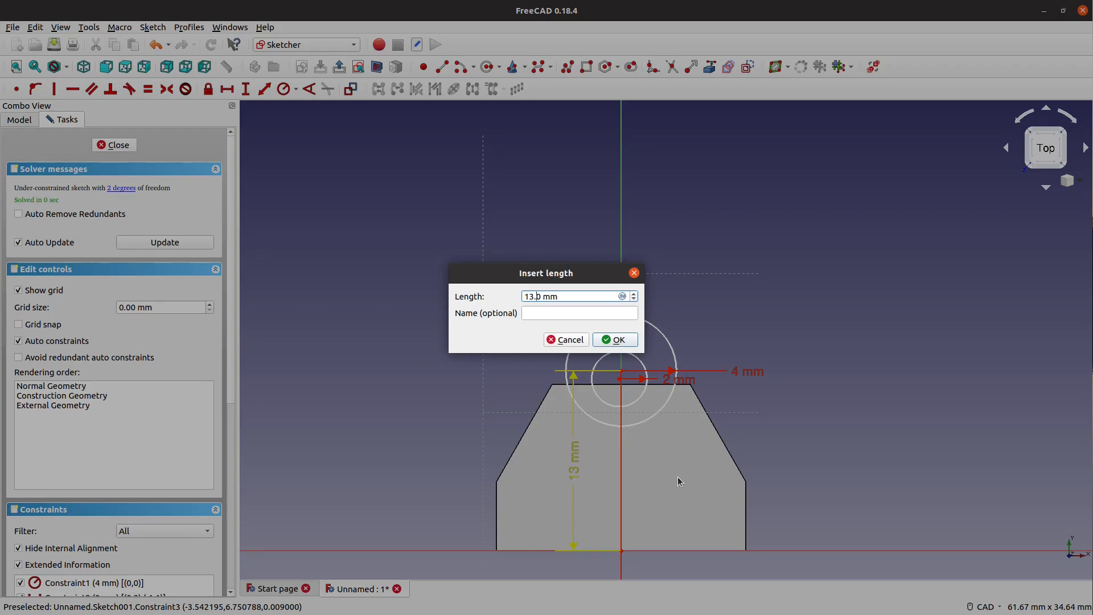
{"action": "key", "text": "Return"}
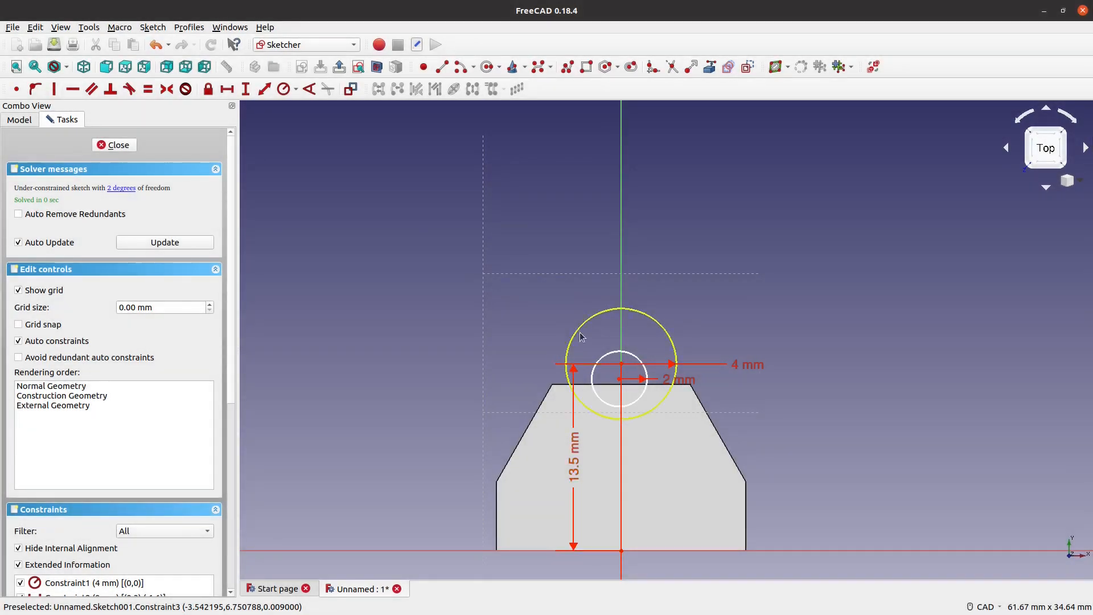
Move the 2 mm radius circle back to the middle of the larger circle, and delete it
{"action": "left_click_drag", "start_coordinate": [637, 370], "coordinate": [627, 342]}
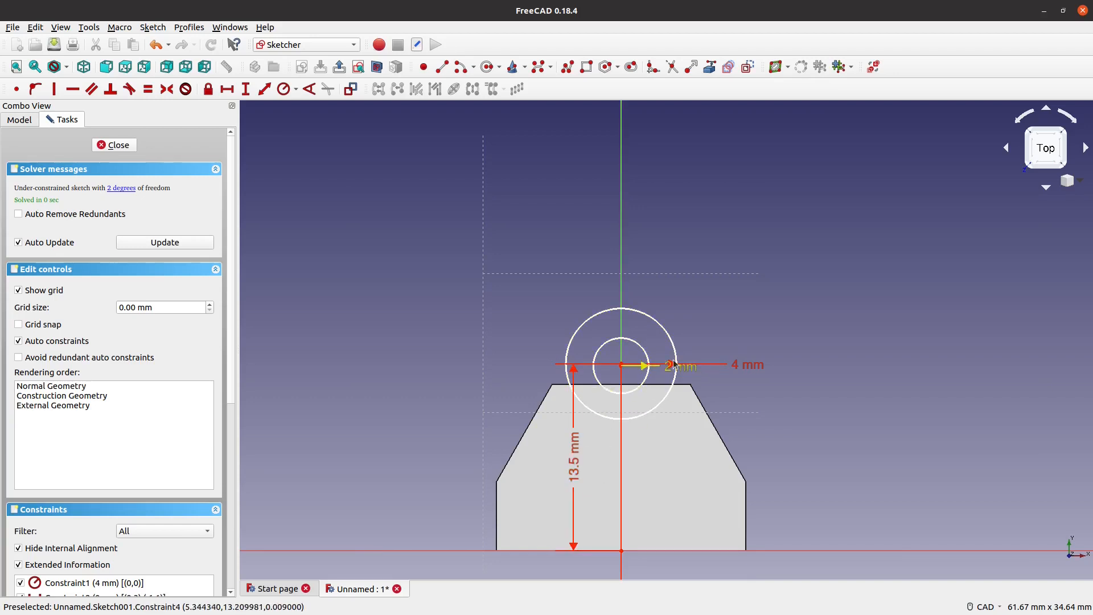
{"action": "left_click", "coordinate": [646, 352]}
{"action": "key", "text": "Delete"}
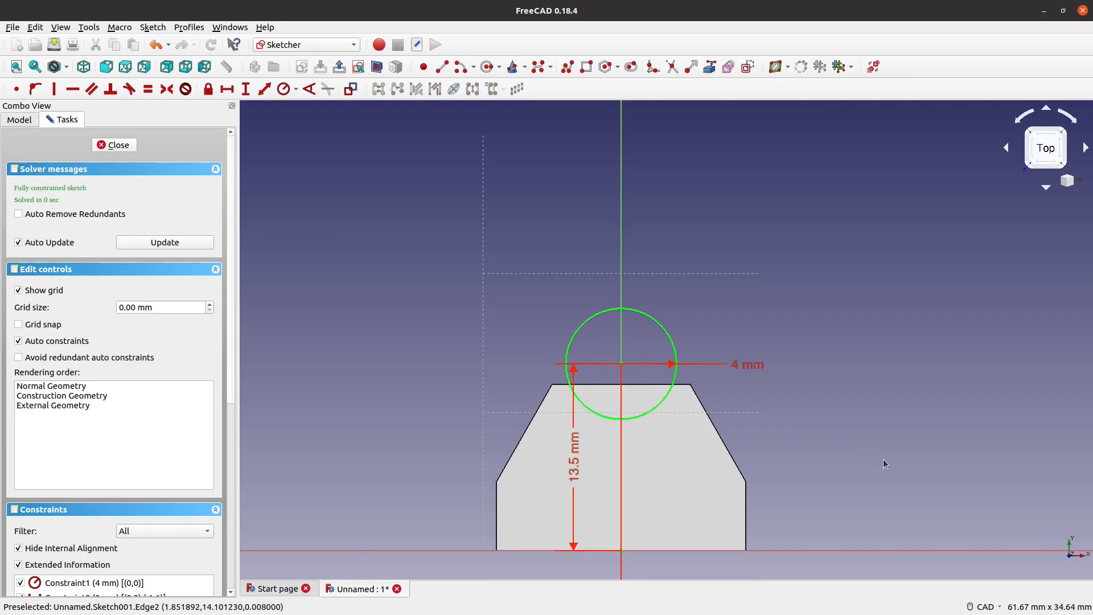
Close the sketch and pad the circle 140 mm in the reversed direction to form the pole down behind the housing
{"action": "left_click", "coordinate": [116, 145]}
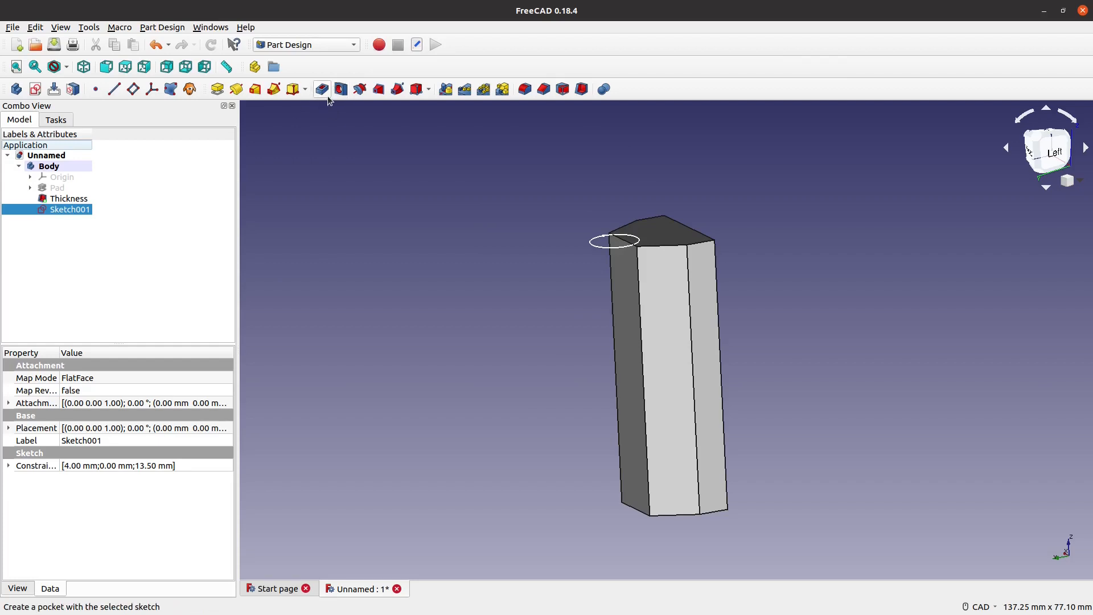
{"action": "left_click", "coordinate": [222, 94]}
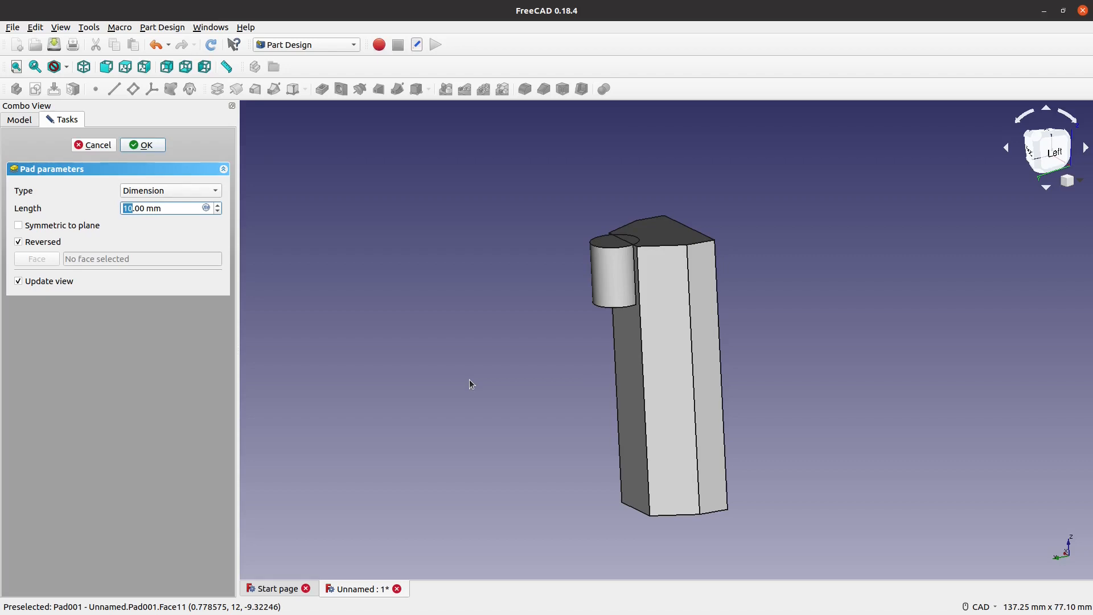
{"action": "type", "text": "14"}
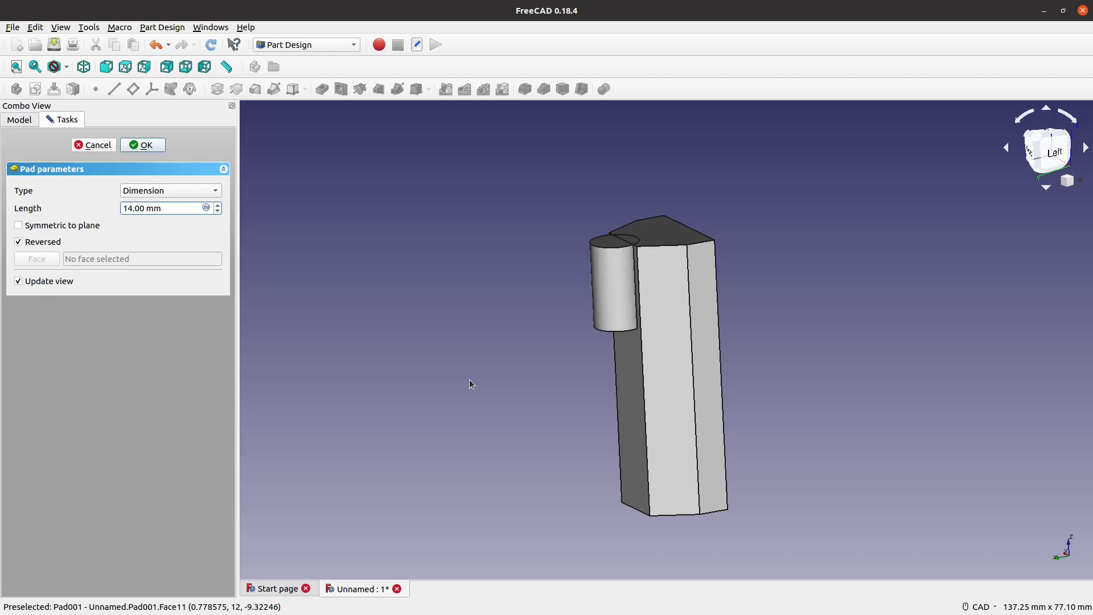
{"action": "type", "text": "0"}
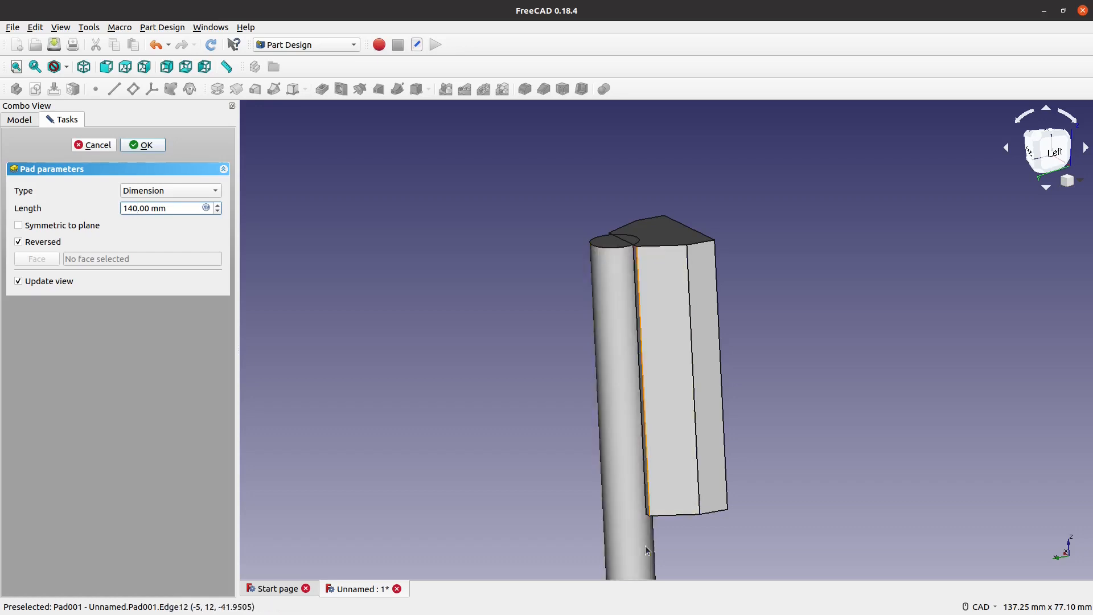
{"action": "middle_click_drag", "start_coordinate": [807, 551], "coordinate": [708, 380]}
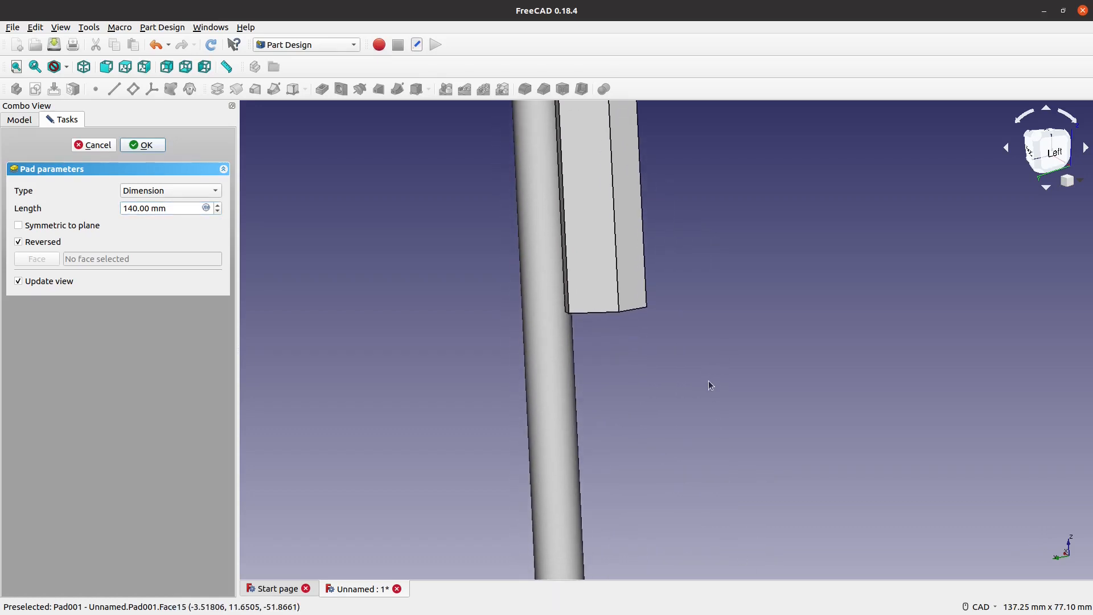
{"action": "scroll", "coordinate": [709, 381], "scroll_direction": "down", "scroll_amount": 4}
{"action": "middle_click_drag", "start_coordinate": [706, 475], "coordinate": [650, 404]}
{"action": "left_click", "coordinate": [136, 147]}
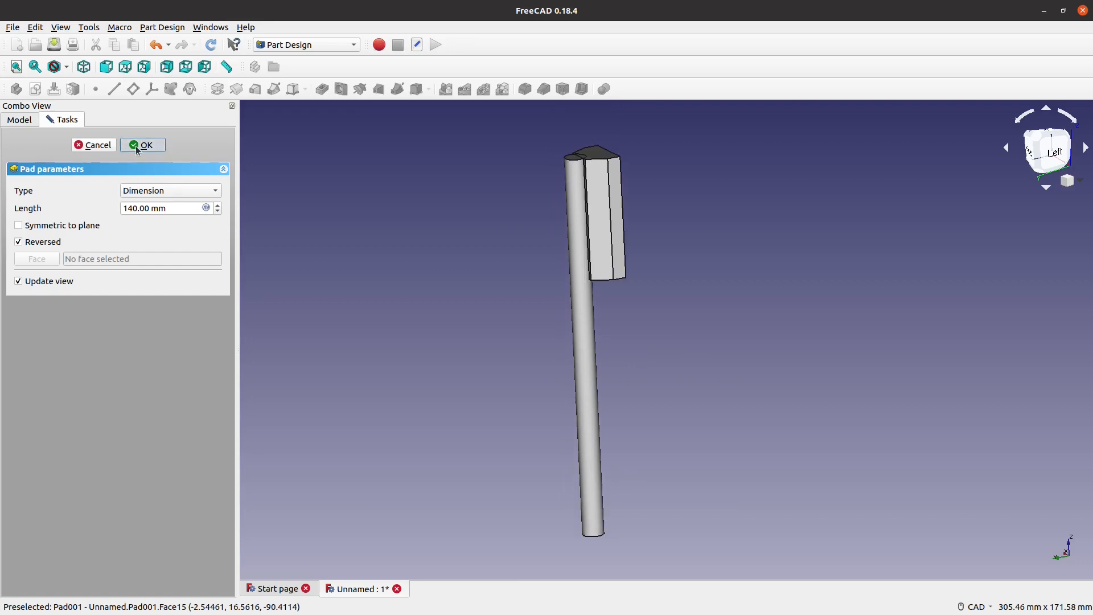
Start a new sketch on the pole's lower circular end face
{"action": "middle_click_drag", "start_coordinate": [664, 525], "coordinate": [625, 357]}
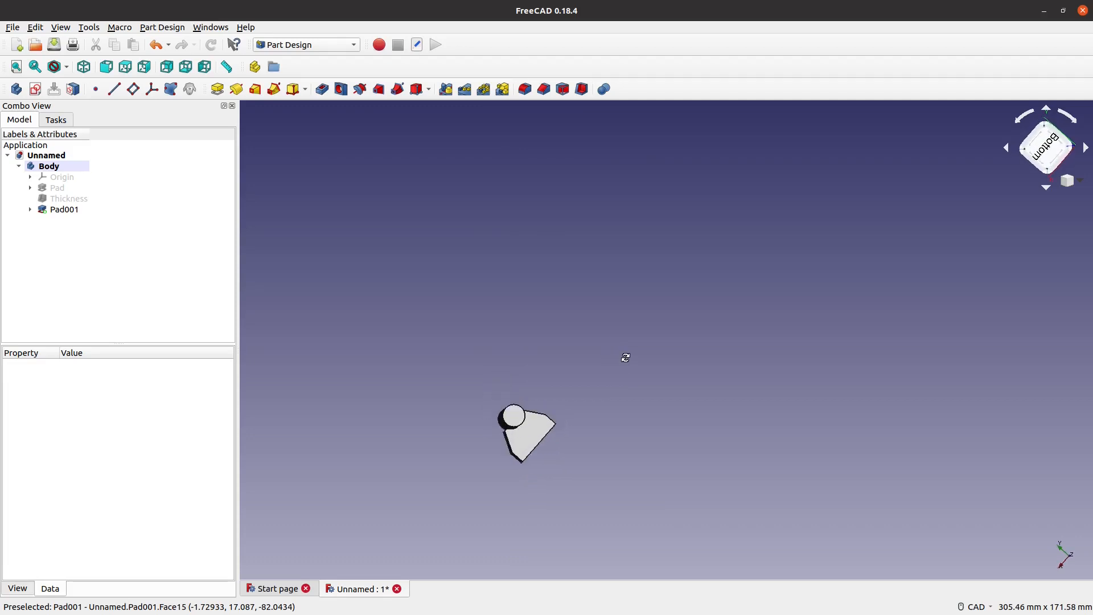
{"action": "middle_click_drag", "start_coordinate": [622, 349], "coordinate": [608, 527]}
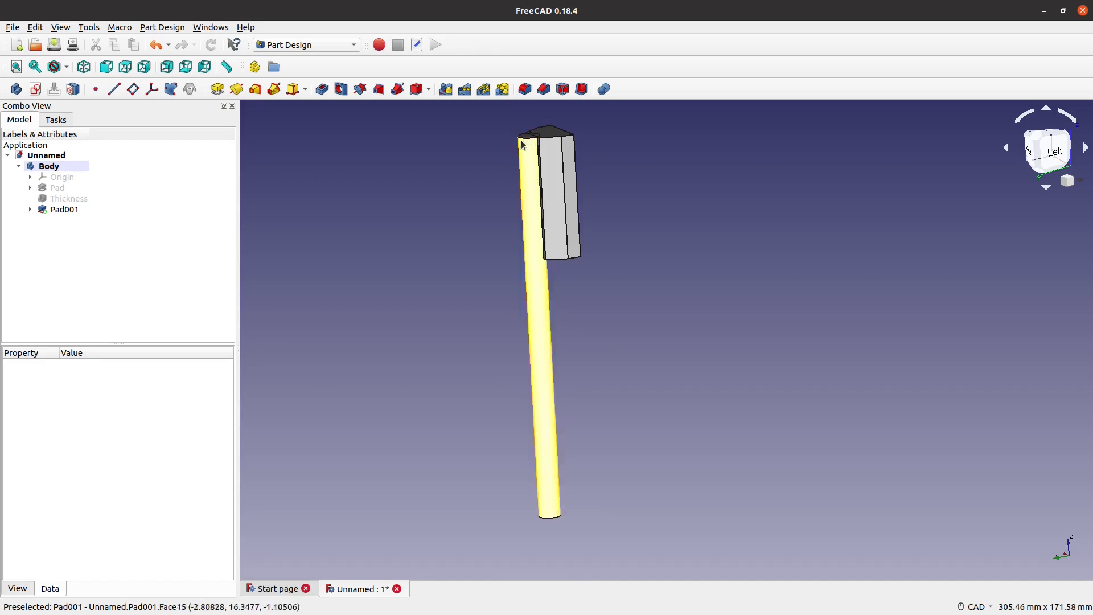
{"action": "middle_click_drag", "start_coordinate": [637, 524], "coordinate": [661, 286]}
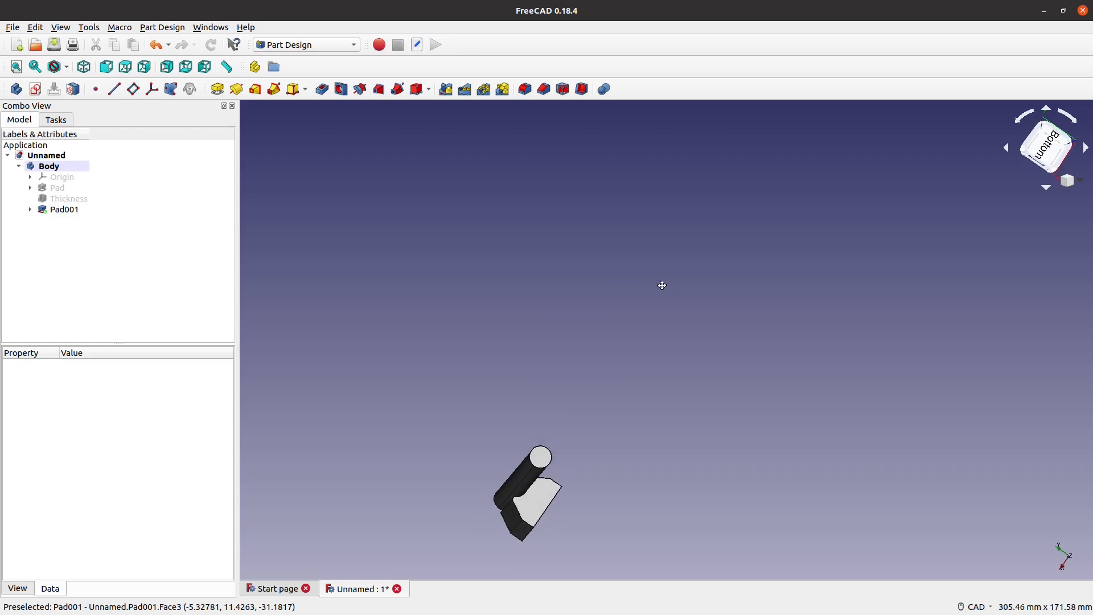
{"action": "left_click", "coordinate": [538, 455]}
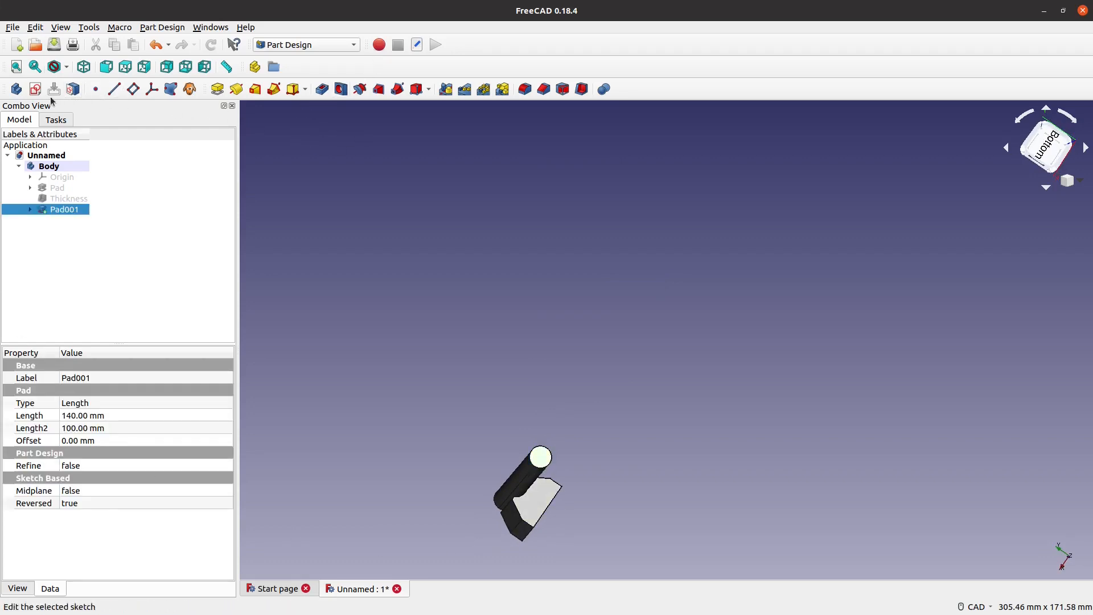
{"action": "left_click", "coordinate": [34, 88]}
Draw a circle on the vertical axis near the middle of the pole's end face and constrain its radius to 2 mm
{"action": "scroll", "coordinate": [913, 410], "scroll_direction": "up", "scroll_amount": 8}
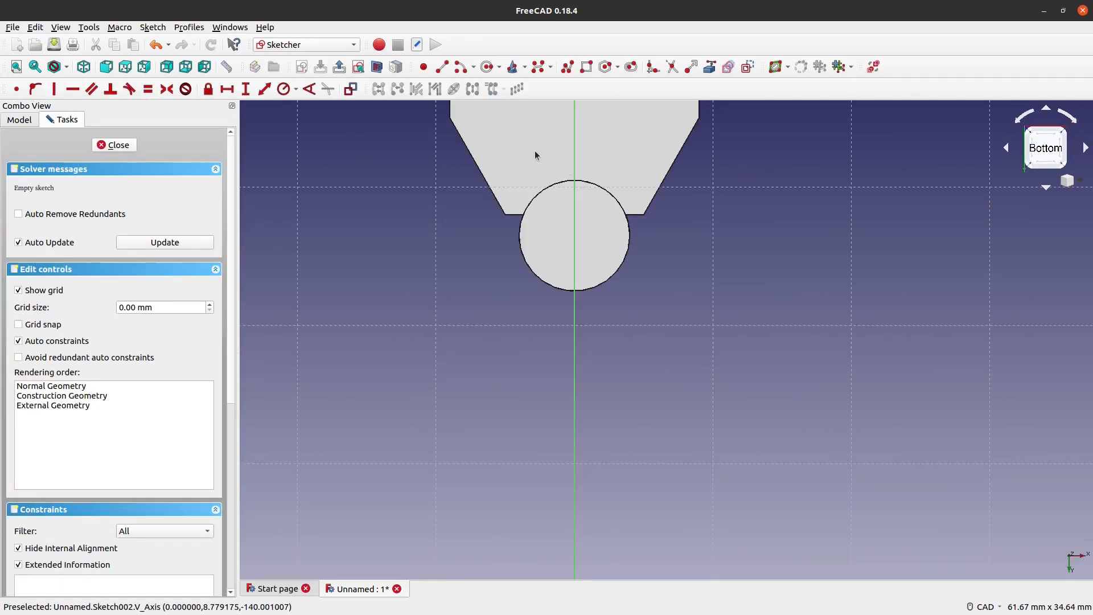
{"action": "left_click", "coordinate": [488, 66]}
{"action": "left_click", "coordinate": [574, 229]}
{"action": "left_click", "coordinate": [595, 243]}
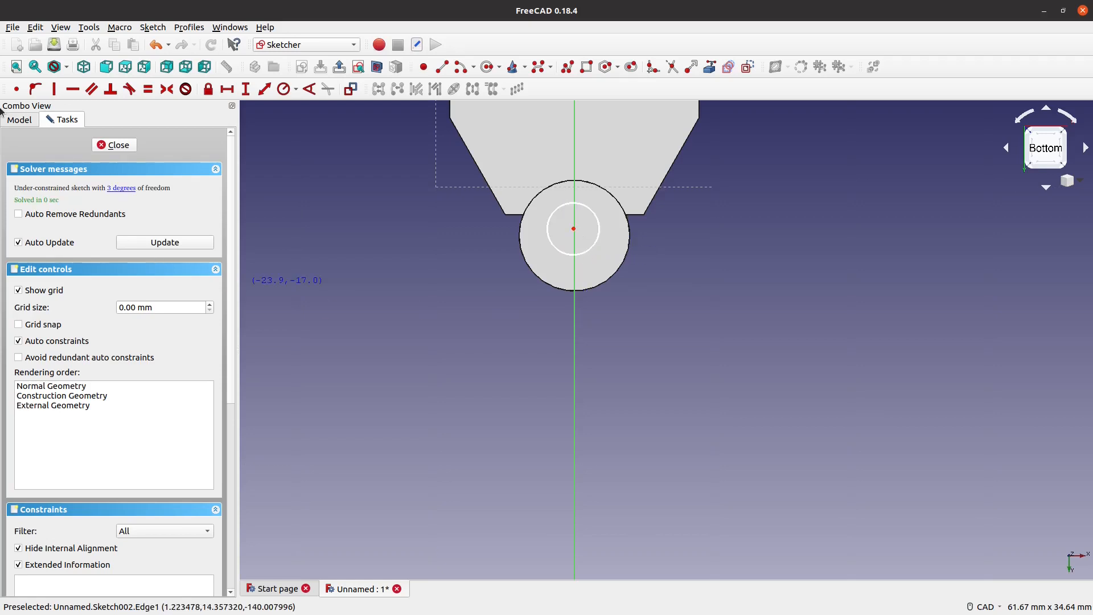
{"action": "left_click", "coordinate": [284, 90]}
{"action": "left_click", "coordinate": [599, 227]}
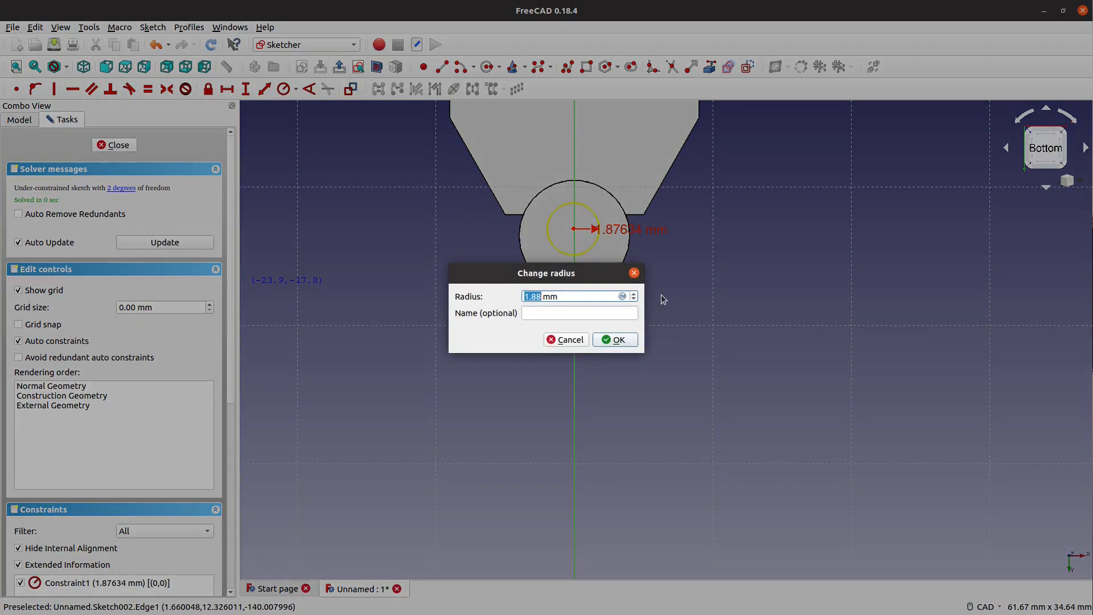
{"action": "type", "text": "2"}
{"action": "key", "text": "Return"}
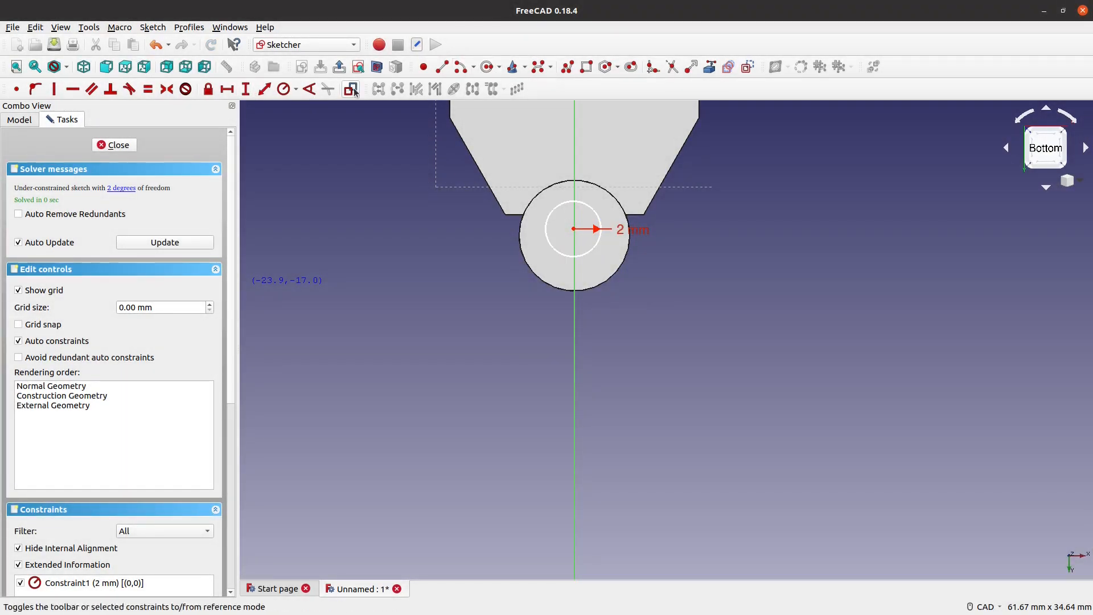
Reference the pole's outer circular edge as external geometry and make the 2 mm radius circle concentric with it
{"action": "left_click", "coordinate": [709, 69]}
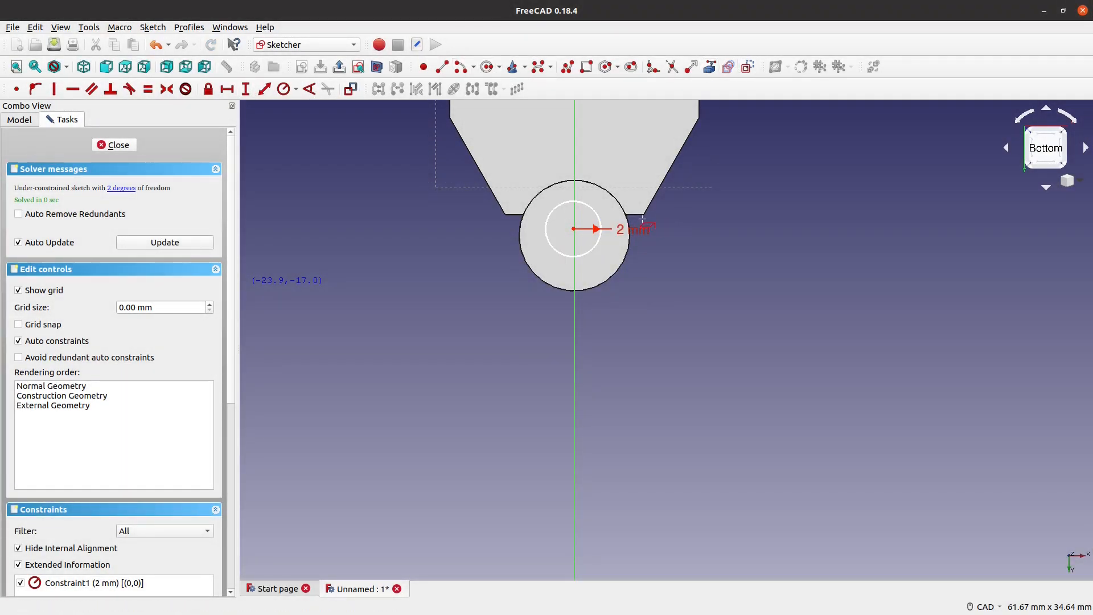
{"action": "left_click", "coordinate": [616, 204]}
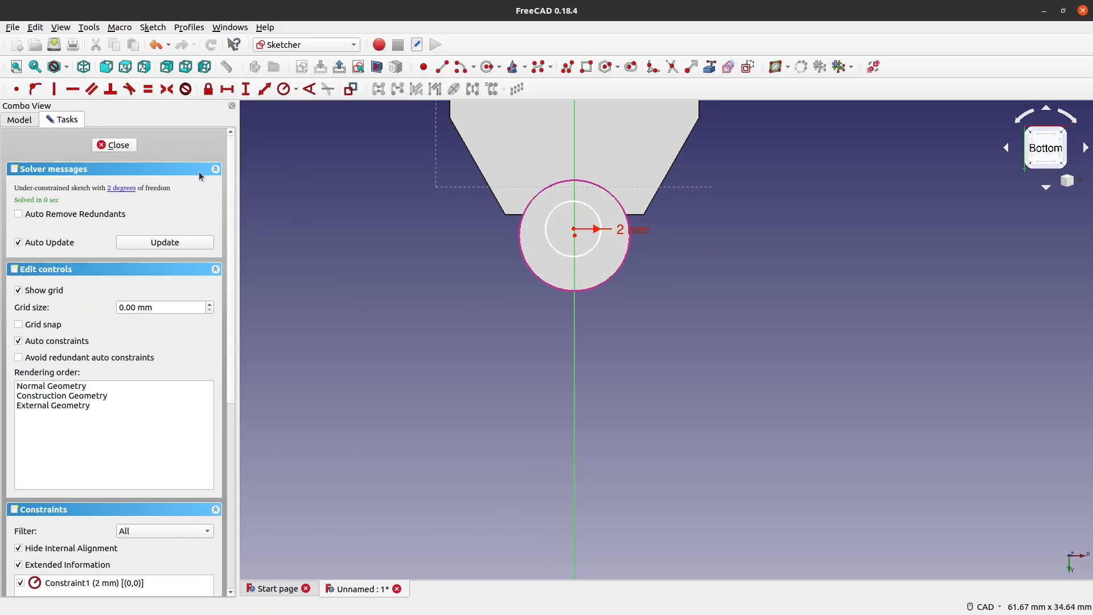
{"action": "left_click", "coordinate": [573, 229]}
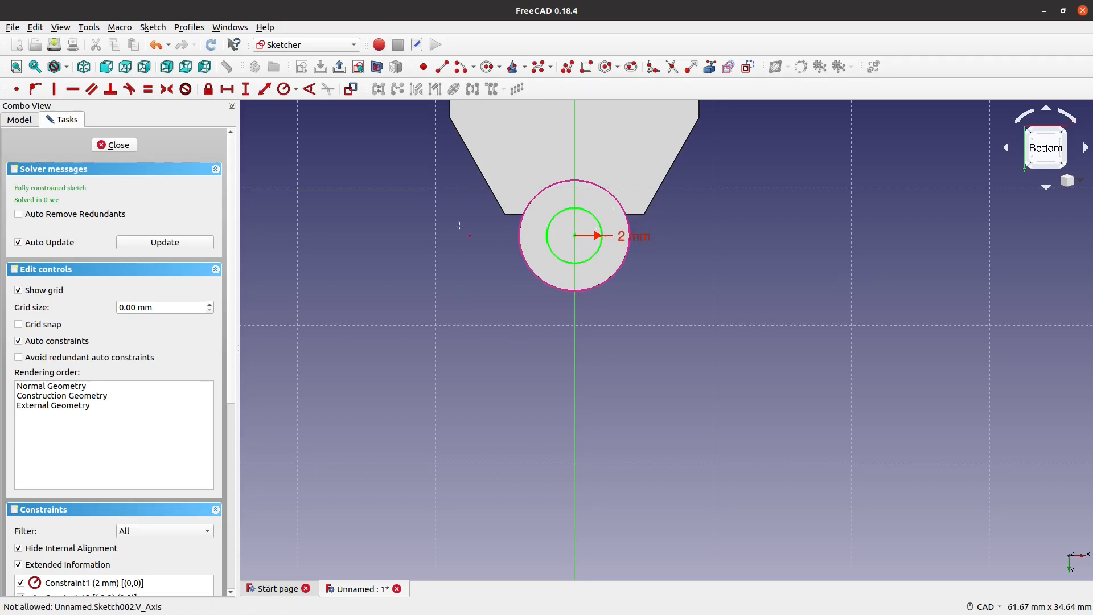
Close the sketch and pocket the circle 138 mm deep to bore out the pole
{"action": "left_click", "coordinate": [120, 144]}
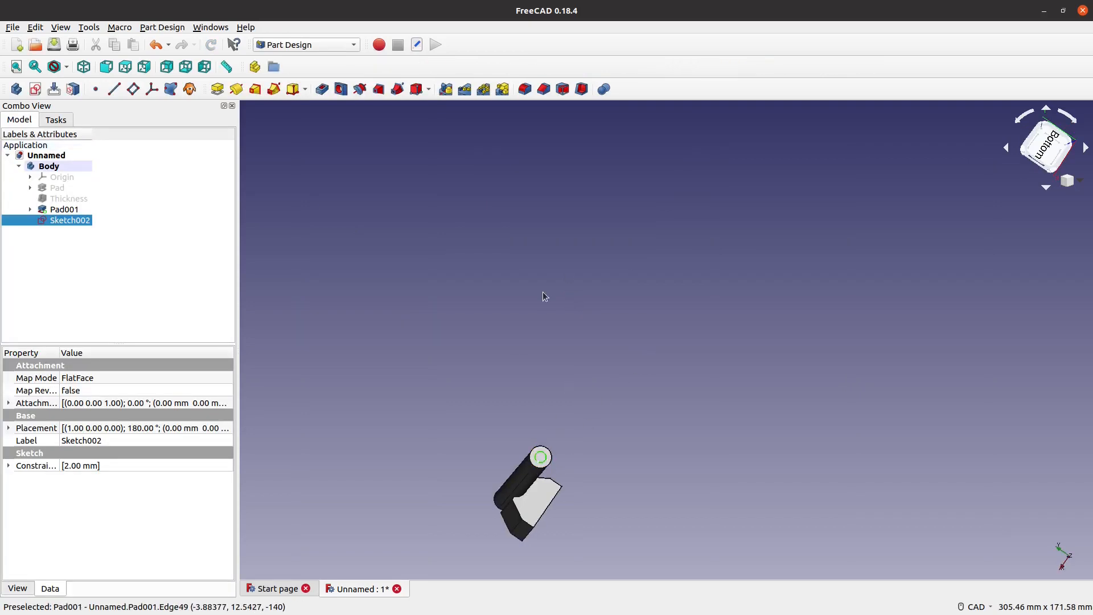
{"action": "left_click", "coordinate": [321, 90]}
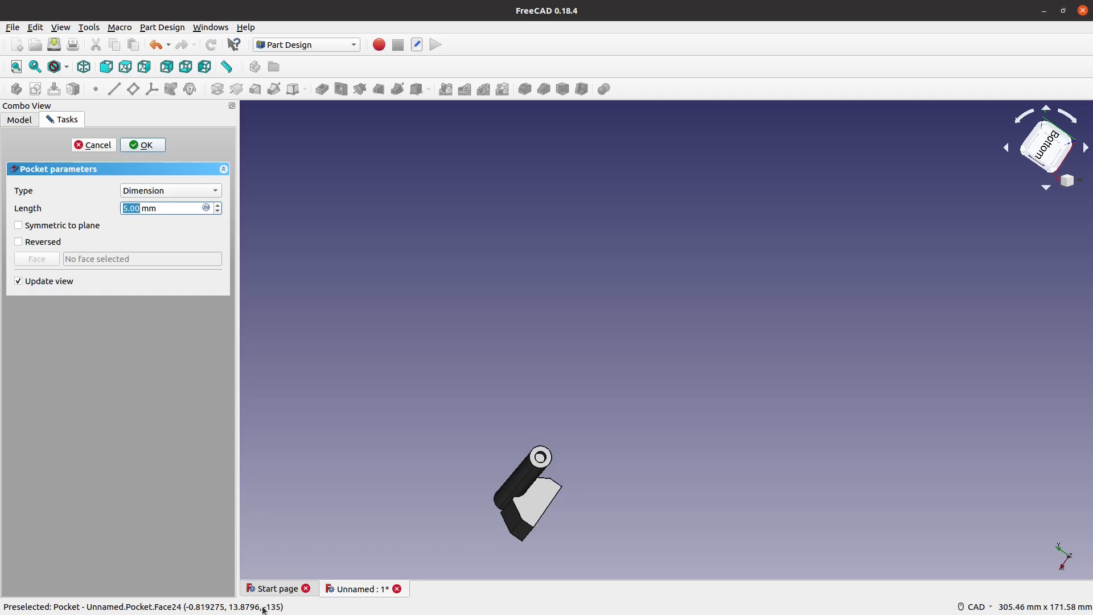
{"action": "type", "text": "138"}
{"action": "left_click", "coordinate": [151, 144]}
Start a new sketch on the inner face of the housing's end wall farthest from the pole's open end
{"action": "middle_click_drag", "start_coordinate": [700, 342], "coordinate": [480, 296]}
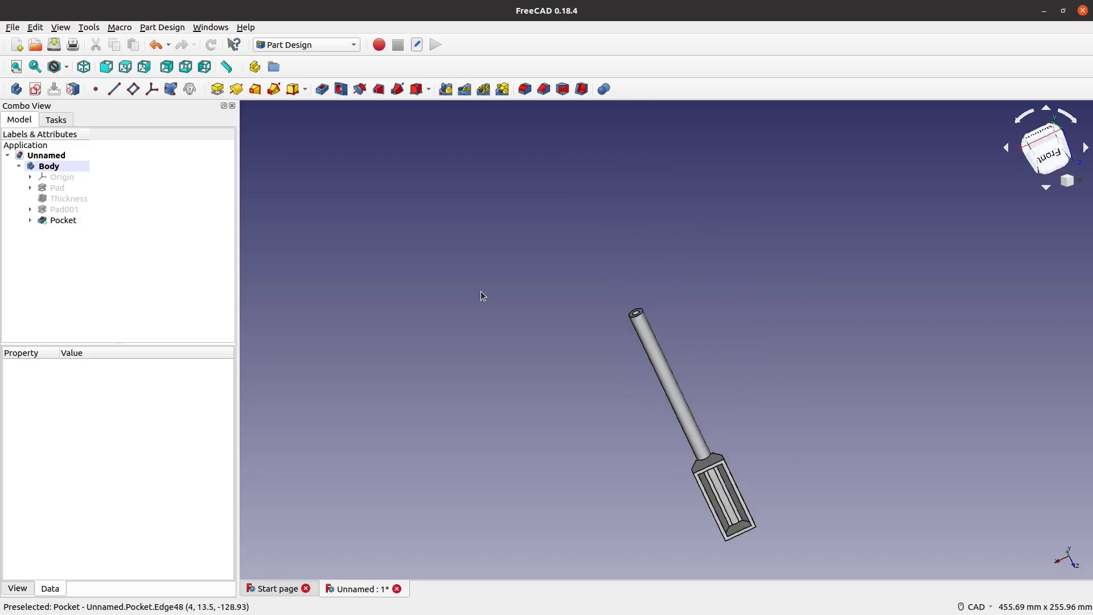
{"action": "middle_click_drag", "start_coordinate": [803, 553], "coordinate": [647, 388]}
{"action": "scroll", "coordinate": [614, 391], "scroll_direction": "up", "scroll_amount": 10}
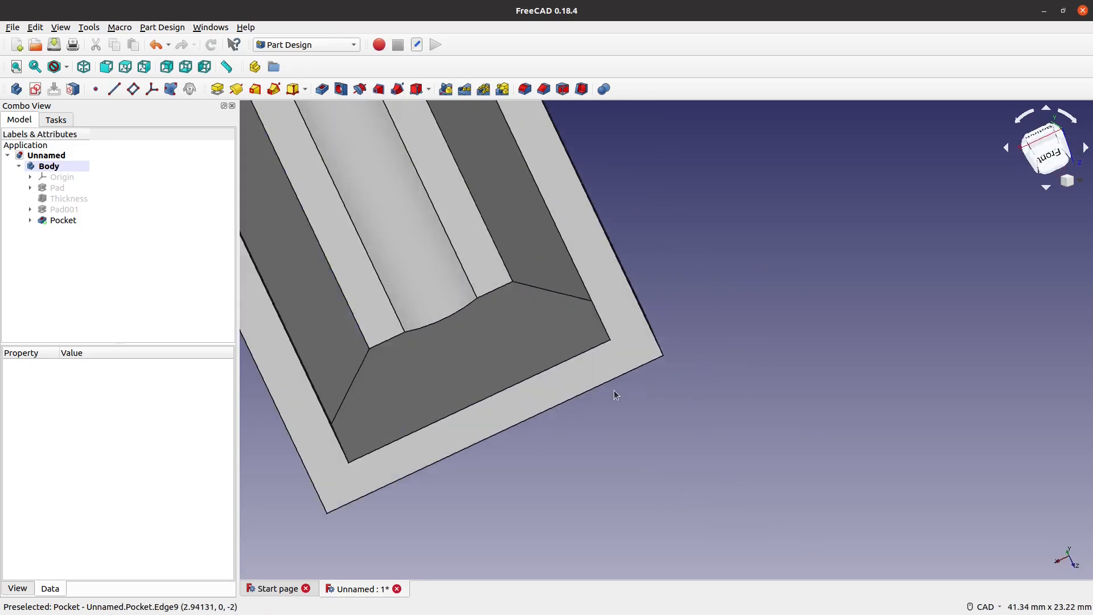
{"action": "scroll", "coordinate": [614, 391], "scroll_direction": "down", "scroll_amount": 3}
{"action": "middle_click_drag", "start_coordinate": [637, 435], "coordinate": [911, 575]}
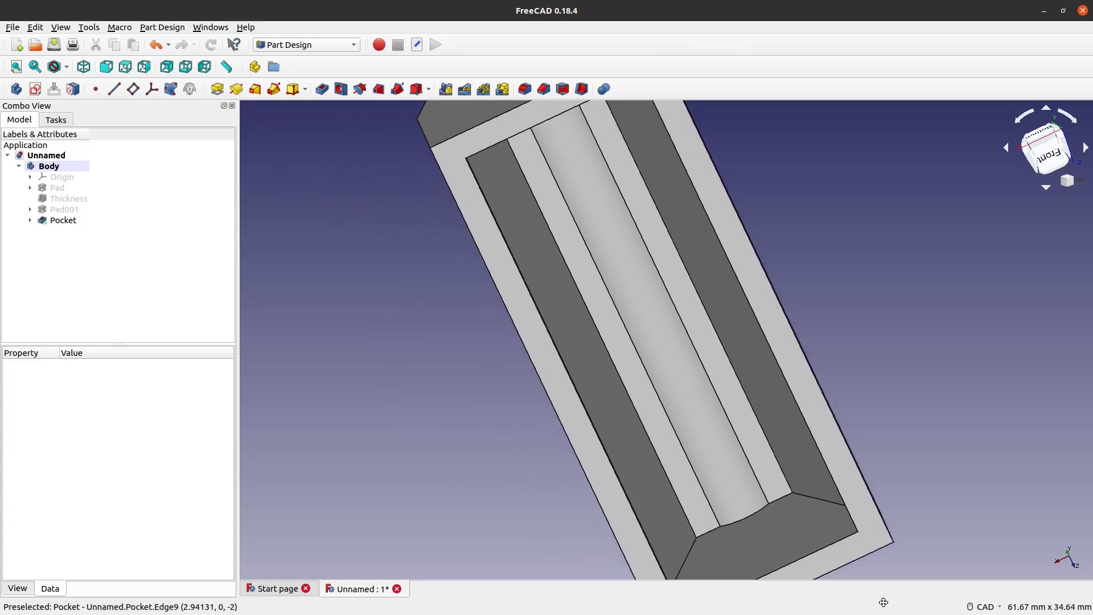
{"action": "key", "text": "0"}
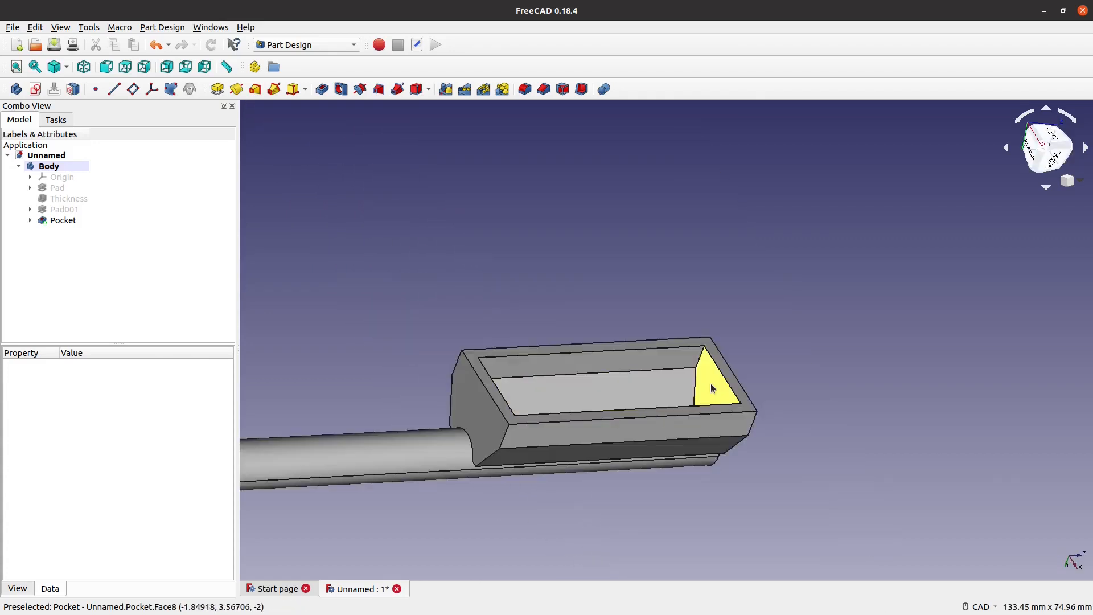
{"action": "left_click", "coordinate": [713, 391]}
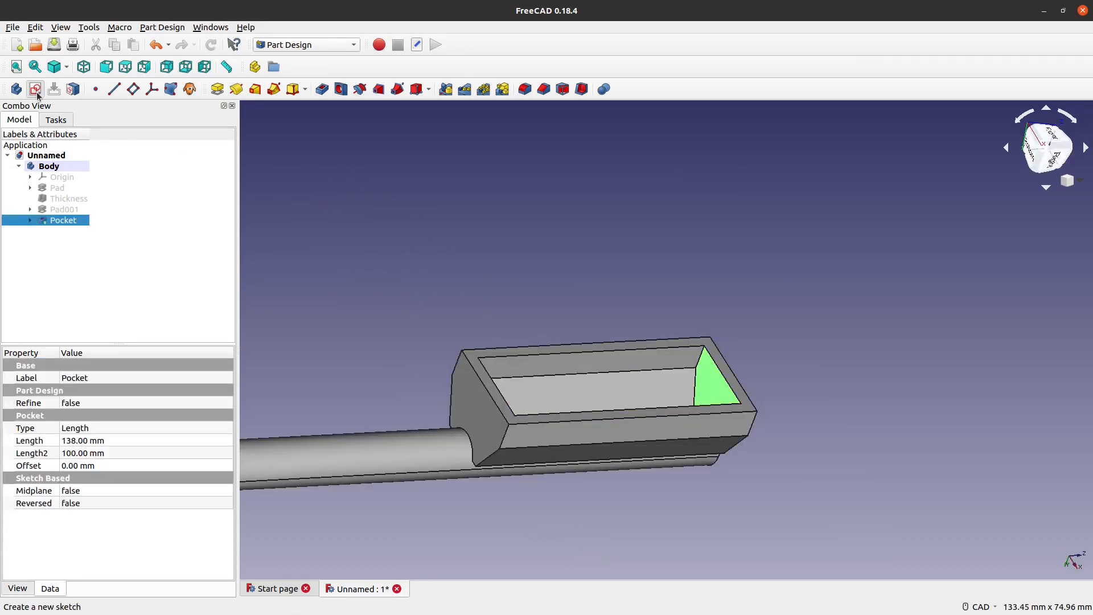
{"action": "left_click", "coordinate": [35, 89]}
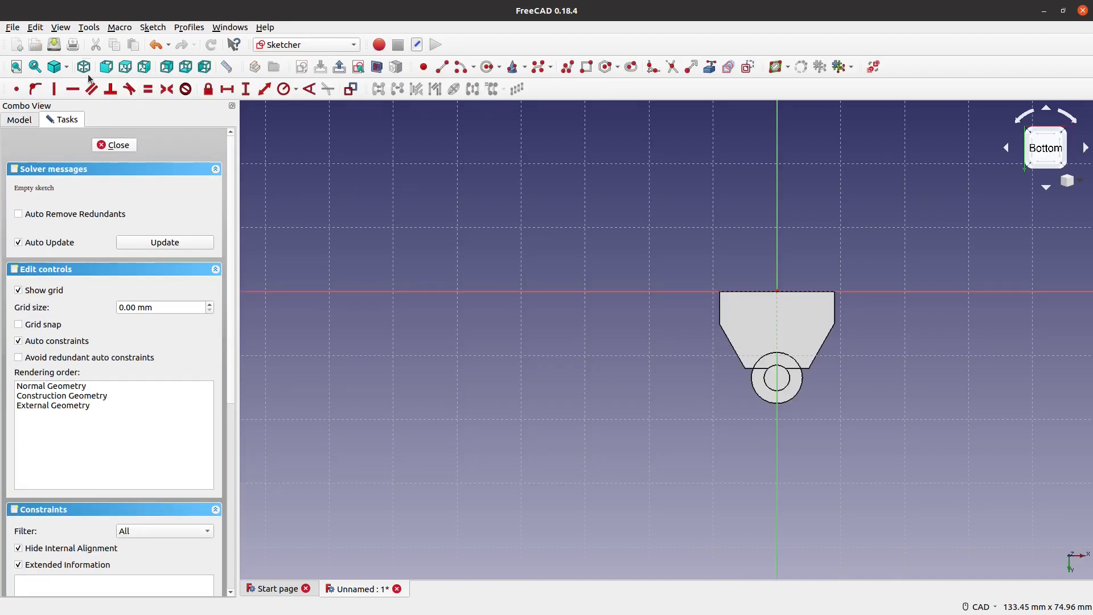
Switch the draw style to wireframe so the internal edges can be seen through the model
{"action": "left_click", "coordinate": [35, 27]}
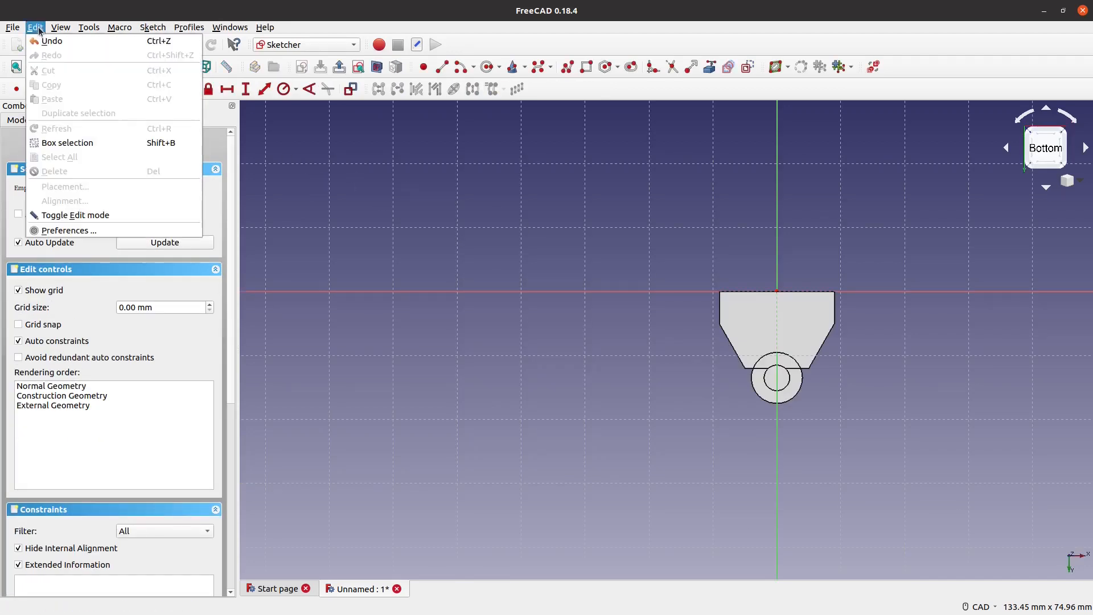
{"action": "mouse_move", "coordinate": [60, 28]}
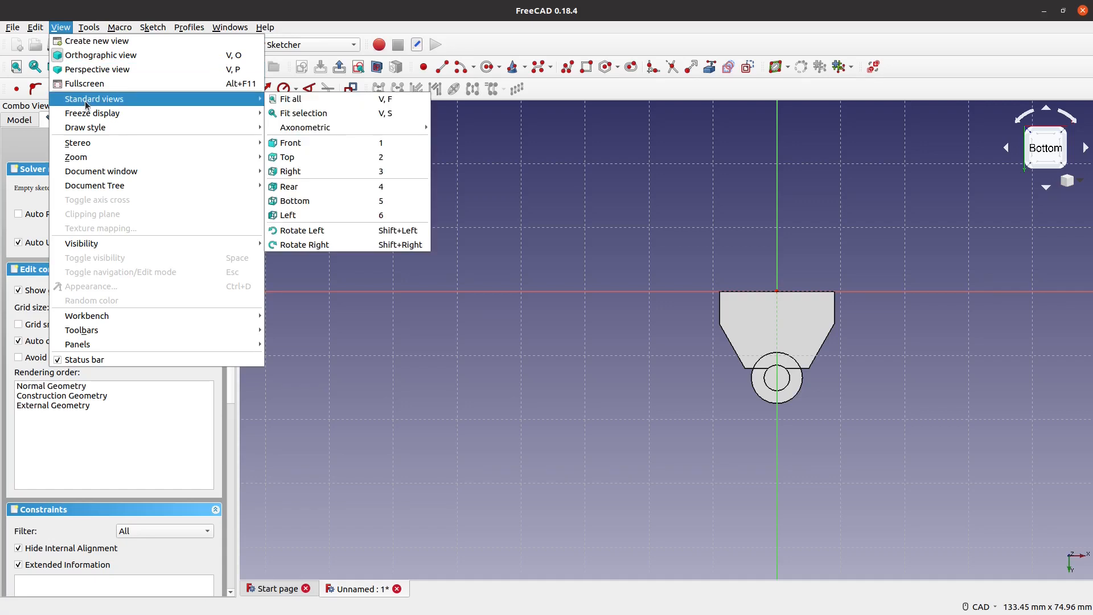
{"action": "mouse_move", "coordinate": [88, 100]}
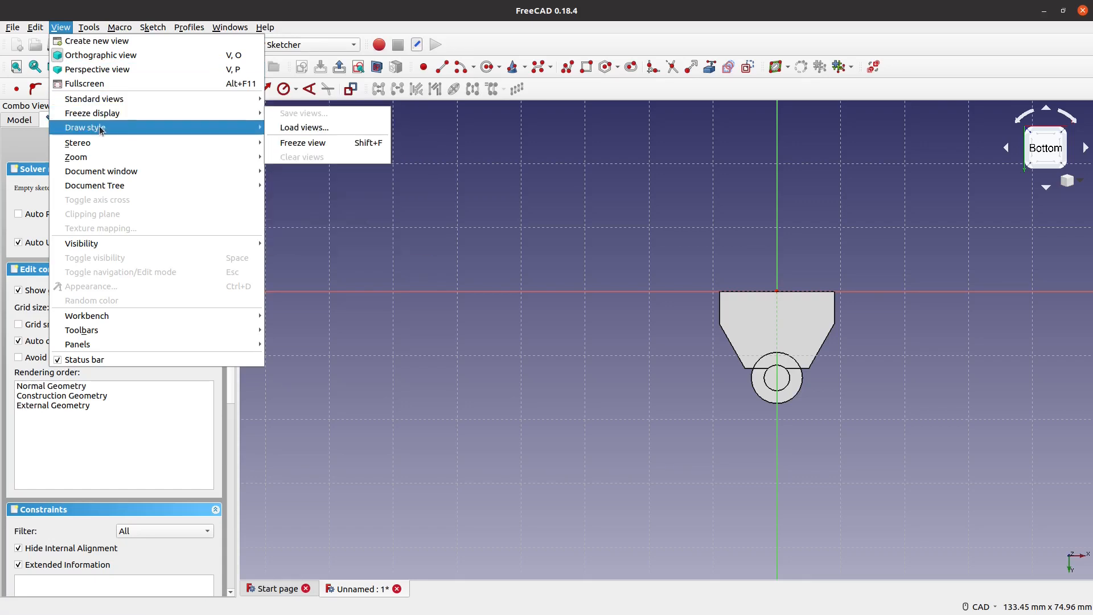
{"action": "mouse_move", "coordinate": [230, 130]}
{"action": "left_click", "coordinate": [293, 169]}
Sketch a rectangle about 3.5 by 4.3 mm across the vertical axis, spanning from the housing cavity into the pole's bore
{"action": "scroll", "coordinate": [658, 395], "scroll_direction": "up", "scroll_amount": 2}
{"action": "mouse_move", "coordinate": [880, 419]}
{"action": "middle_mouse_down"}
{"action": "mouse_move", "coordinate": [469, 421]}
{"action": "mouse_move", "coordinate": [528, 420]}
{"action": "middle_mouse_up"}
{"action": "left_click", "coordinate": [567, 68]}
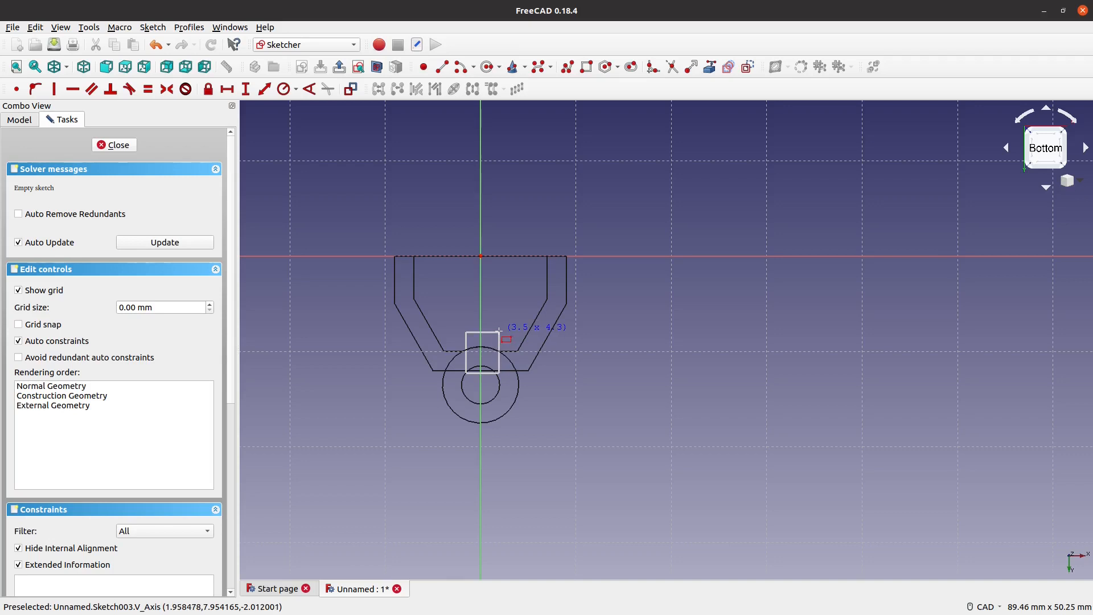
{"action": "left_click", "coordinate": [498, 331]}
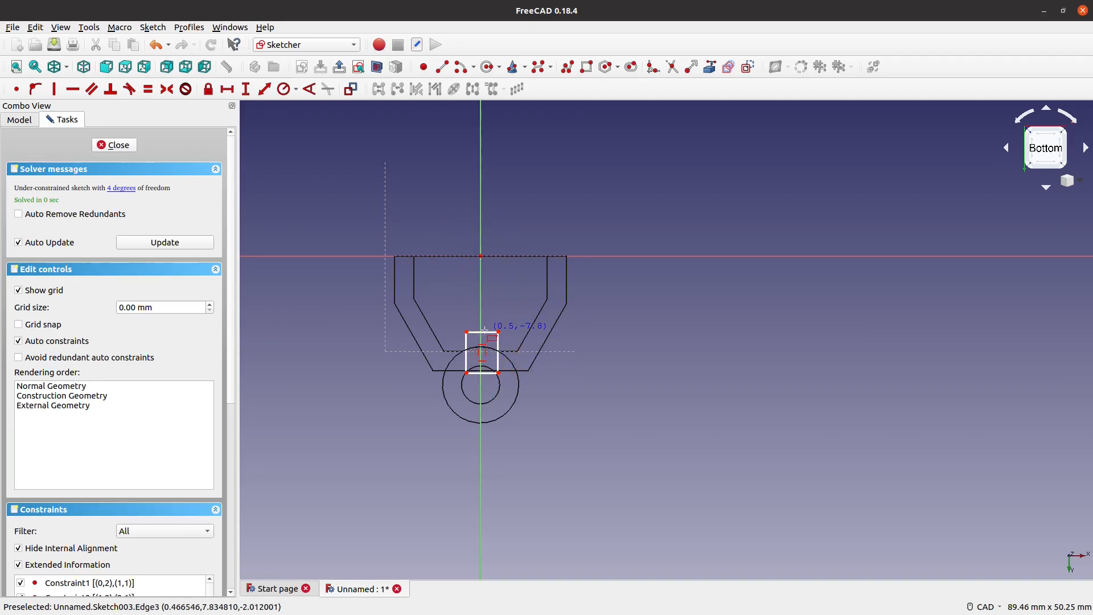
Make the rectangle's upper edge symmetric about the vertical axis and delete its redundant horizontal constraint
{"action": "scroll", "coordinate": [484, 330], "scroll_direction": "up", "scroll_amount": 5}
{"action": "middle_click_drag", "start_coordinate": [641, 483], "coordinate": [665, 397]}
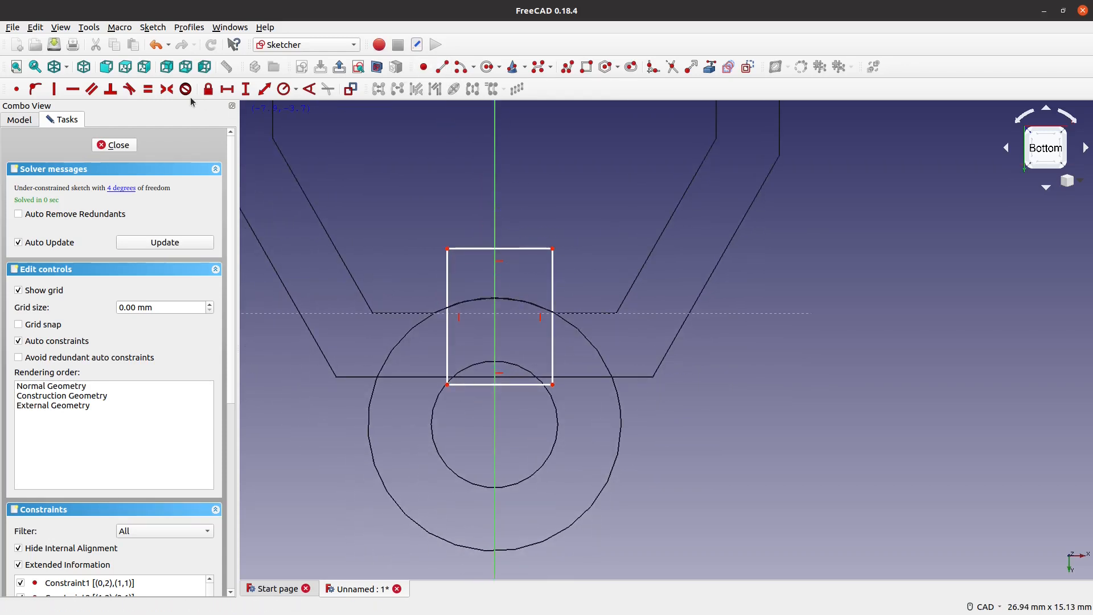
{"action": "left_click", "coordinate": [448, 248]}
{"action": "left_click", "coordinate": [493, 221]}
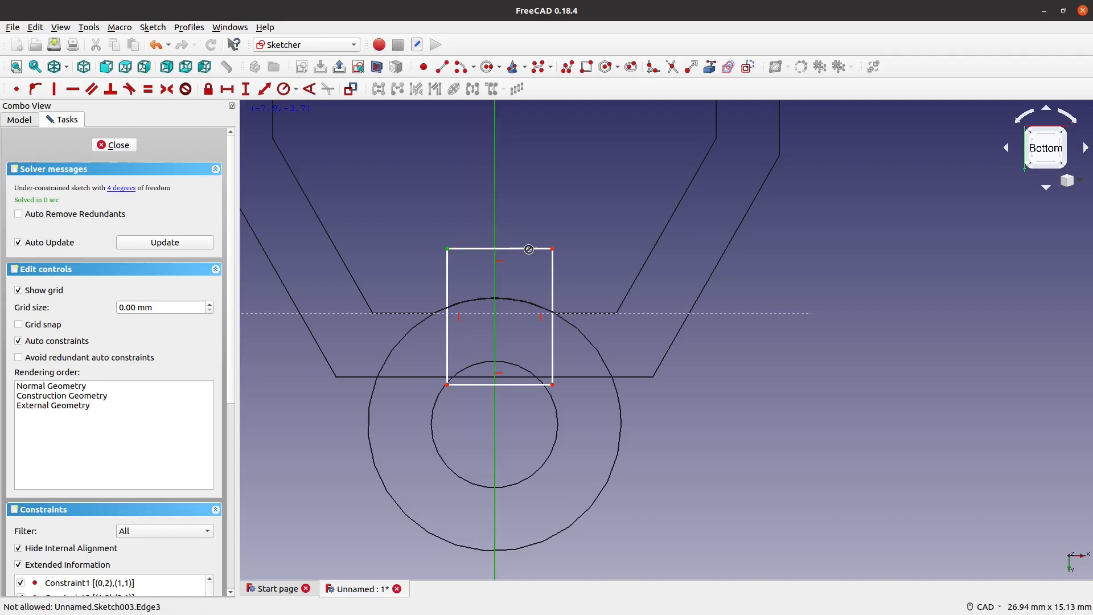
{"action": "left_click", "coordinate": [553, 250]}
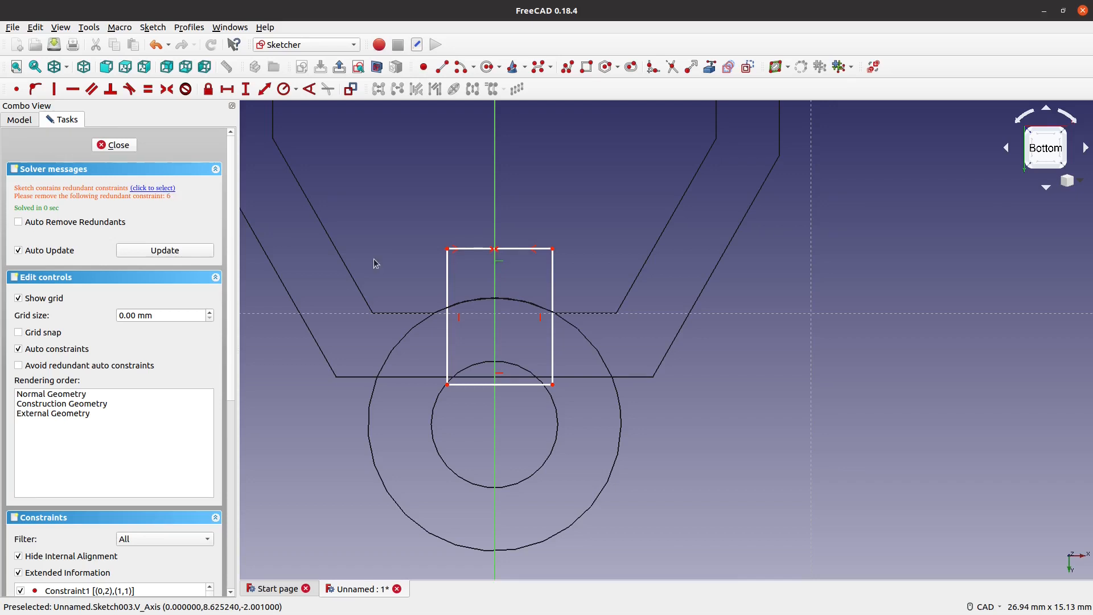
{"action": "key", "text": "Delete"}
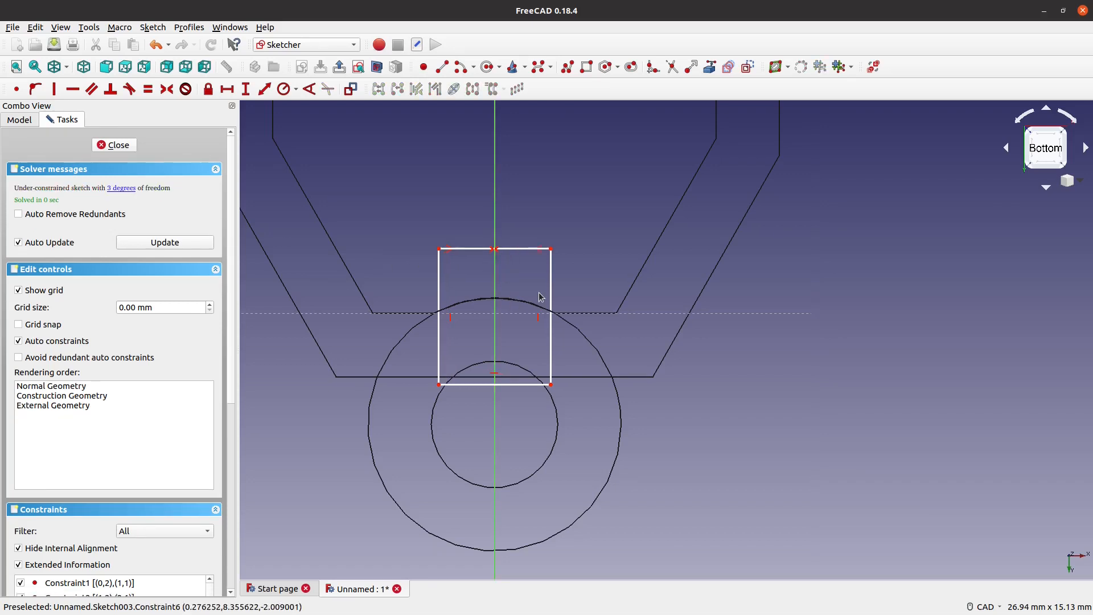
Resize the rectangle to about 3.8 mm wide by pulling its lower corner down into the bore and lowering its upper edge
{"action": "scroll", "coordinate": [556, 292], "scroll_direction": "up", "scroll_amount": 2}
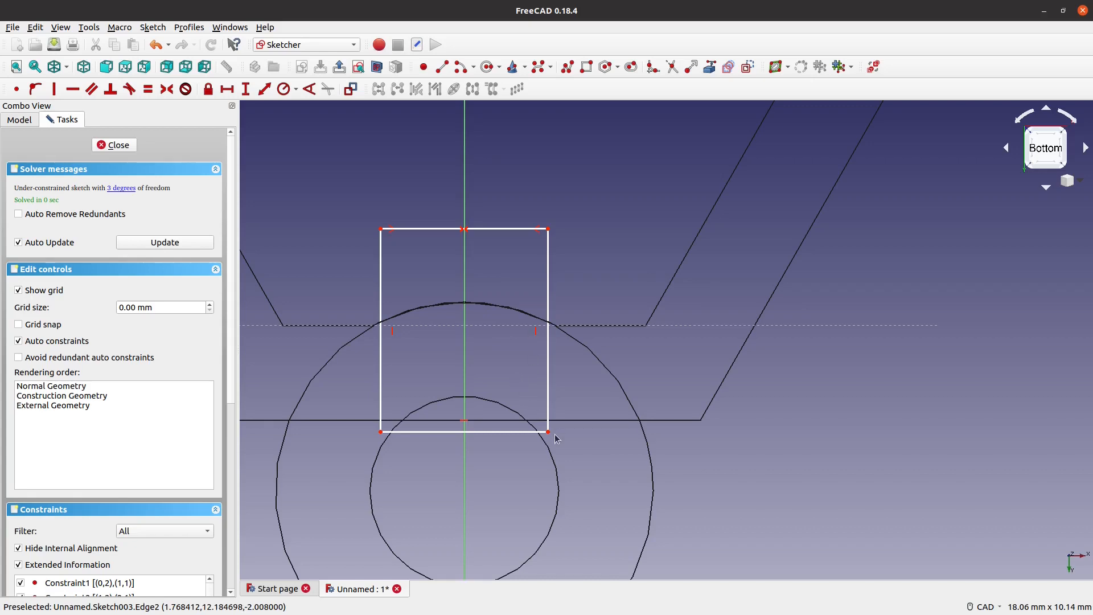
{"action": "left_click_drag", "start_coordinate": [548, 432], "coordinate": [556, 461]}
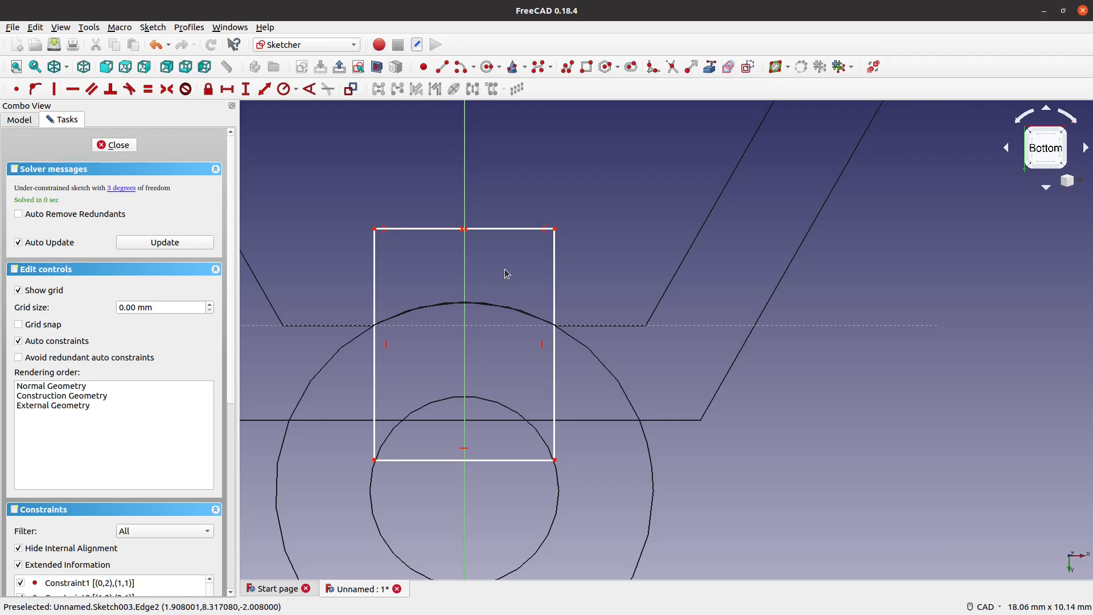
{"action": "scroll", "coordinate": [610, 403], "scroll_direction": "down", "scroll_amount": 2}
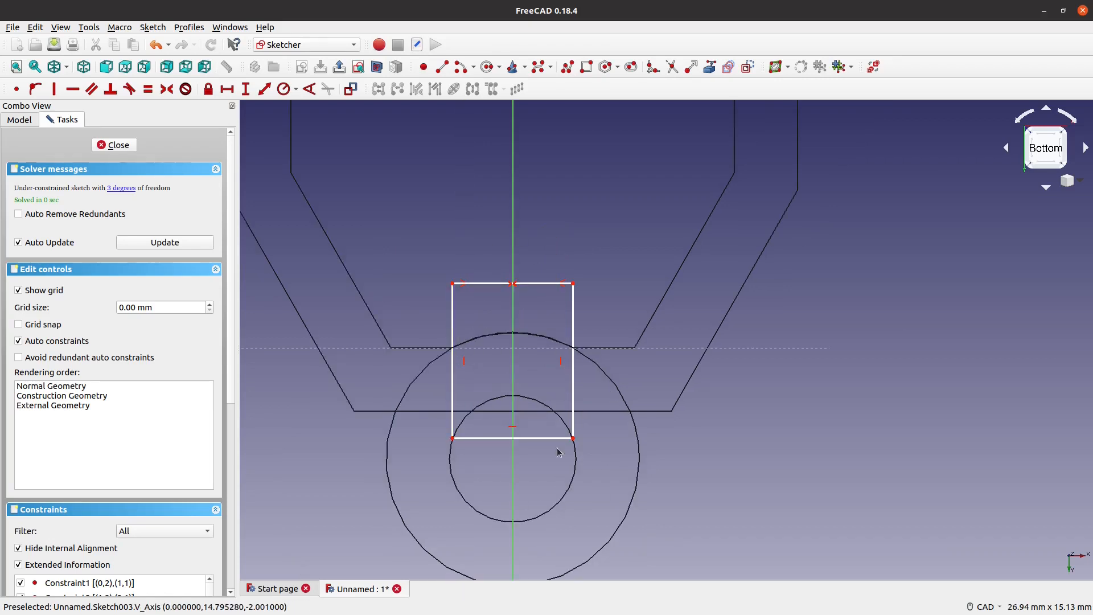
{"action": "left_click", "coordinate": [500, 283]}
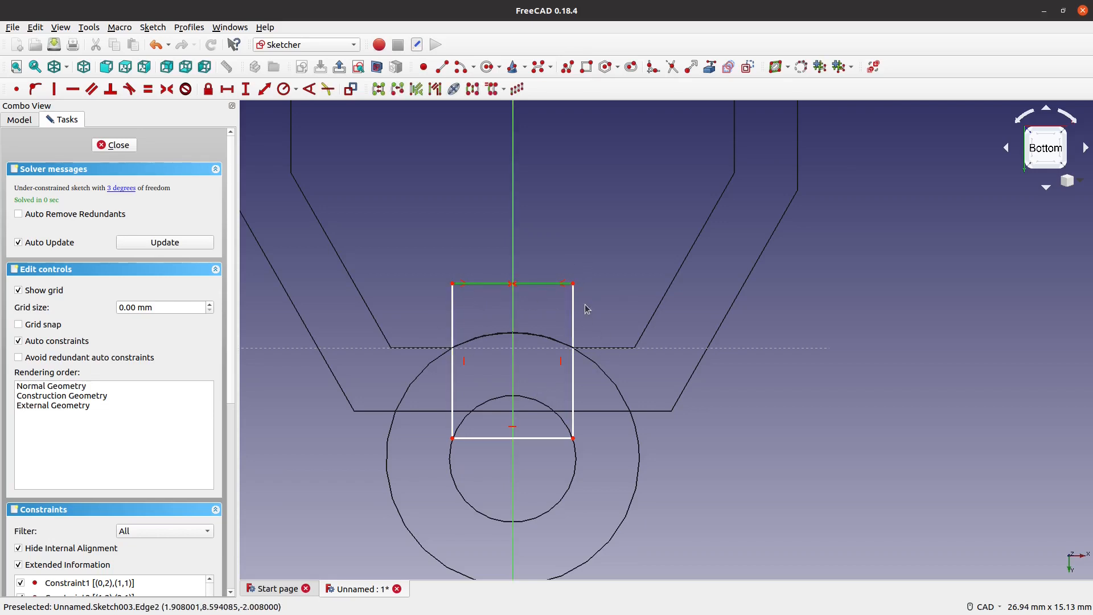
{"action": "mouse_move", "coordinate": [555, 284]}
{"action": "left_mouse_down"}
{"action": "mouse_move", "coordinate": [581, 299]}
{"action": "mouse_move", "coordinate": [555, 302]}
{"action": "left_mouse_up"}
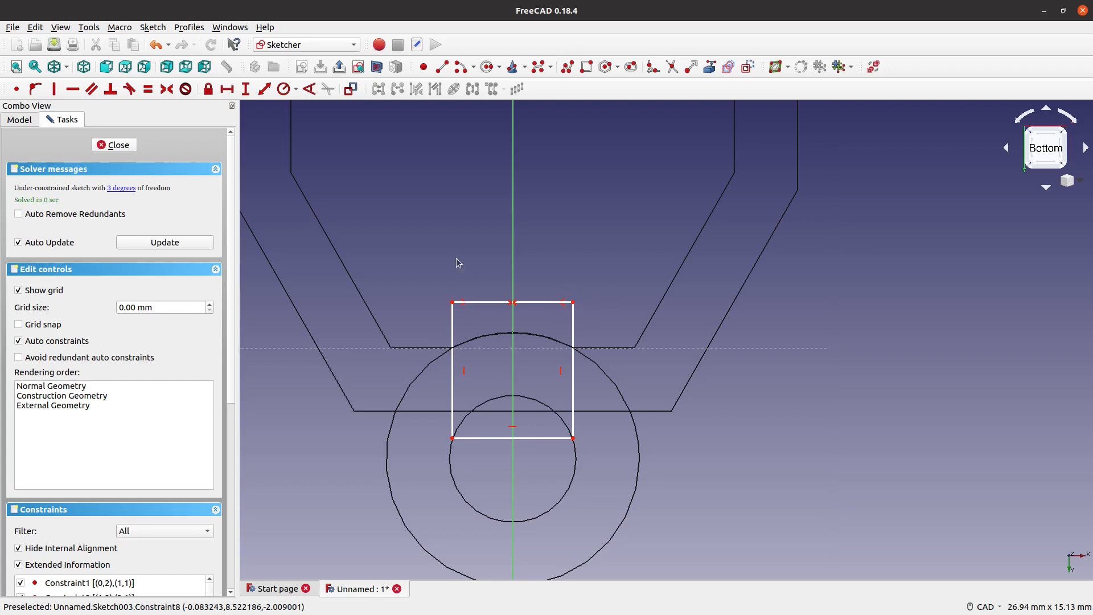
Constrain the rectangle's width to 4 mm, then move its upper and lower edges slightly further down
{"action": "left_click", "coordinate": [534, 306]}
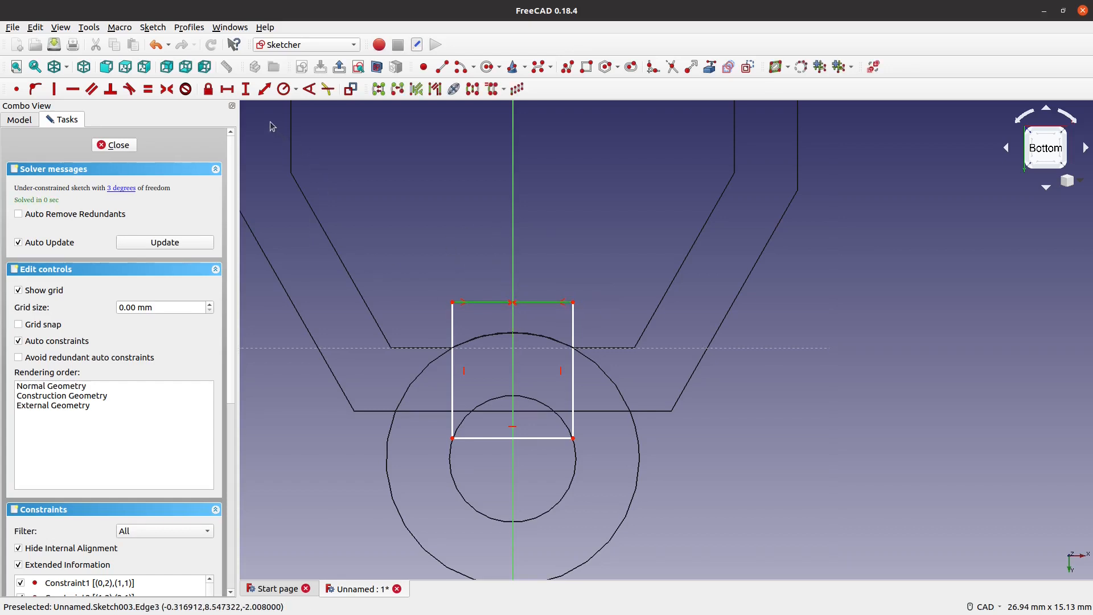
{"action": "left_click", "coordinate": [234, 92]}
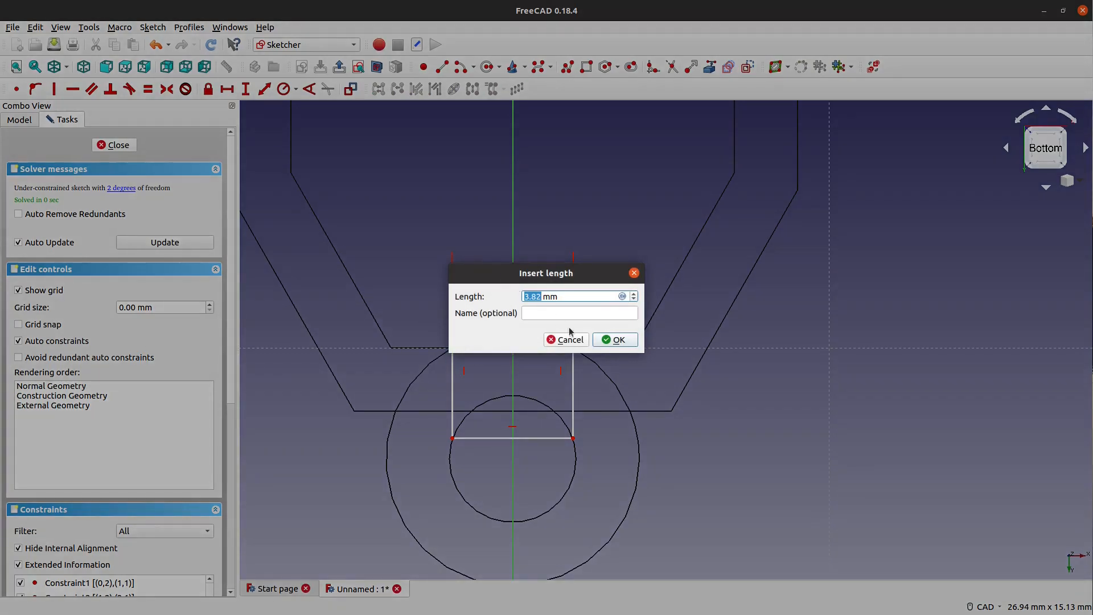
{"action": "left_click", "coordinate": [611, 339]}
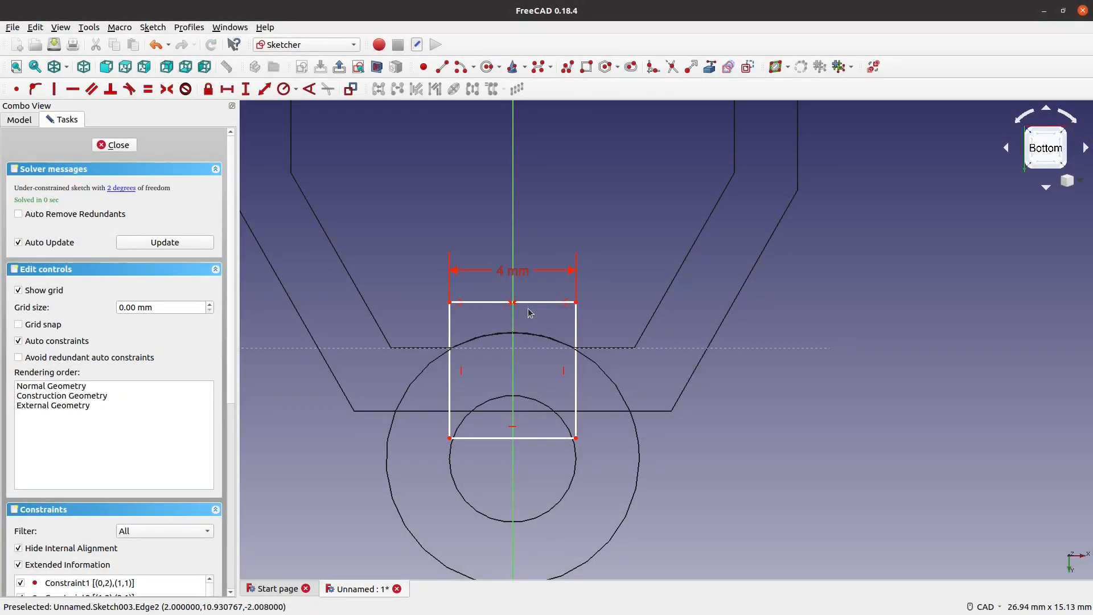
{"action": "left_click_drag", "start_coordinate": [530, 311], "coordinate": [531, 318]}
{"action": "left_click_drag", "start_coordinate": [577, 440], "coordinate": [576, 457]}
Reference the housing cavity's inner back wall edge beside the rectangle as external geometry
{"action": "scroll", "coordinate": [635, 444], "scroll_direction": "down", "scroll_amount": 4}
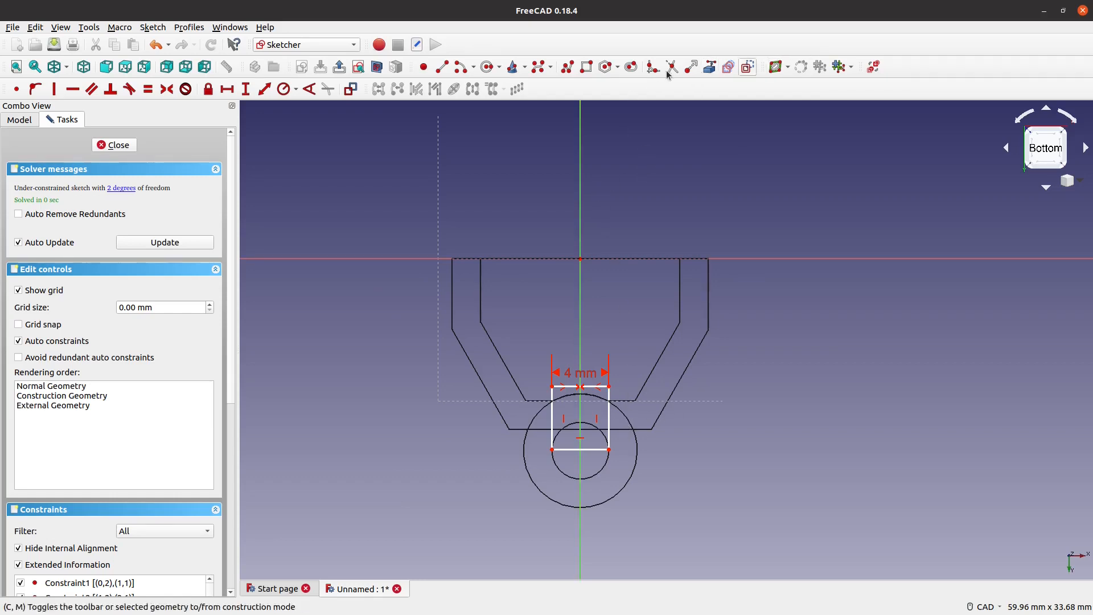
{"action": "left_click", "coordinate": [709, 66]}
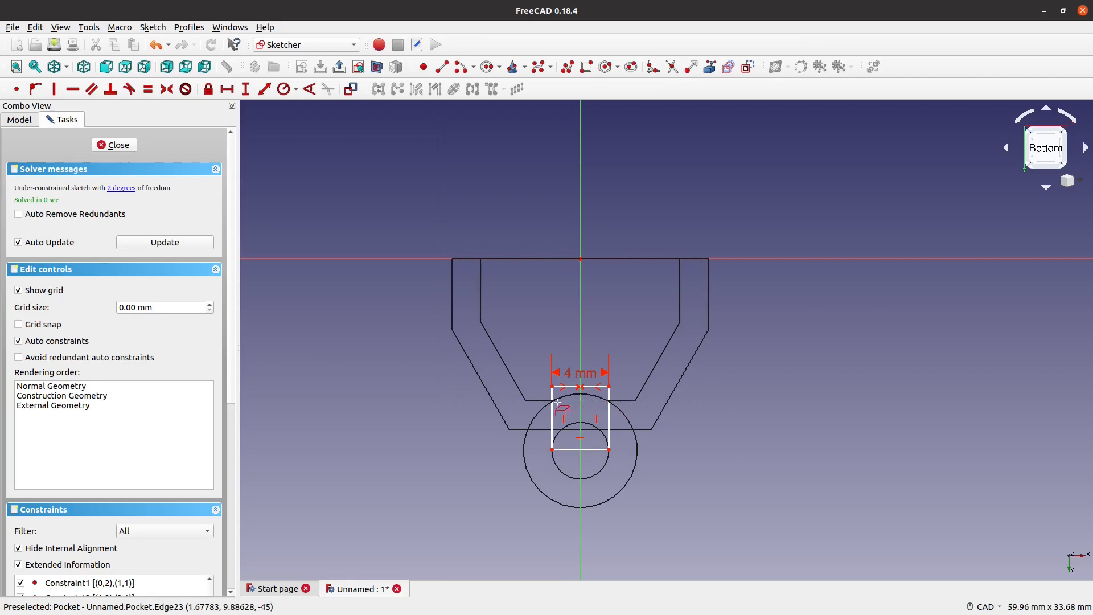
{"action": "left_click", "coordinate": [531, 400]}
{"action": "scroll", "coordinate": [563, 359], "scroll_direction": "up", "scroll_amount": 4}
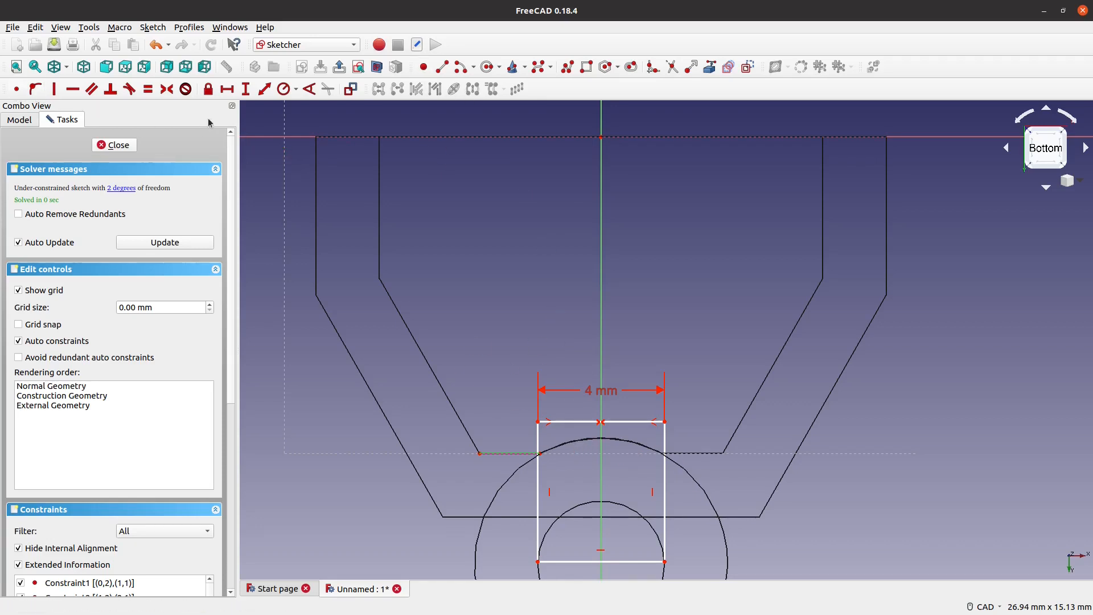
{"action": "right_click", "coordinate": [312, 207]}
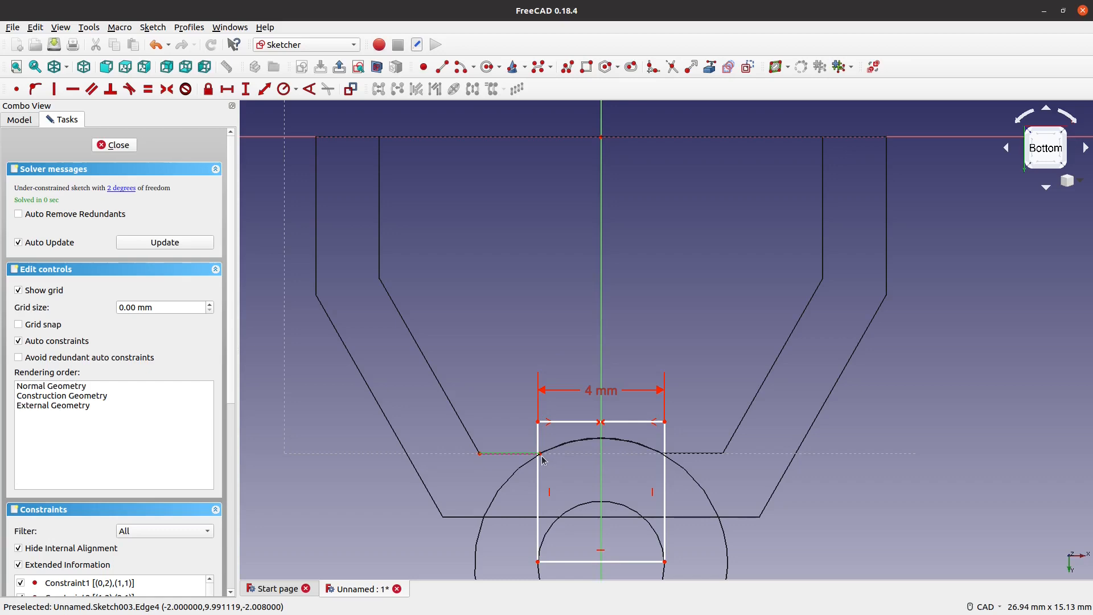
Constrain the vertical distance between the cavity's back wall edge and the rectangle's upper corner to 1 mm
{"action": "left_click", "coordinate": [537, 422]}
{"action": "left_click", "coordinate": [245, 89]}
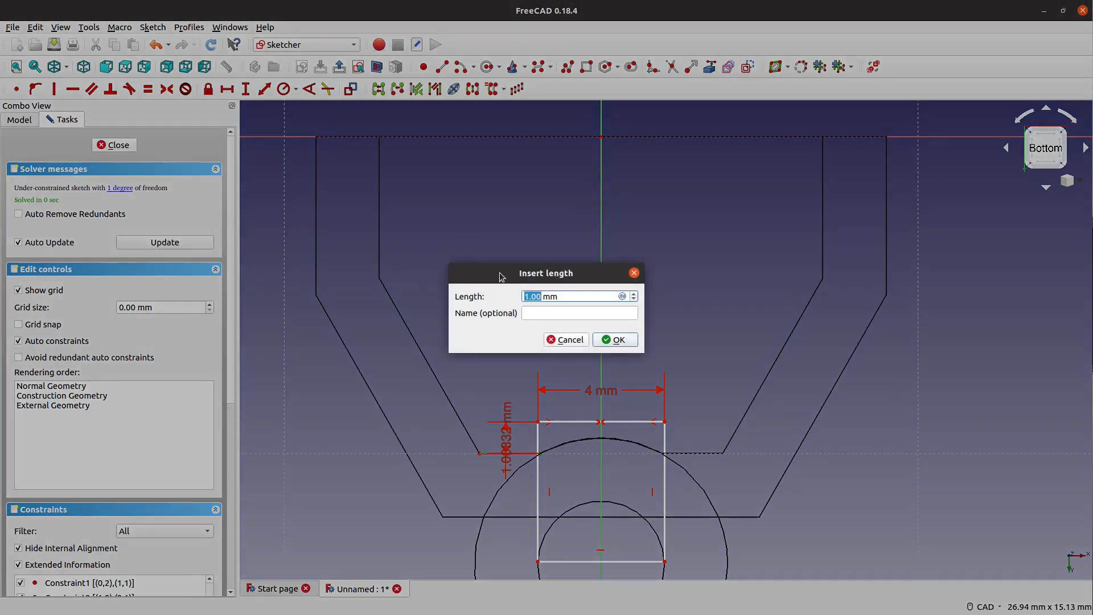
{"action": "left_click", "coordinate": [608, 341]}
Constrain the height of the rectangle to 4.41 mm and finish the sketch
{"action": "middle_click_drag", "start_coordinate": [694, 456], "coordinate": [688, 354]}
{"action": "left_click", "coordinate": [534, 457]}
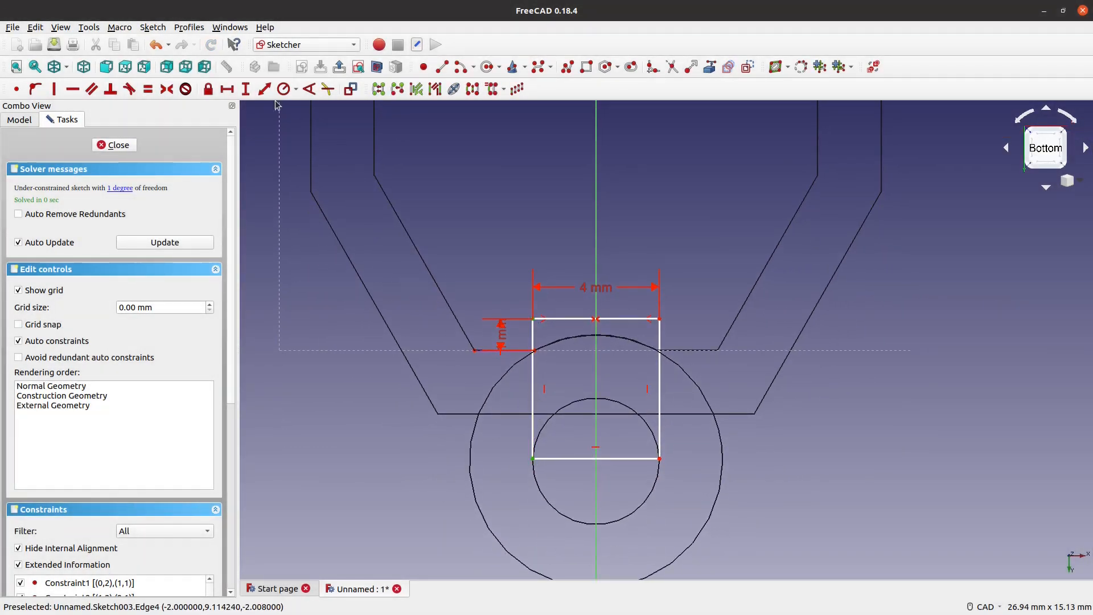
{"action": "left_click", "coordinate": [245, 88]}
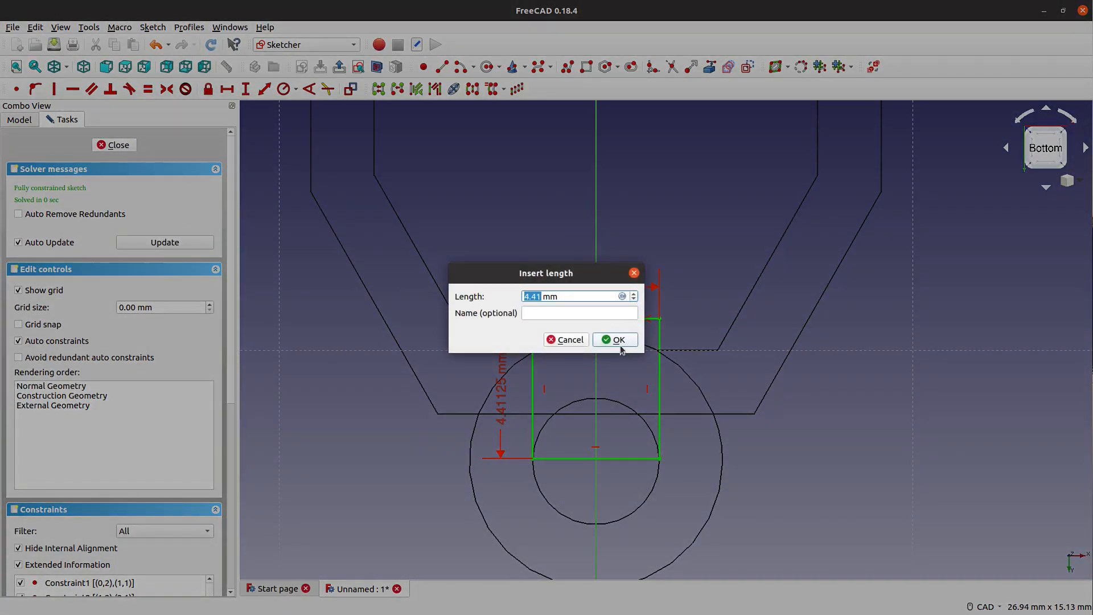
{"action": "left_click", "coordinate": [618, 342]}
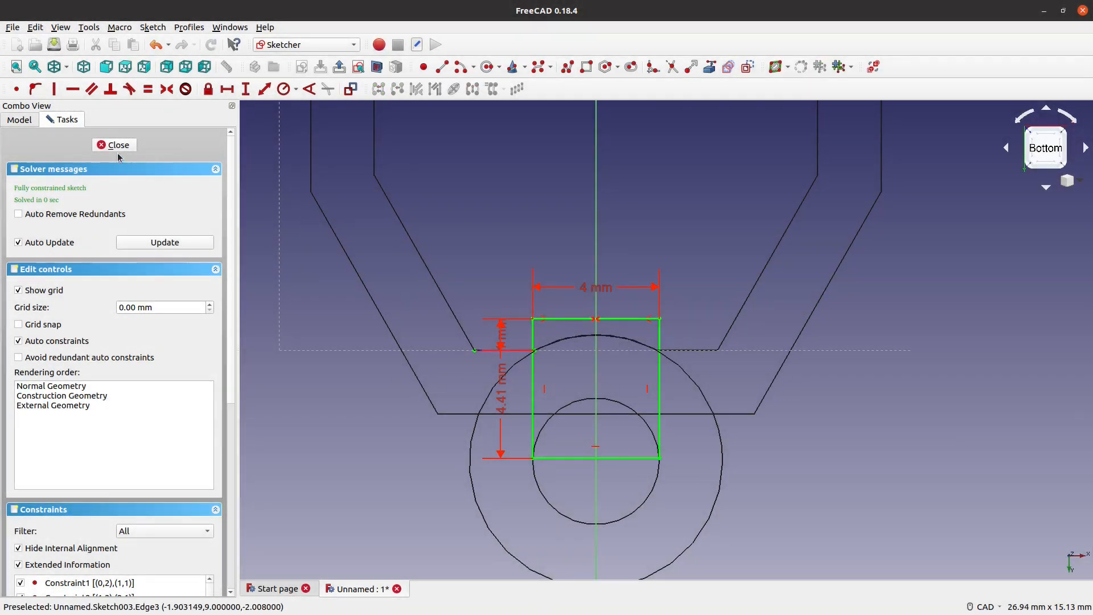
{"action": "left_click", "coordinate": [116, 145]}
Pocket the rectangle sketch 41 mm in the reversed direction, along the inside of the housing
{"action": "mouse_move", "coordinate": [656, 493]}
{"action": "middle_mouse_down"}
{"action": "mouse_move", "coordinate": [628, 442]}
{"action": "mouse_move", "coordinate": [575, 454]}
{"action": "mouse_move", "coordinate": [717, 453]}
{"action": "mouse_move", "coordinate": [692, 464]}
{"action": "middle_mouse_up"}
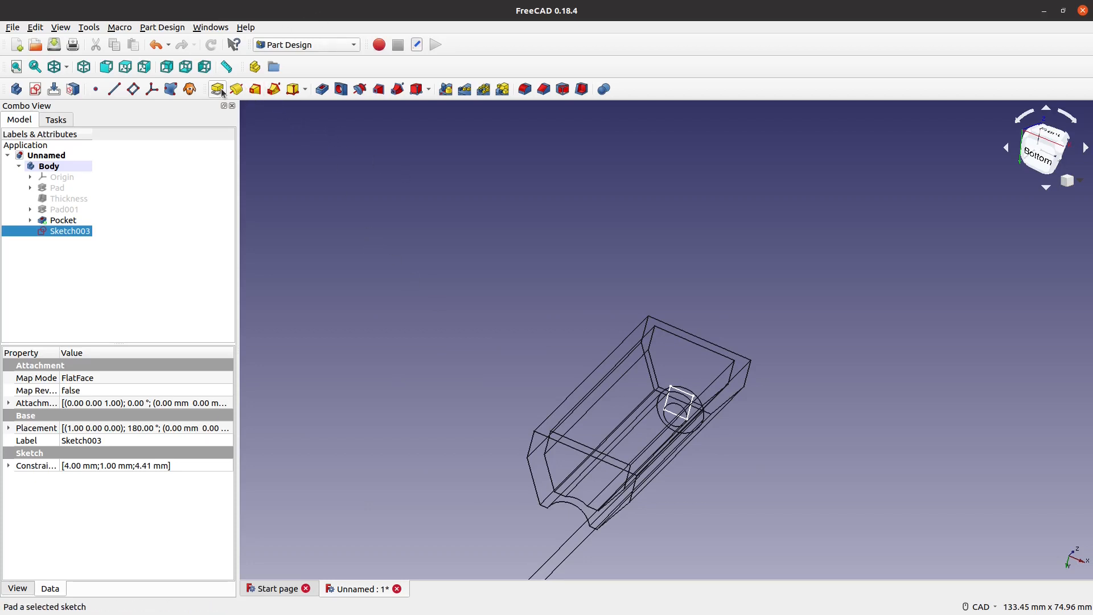
{"action": "left_click", "coordinate": [323, 91]}
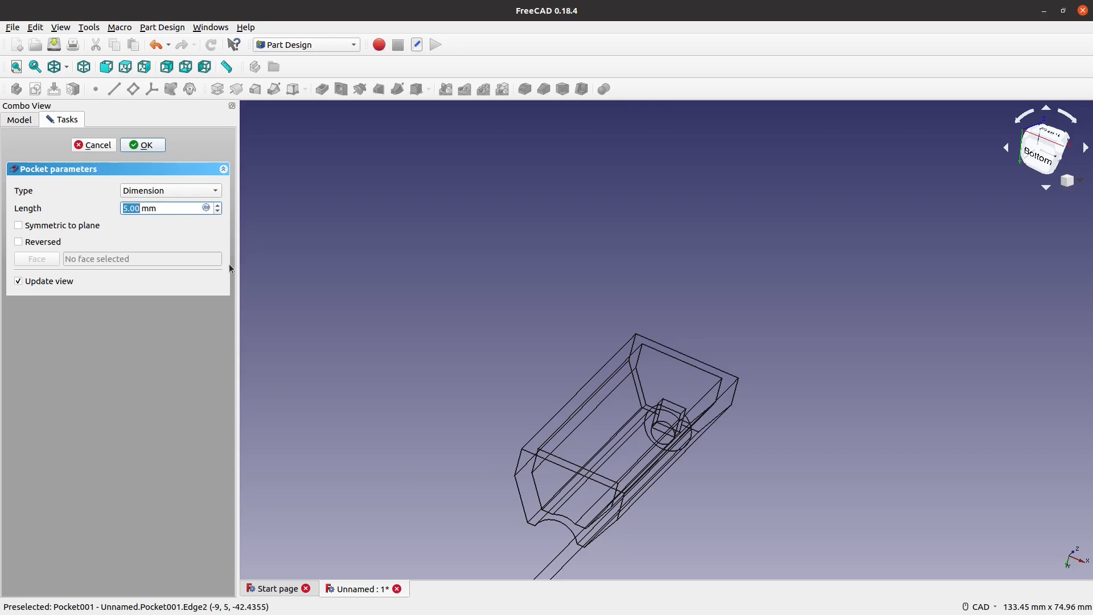
{"action": "type", "text": "41"}
{"action": "left_click", "coordinate": [188, 238]}
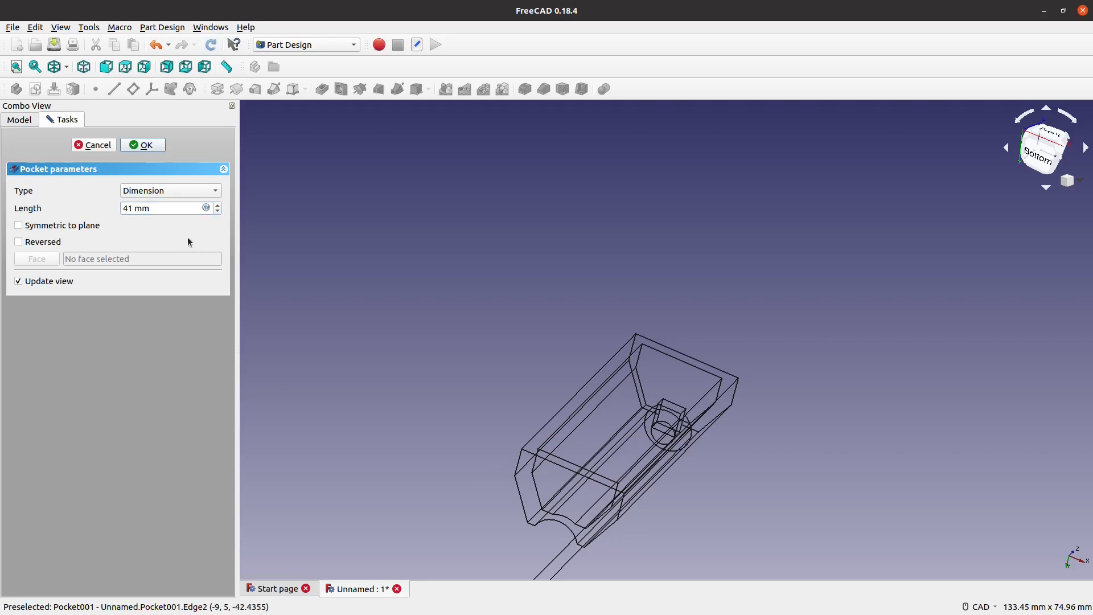
{"action": "left_click", "coordinate": [182, 208]}
{"action": "left_click", "coordinate": [185, 149]}
{"action": "middle_click_drag", "start_coordinate": [727, 438], "coordinate": [576, 419]}
{"action": "middle_click_drag", "start_coordinate": [548, 494], "coordinate": [715, 415]}
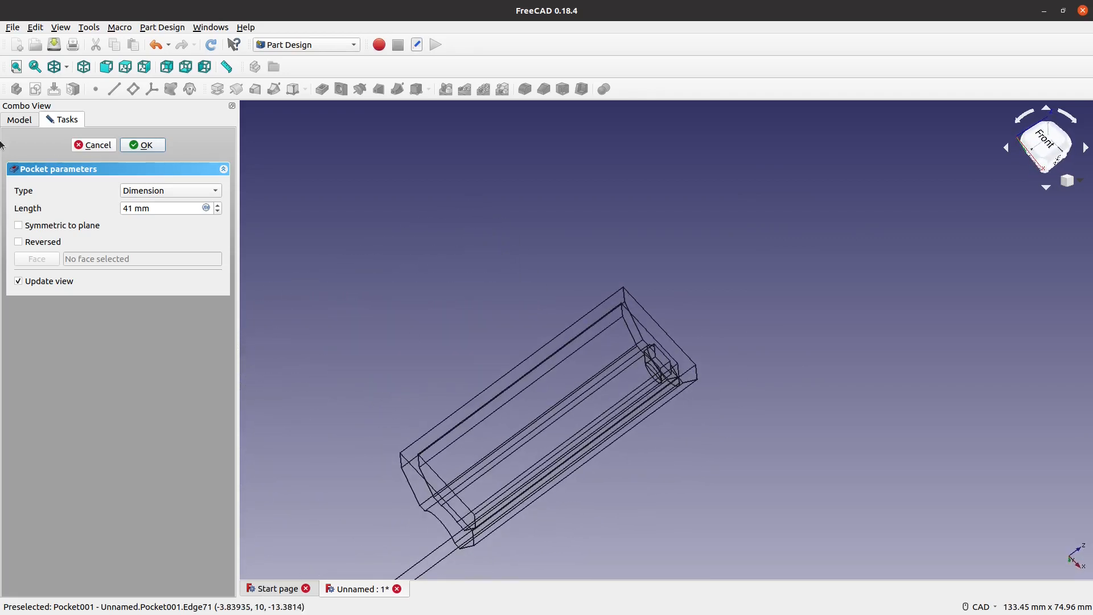
{"action": "left_click", "coordinate": [44, 242]}
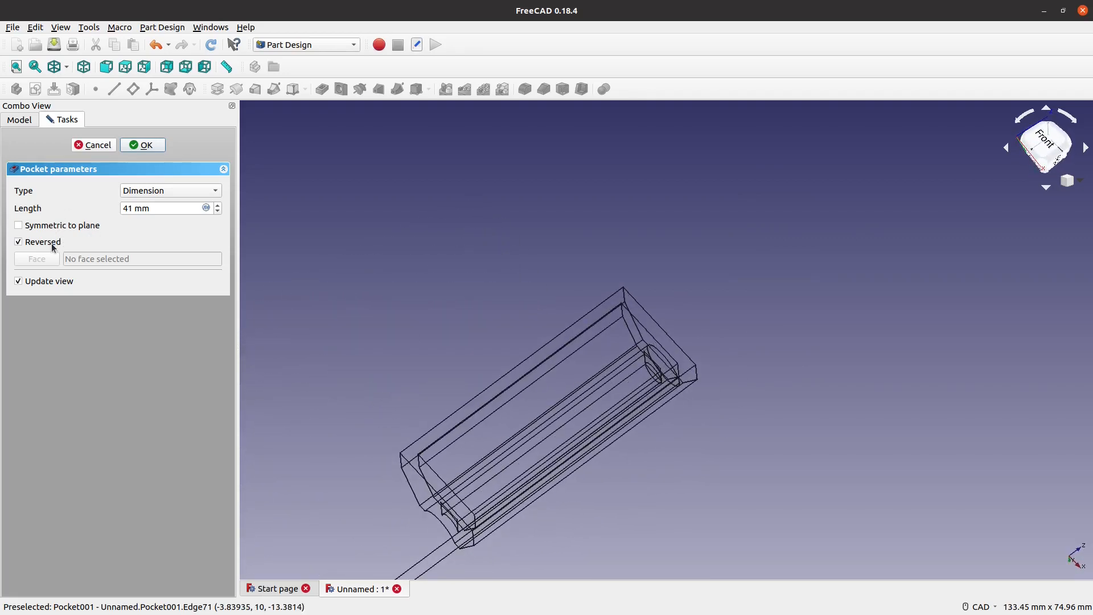
{"action": "left_click", "coordinate": [142, 145]}
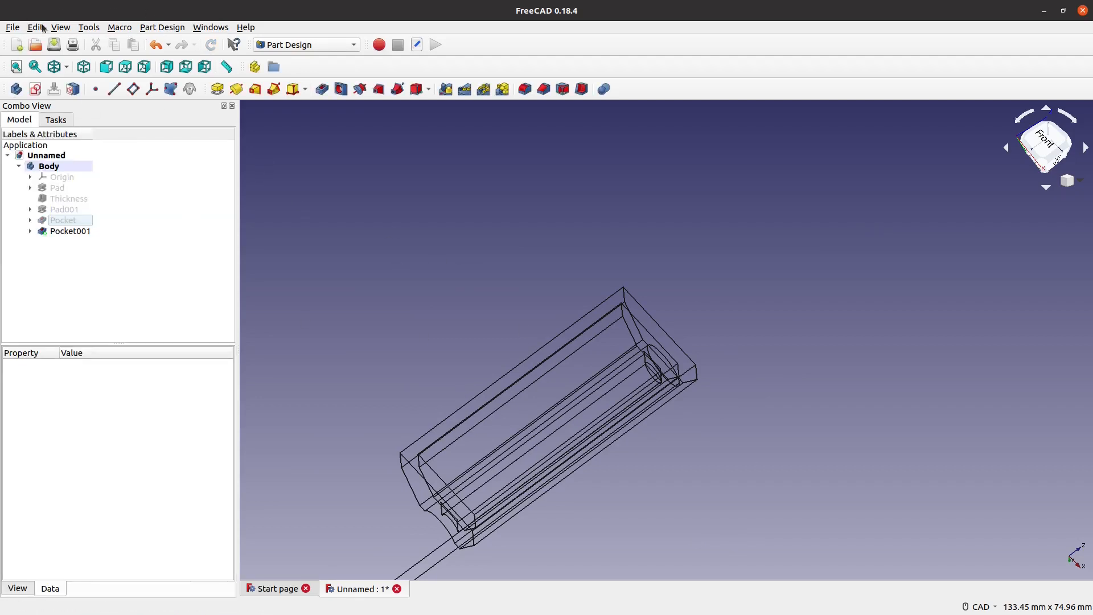
Change the draw style of the 3D view from wireframe to Shaded
{"action": "left_click", "coordinate": [37, 27]}
{"action": "mouse_move", "coordinate": [61, 27]}
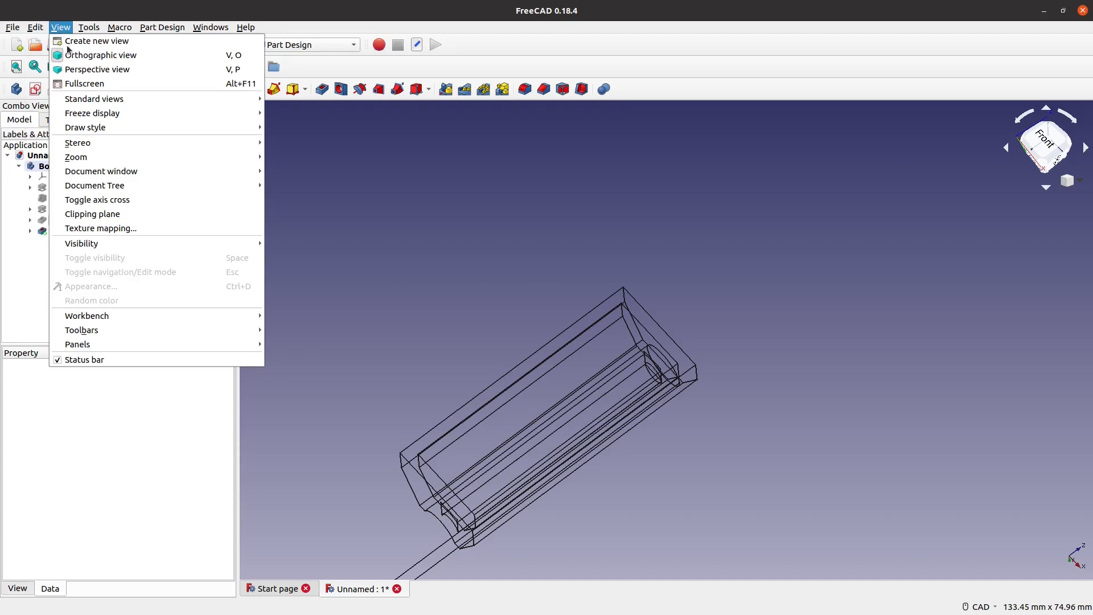
{"action": "mouse_move", "coordinate": [136, 126]}
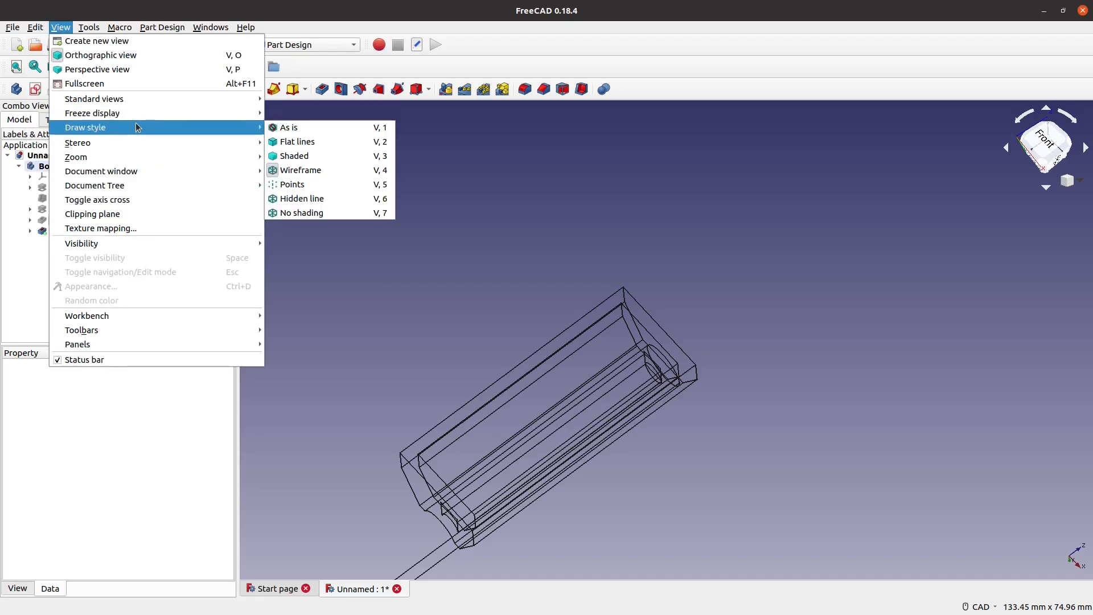
{"action": "left_click", "coordinate": [377, 156]}
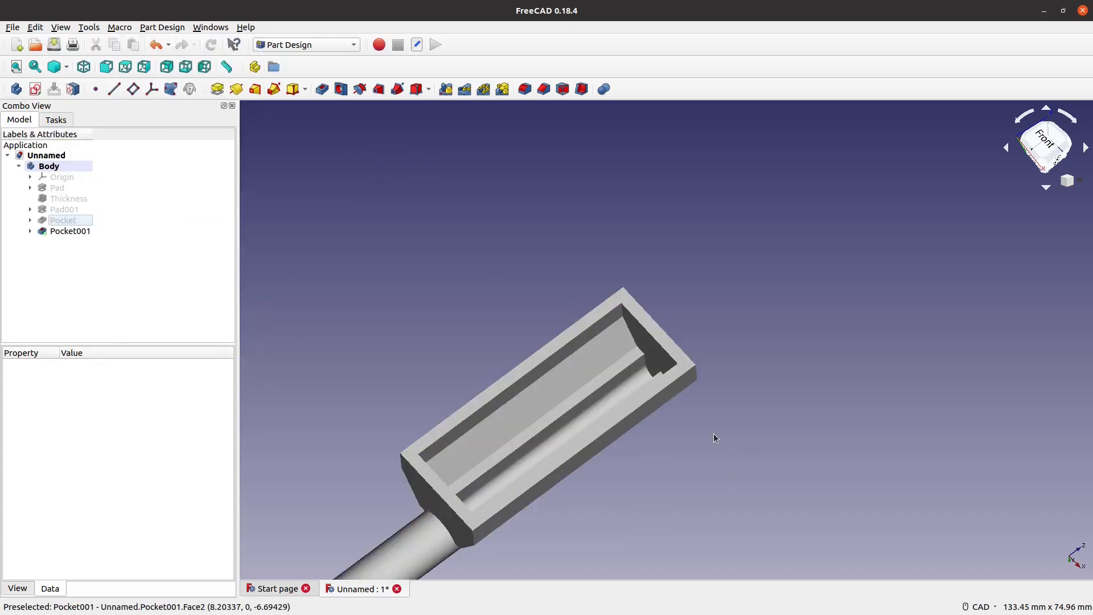
Examine the opening between the housing cavity and the pole bore from several angles
{"action": "scroll", "coordinate": [714, 434], "scroll_direction": "up", "scroll_amount": 2}
{"action": "middle_click_drag", "start_coordinate": [550, 451], "coordinate": [712, 303]}
{"action": "middle_click_drag", "start_coordinate": [518, 328], "coordinate": [505, 299]}
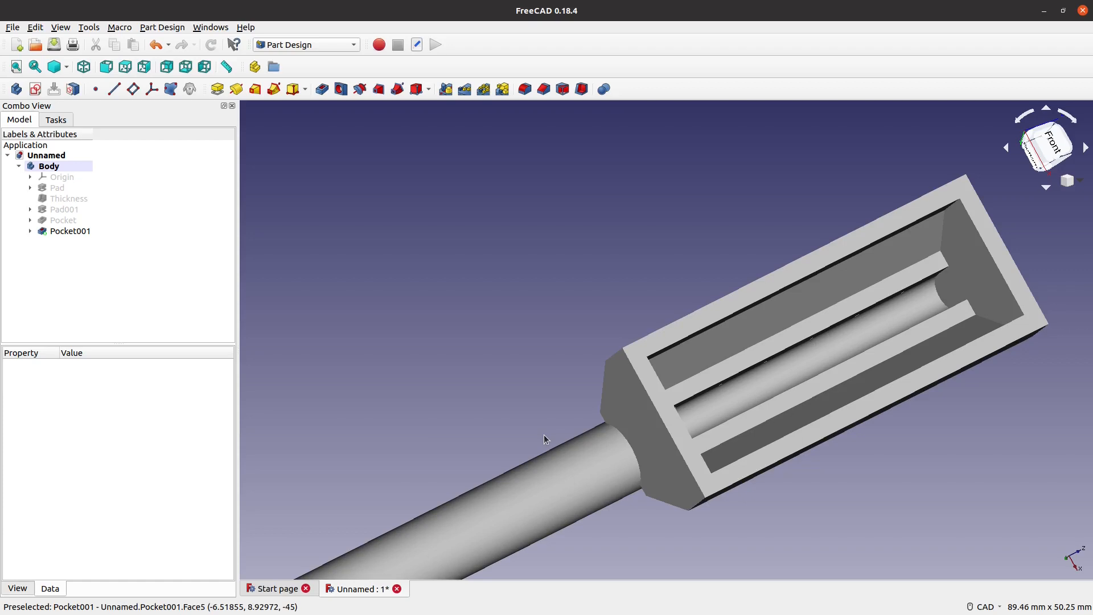
{"action": "middle_click_drag", "start_coordinate": [476, 368], "coordinate": [620, 357]}
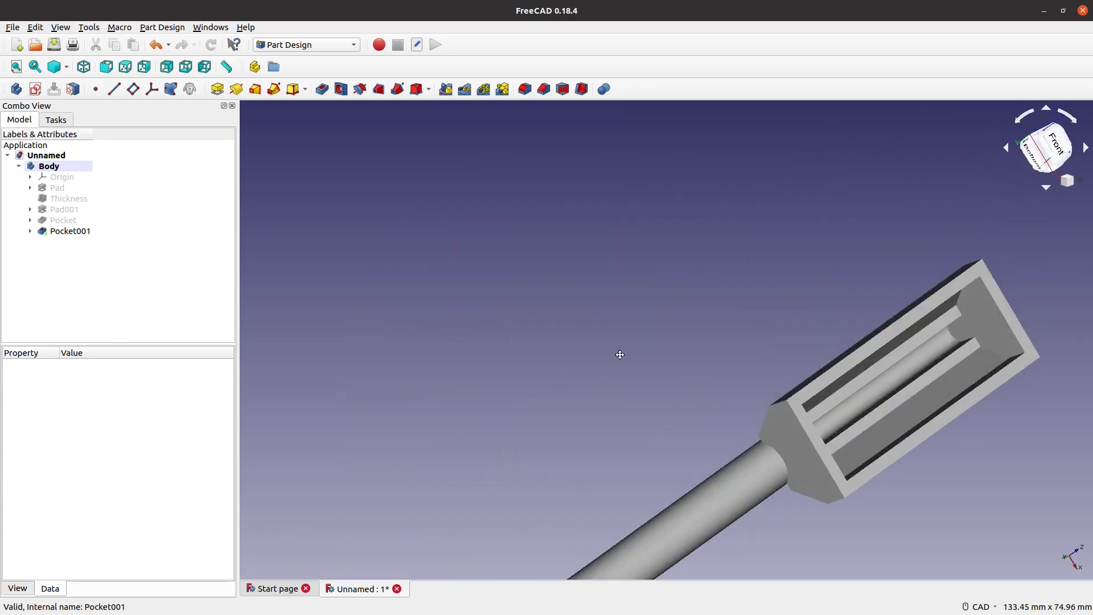
{"action": "key", "text": "1"}
{"action": "middle_click_drag", "start_coordinate": [795, 422], "coordinate": [1002, 416]}
{"action": "middle_click_drag", "start_coordinate": [662, 551], "coordinate": [176, 298]}
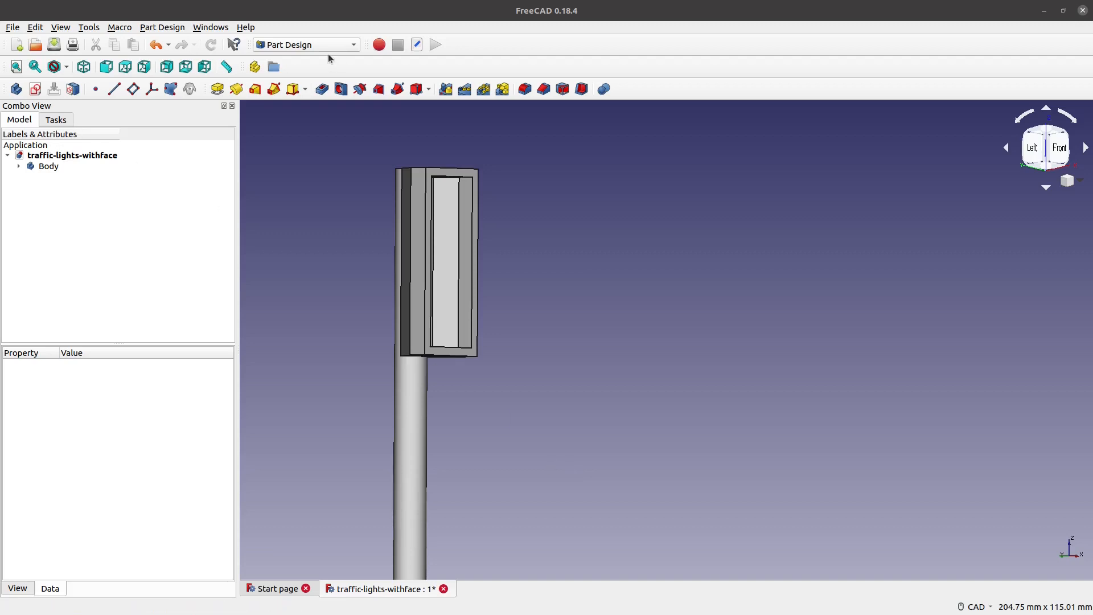
Create a new body in the traffic-lights-withface document and start a sketch on its XZ base plane
{"action": "left_click", "coordinate": [53, 119]}
{"action": "left_click", "coordinate": [45, 159]}
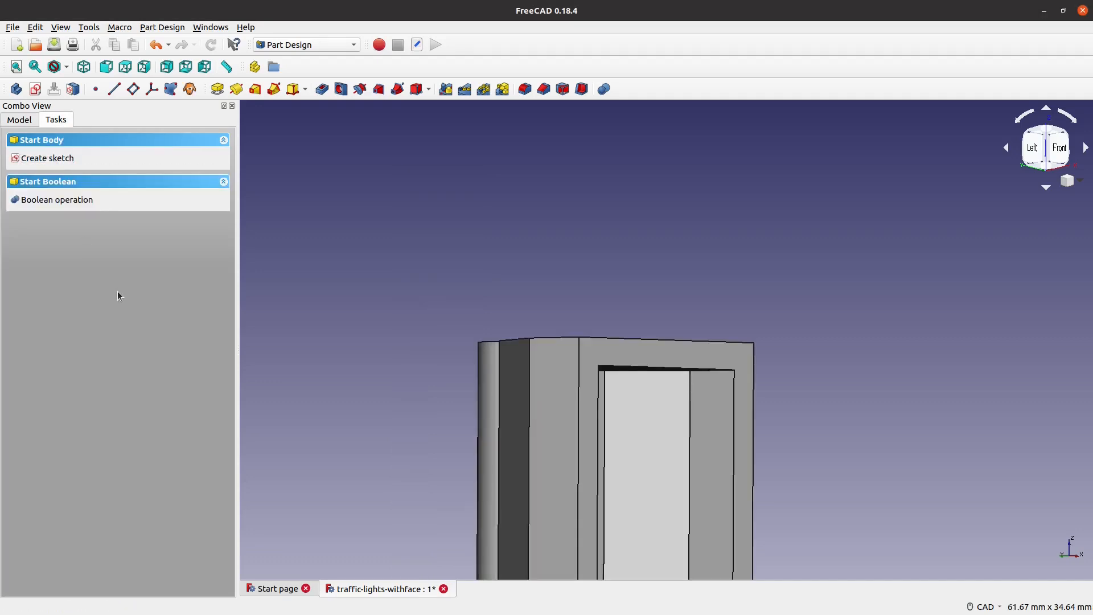
{"action": "middle_click_drag", "start_coordinate": [810, 410], "coordinate": [715, 180]}
{"action": "scroll", "coordinate": [733, 261], "scroll_direction": "down", "scroll_amount": 4}
{"action": "middle_click_drag", "start_coordinate": [806, 354], "coordinate": [715, 318]}
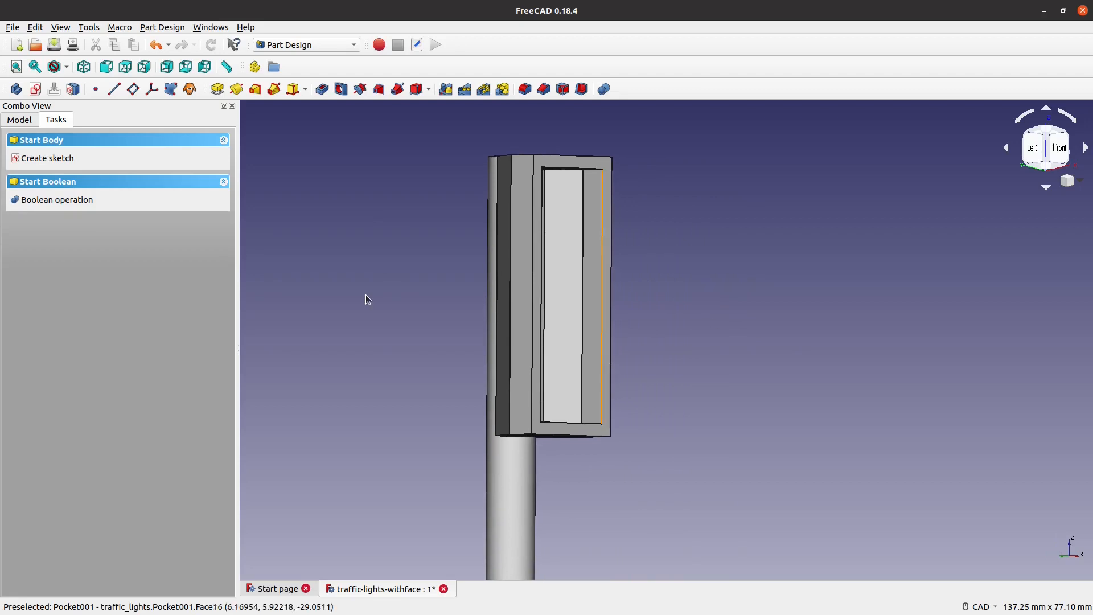
{"action": "left_click", "coordinate": [48, 158]}
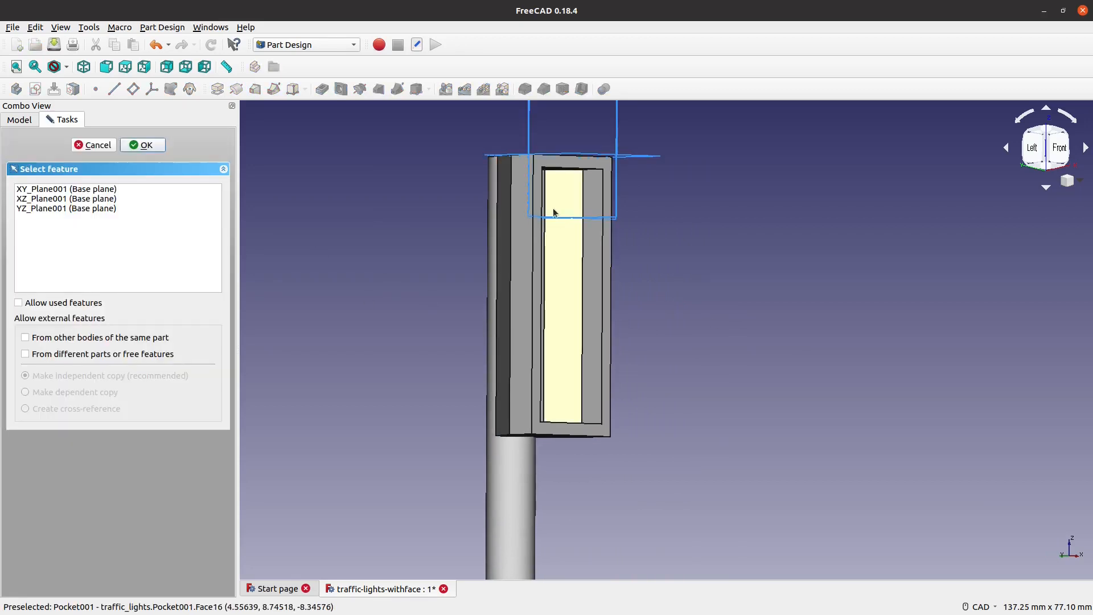
{"action": "middle_click_drag", "start_coordinate": [678, 282], "coordinate": [641, 422]}
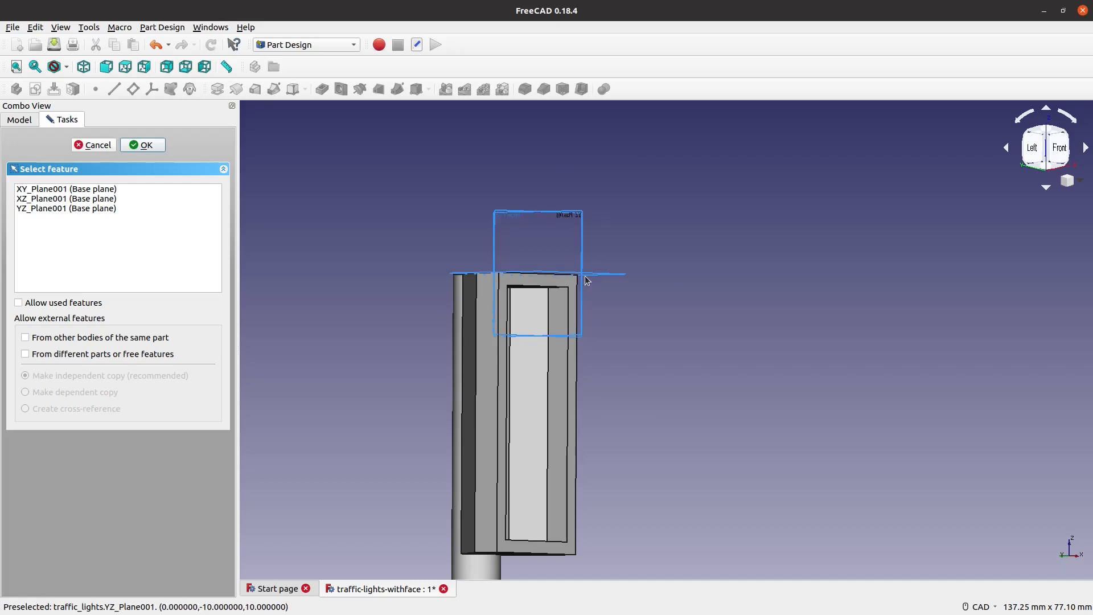
{"action": "left_click", "coordinate": [43, 200]}
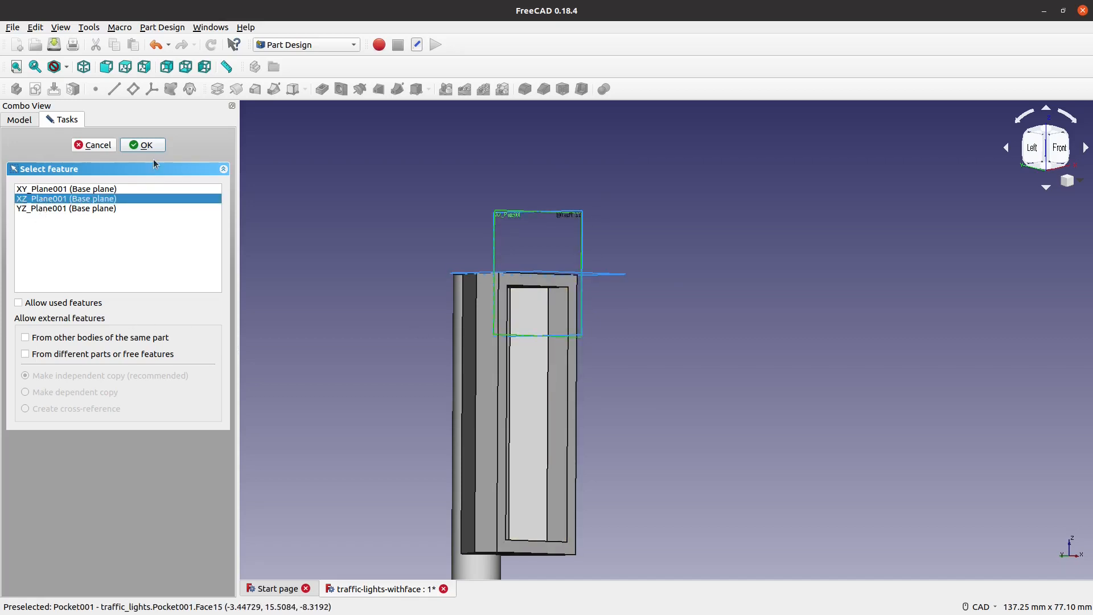
{"action": "left_click", "coordinate": [145, 146]}
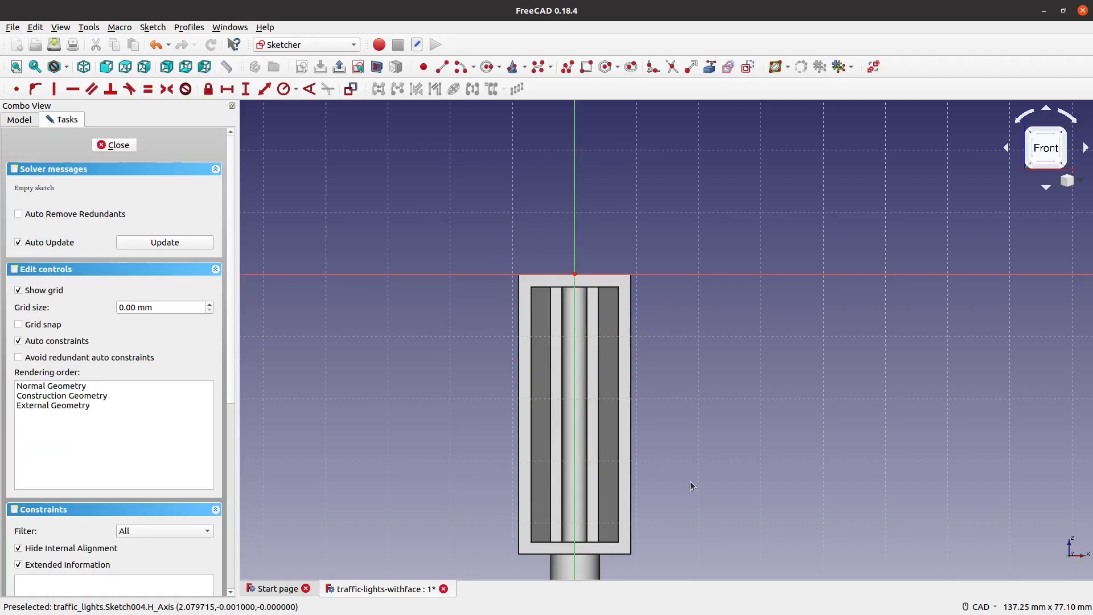
Sketch a rectangle about 40.5 mm tall filling the front opening of the housing
{"action": "middle_click_drag", "start_coordinate": [704, 489], "coordinate": [642, 382]}
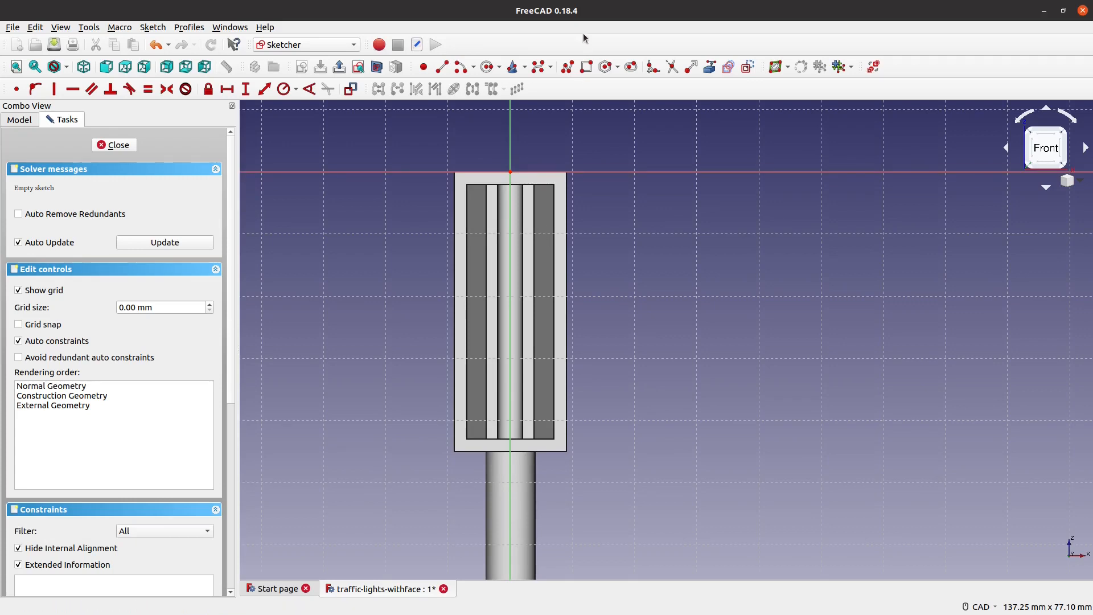
{"action": "left_click", "coordinate": [586, 67]}
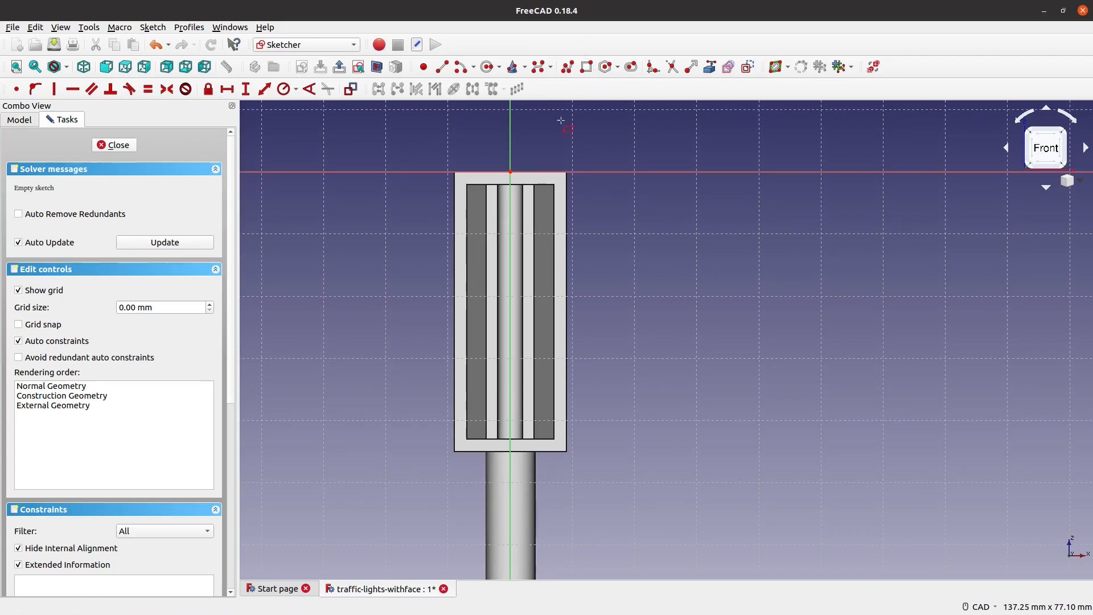
{"action": "left_click", "coordinate": [466, 185]}
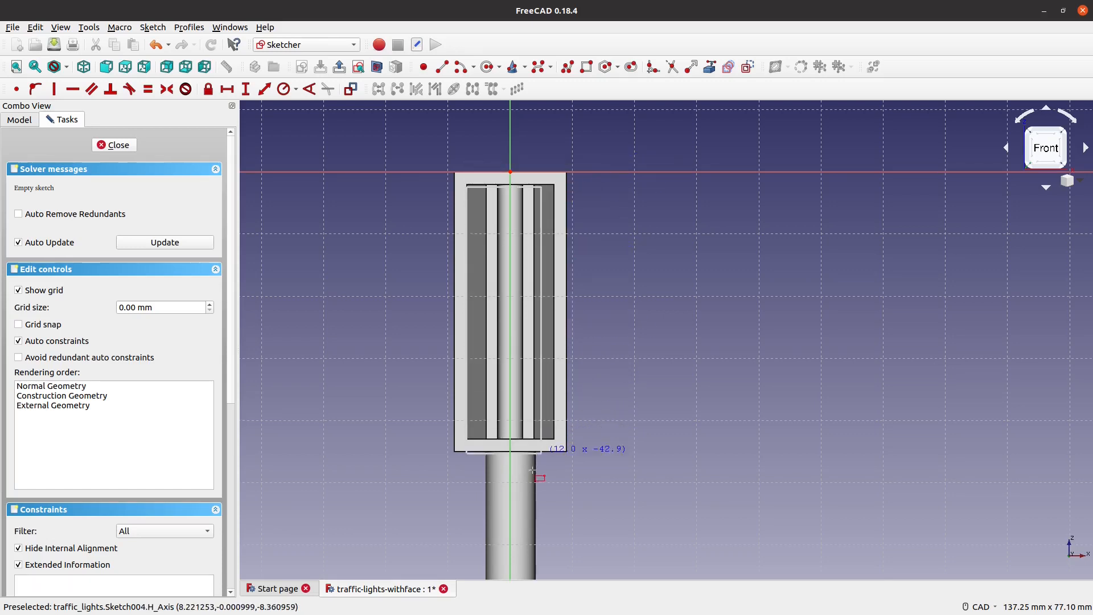
{"action": "left_click", "coordinate": [553, 438]}
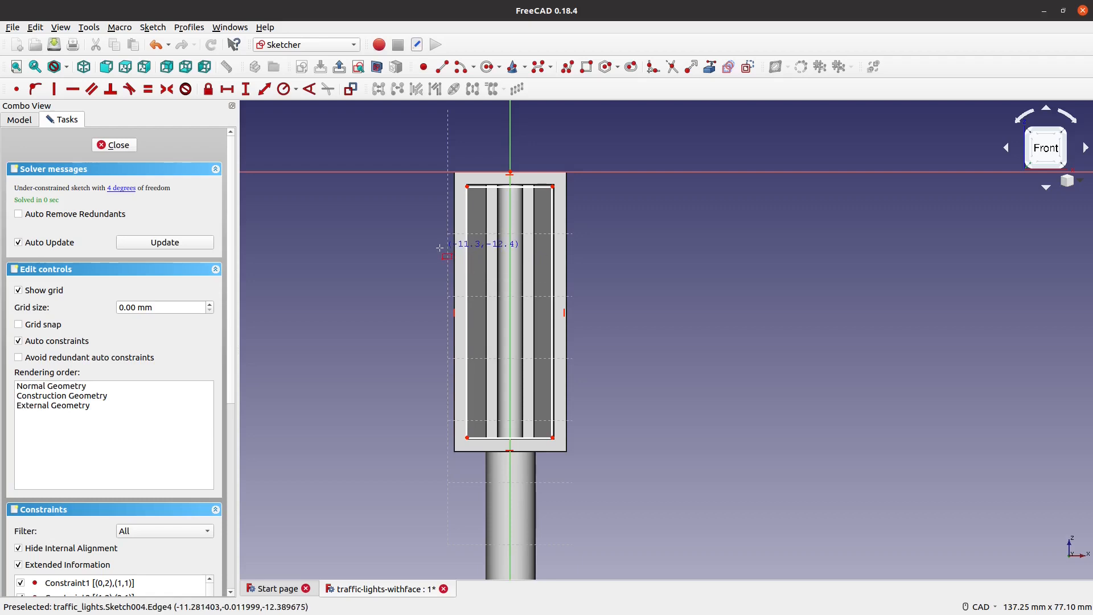
Constrain the vertical distance between the sketch origin and the rectangle's upper corner to 2.25 mm
{"action": "left_click", "coordinate": [245, 89]}
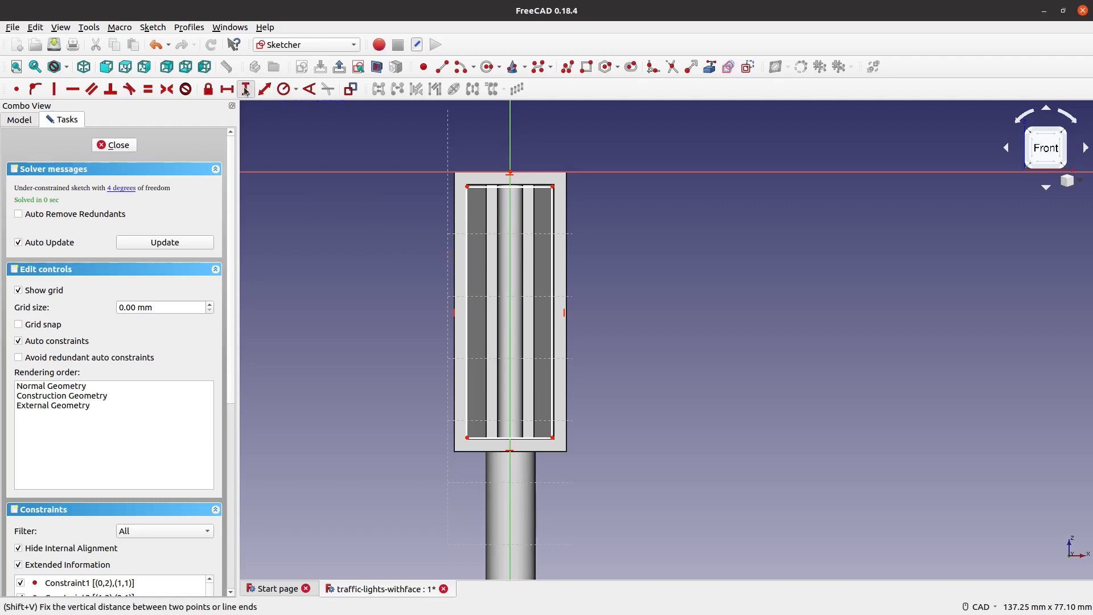
{"action": "left_click", "coordinate": [512, 169]}
{"action": "left_click", "coordinate": [466, 186]}
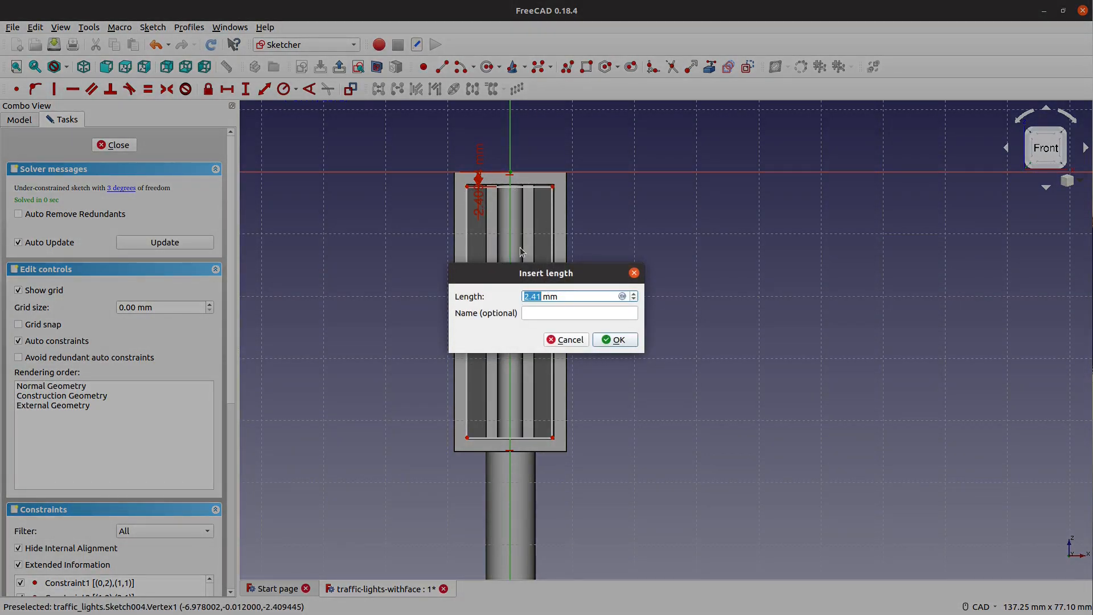
{"action": "type", "text": "25"}
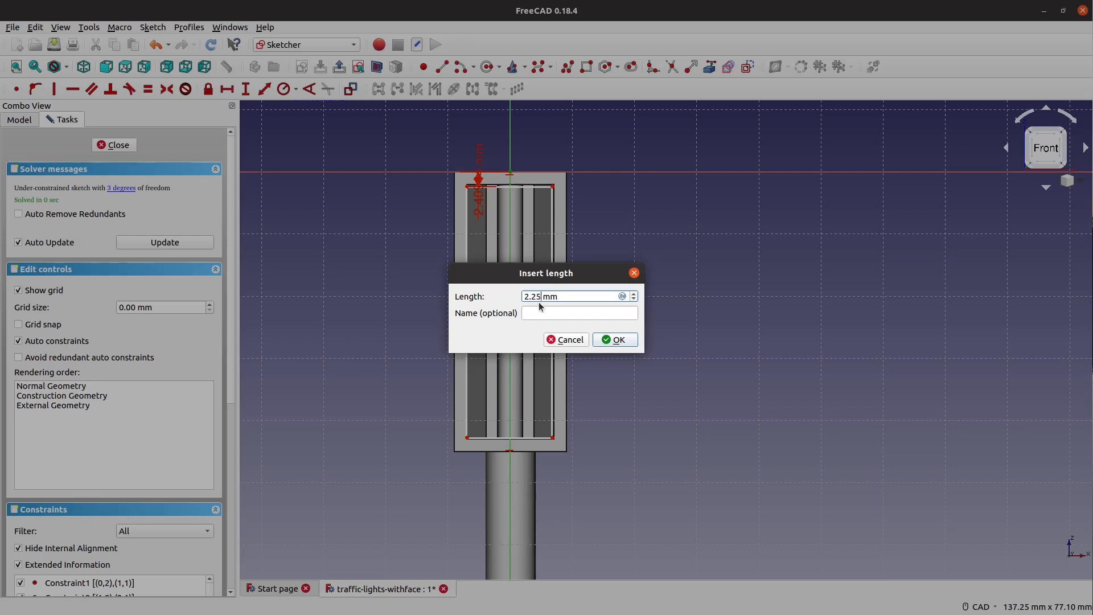
{"action": "left_click", "coordinate": [623, 341]}
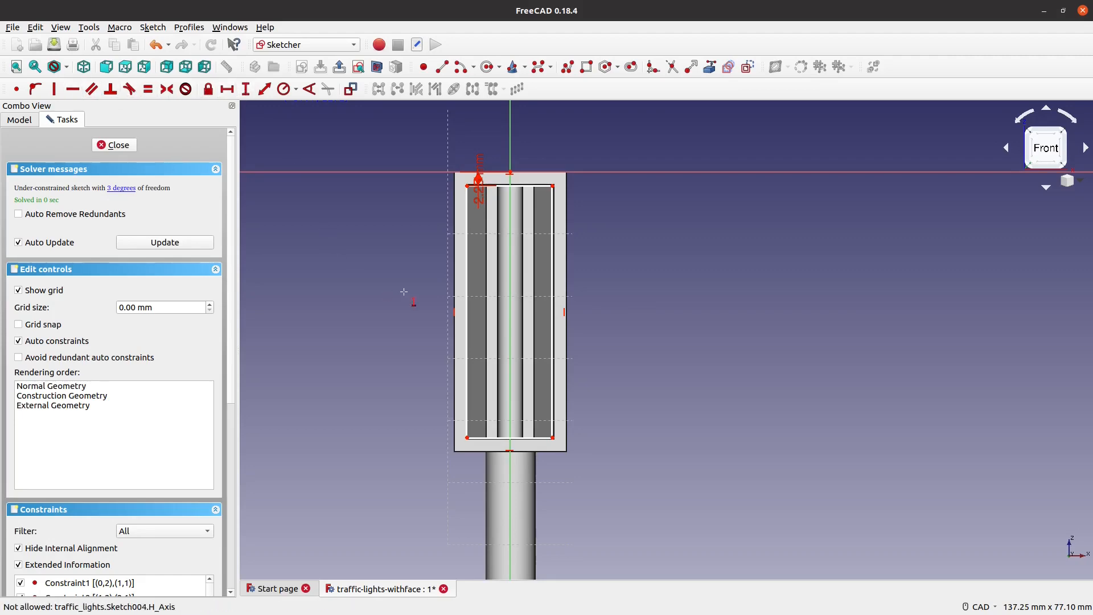
Constrain the height of the rectangle to 40.5 mm using its vertical edge
{"action": "left_click", "coordinate": [463, 299]}
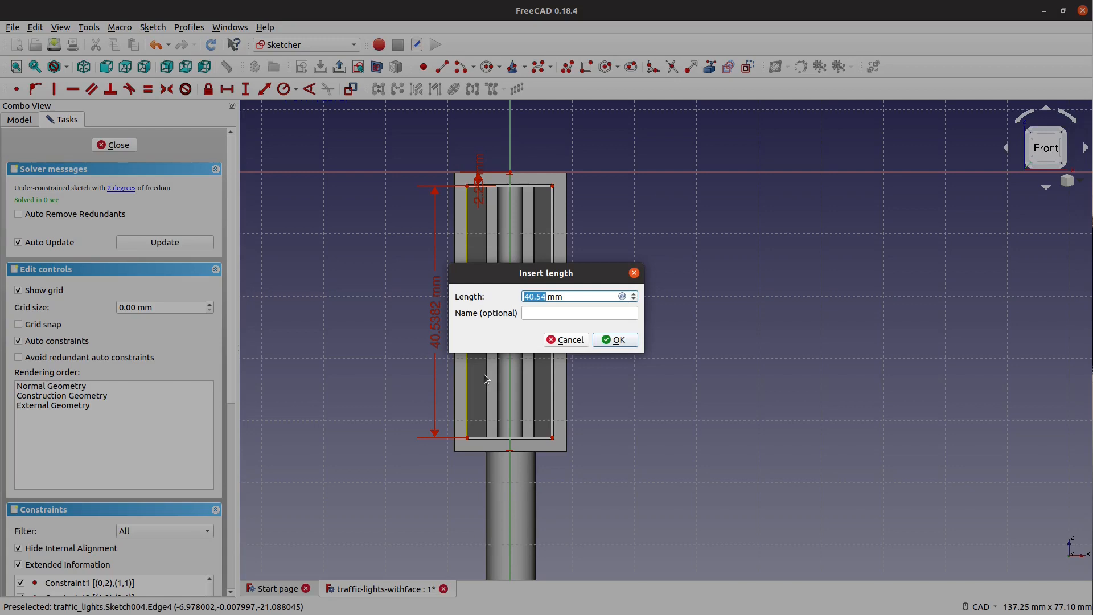
{"action": "key", "text": "Left"}
{"action": "key", "text": "BackSpace"}
{"action": "left_click", "coordinate": [627, 340]}
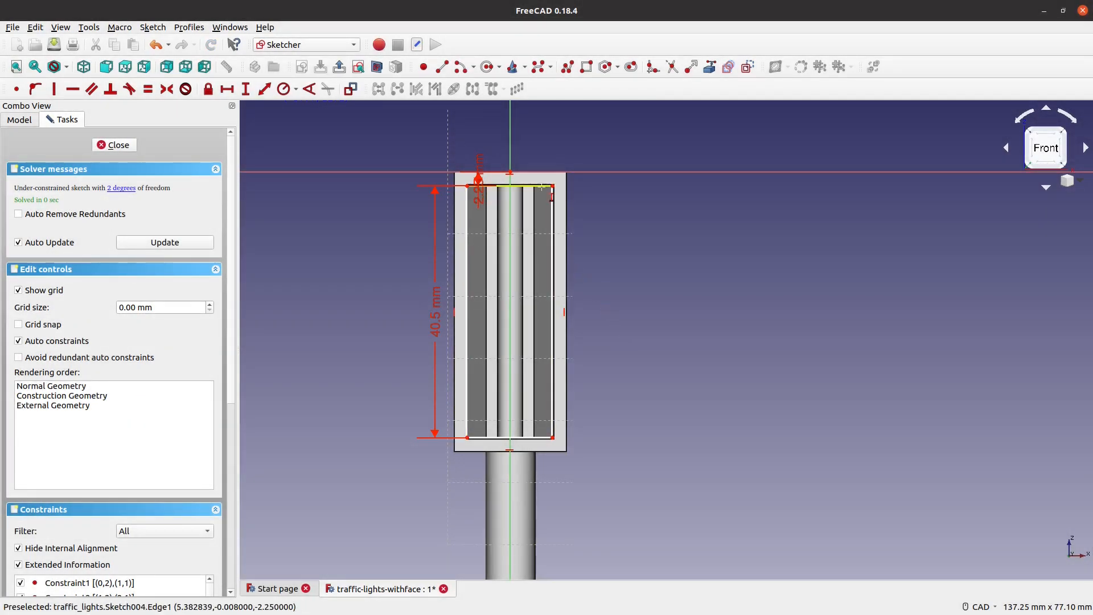
Constrain the rectangle's two upper corners to be symmetric about the vertical axis
{"action": "left_click", "coordinate": [187, 89]}
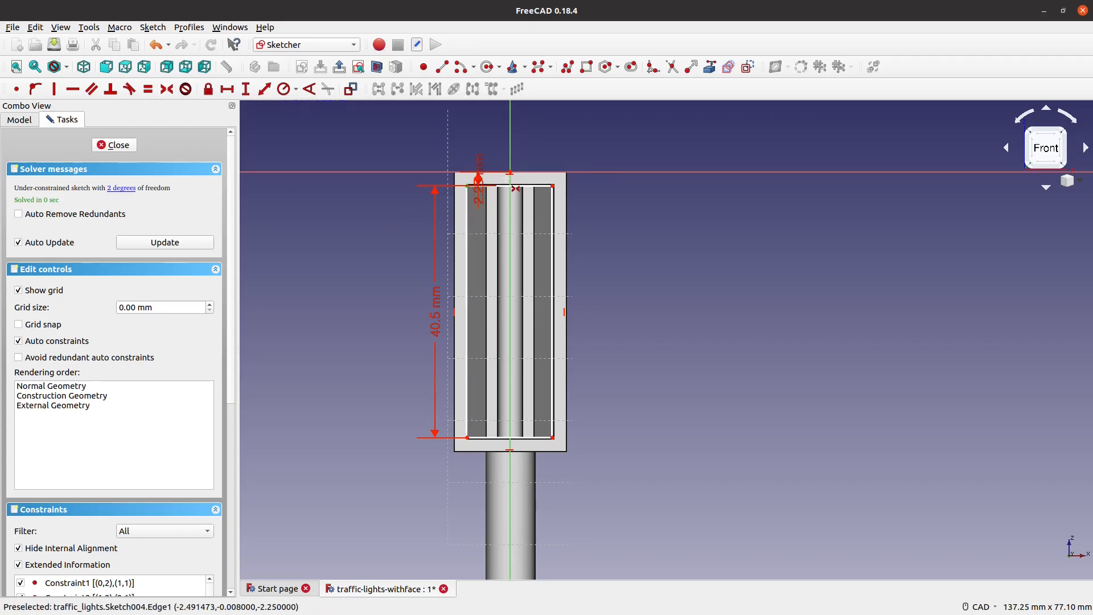
{"action": "left_click", "coordinate": [552, 186]}
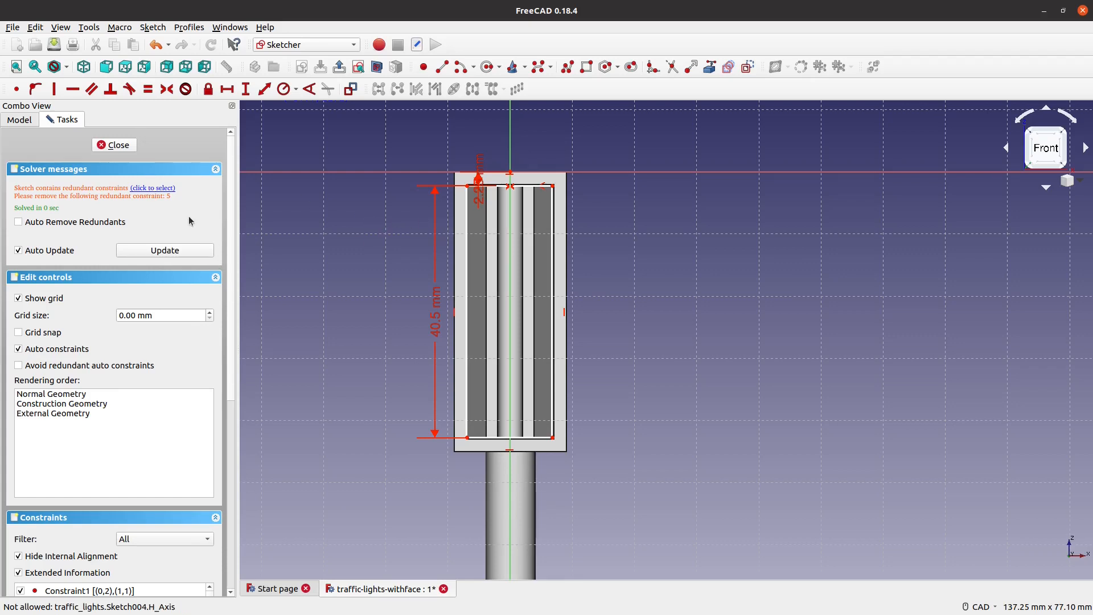
Delete the redundant horizontal constraint on the upper edge of the face rectangle
{"action": "scroll", "coordinate": [506, 222], "scroll_direction": "up", "scroll_amount": 4}
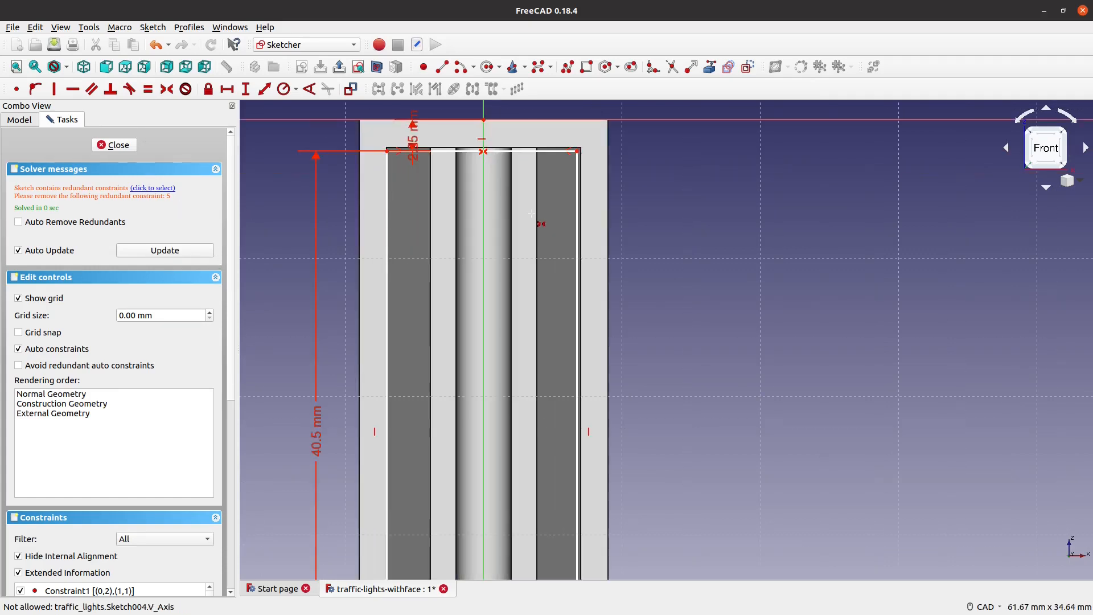
{"action": "key", "text": "Escape"}
{"action": "left_click", "coordinate": [481, 143]}
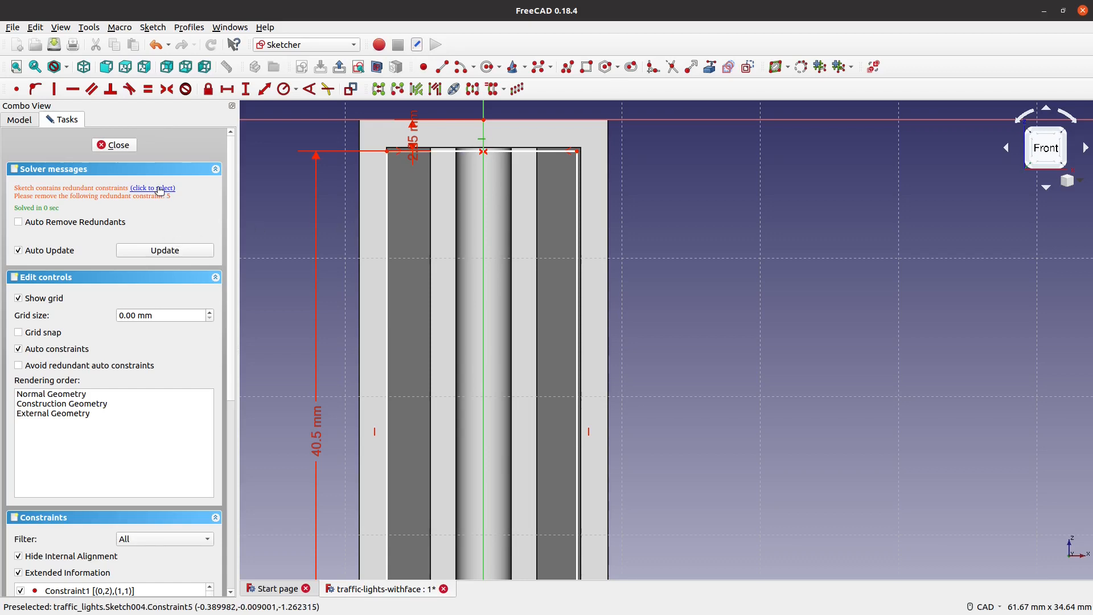
{"action": "scroll", "coordinate": [50, 569], "scroll_direction": "down", "scroll_amount": 5}
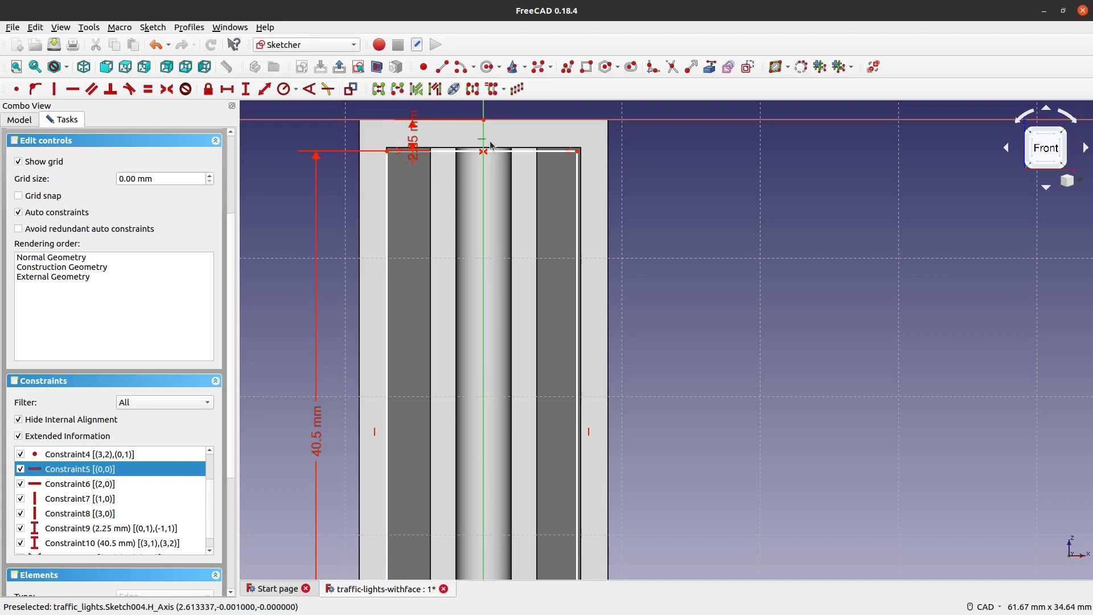
{"action": "key", "text": "Delete"}
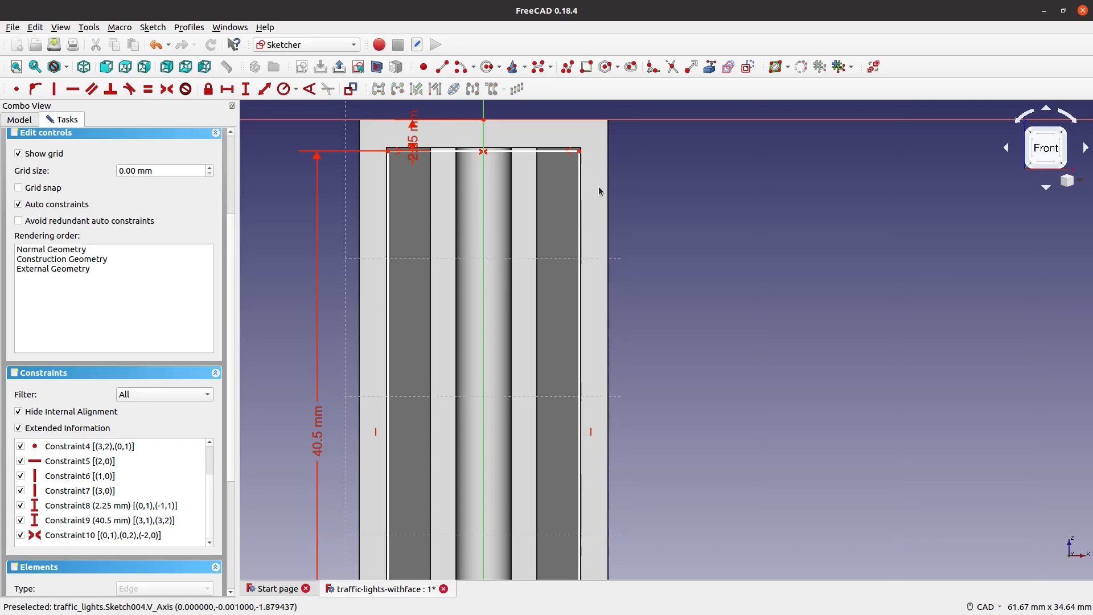
Constrain the rectangle's width to 13.5 mm using its lower edge and close the sketch
{"action": "scroll", "coordinate": [601, 183], "scroll_direction": "up", "scroll_amount": 2}
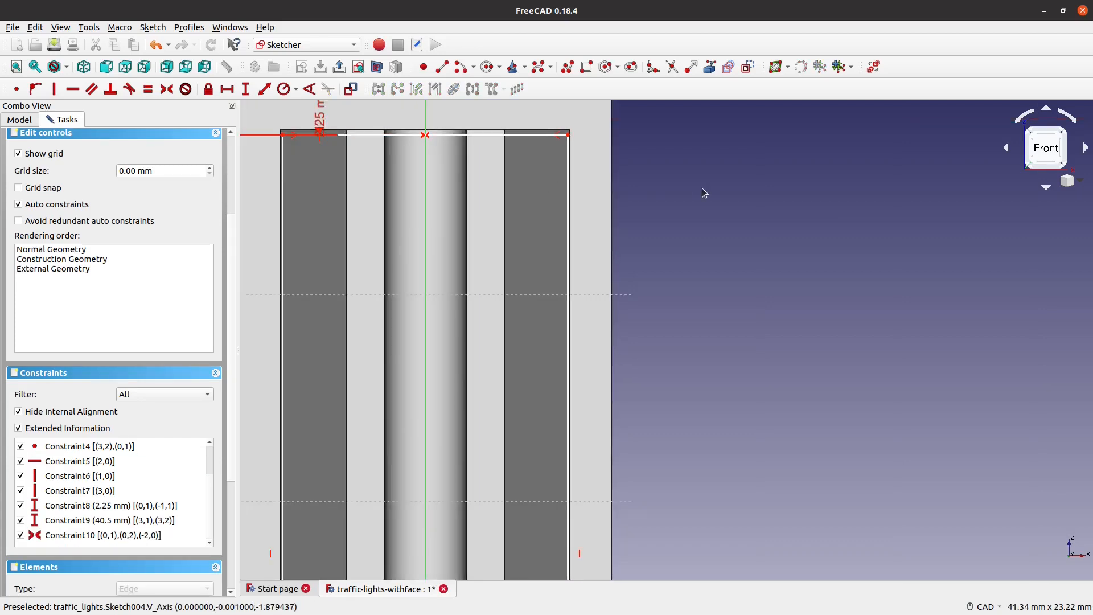
{"action": "scroll", "coordinate": [703, 188], "scroll_direction": "down", "scroll_amount": 4}
{"action": "left_click_drag", "start_coordinate": [232, 237], "coordinate": [237, 128]}
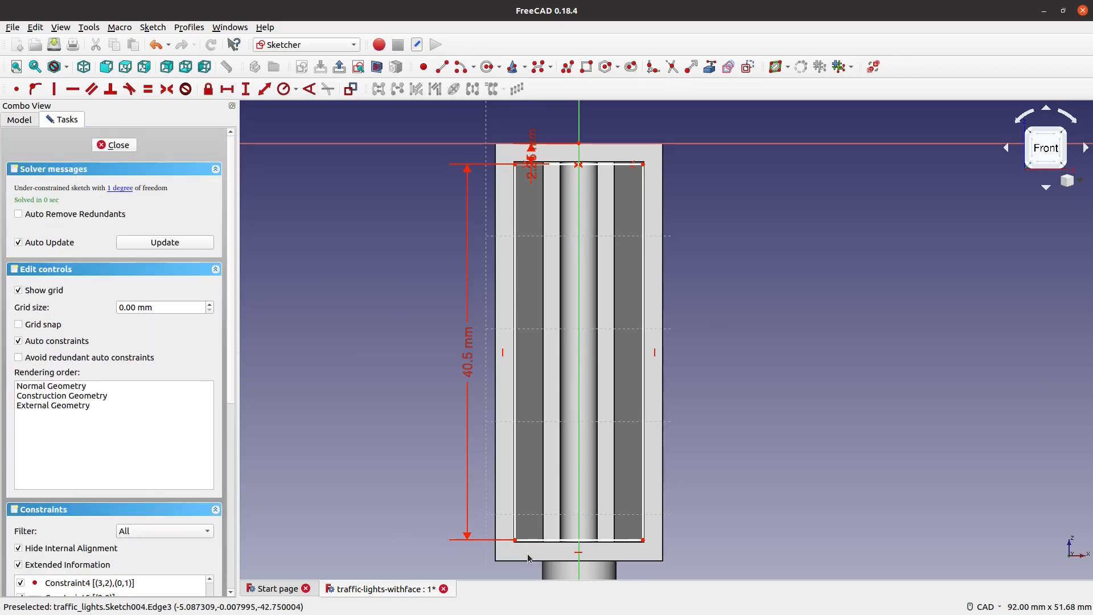
{"action": "left_click", "coordinate": [607, 541]}
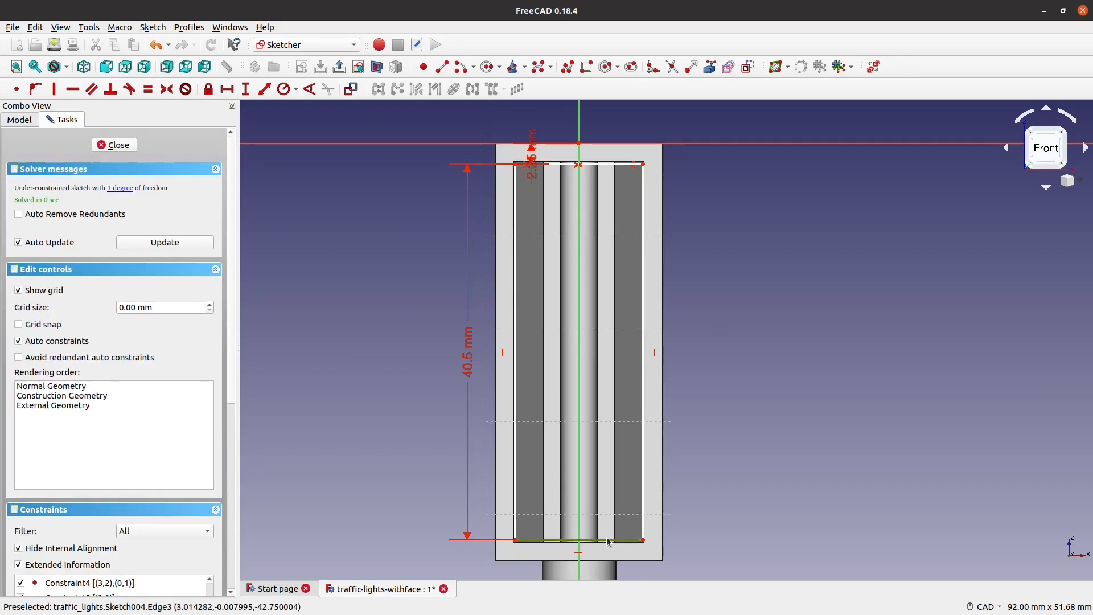
{"action": "left_click", "coordinate": [228, 89]}
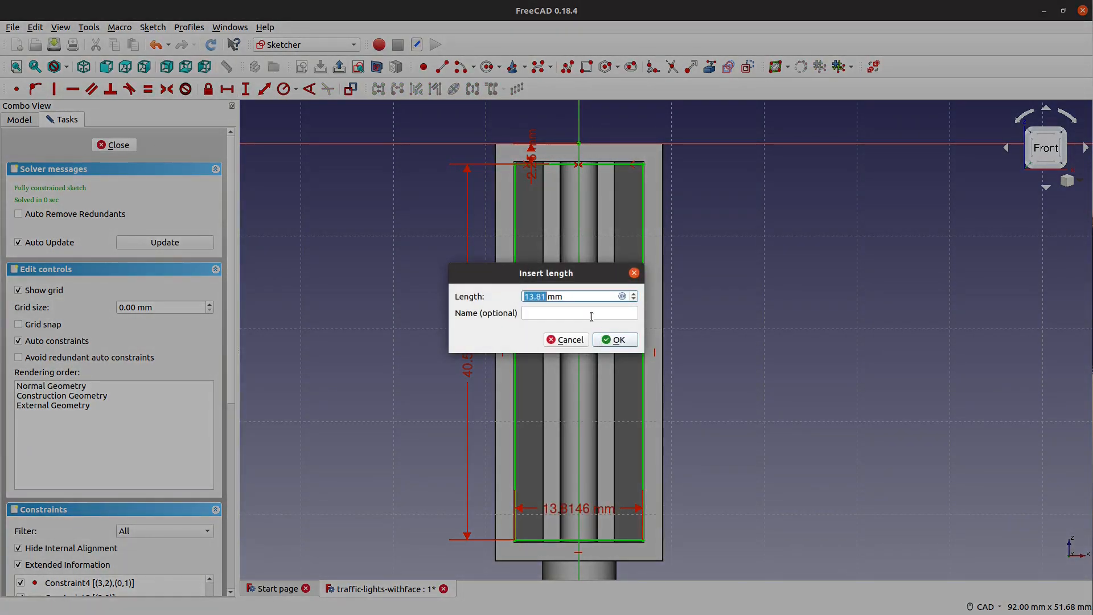
{"action": "type", "text": "13.5"}
{"action": "left_click", "coordinate": [607, 343]}
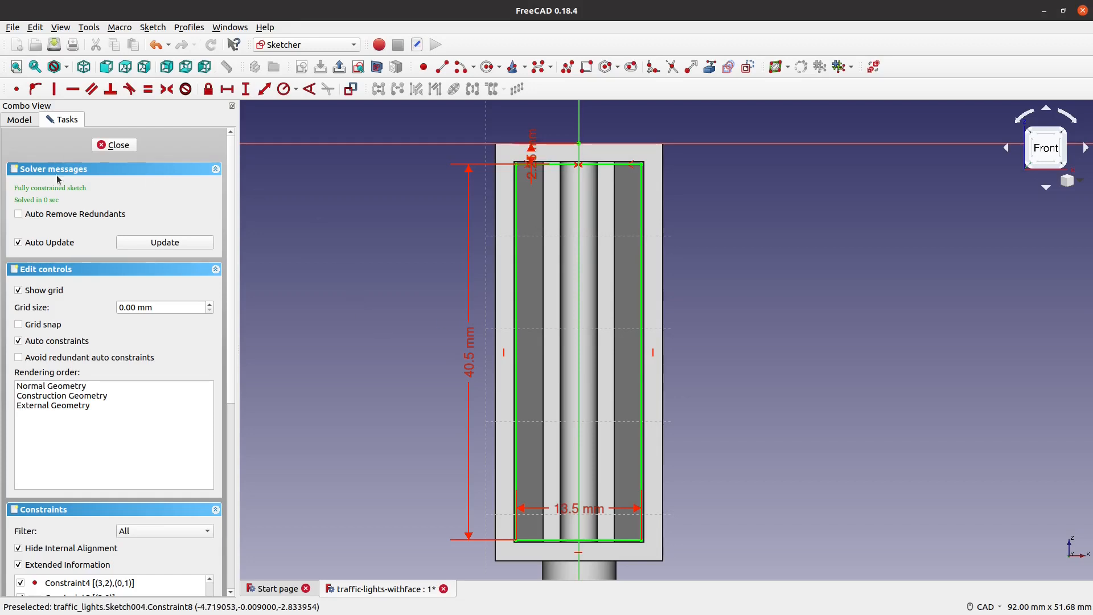
{"action": "left_click", "coordinate": [114, 144]}
Pad the face rectangle sketch to a length of 4 mm
{"action": "middle_click_drag", "start_coordinate": [620, 391], "coordinate": [600, 297]}
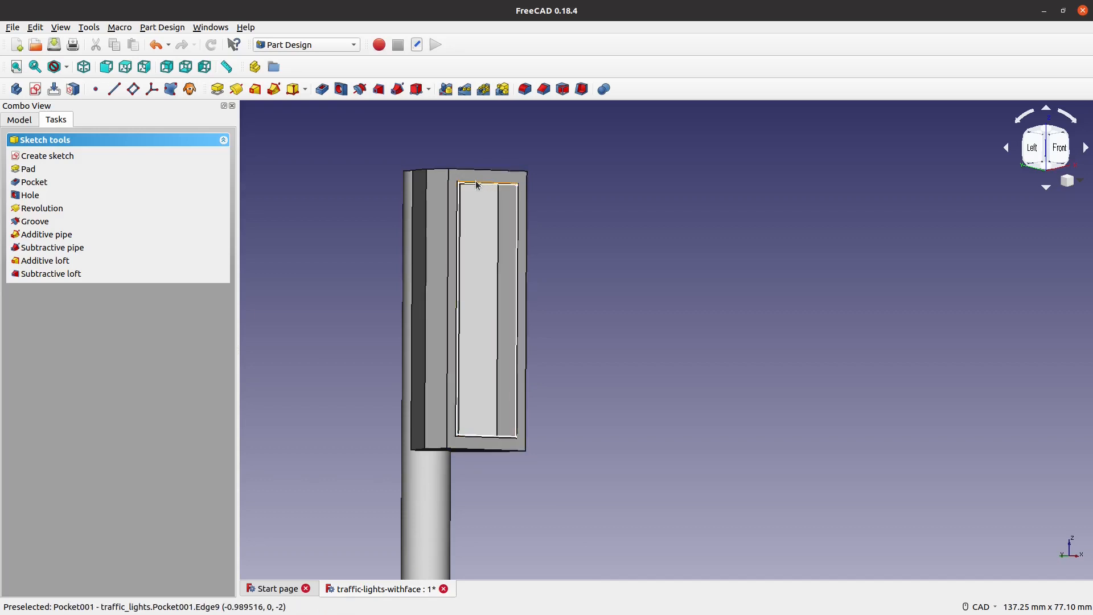
{"action": "middle_click_drag", "start_coordinate": [568, 354], "coordinate": [642, 344]}
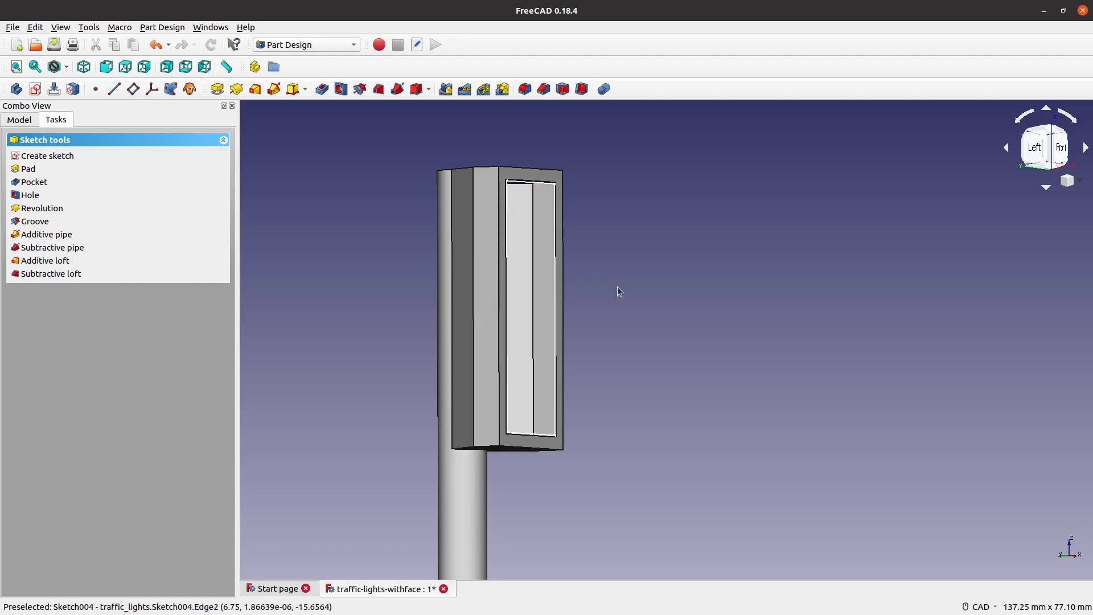
{"action": "left_click", "coordinate": [23, 169]}
{"action": "middle_click_drag", "start_coordinate": [515, 156], "coordinate": [451, 265]}
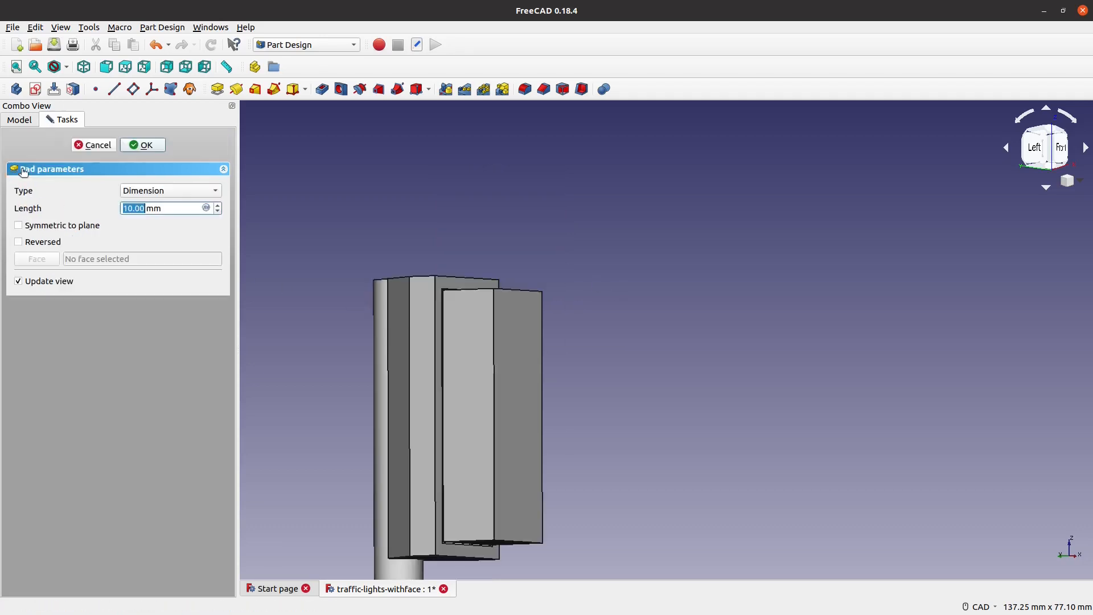
{"action": "left_click", "coordinate": [133, 209]}
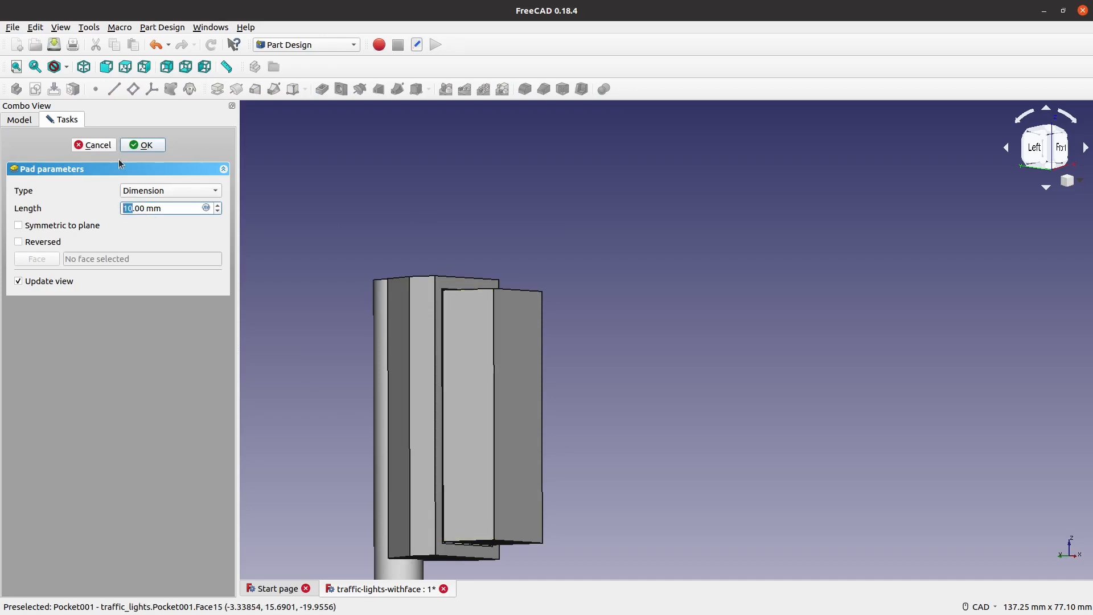
{"action": "type", "text": "4"}
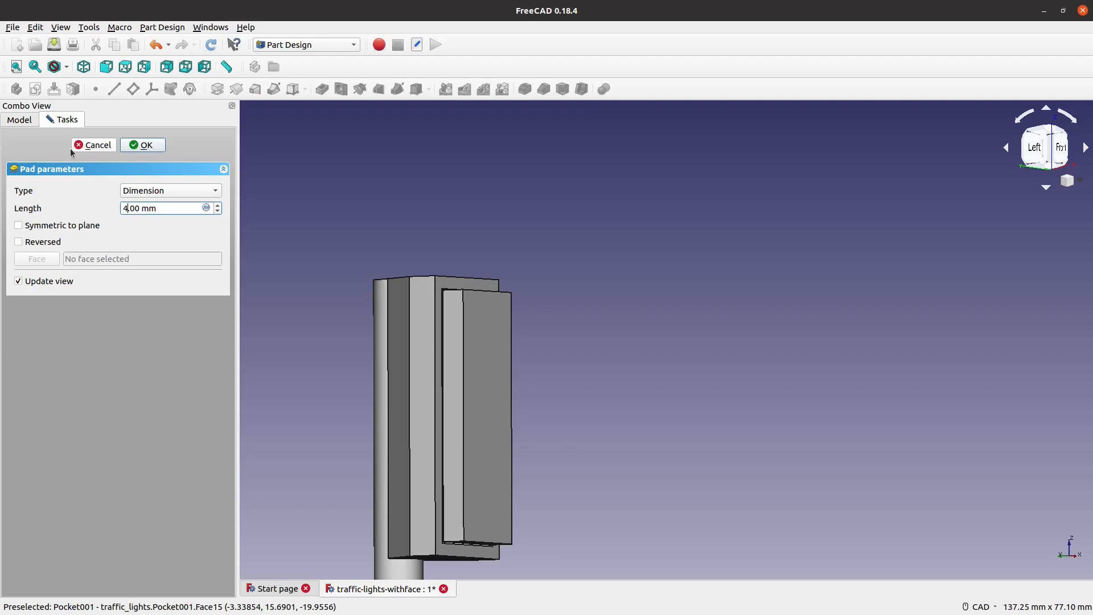
{"action": "left_click", "coordinate": [143, 146]}
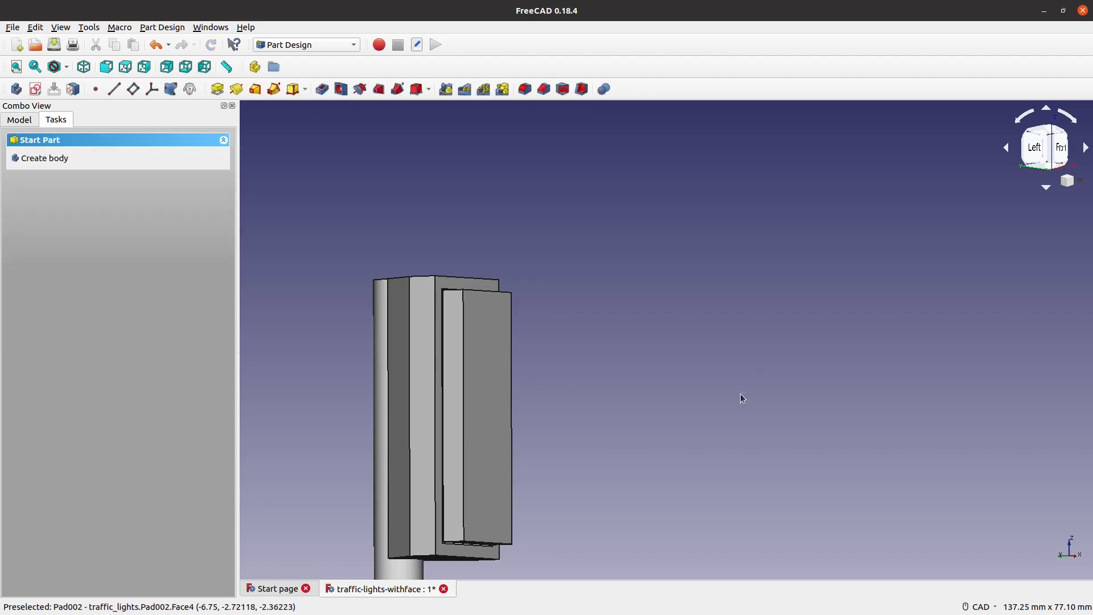
Create a new sketch on the front face of the padded face body
{"action": "middle_click_drag", "start_coordinate": [675, 378], "coordinate": [716, 300]}
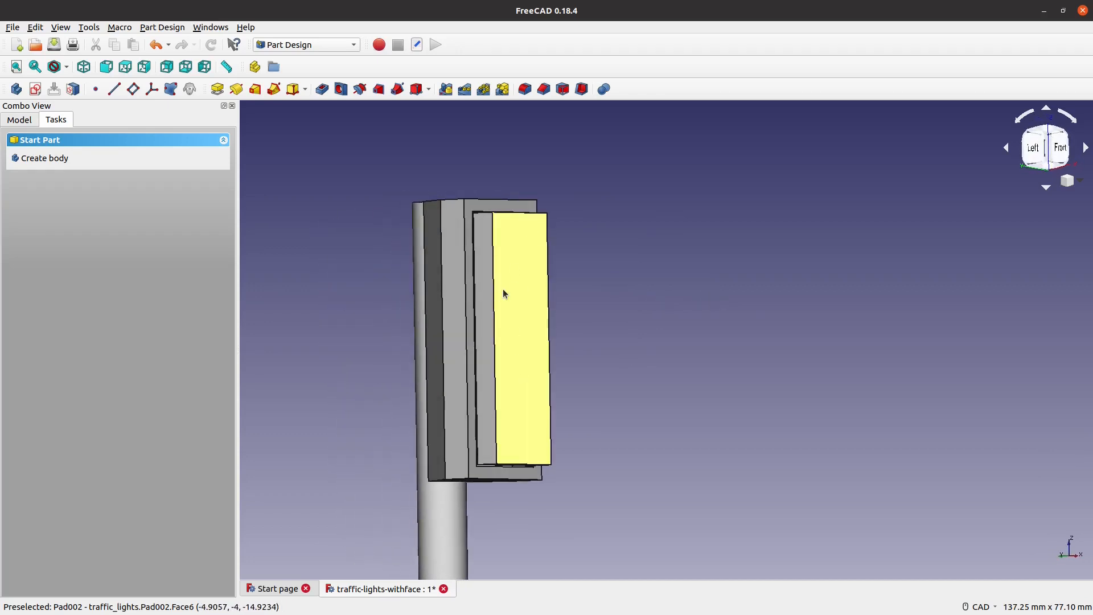
{"action": "left_click", "coordinate": [501, 268]}
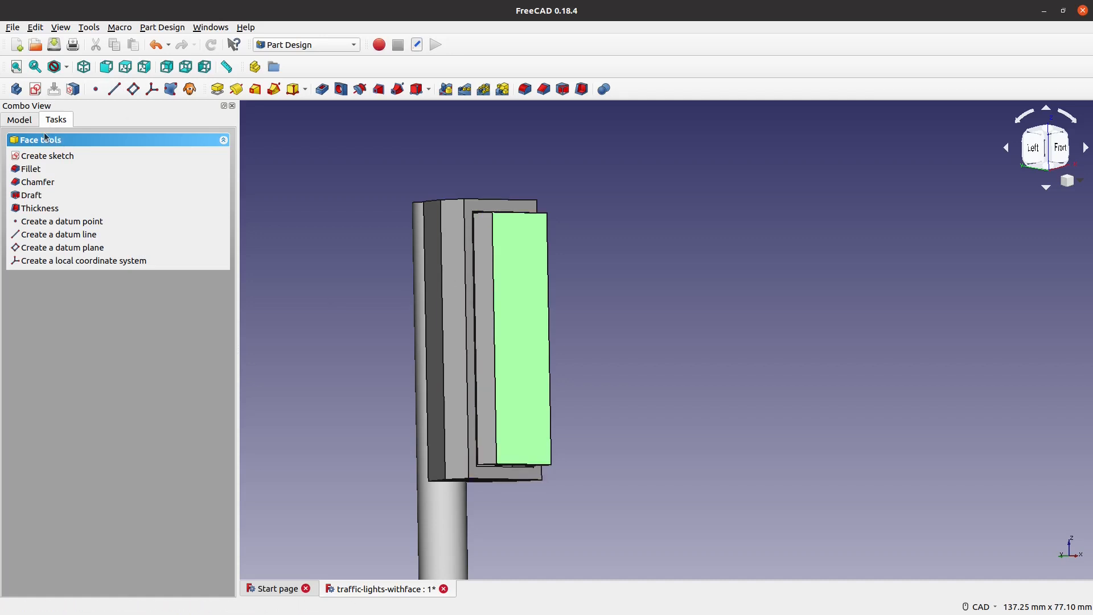
{"action": "left_click", "coordinate": [57, 158]}
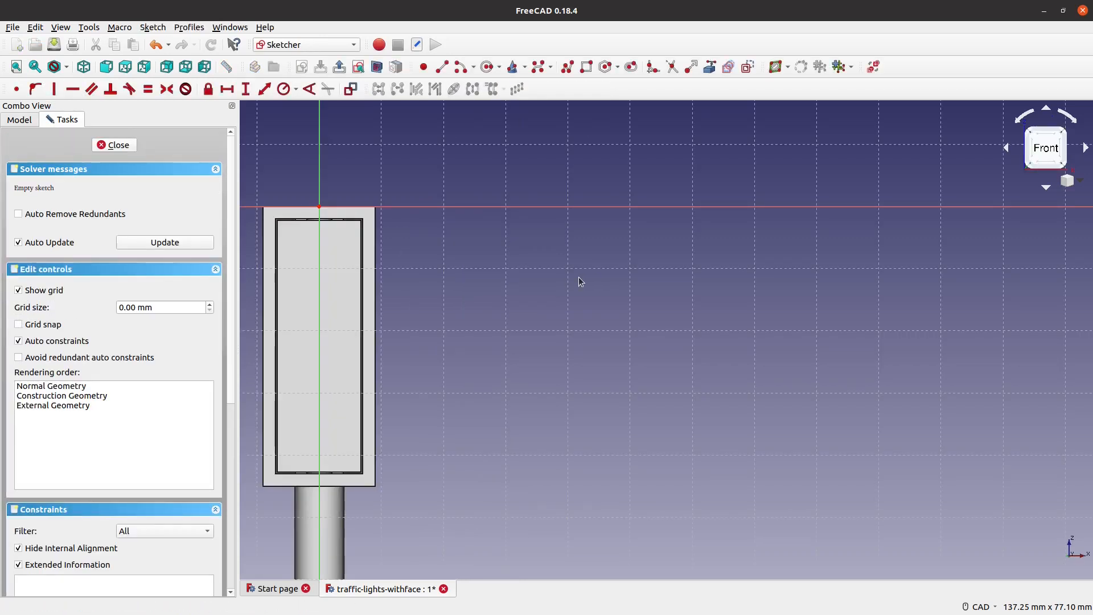
{"action": "middle_click_drag", "start_coordinate": [477, 285], "coordinate": [743, 254]}
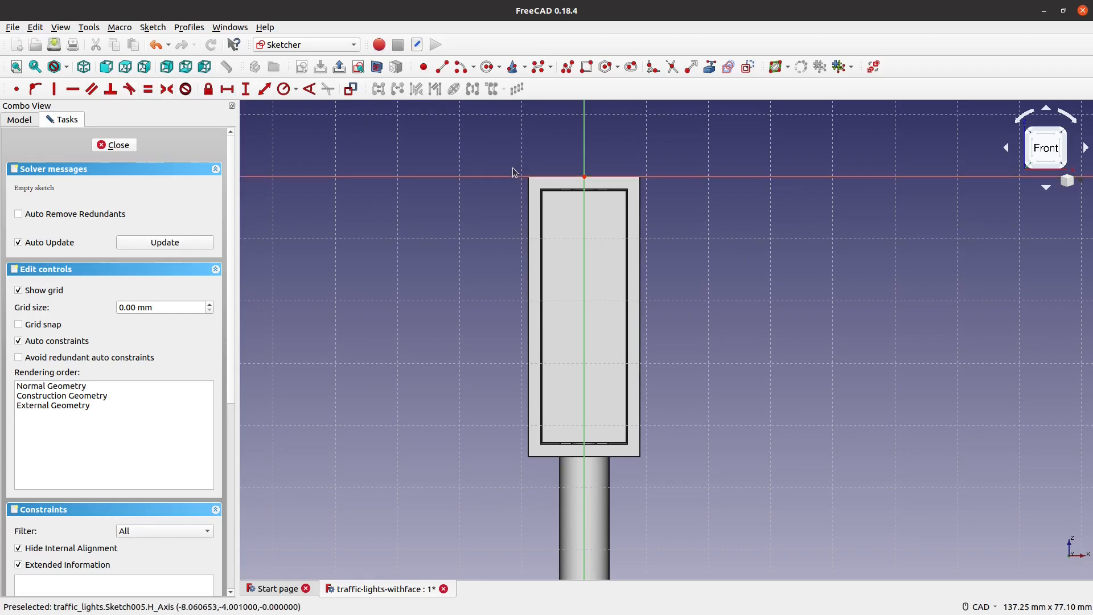
Sketch a rectangle about 22 by 49 mm enclosing the whole housing outline
{"action": "left_click", "coordinate": [586, 67]}
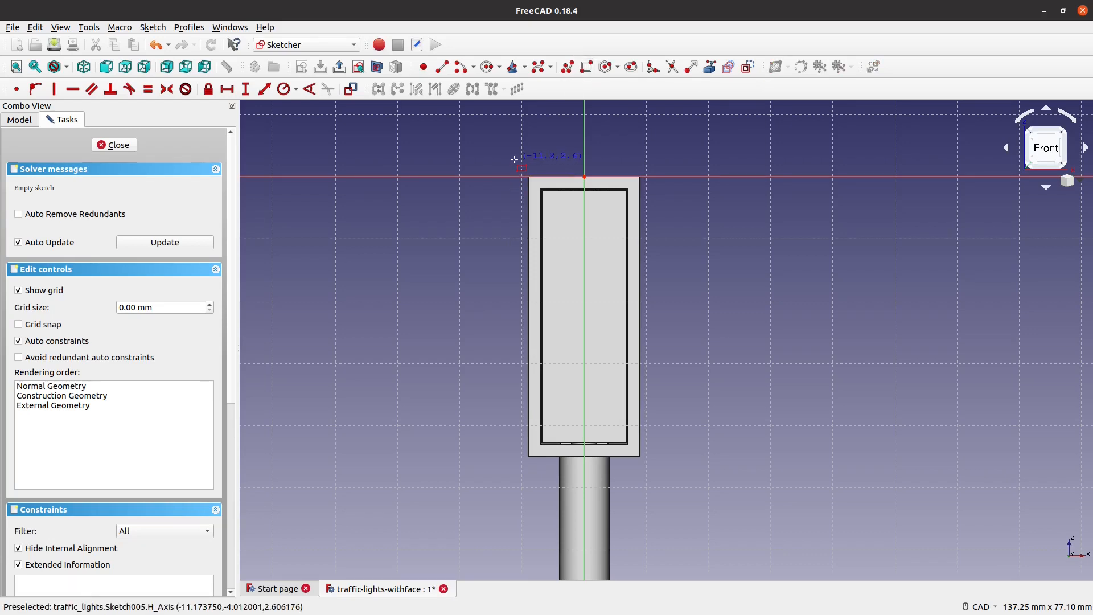
{"action": "left_click", "coordinate": [515, 160]}
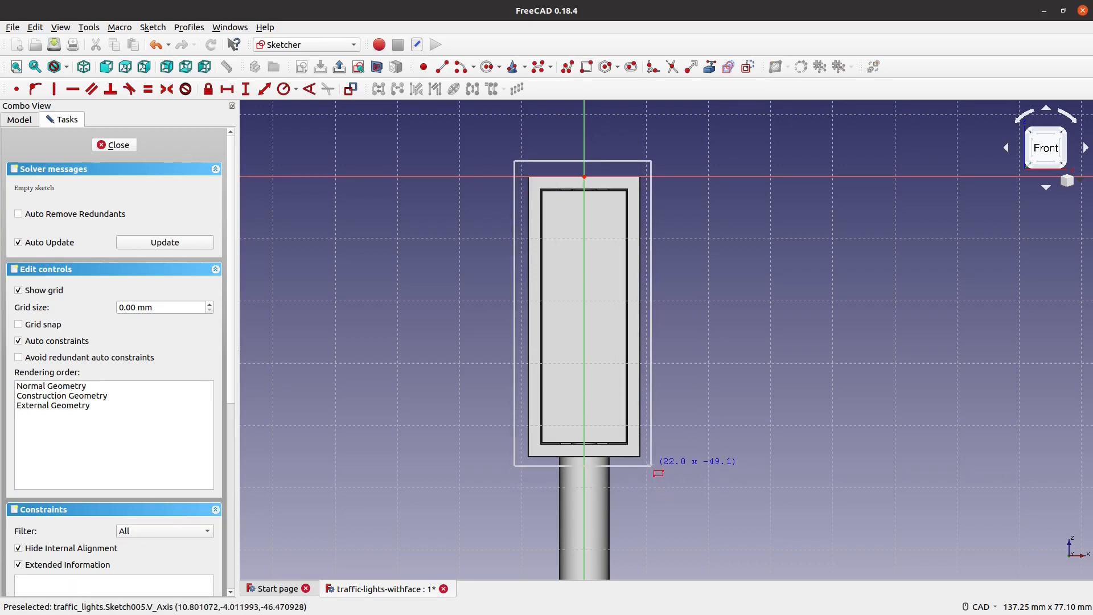
{"action": "left_click", "coordinate": [651, 465]}
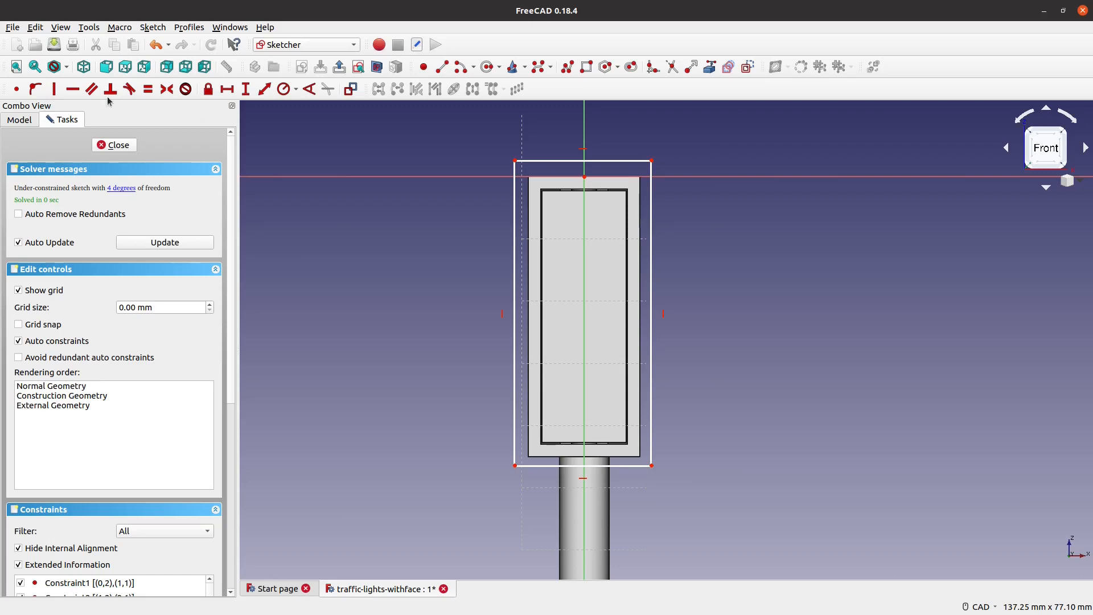
{"action": "left_click", "coordinate": [15, 93]}
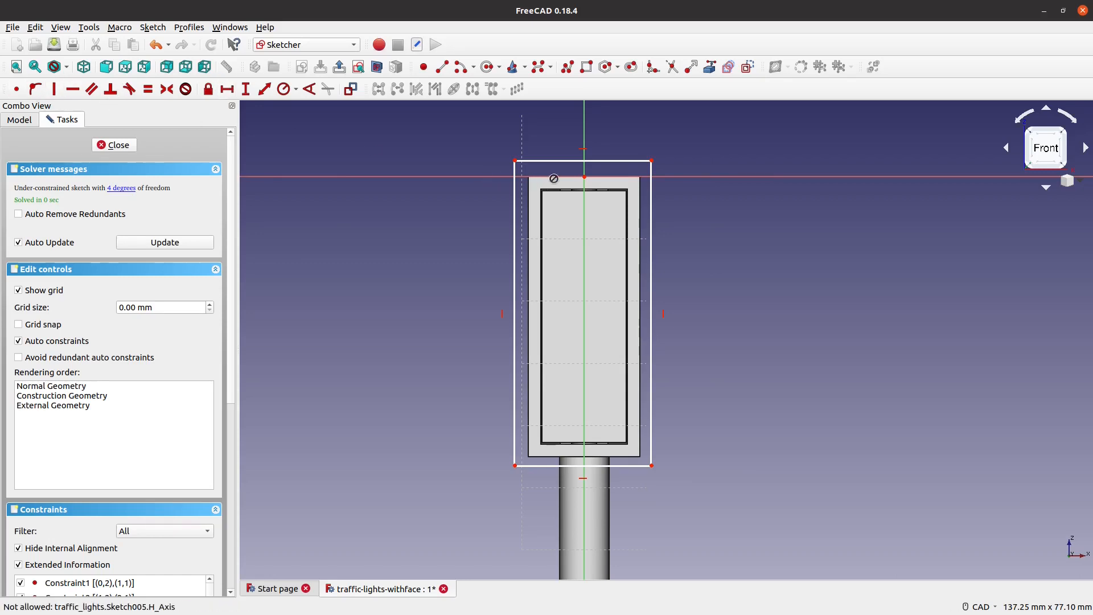
{"action": "left_click", "coordinate": [583, 177]}
{"action": "left_click", "coordinate": [652, 161]}
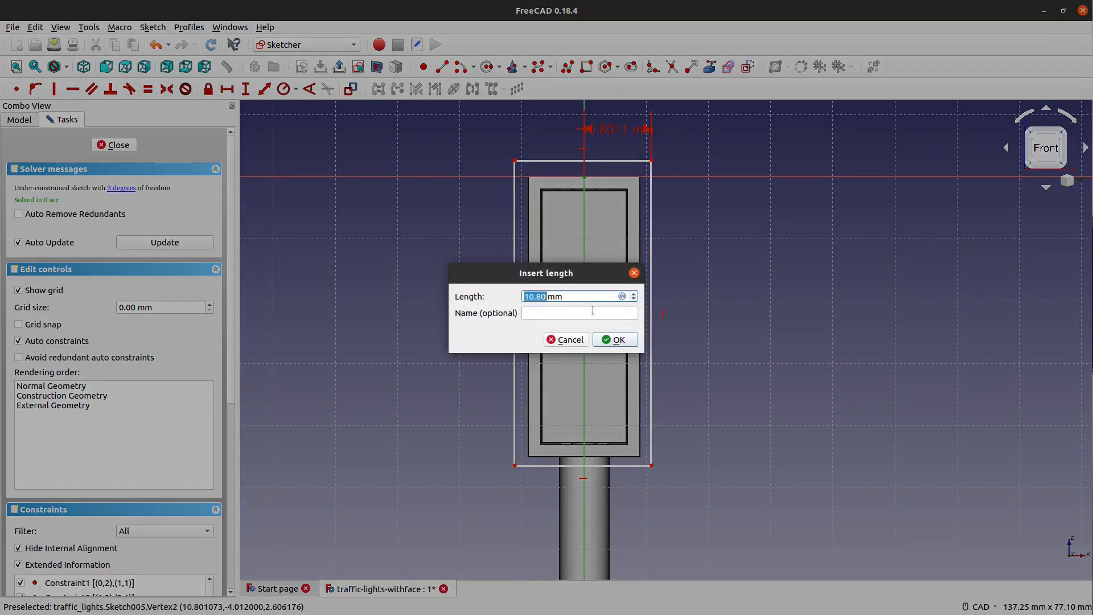
{"action": "left_click", "coordinate": [573, 343]}
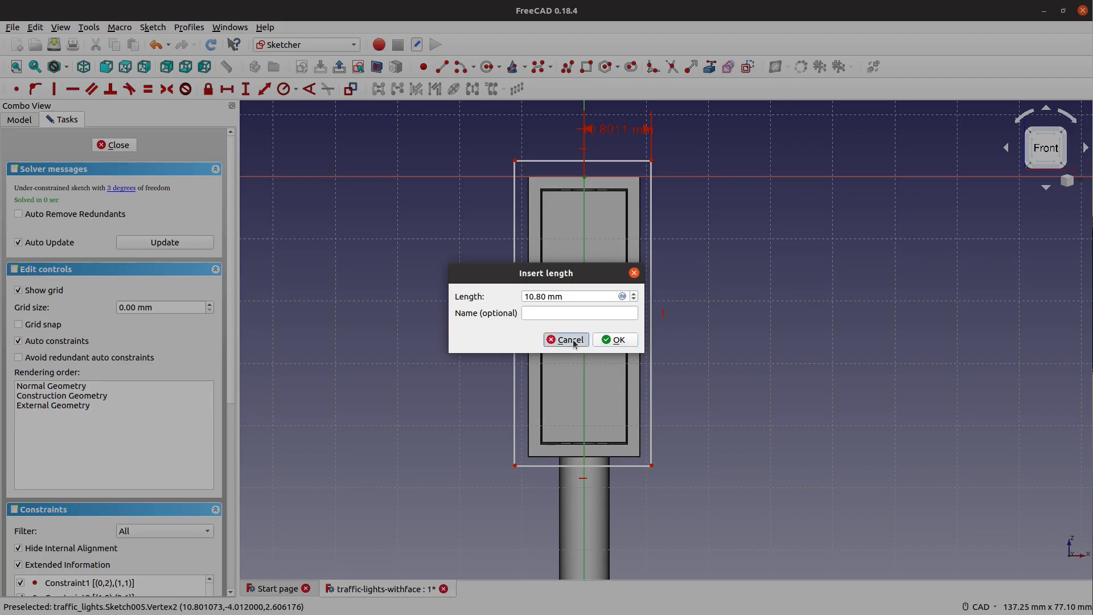
{"action": "left_click", "coordinate": [574, 344]}
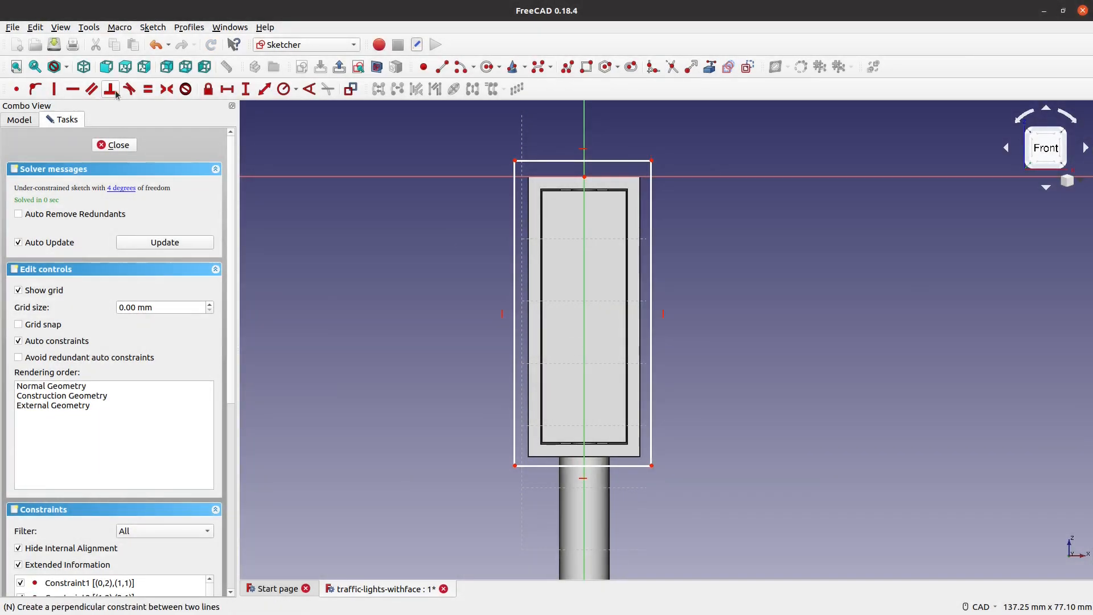
Constrain the vertical distance between the sketch origin and the outer rectangle's upper corner to 2 mm
{"action": "left_click", "coordinate": [247, 90]}
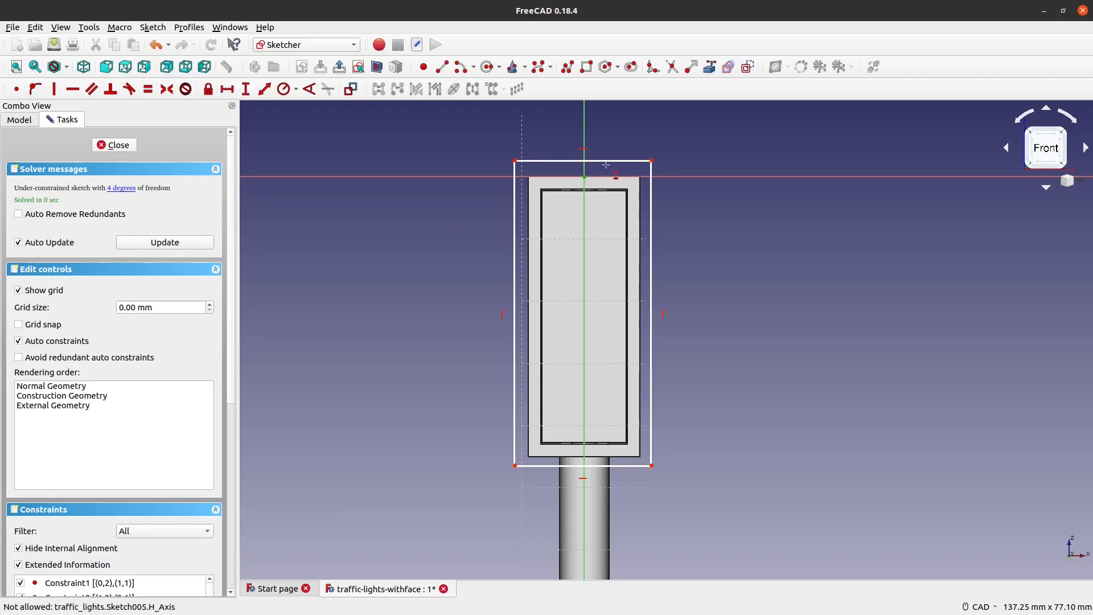
{"action": "left_click", "coordinate": [652, 161]}
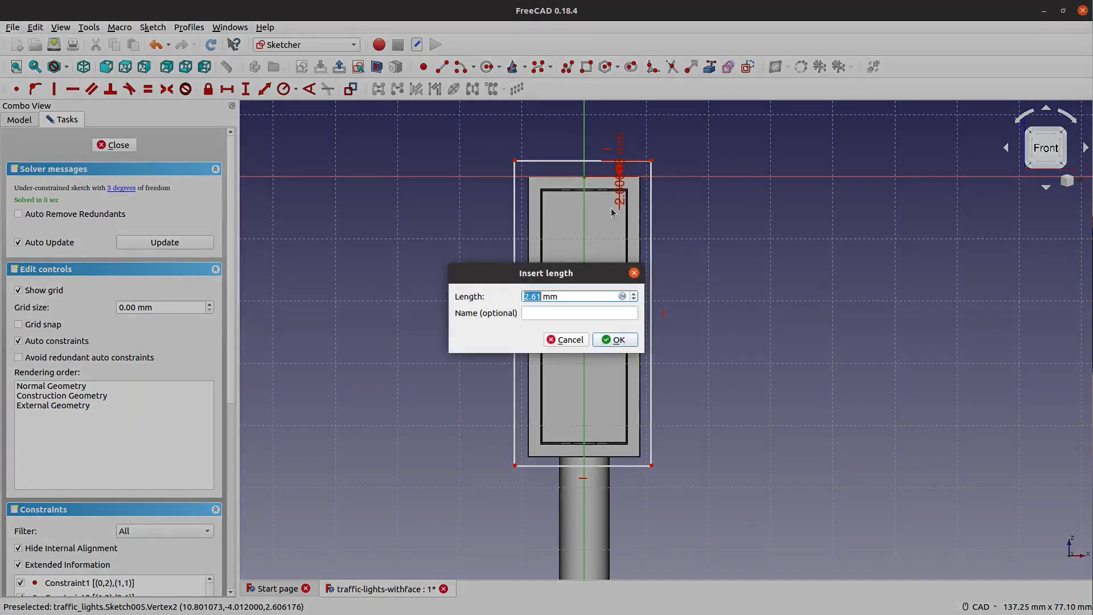
{"action": "type", "text": "2"}
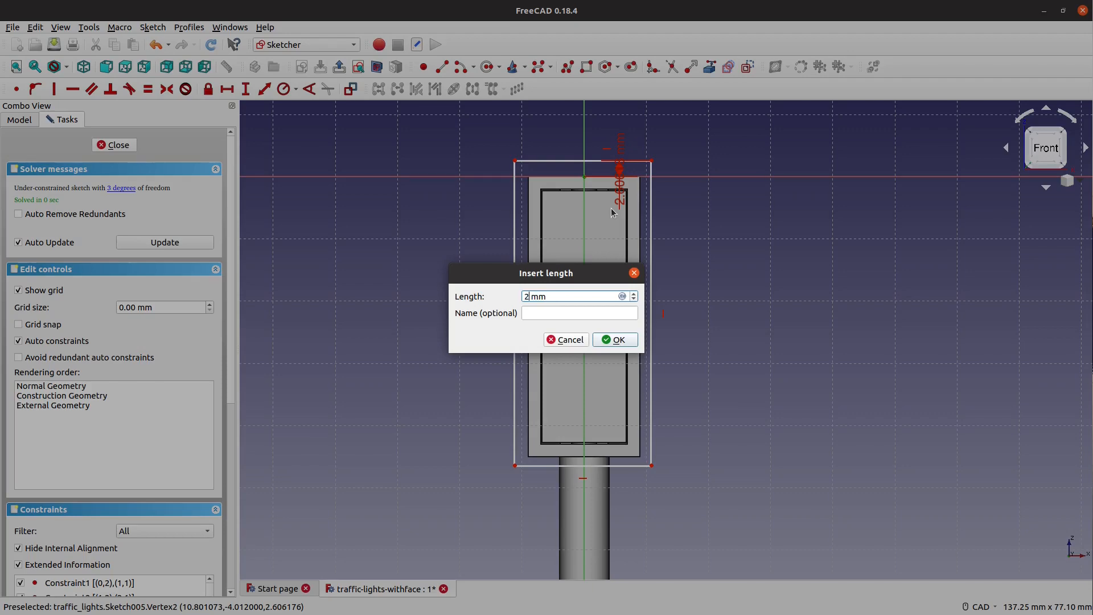
{"action": "left_click", "coordinate": [626, 344]}
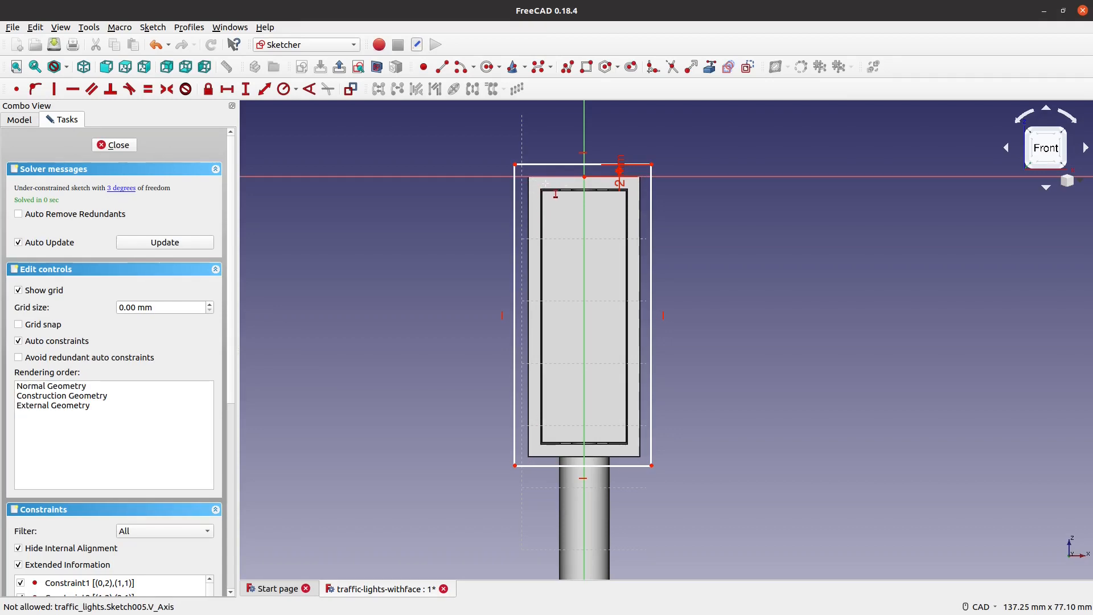
Constrain the outer rectangle's two upper corners to be symmetric about the vertical axis
{"action": "left_click", "coordinate": [171, 92]}
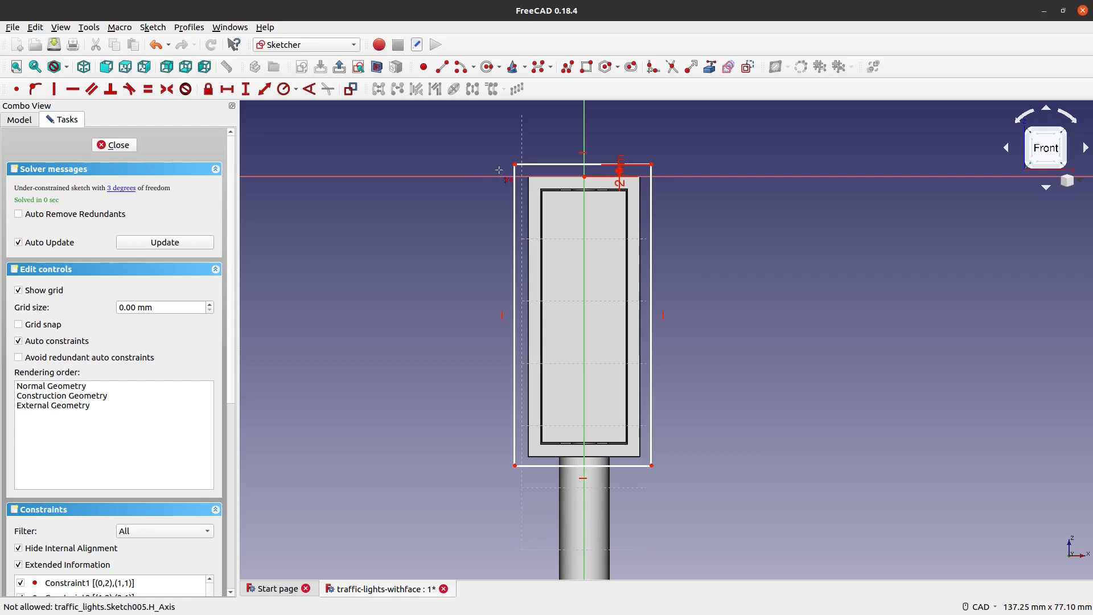
{"action": "left_click", "coordinate": [585, 171]}
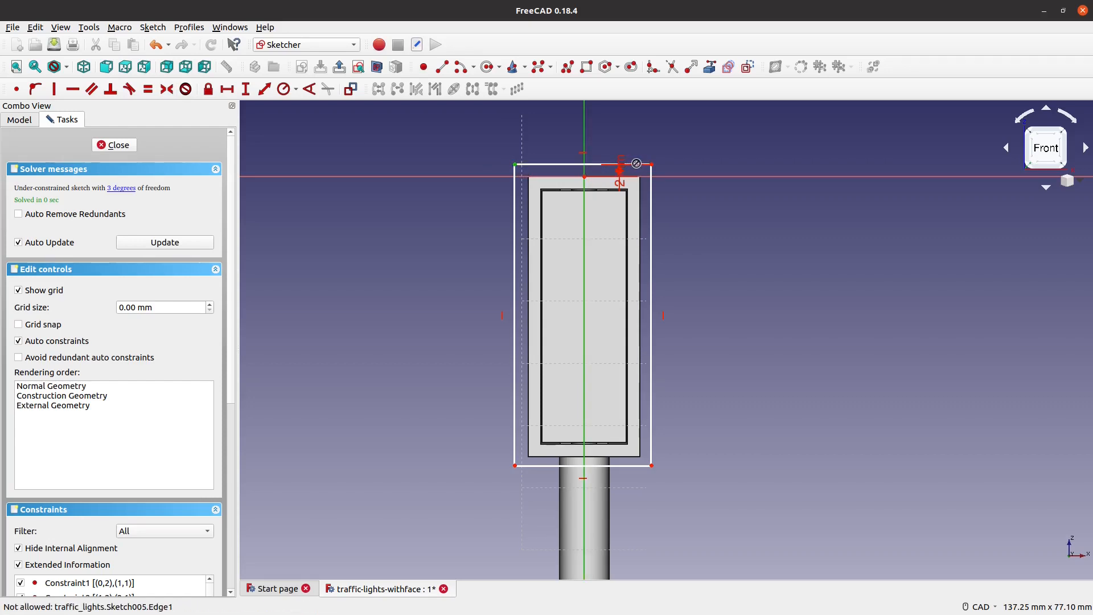
{"action": "left_click", "coordinate": [652, 164]}
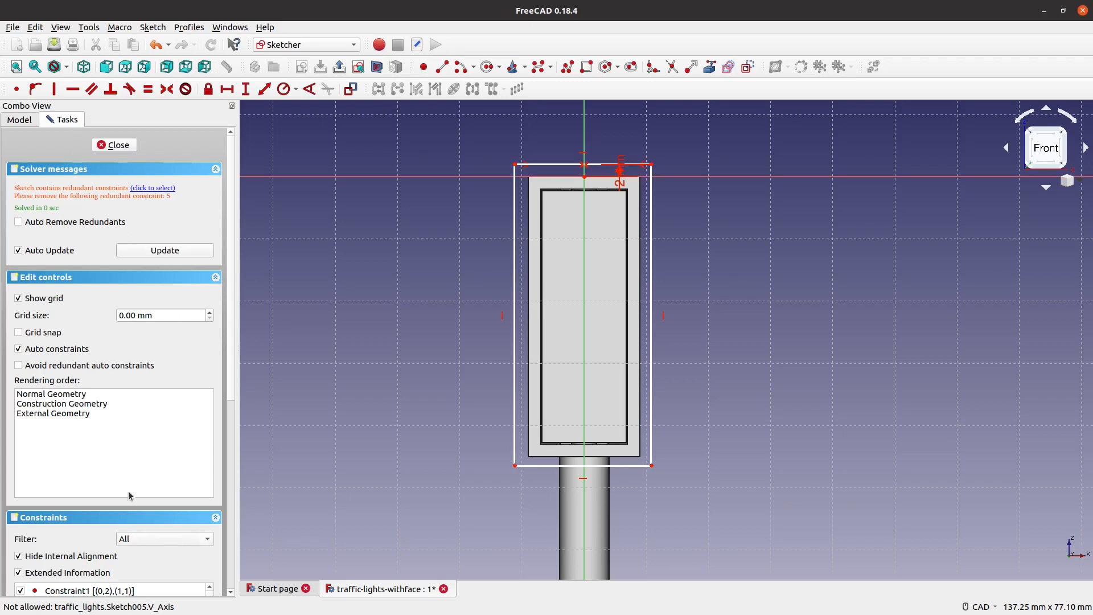
{"action": "right_click", "coordinate": [418, 385]}
Delete the redundant horizontal constraint on the outer rectangle's top edge
{"action": "left_click_drag", "start_coordinate": [234, 388], "coordinate": [224, 520]}
{"action": "left_click_drag", "start_coordinate": [230, 302], "coordinate": [233, 375]}
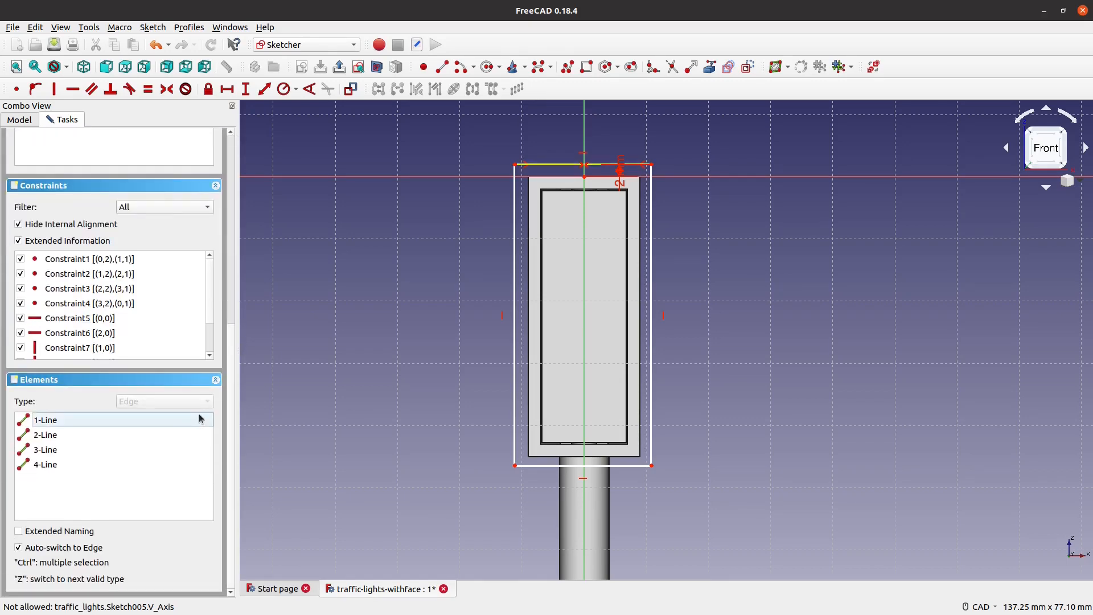
{"action": "left_click", "coordinate": [103, 322]}
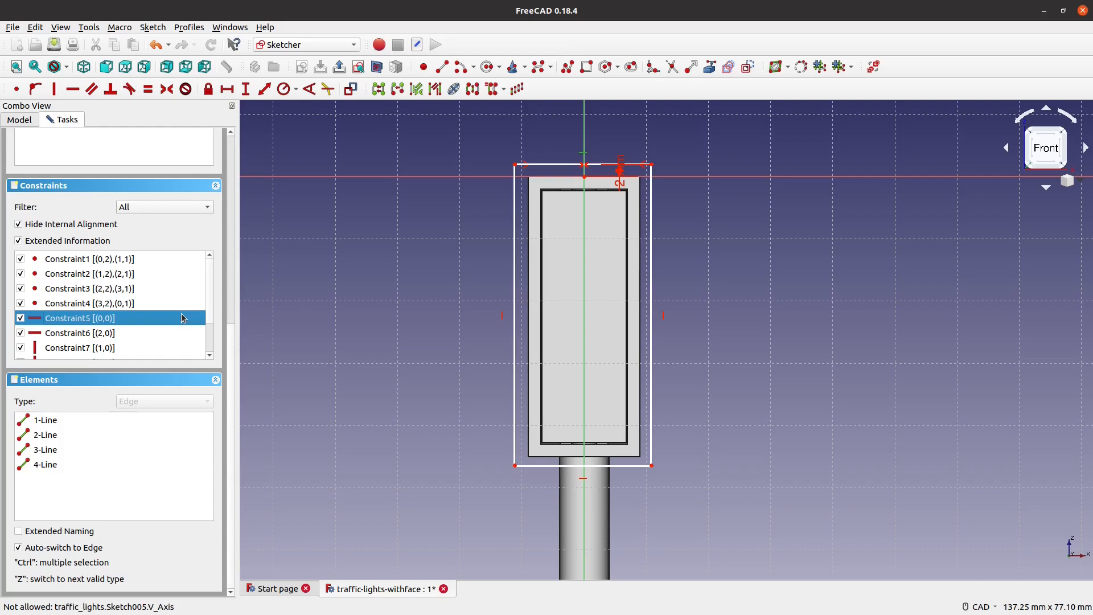
{"action": "key", "text": "Delete"}
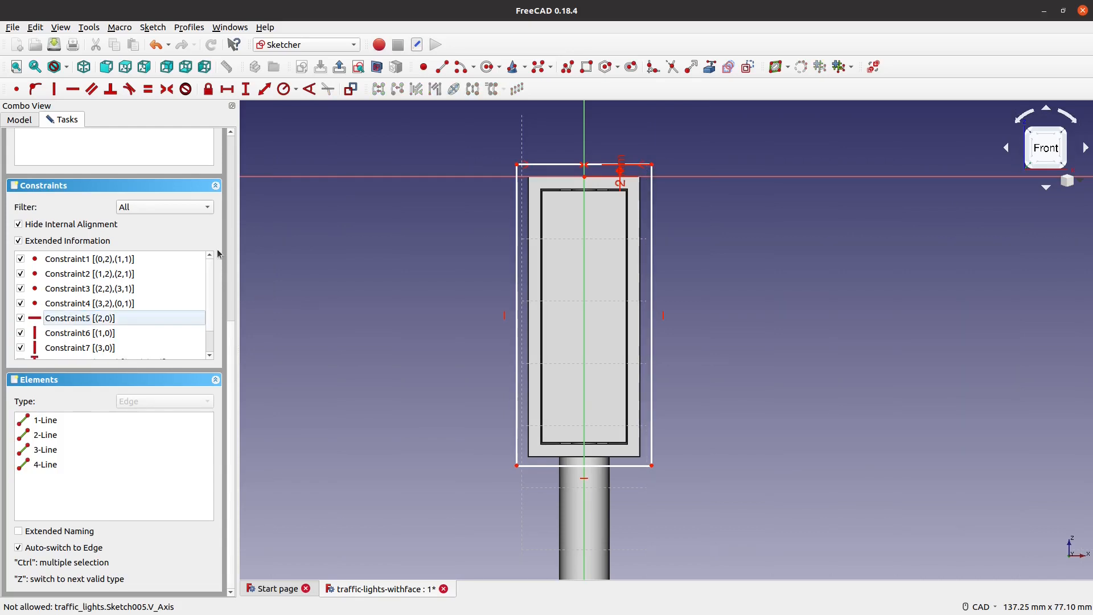
{"action": "left_click_drag", "start_coordinate": [231, 341], "coordinate": [246, 149]}
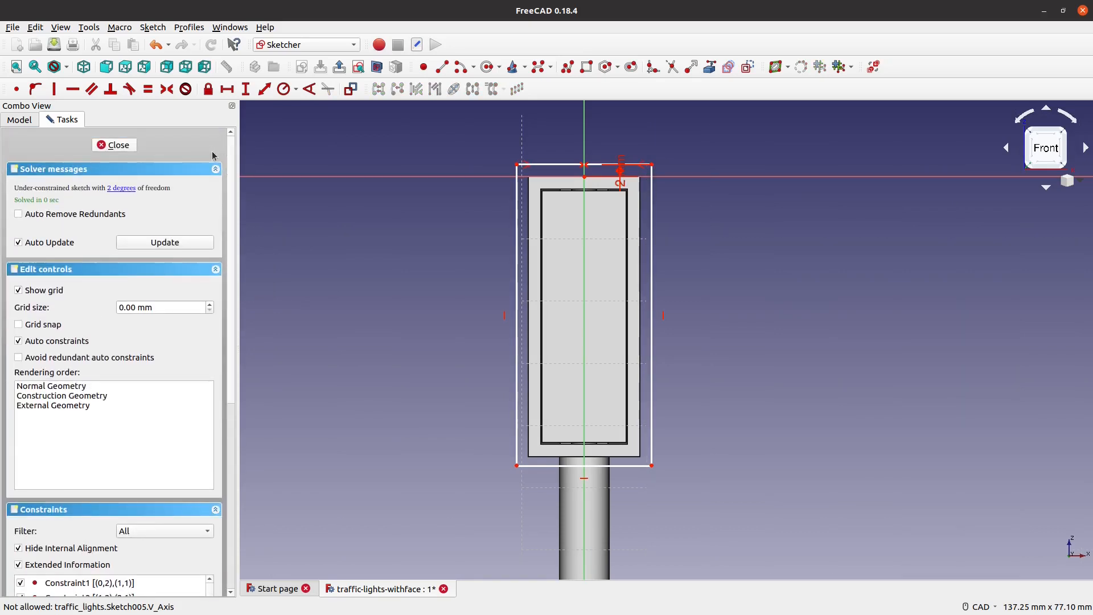
Constrain the outer rectangle's height to 49 mm along its left edge
{"action": "left_click", "coordinate": [519, 212]}
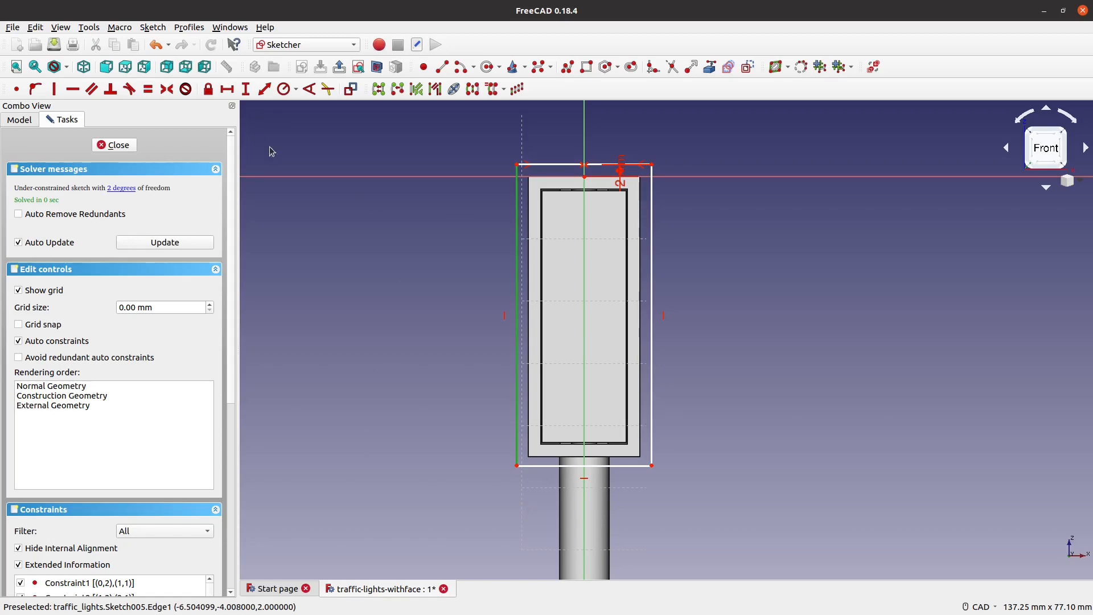
{"action": "left_click", "coordinate": [246, 89]}
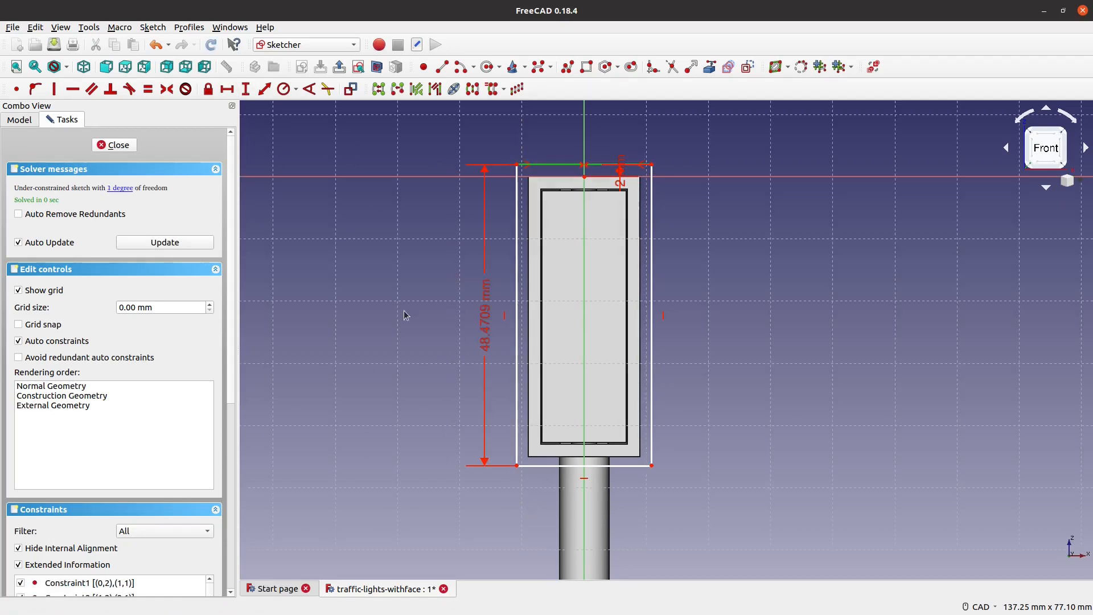
{"action": "type", "text": "49"}
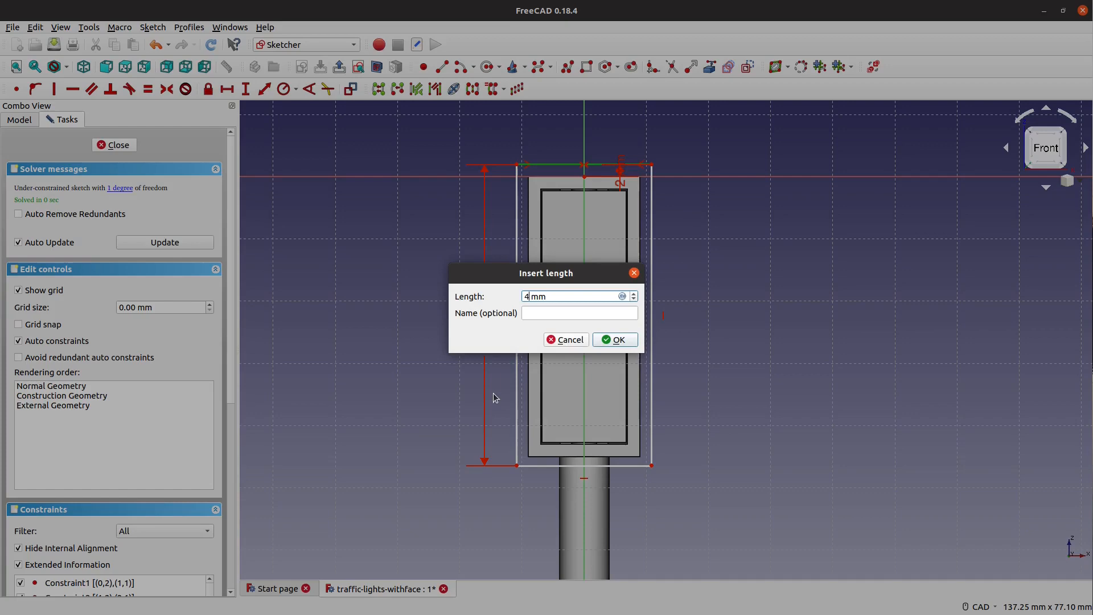
{"action": "key", "text": "Return"}
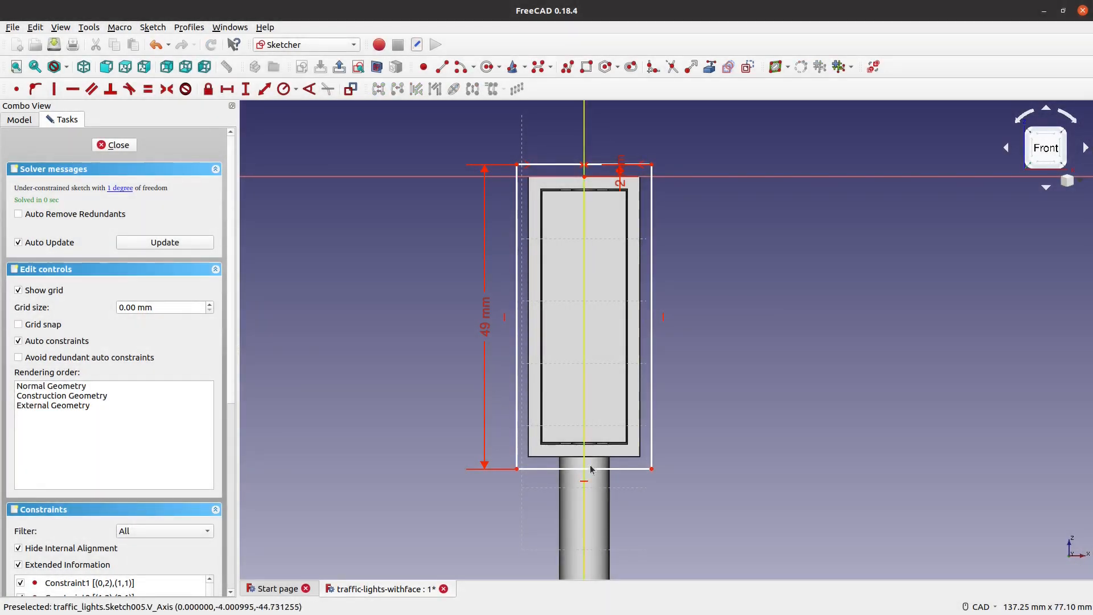
Constrain the outer rectangle's width to 22 mm along its bottom edge and finish the sketch
{"action": "left_click", "coordinate": [566, 474]}
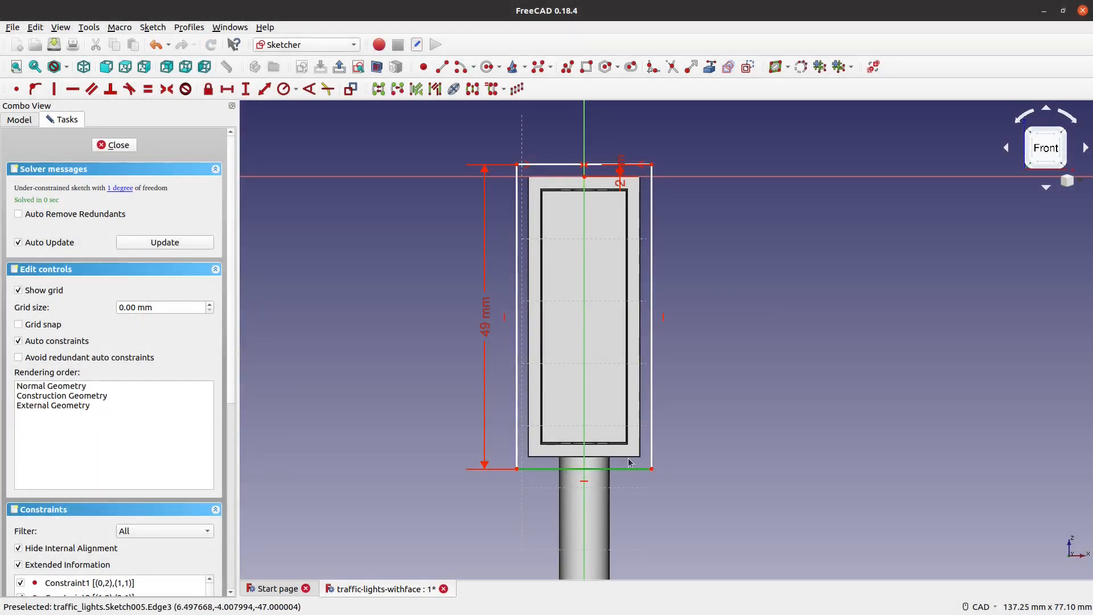
{"action": "left_click", "coordinate": [228, 89]}
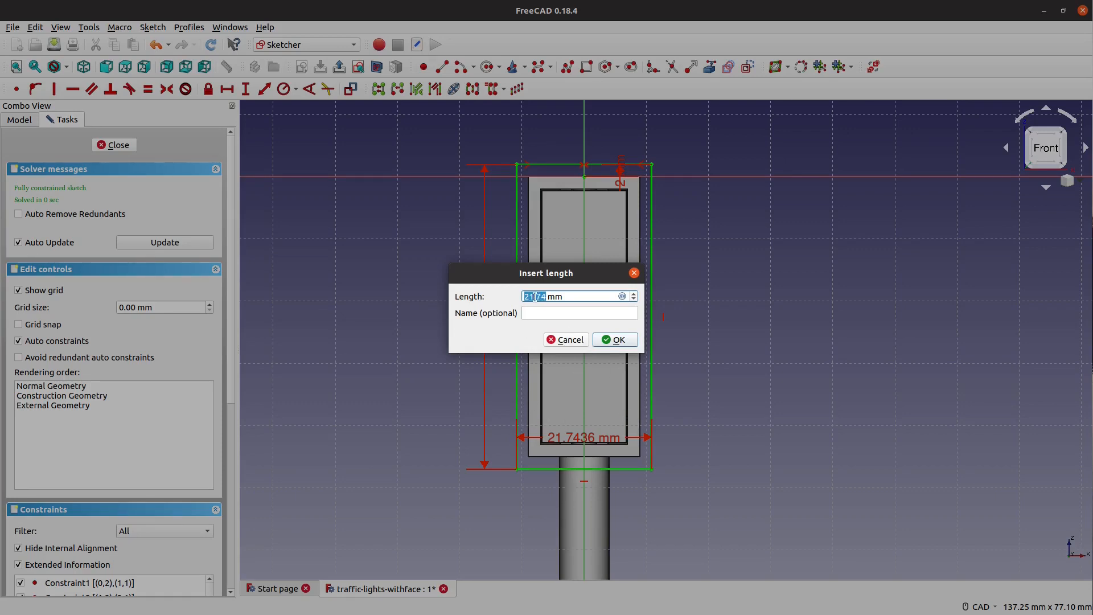
{"action": "left_click_drag", "start_coordinate": [529, 297], "coordinate": [545, 298]}
{"action": "type", "text": "2"}
{"action": "left_click", "coordinate": [618, 340]}
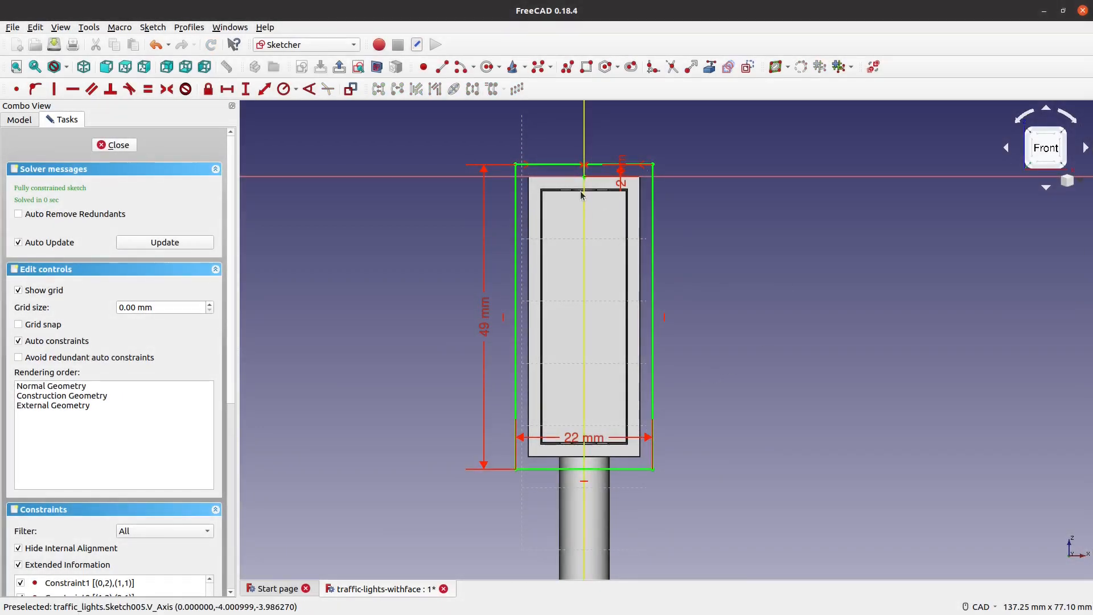
{"action": "left_click", "coordinate": [115, 145]}
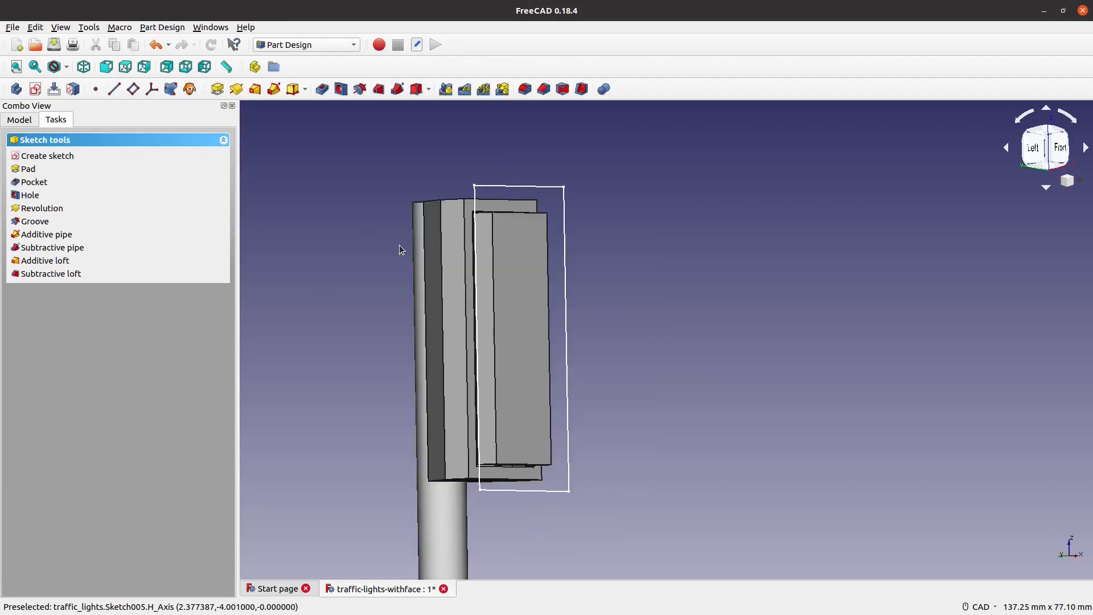
Pad the outer rectangle sketch 2 mm to form the front plate
{"action": "left_click", "coordinate": [27, 168]}
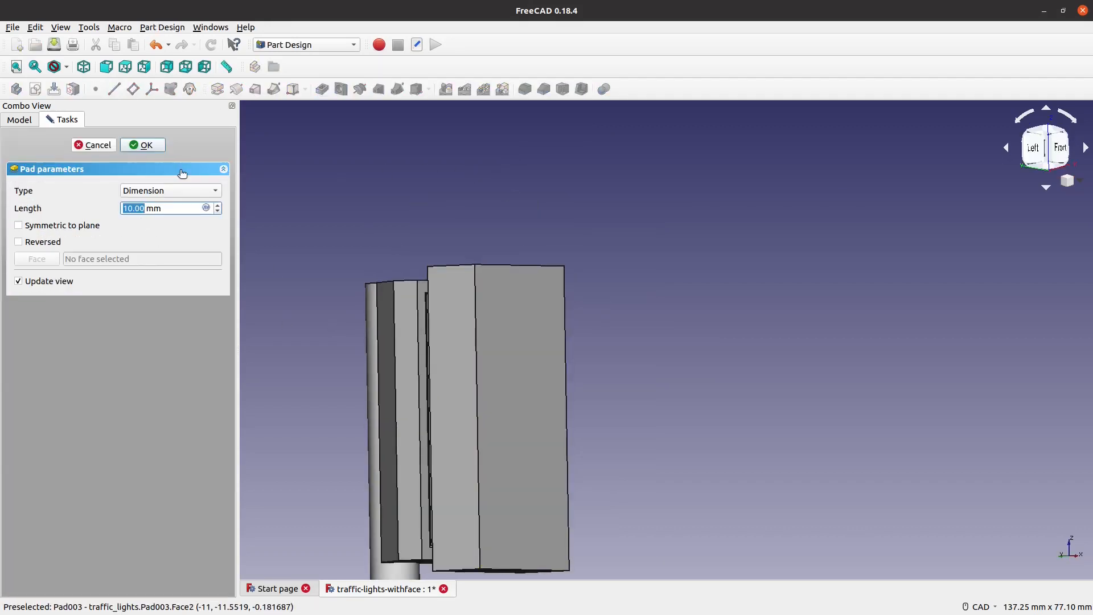
{"action": "type", "text": "2"}
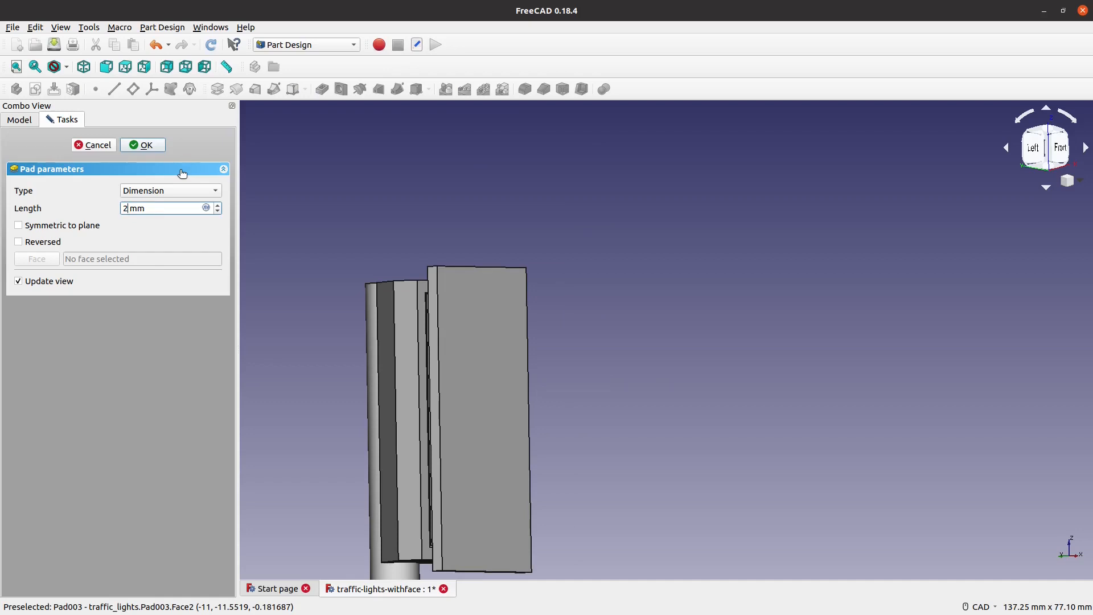
{"action": "middle_click_drag", "start_coordinate": [573, 418], "coordinate": [592, 321]}
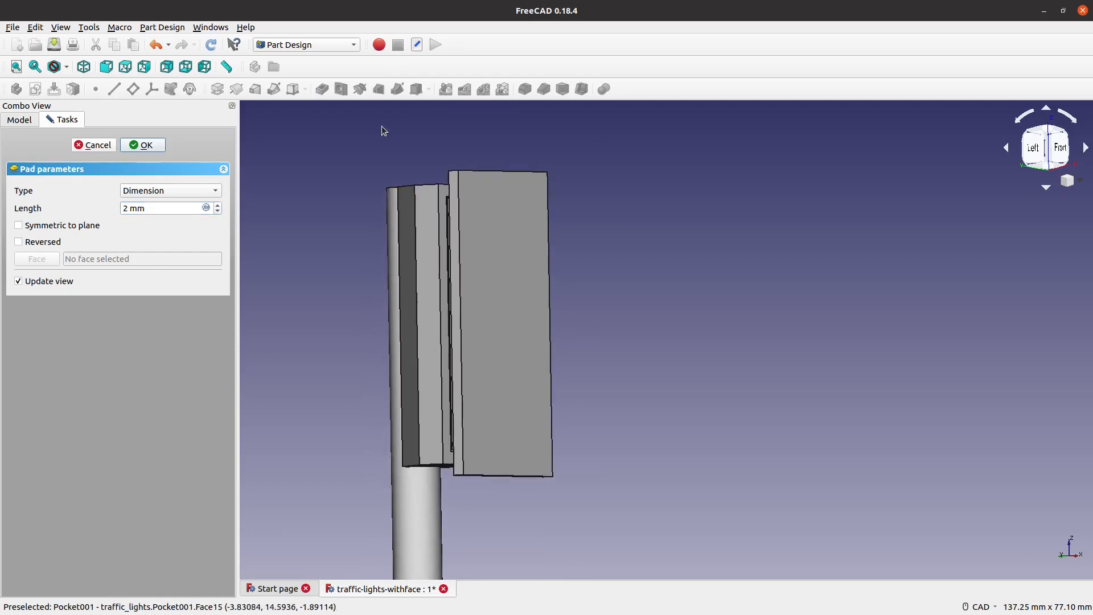
{"action": "left_click", "coordinate": [153, 150]}
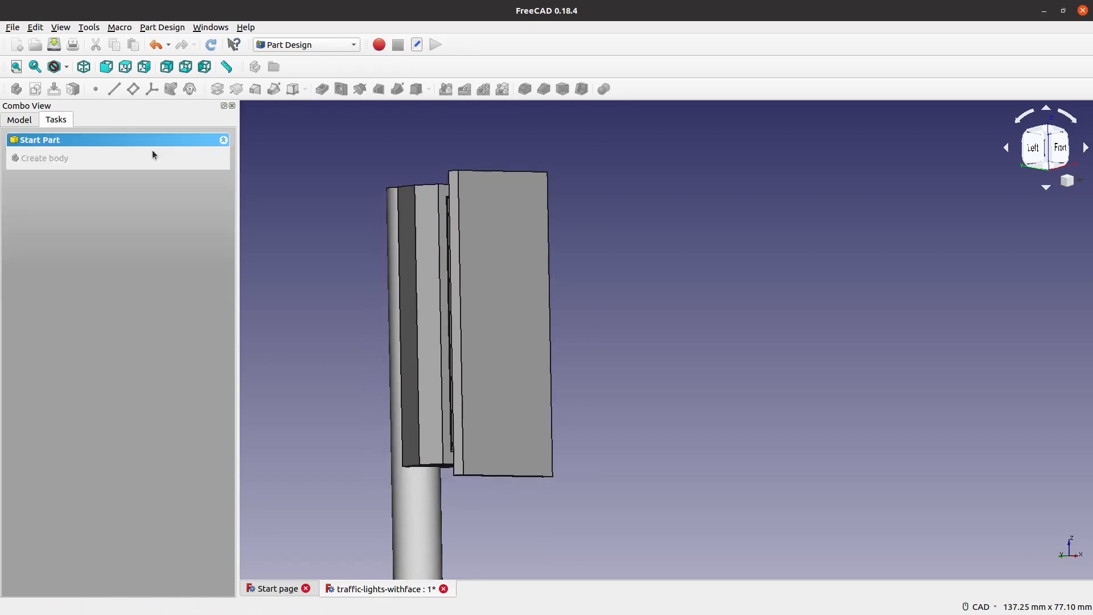
Fillet the short upper-left corner edge of the front plate with a 1 mm radius
{"action": "scroll", "coordinate": [501, 264], "scroll_direction": "up", "scroll_amount": 2}
{"action": "middle_click_drag", "start_coordinate": [535, 273], "coordinate": [726, 307]}
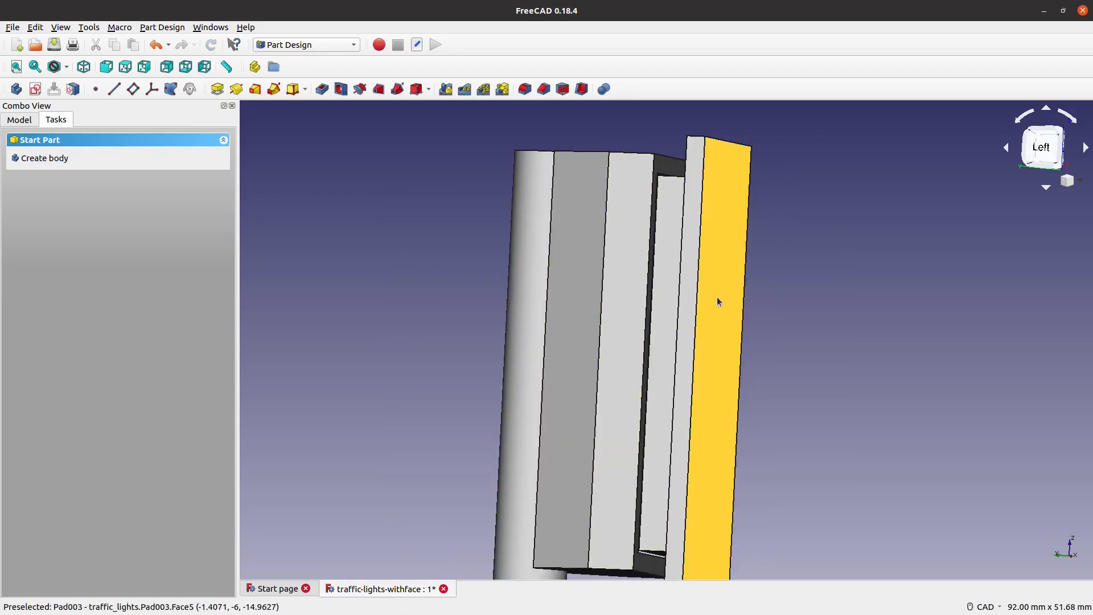
{"action": "middle_click_drag", "start_coordinate": [797, 213], "coordinate": [693, 248]}
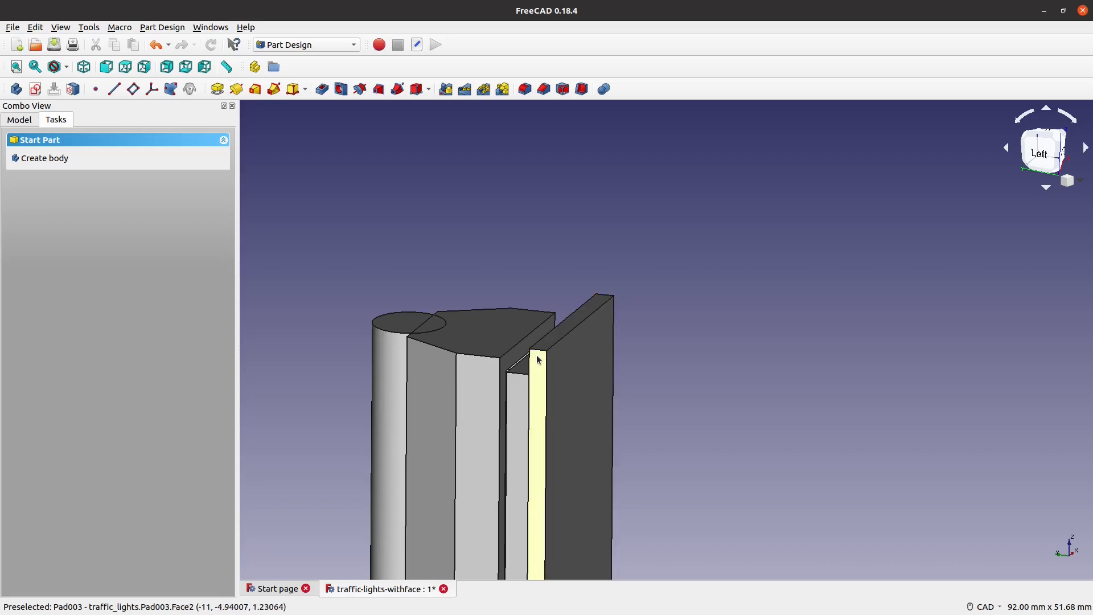
{"action": "middle_click_drag", "start_coordinate": [688, 455], "coordinate": [739, 344]}
{"action": "scroll", "coordinate": [698, 345], "scroll_direction": "up", "scroll_amount": 2}
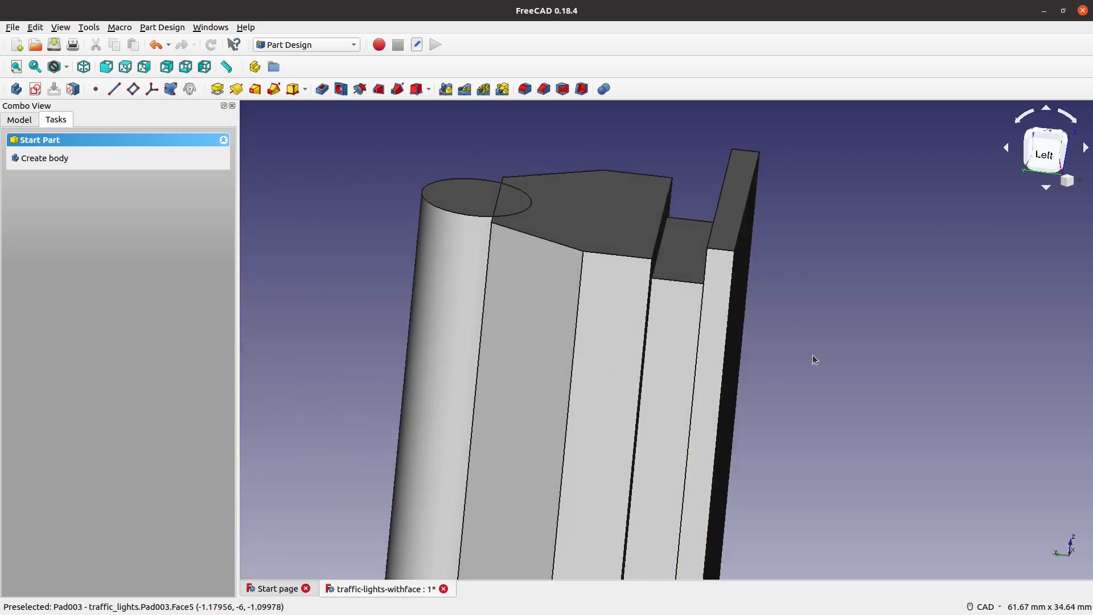
{"action": "left_click", "coordinate": [718, 249]}
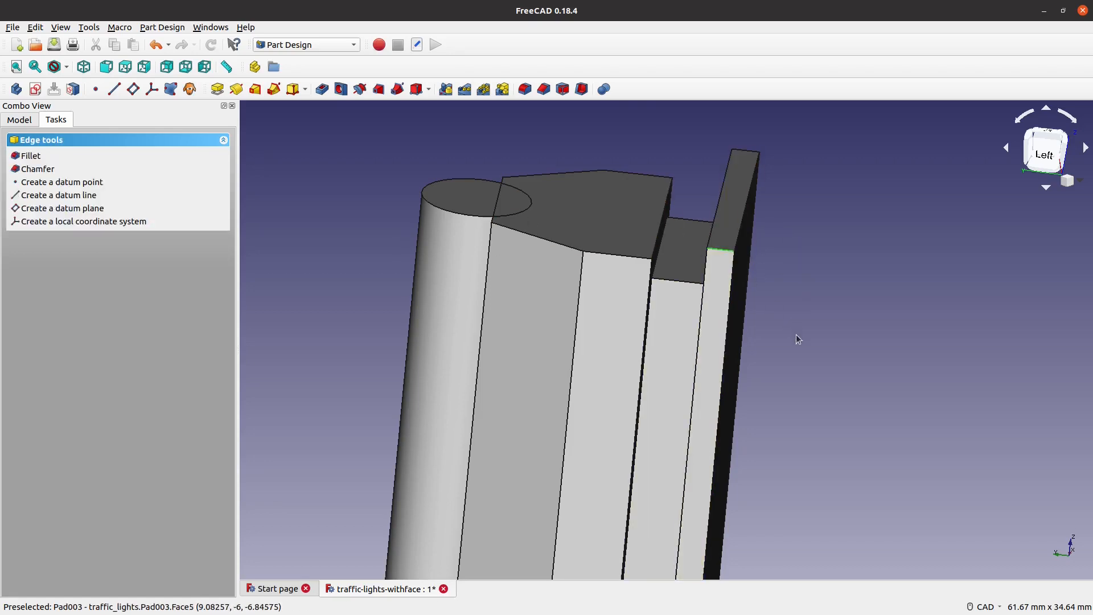
{"action": "scroll", "coordinate": [784, 362], "scroll_direction": "up", "scroll_amount": 3}
{"action": "scroll", "coordinate": [783, 354], "scroll_direction": "down", "scroll_amount": 6}
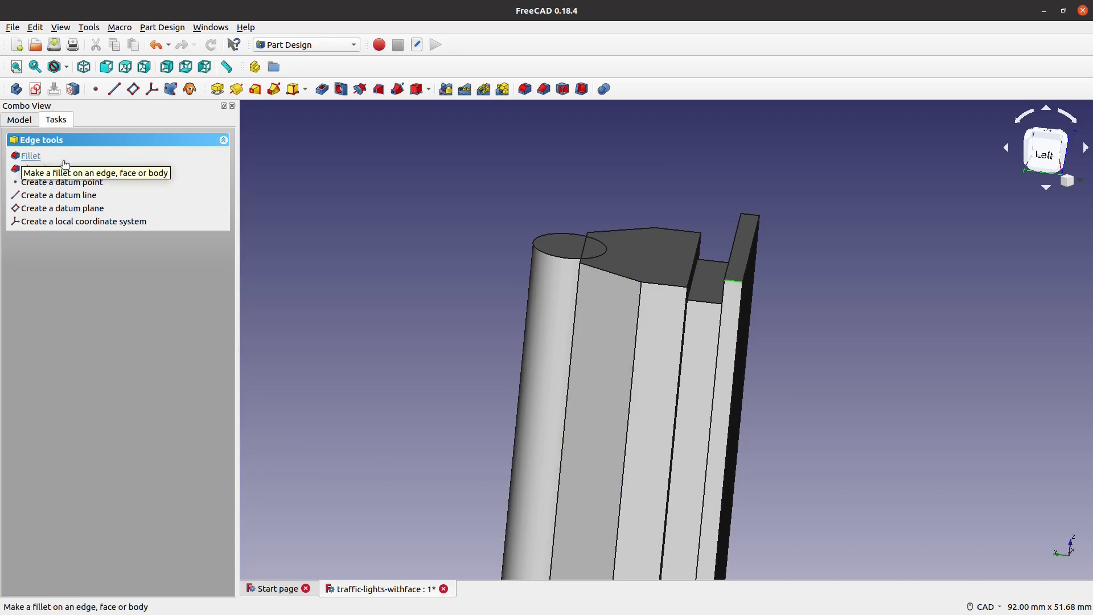
{"action": "left_click", "coordinate": [524, 90]}
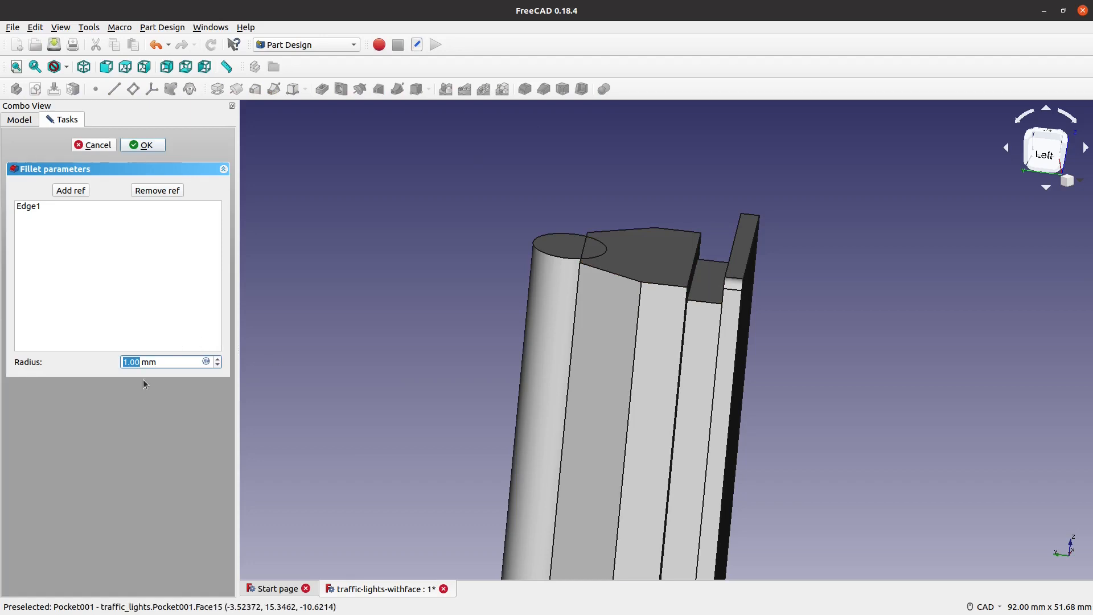
{"action": "left_click", "coordinate": [143, 145]}
Fillet the short upper-right corner edge of the front plate with a 1 mm radius
{"action": "middle_click_drag", "start_coordinate": [878, 357], "coordinate": [669, 337]}
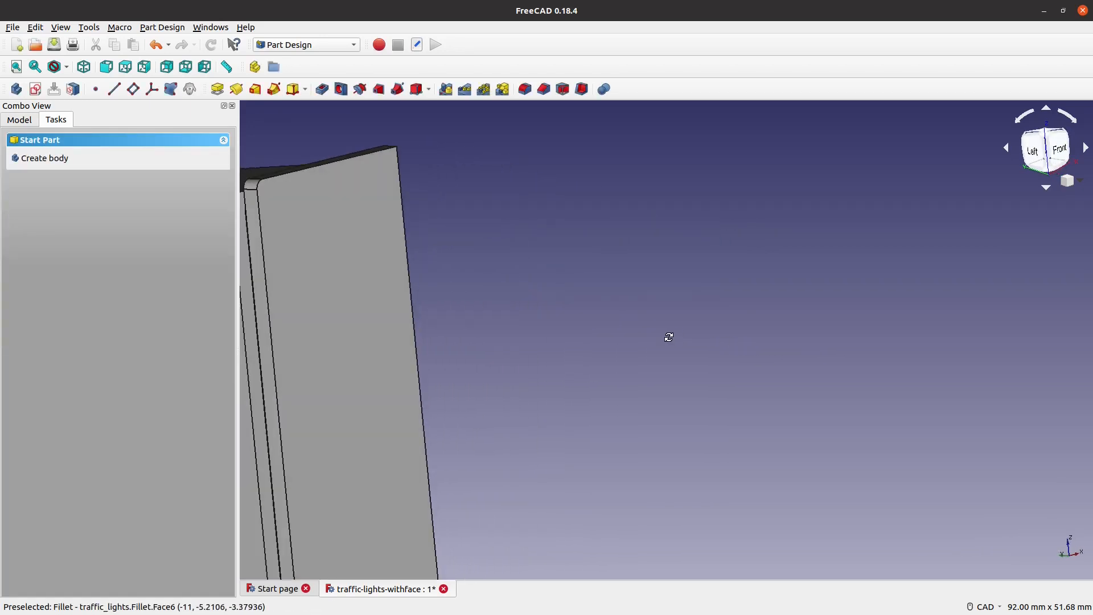
{"action": "middle_click_drag", "start_coordinate": [515, 301], "coordinate": [773, 349]}
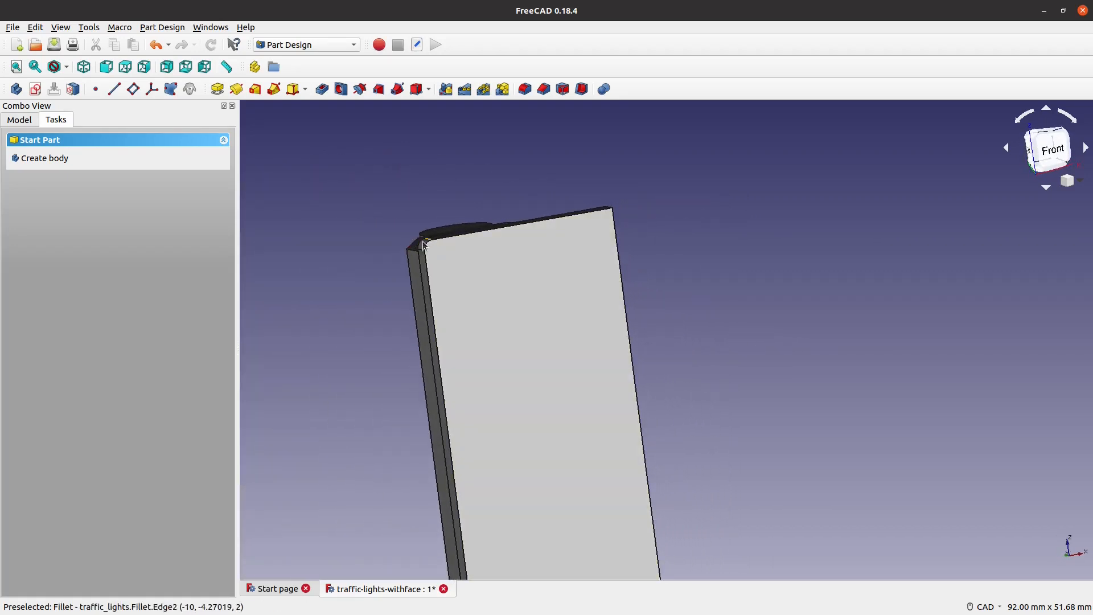
{"action": "middle_click_drag", "start_coordinate": [886, 286], "coordinate": [813, 341]}
{"action": "left_click", "coordinate": [452, 333]}
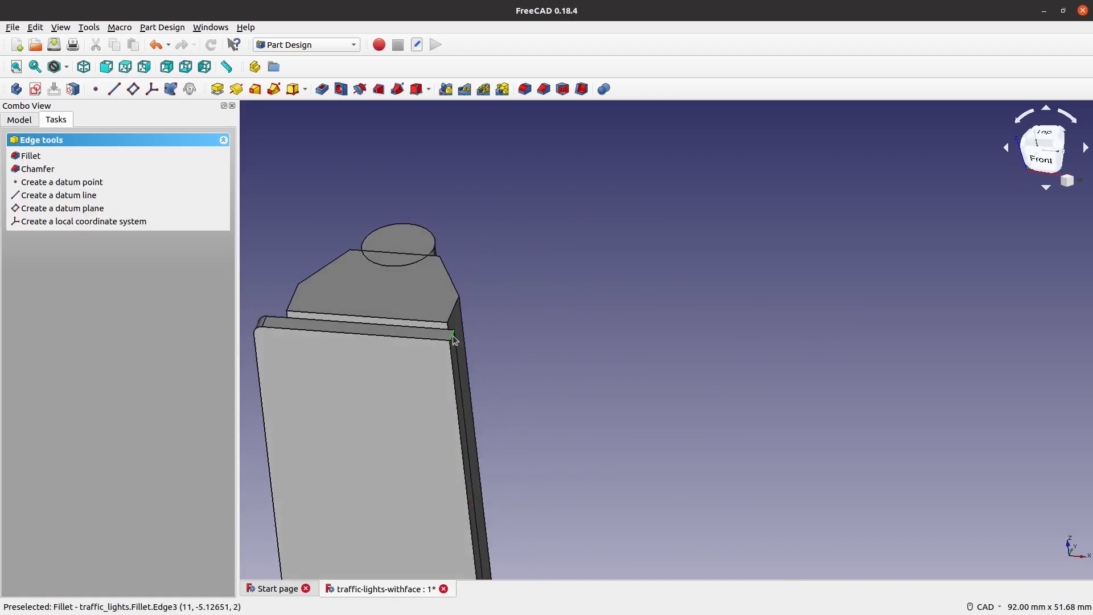
{"action": "left_click", "coordinate": [523, 93]}
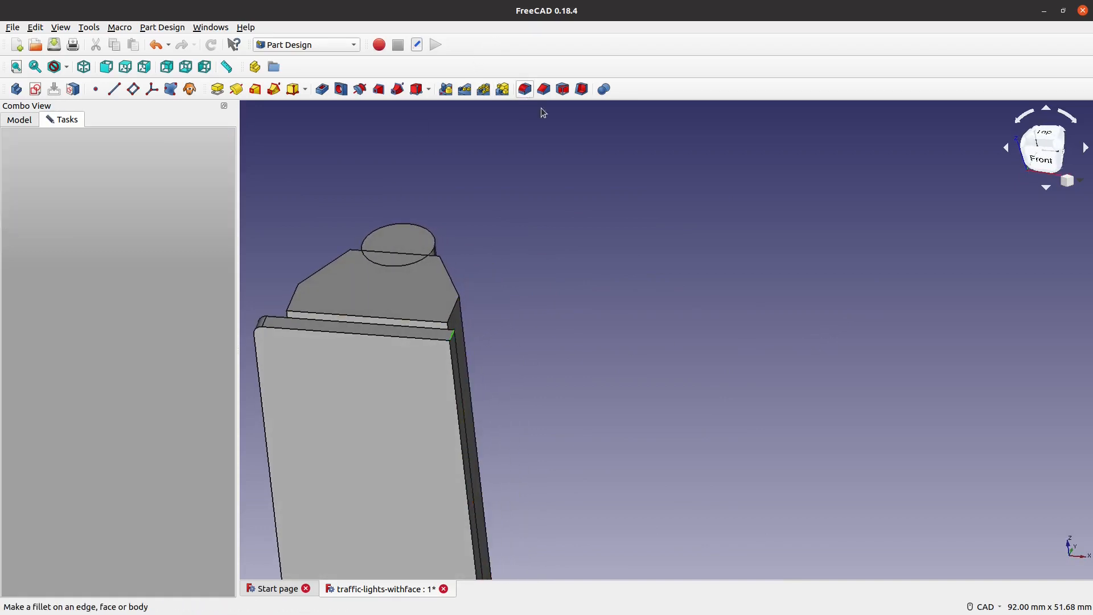
{"action": "middle_click_drag", "start_coordinate": [586, 451], "coordinate": [674, 279]}
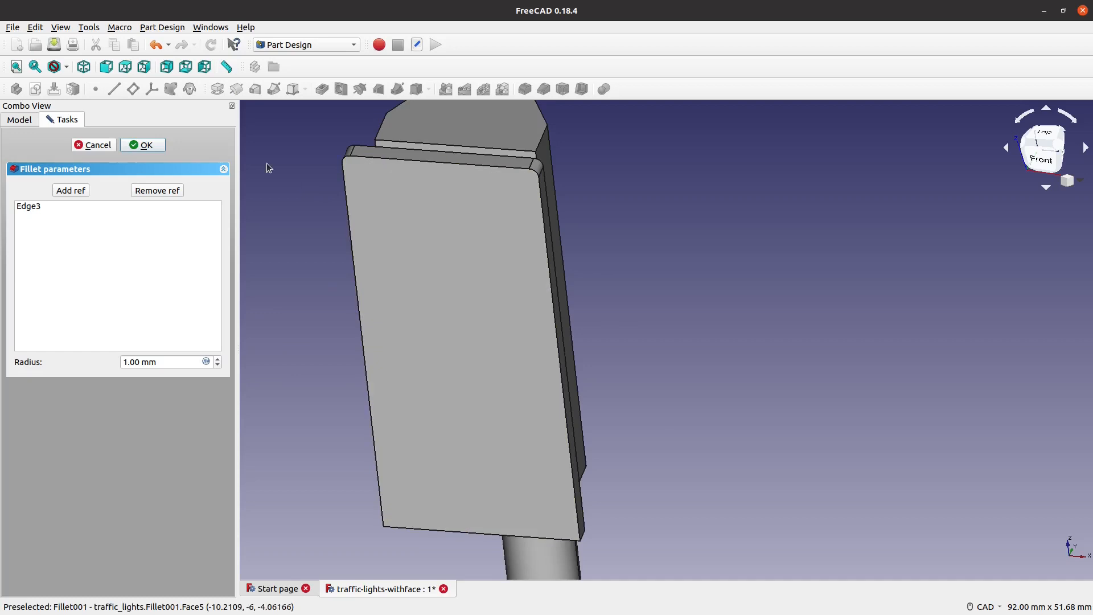
{"action": "left_click", "coordinate": [143, 145]}
Fillet the short lower-right corner edge of the front plate with a 1 mm radius
{"action": "middle_click_drag", "start_coordinate": [671, 498], "coordinate": [683, 334]}
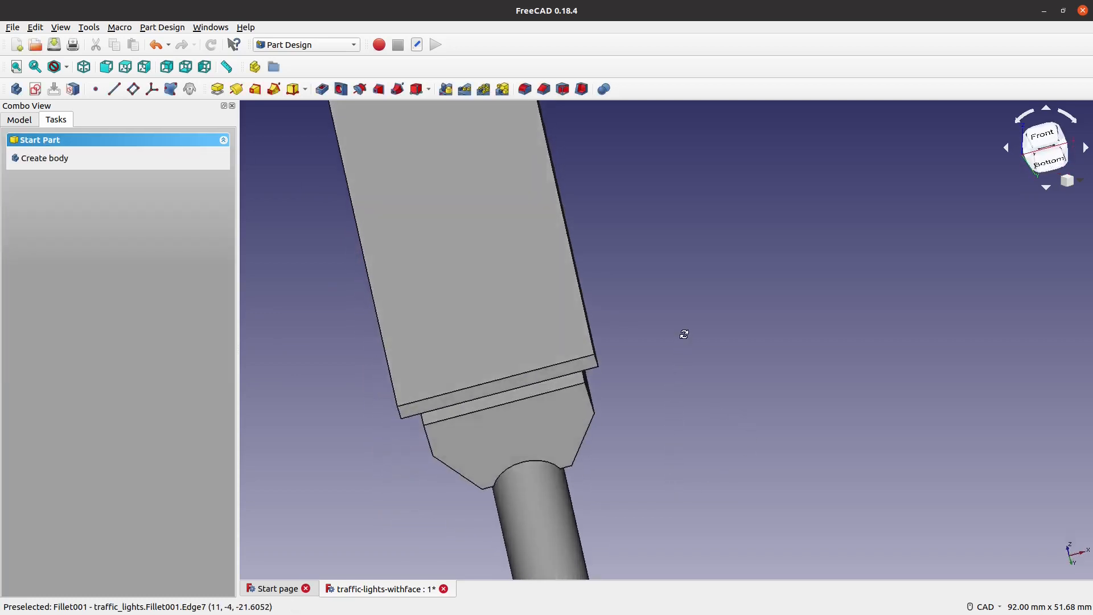
{"action": "left_click", "coordinate": [595, 360]}
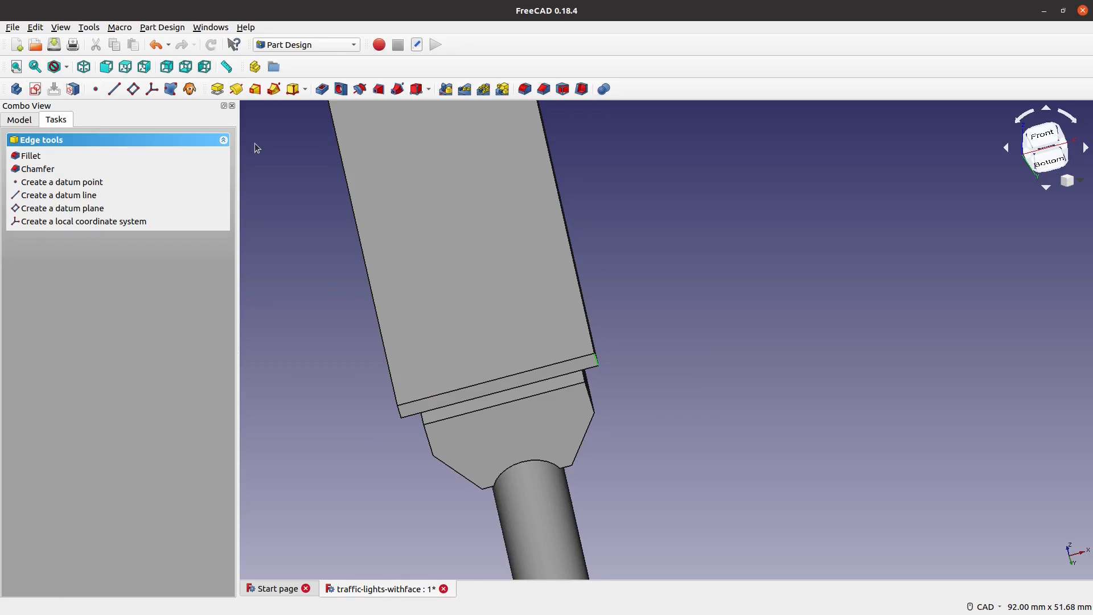
{"action": "left_click", "coordinate": [33, 156]}
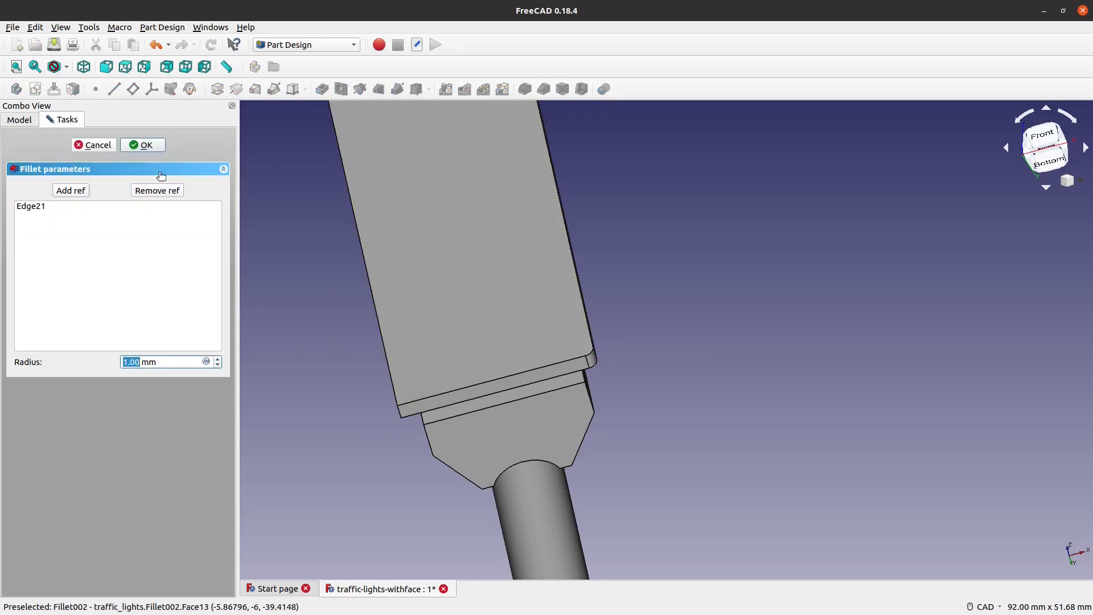
{"action": "left_click", "coordinate": [143, 144]}
Fillet the front plate's short lower-left corner edge with a 1 mm radius and show the document's model tree
{"action": "middle_click_drag", "start_coordinate": [346, 442], "coordinate": [456, 386]}
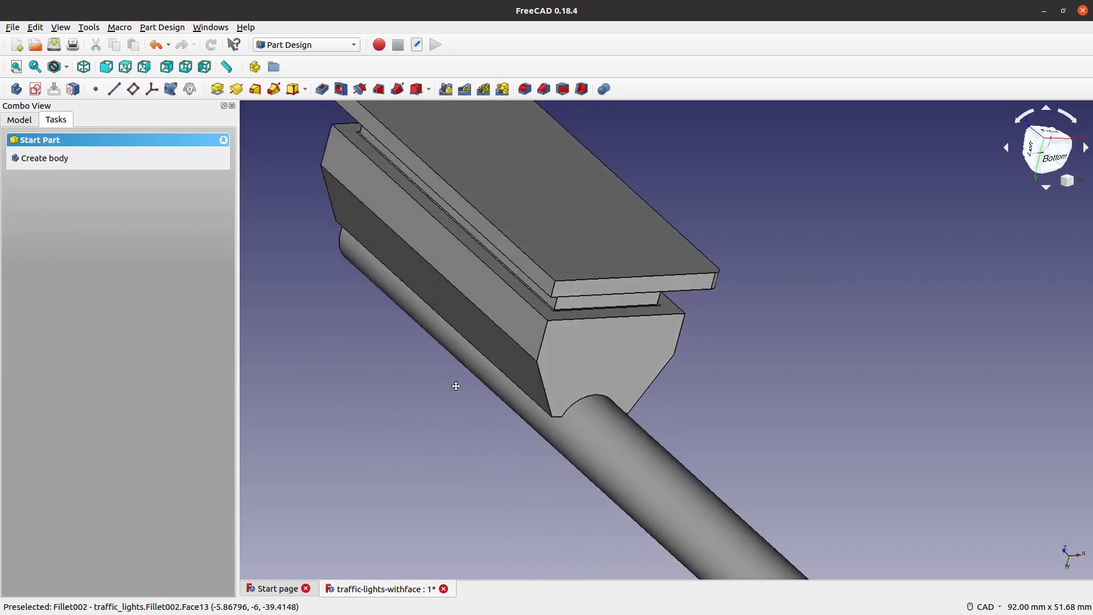
{"action": "left_click", "coordinate": [551, 285]}
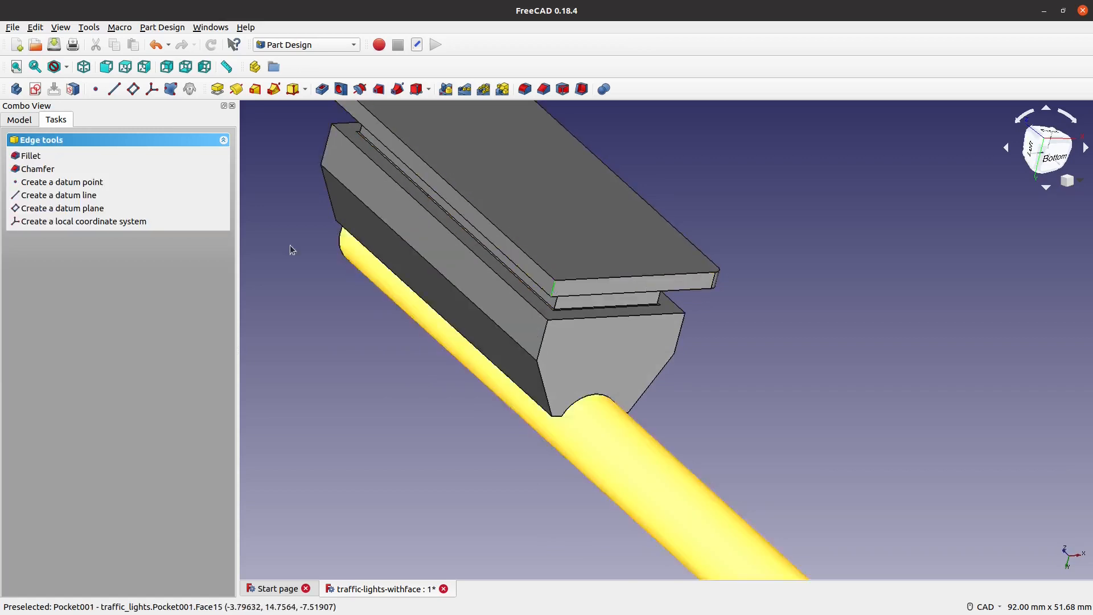
{"action": "left_click", "coordinate": [31, 155]}
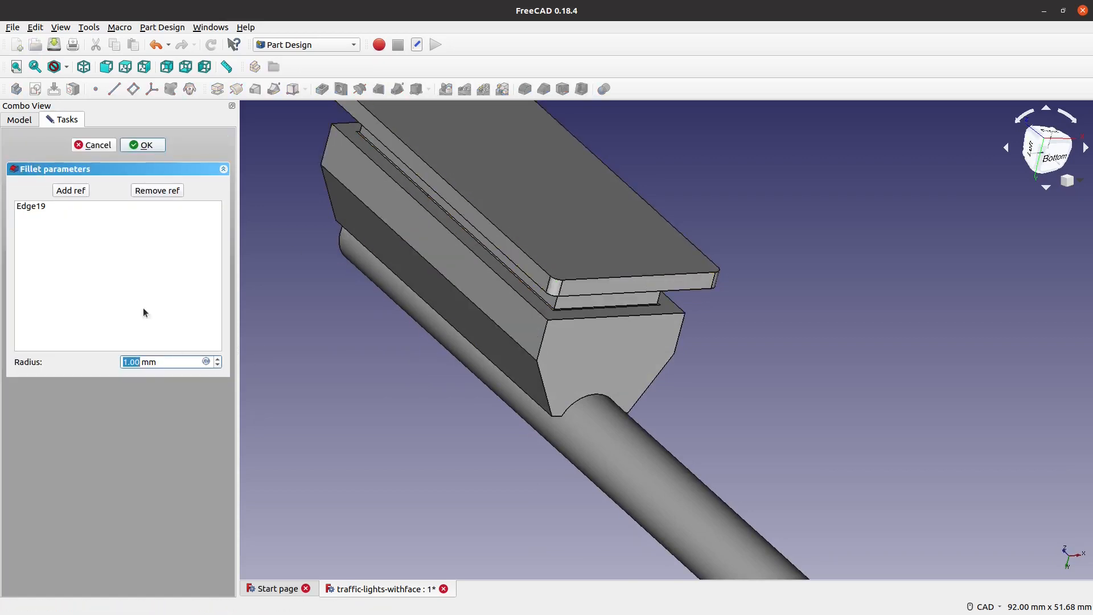
{"action": "left_click", "coordinate": [142, 145]}
{"action": "middle_click_drag", "start_coordinate": [757, 227], "coordinate": [665, 319]}
{"action": "scroll", "coordinate": [647, 285], "scroll_direction": "down", "scroll_amount": 2}
{"action": "middle_click_drag", "start_coordinate": [663, 257], "coordinate": [685, 290]}
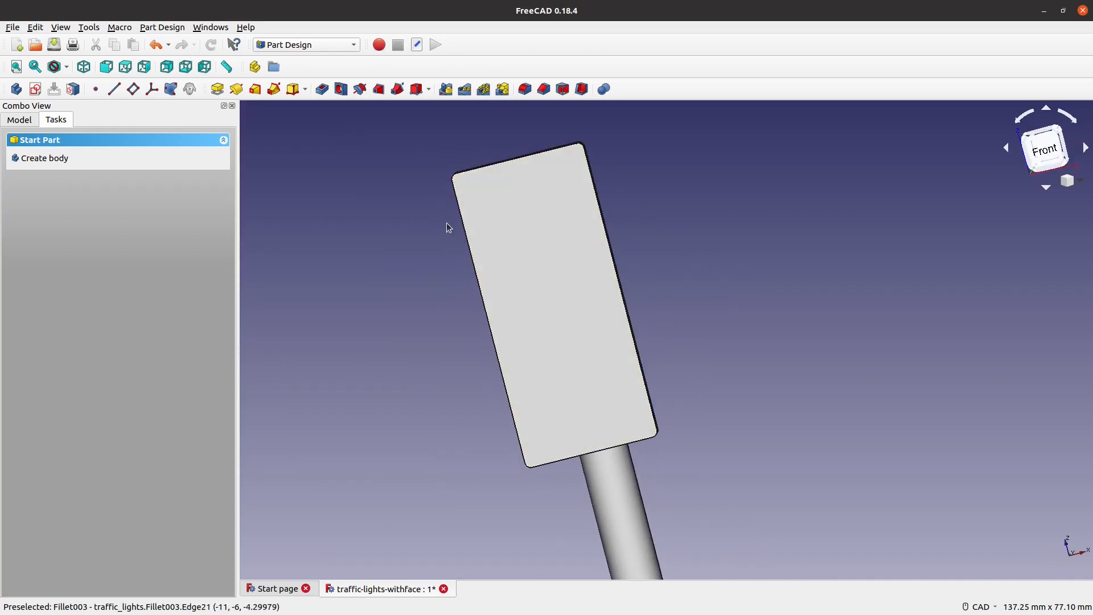
{"action": "left_click", "coordinate": [21, 120]}
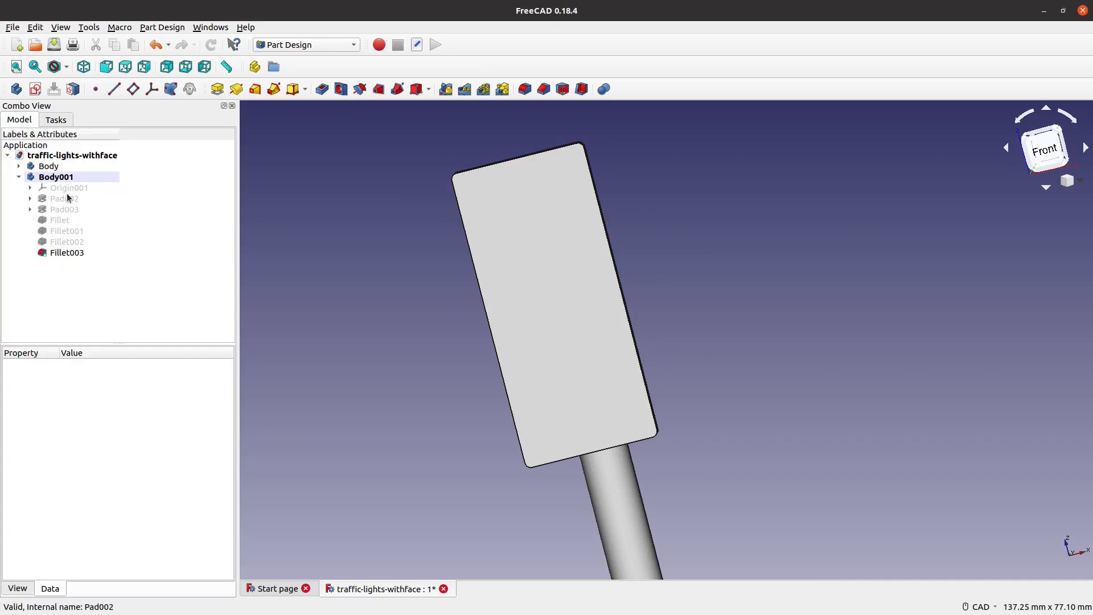
Create a new sketch on the front face of the rounded front plate
{"action": "scroll", "coordinate": [739, 285], "scroll_direction": "down", "scroll_amount": 2}
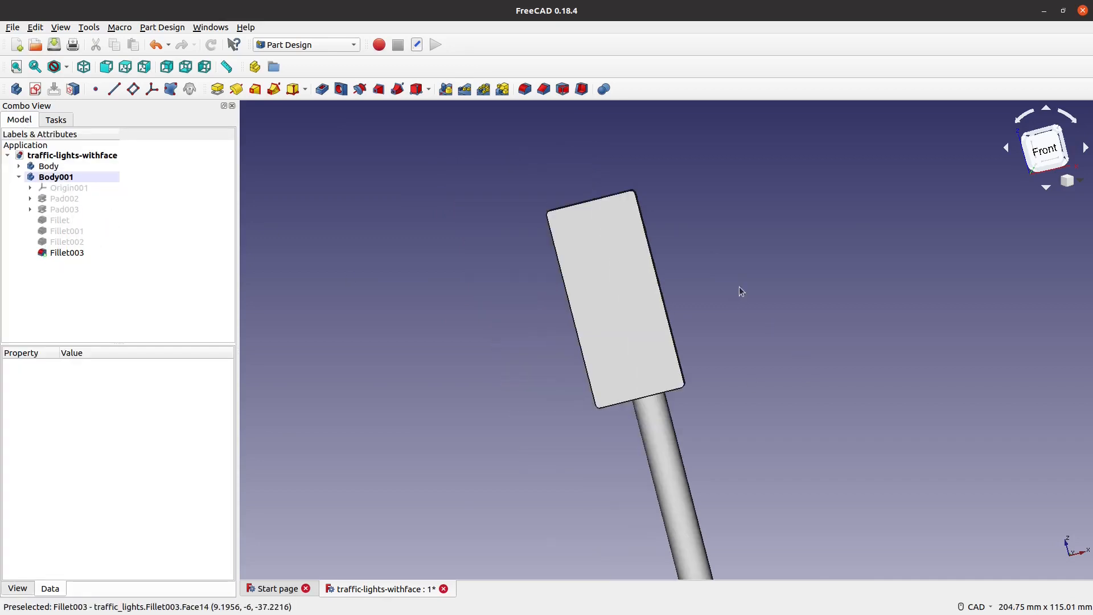
{"action": "middle_click_drag", "start_coordinate": [749, 426], "coordinate": [690, 309]}
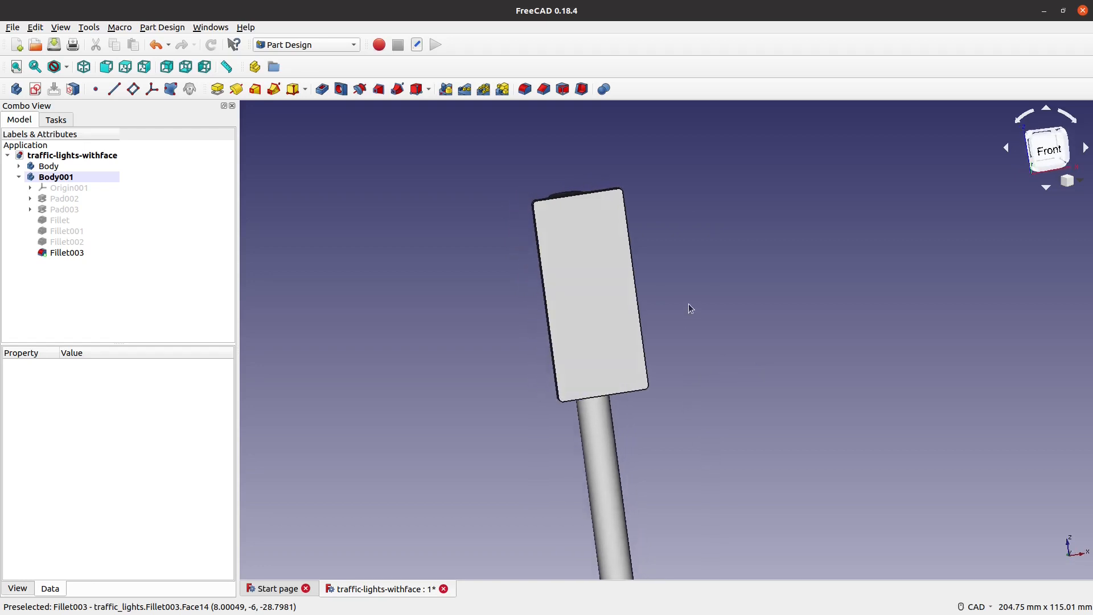
{"action": "left_click", "coordinate": [601, 258]}
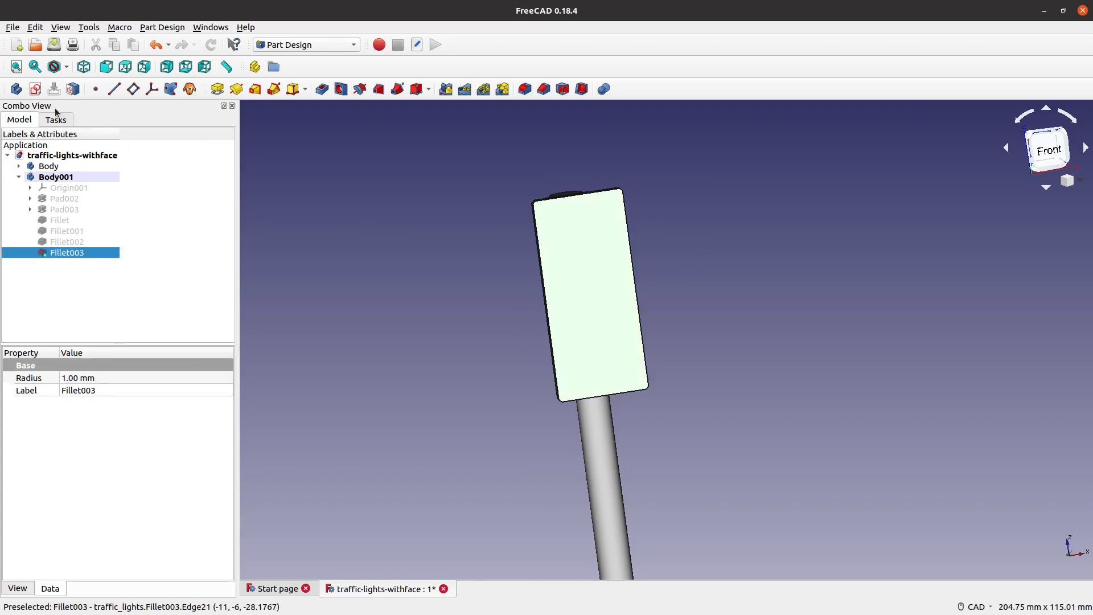
{"action": "left_click", "coordinate": [35, 90]}
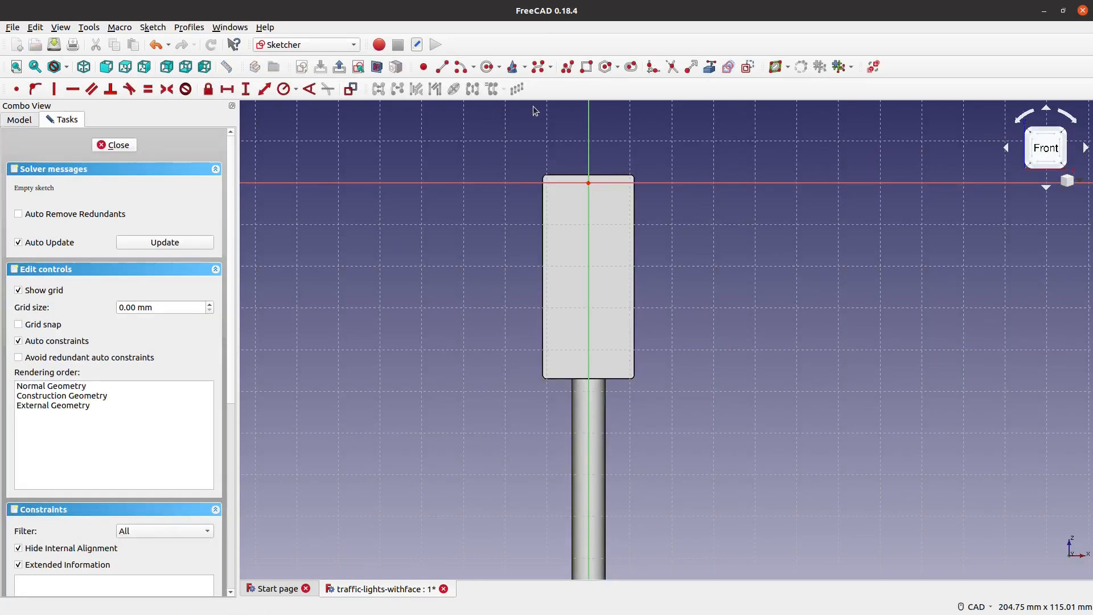
Sketch three circles in a column down the front plate near its vertical centreline, the uppermost about 4.1 mm in radius
{"action": "left_click", "coordinate": [487, 67]}
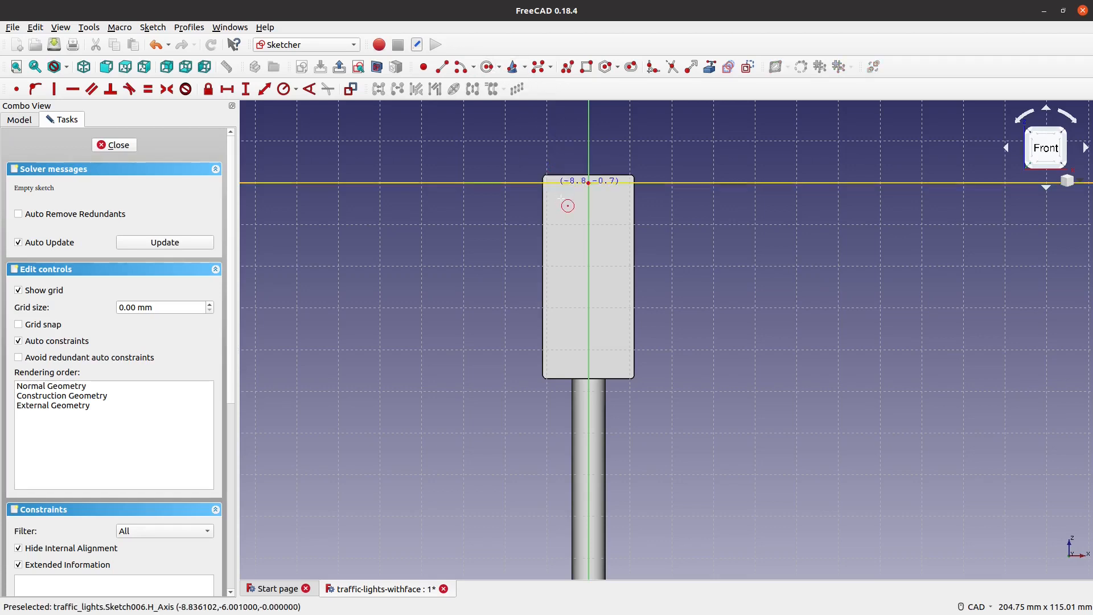
{"action": "left_click", "coordinate": [588, 220]}
{"action": "left_click", "coordinate": [596, 231]}
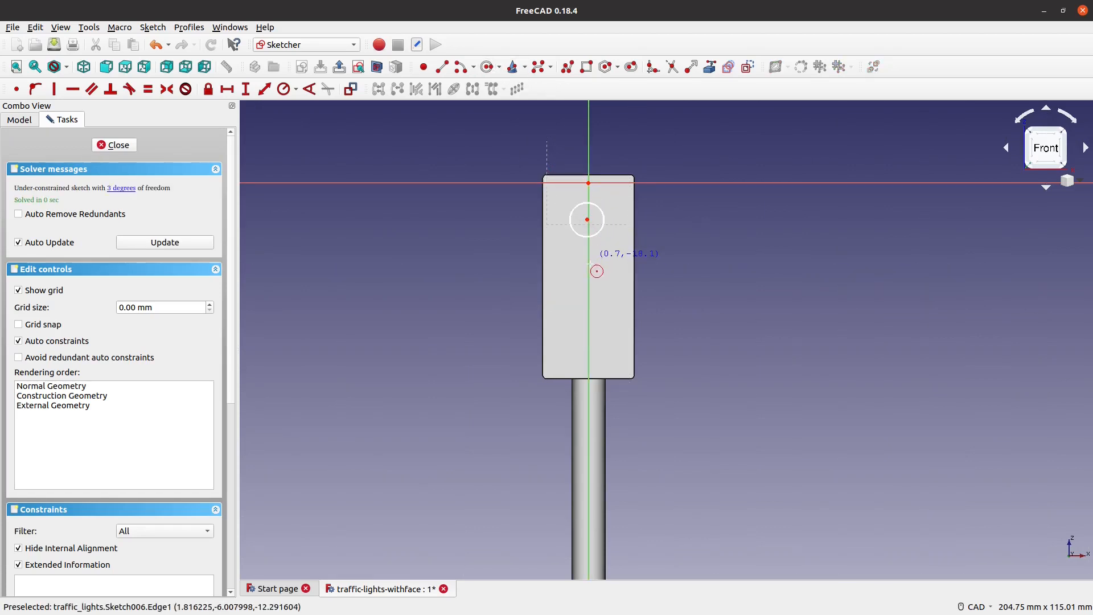
{"action": "left_click", "coordinate": [600, 298]}
{"action": "left_click", "coordinate": [590, 329]}
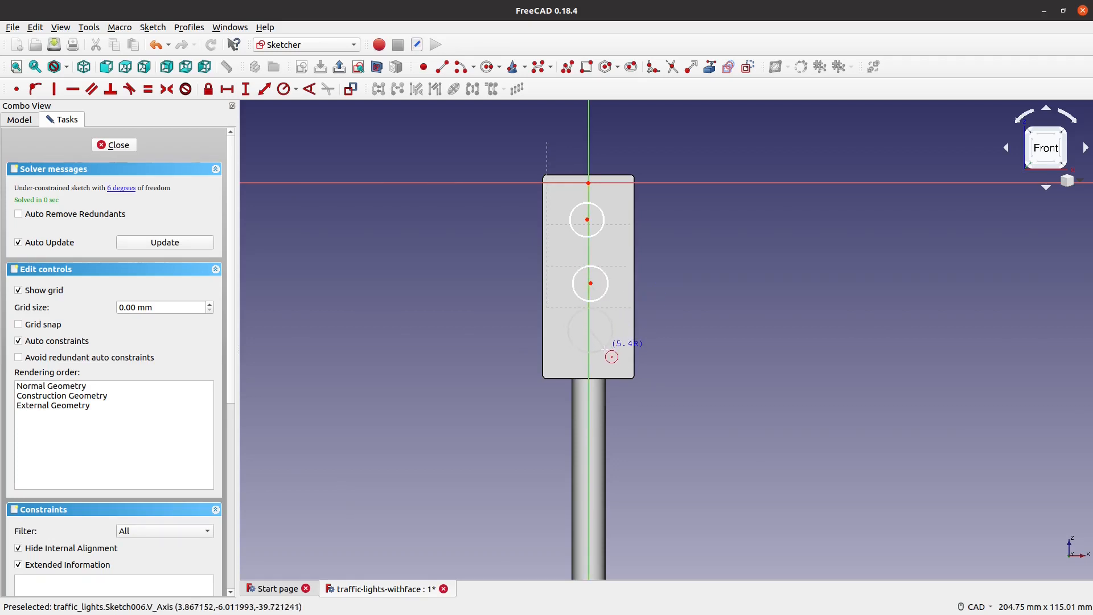
{"action": "left_click", "coordinate": [603, 345]}
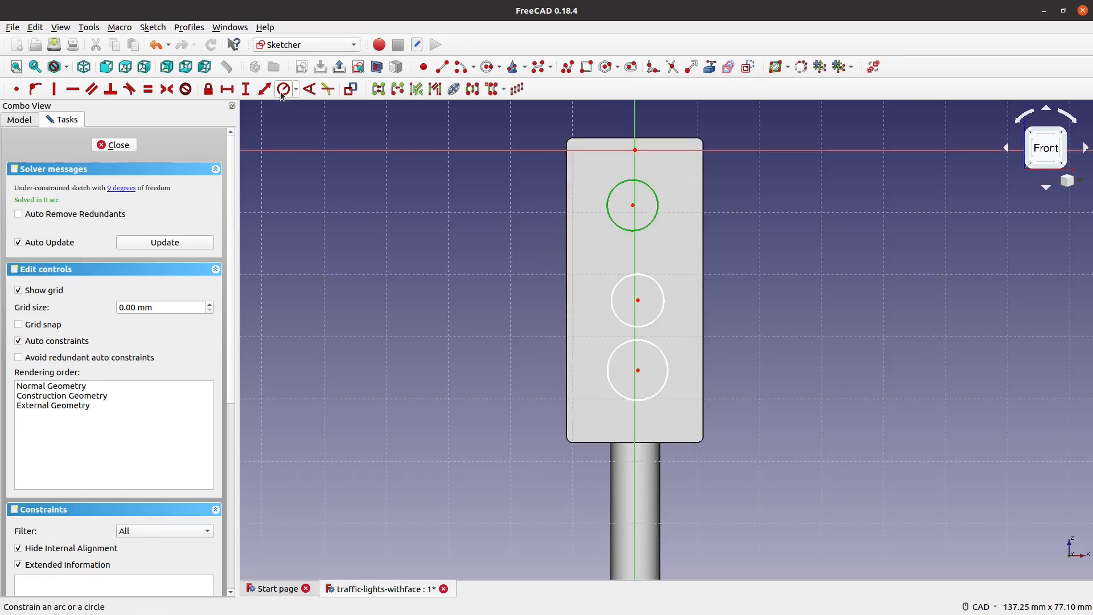
Constrain the uppermost circle's radius to 4 mm
{"action": "left_click", "coordinate": [283, 89]}
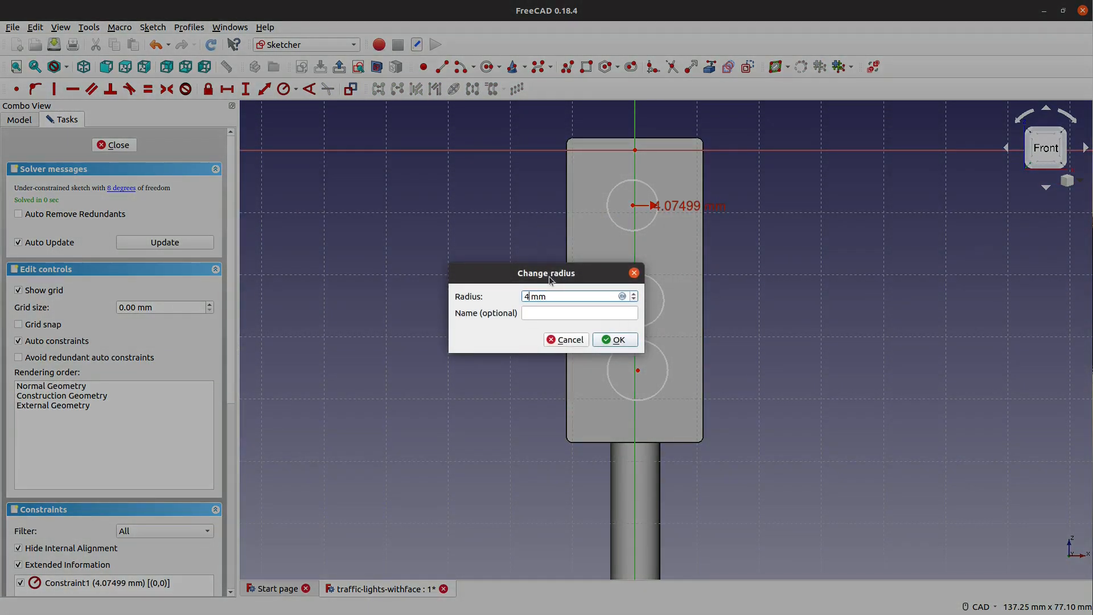
{"action": "type", "text": "4"}
{"action": "left_click", "coordinate": [613, 341]}
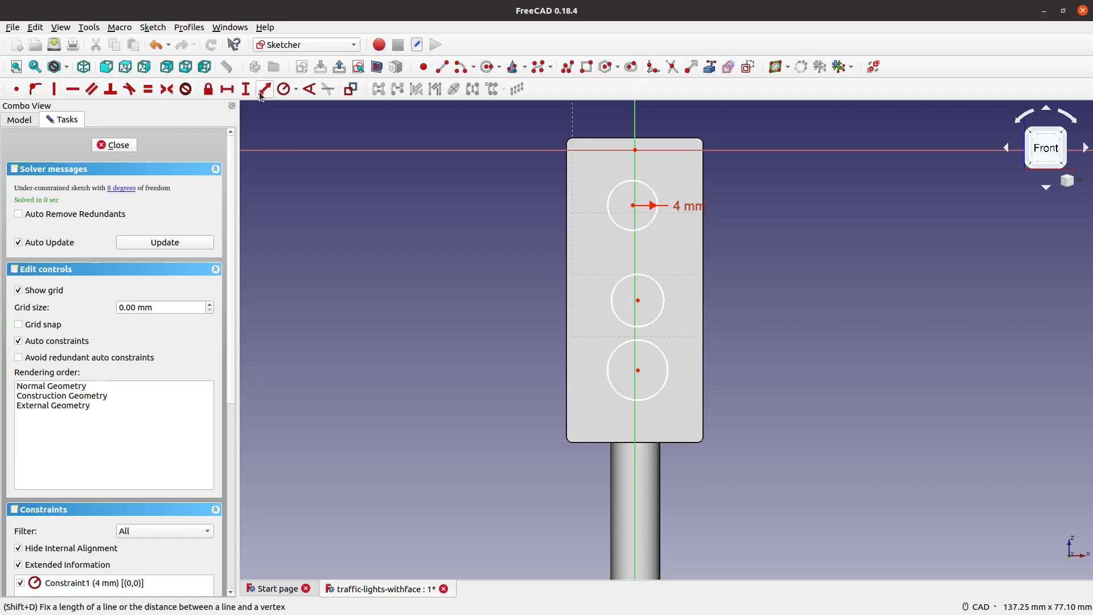
Apply an equality constraint to the light circles so they share the same radius
{"action": "left_click", "coordinate": [154, 91]}
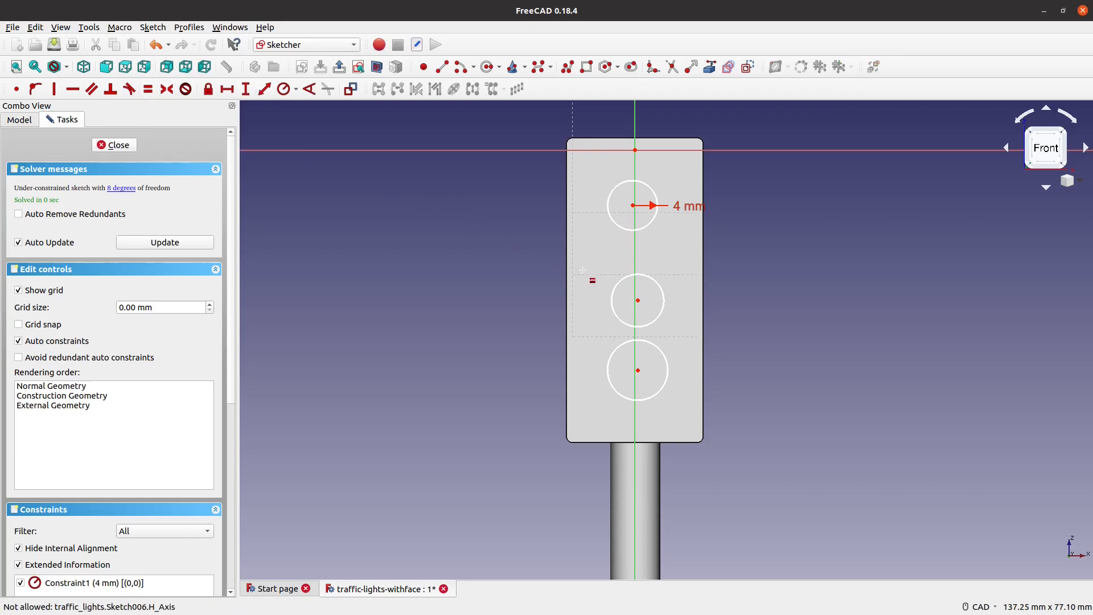
Constrain the three circles on the front plate to equal radii with the Equal constraint
{"action": "left_click", "coordinate": [613, 291]}
{"action": "left_click", "coordinate": [617, 225]}
{"action": "left_click", "coordinate": [623, 326]}
{"action": "left_click", "coordinate": [629, 323]}
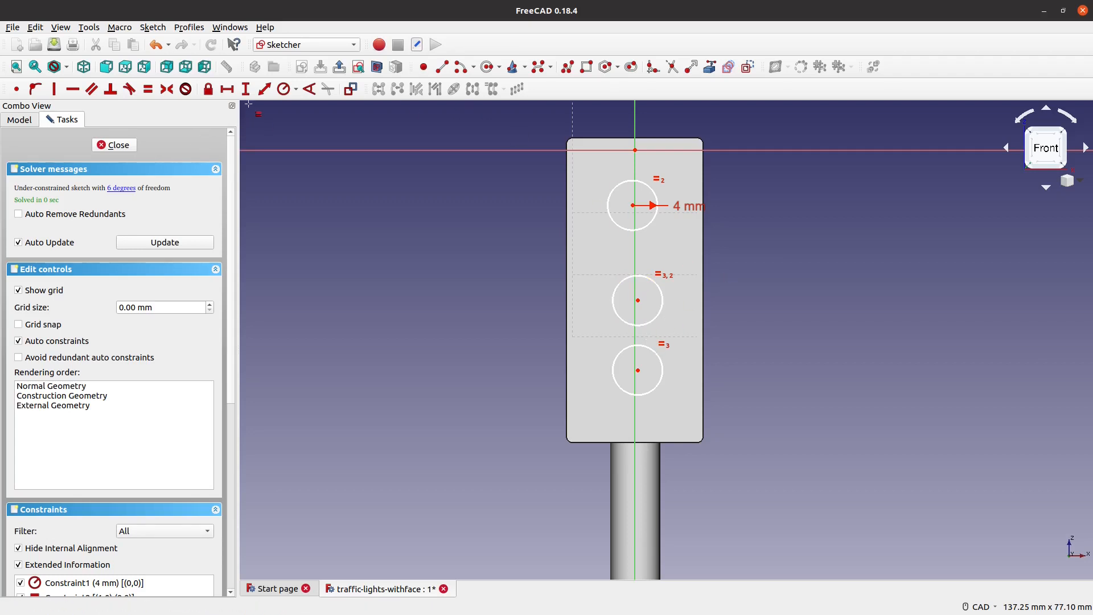
Set the horizontal distance between the sketch origin and the upper circle's centre to 0 mm
{"action": "left_click", "coordinate": [227, 89]}
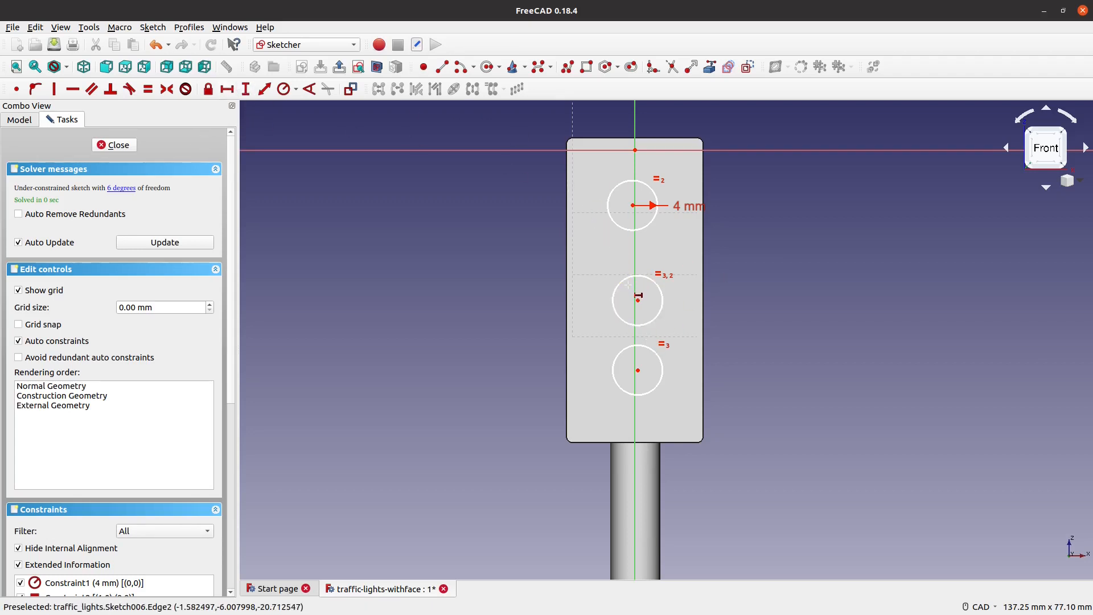
{"action": "left_click", "coordinate": [635, 149]}
{"action": "left_click", "coordinate": [633, 205]}
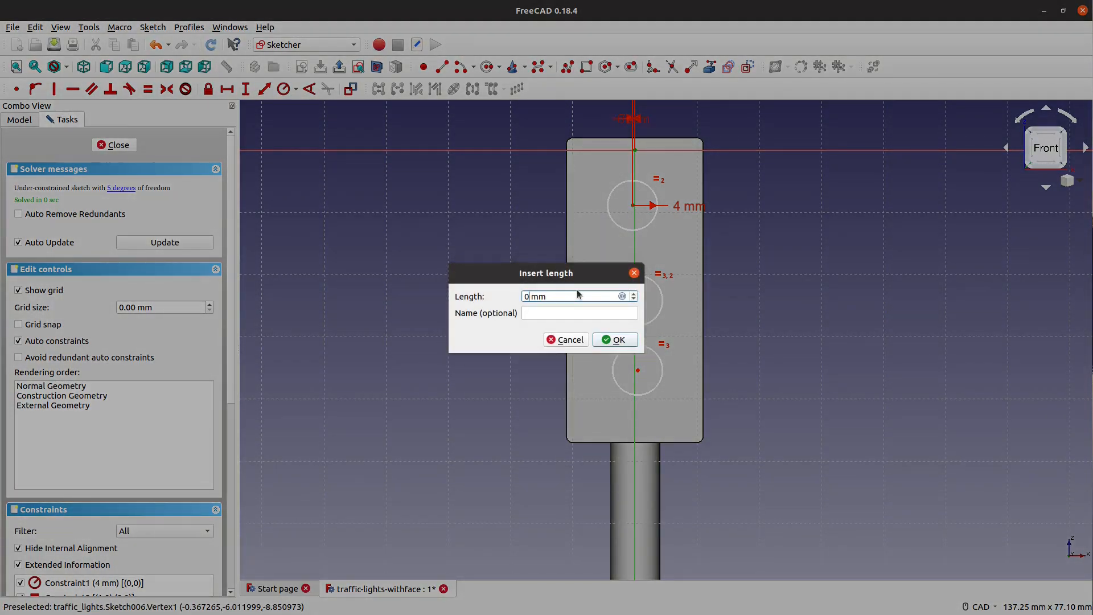
{"action": "key", "text": "Return"}
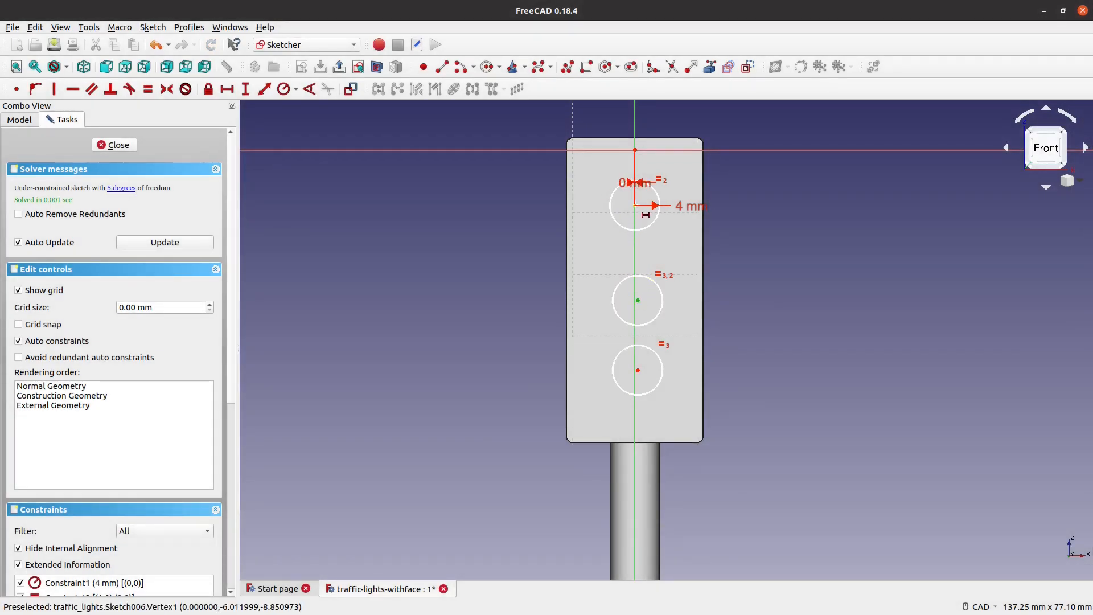
Align the middle circle with the upper one and the lower circle with the middle one using 0 mm horizontal distances between centres
{"action": "left_click", "coordinate": [634, 204]}
{"action": "type", "text": "0"}
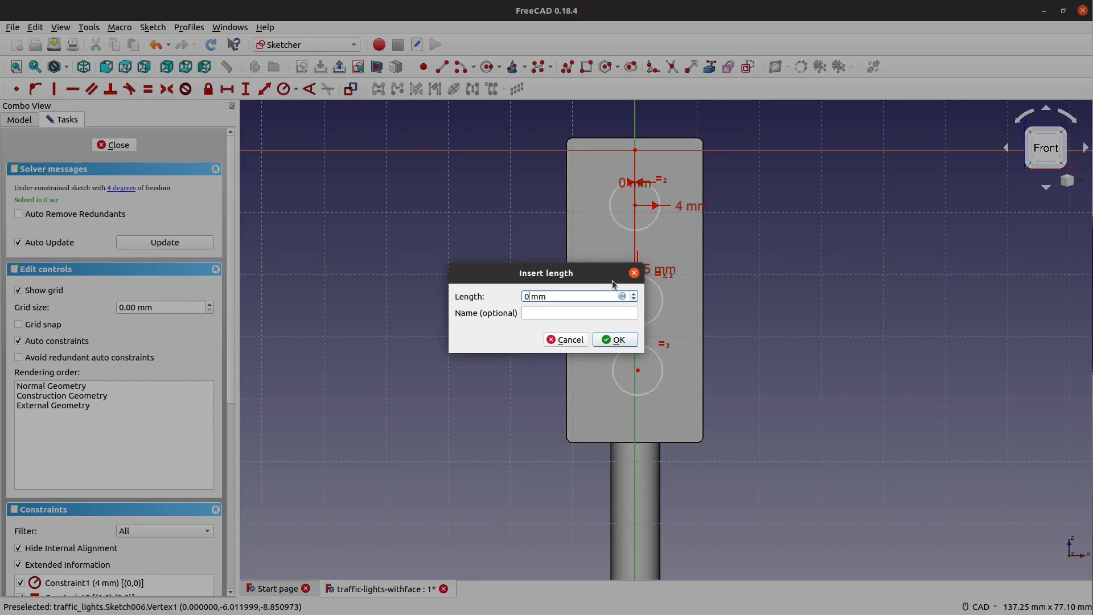
{"action": "key", "text": "Return"}
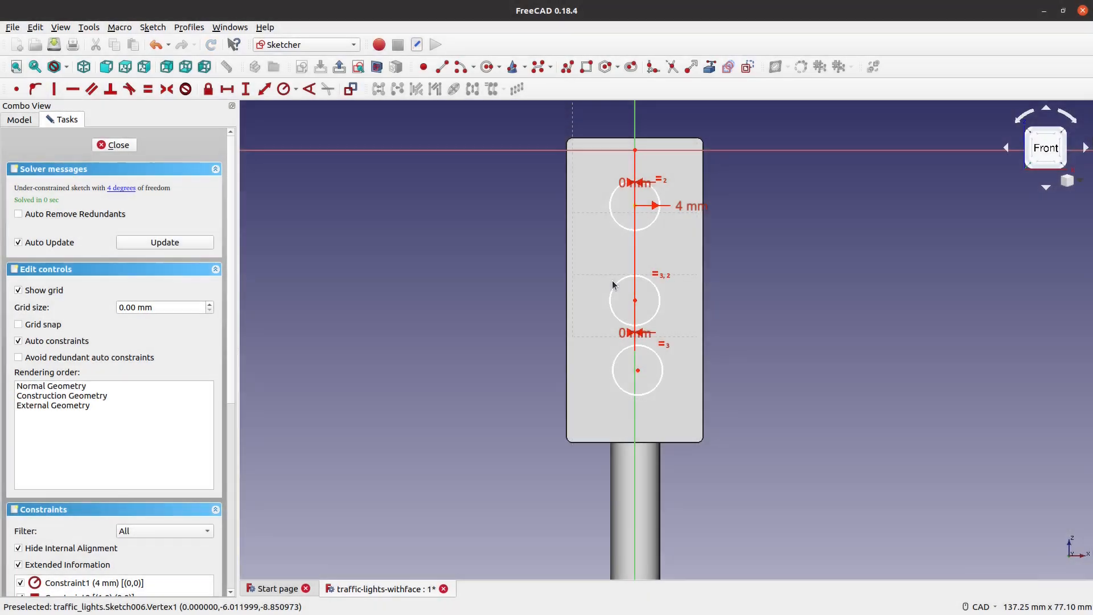
{"action": "left_click", "coordinate": [637, 370]}
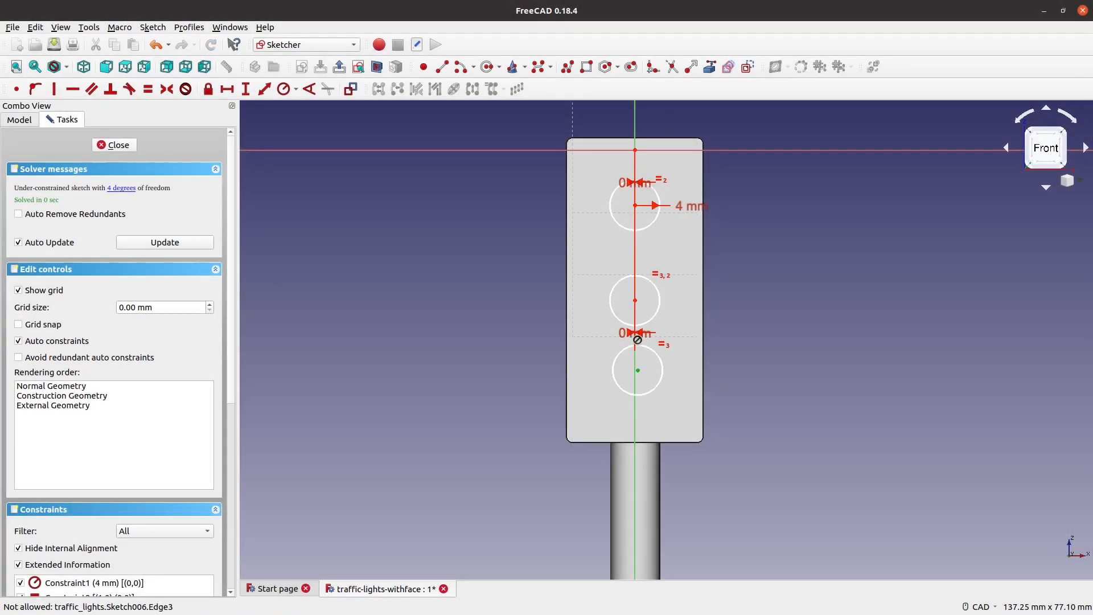
{"action": "left_click", "coordinate": [636, 301]}
{"action": "type", "text": "0"}
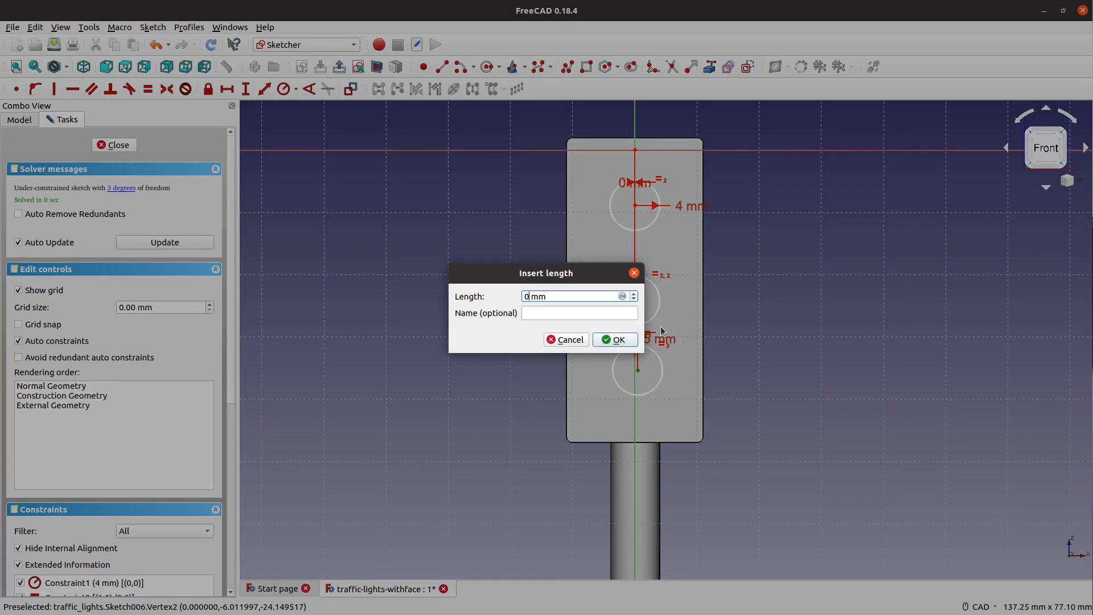
{"action": "key", "text": "Return"}
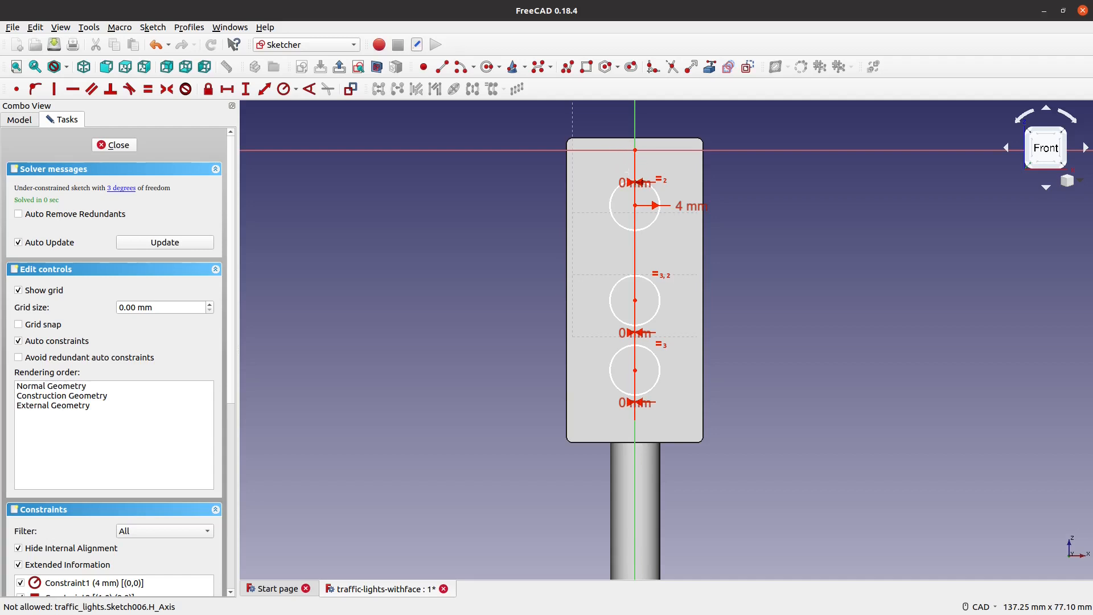
Set the vertical distance from the sketch origin to the upper circle's centre to 7.5 mm
{"action": "left_click", "coordinate": [245, 89]}
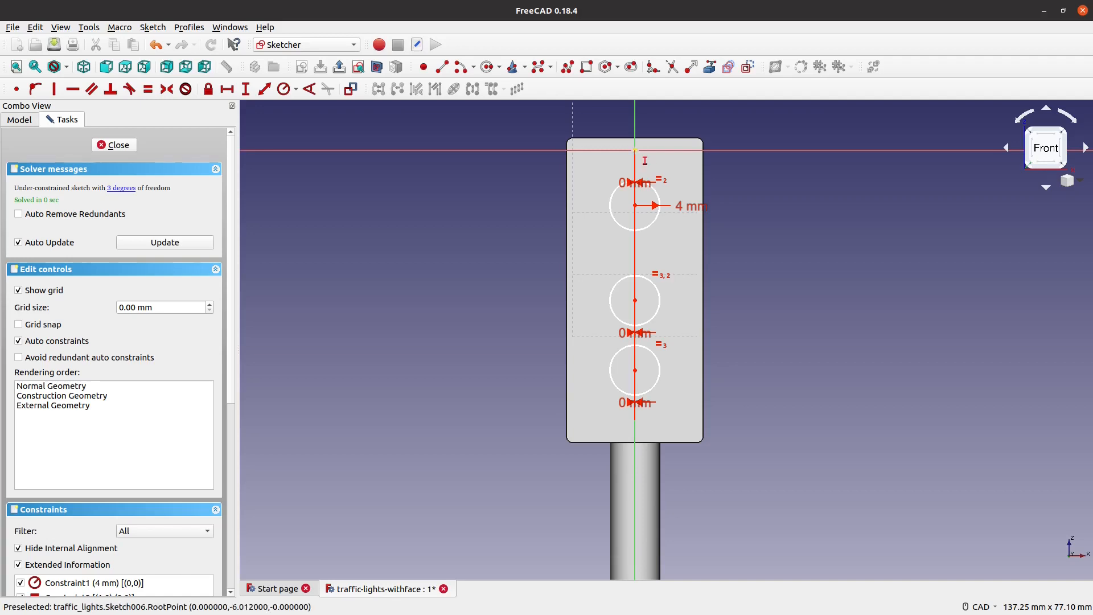
{"action": "left_click", "coordinate": [635, 150]}
{"action": "left_click", "coordinate": [634, 205]}
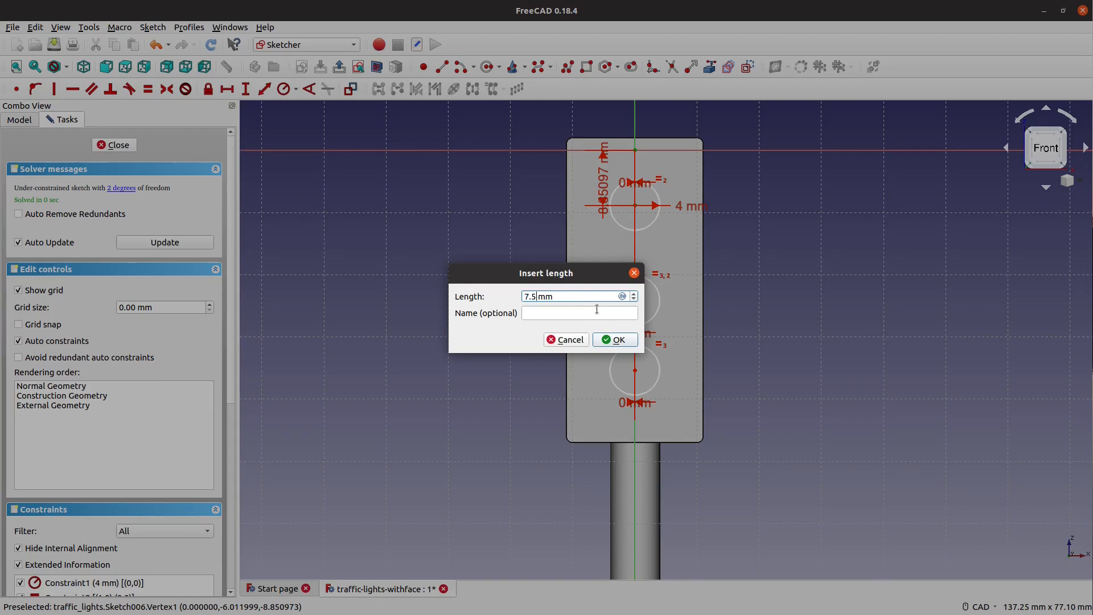
{"action": "left_click", "coordinate": [617, 341]}
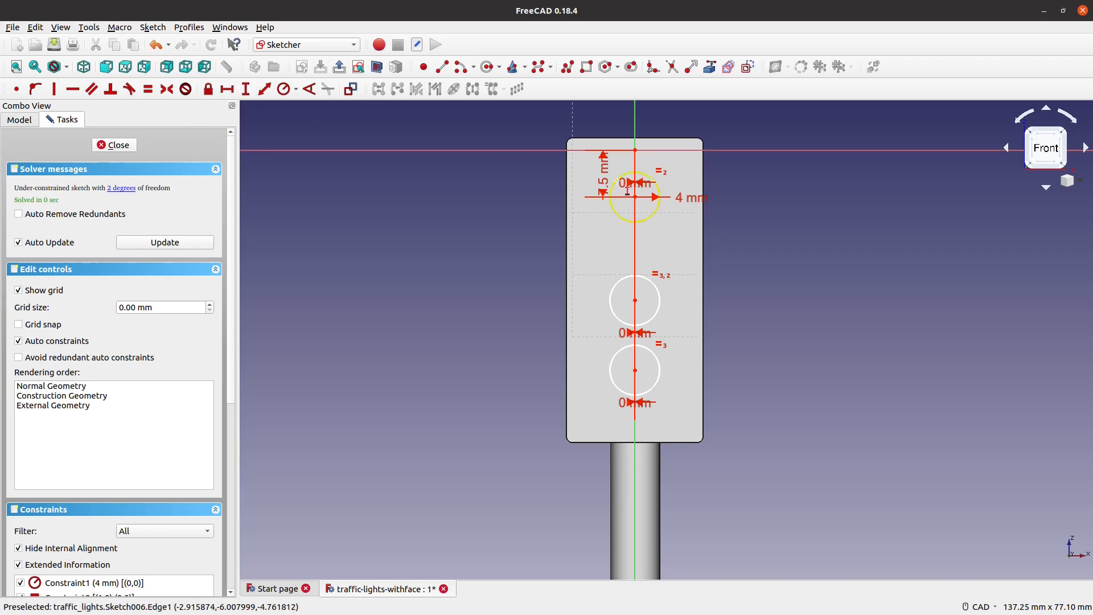
Set the vertical distances from the upper to the middle circle and from the middle to the lower circle to 15 mm, and close the sketch
{"action": "left_click", "coordinate": [636, 300]}
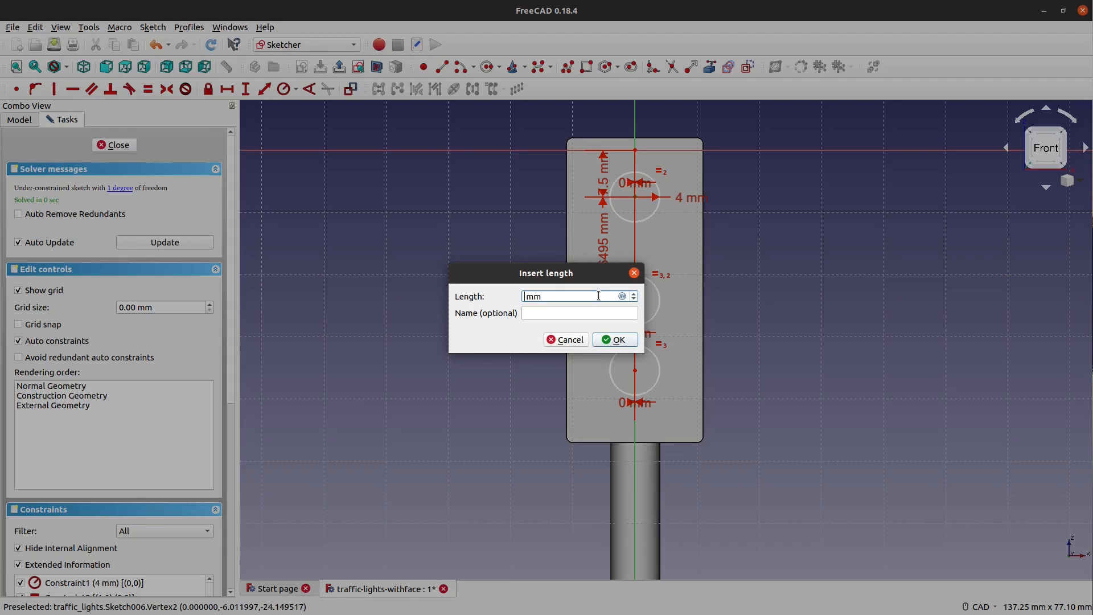
{"action": "type", "text": "5"}
{"action": "key", "text": "Return"}
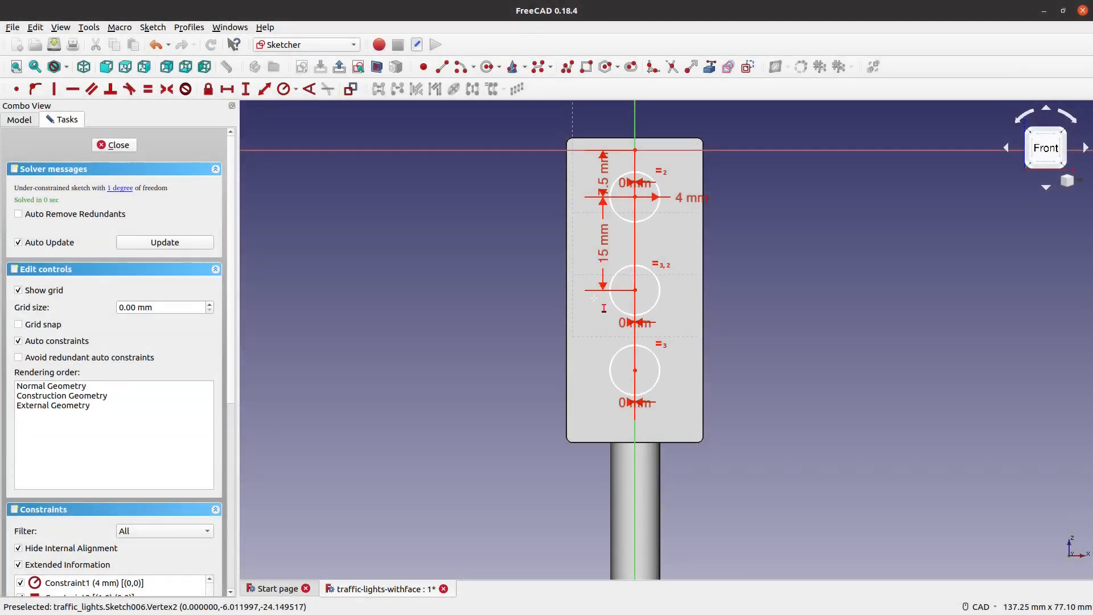
{"action": "left_click", "coordinate": [635, 371]}
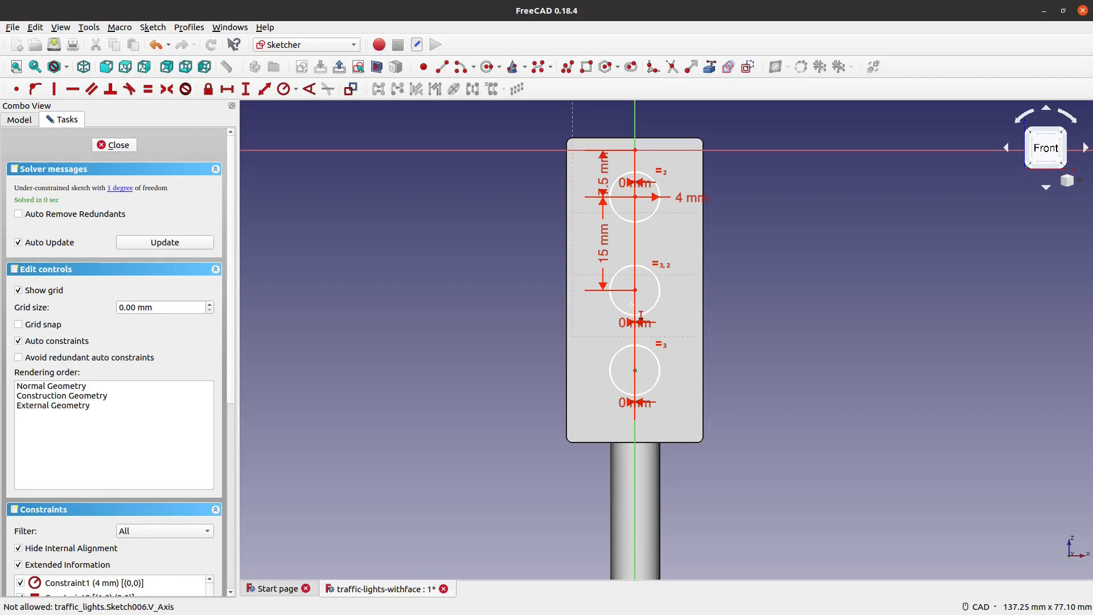
{"action": "left_click", "coordinate": [636, 290]}
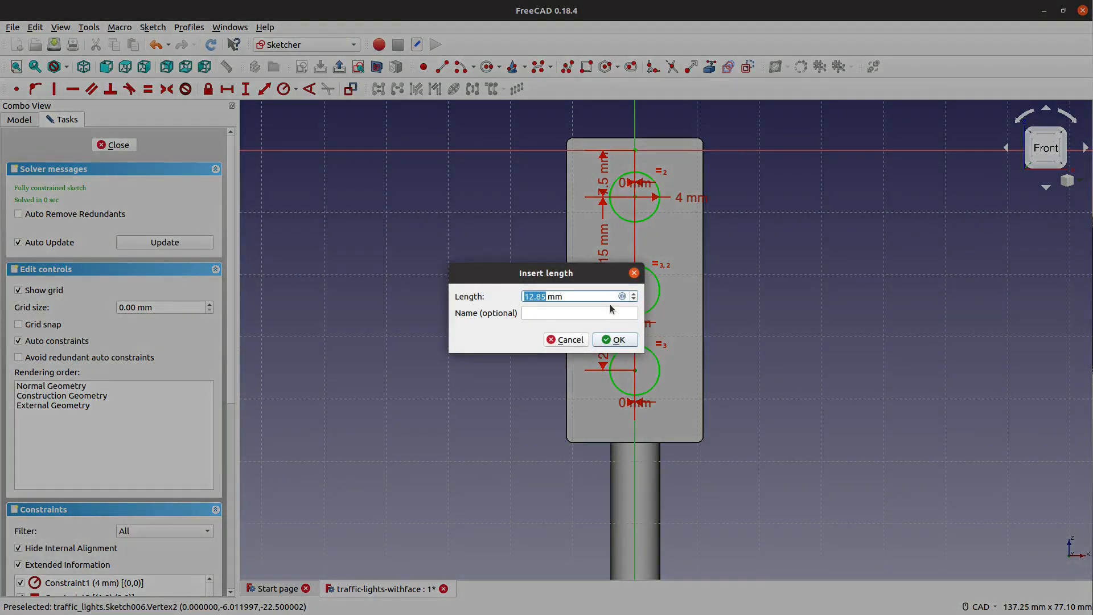
{"action": "type", "text": "15"}
{"action": "key", "text": "Return"}
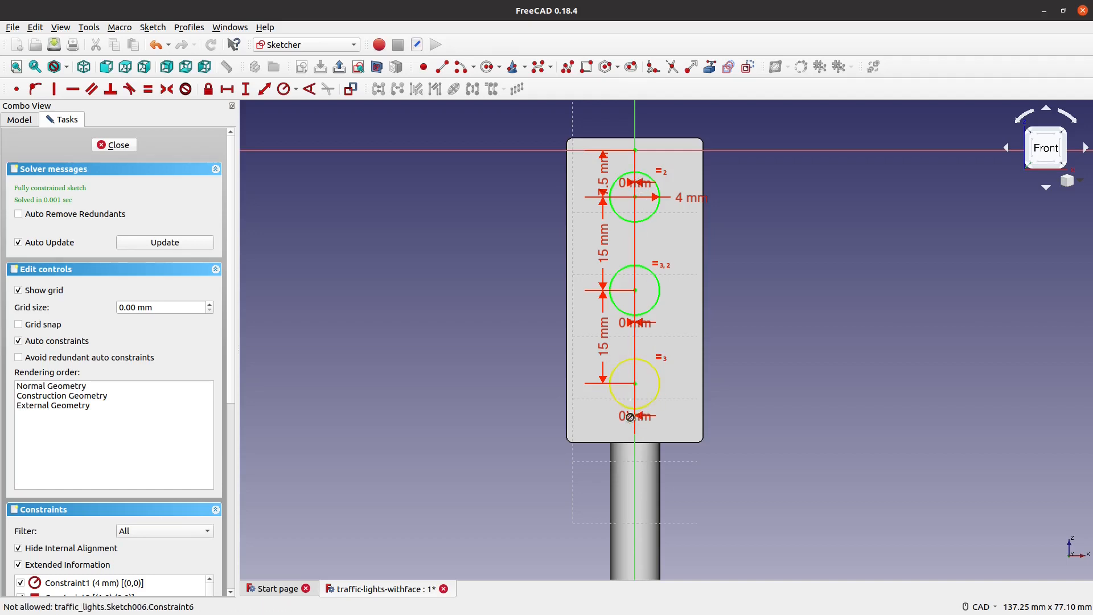
{"action": "mouse_move", "coordinate": [716, 362]}
{"action": "middle_mouse_down"}
{"action": "mouse_move", "coordinate": [729, 341]}
{"action": "mouse_move", "coordinate": [710, 336]}
{"action": "middle_mouse_up"}
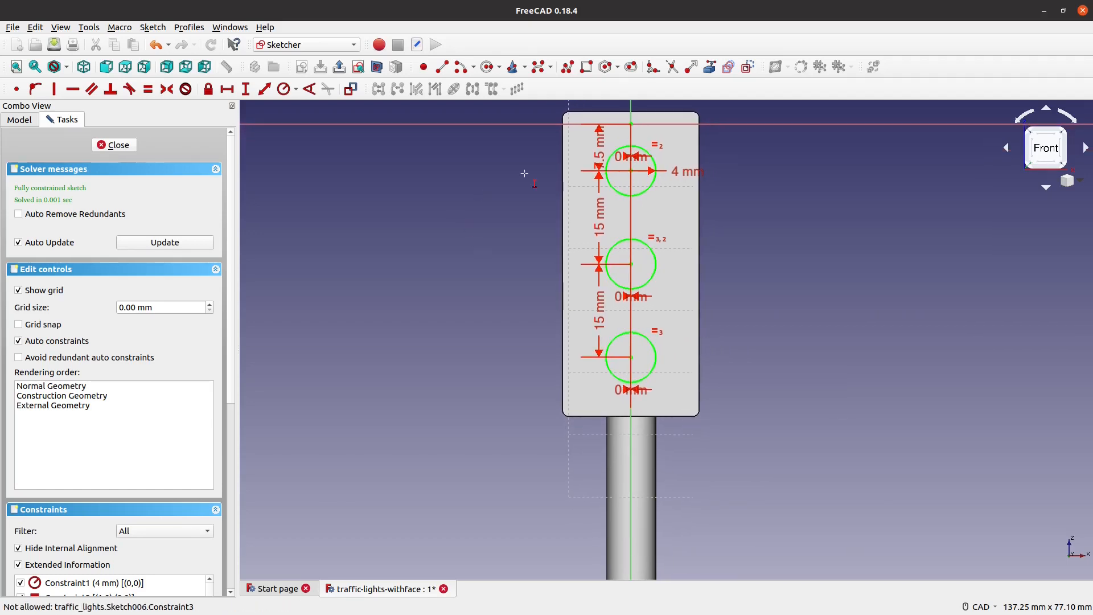
{"action": "left_click", "coordinate": [130, 147]}
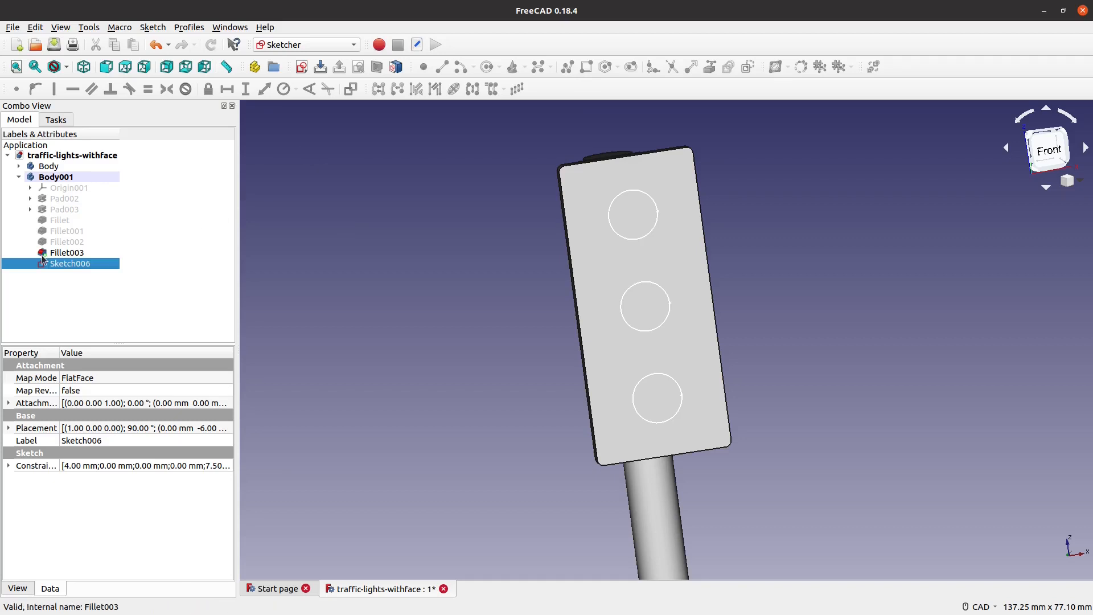
In the Part Design workbench, cut the three-circle sketch through the front plate with a Pocket of type Through all
{"action": "left_click", "coordinate": [286, 46]}
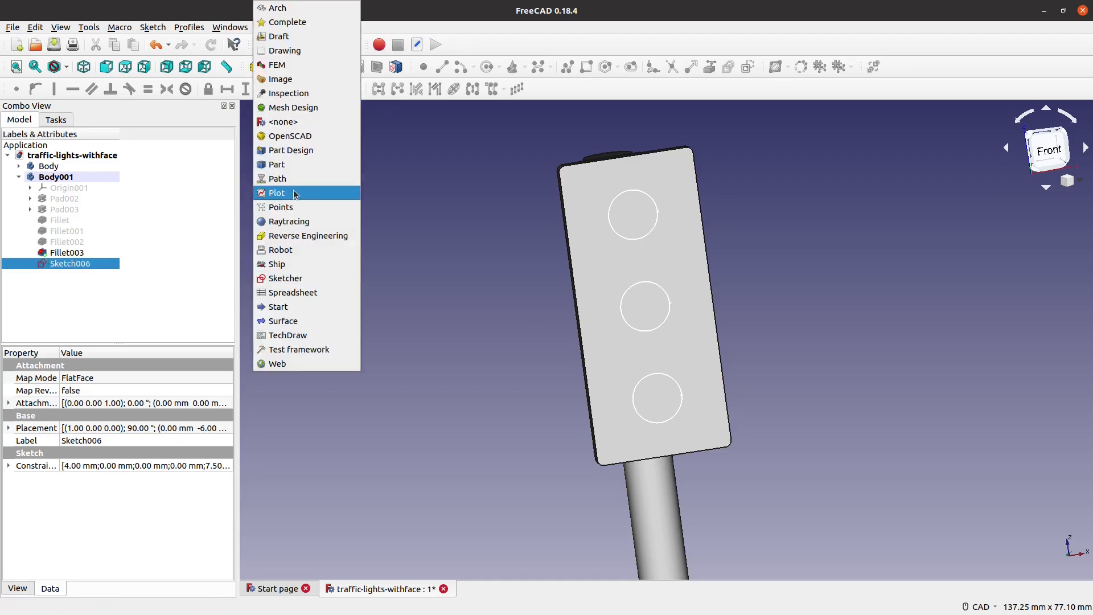
{"action": "left_click", "coordinate": [296, 151]}
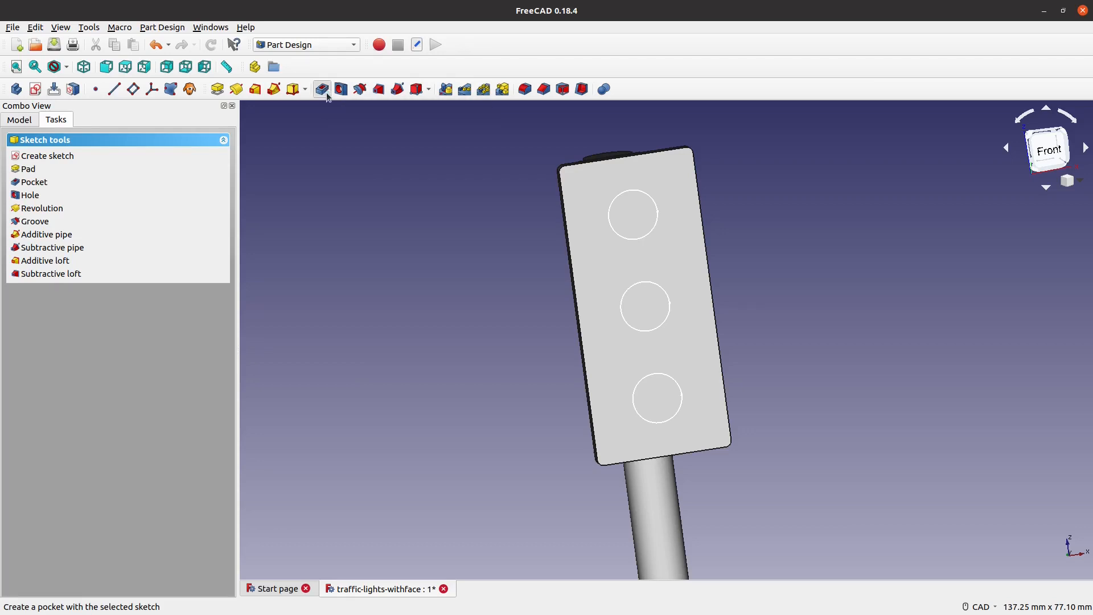
{"action": "left_click", "coordinate": [322, 89]}
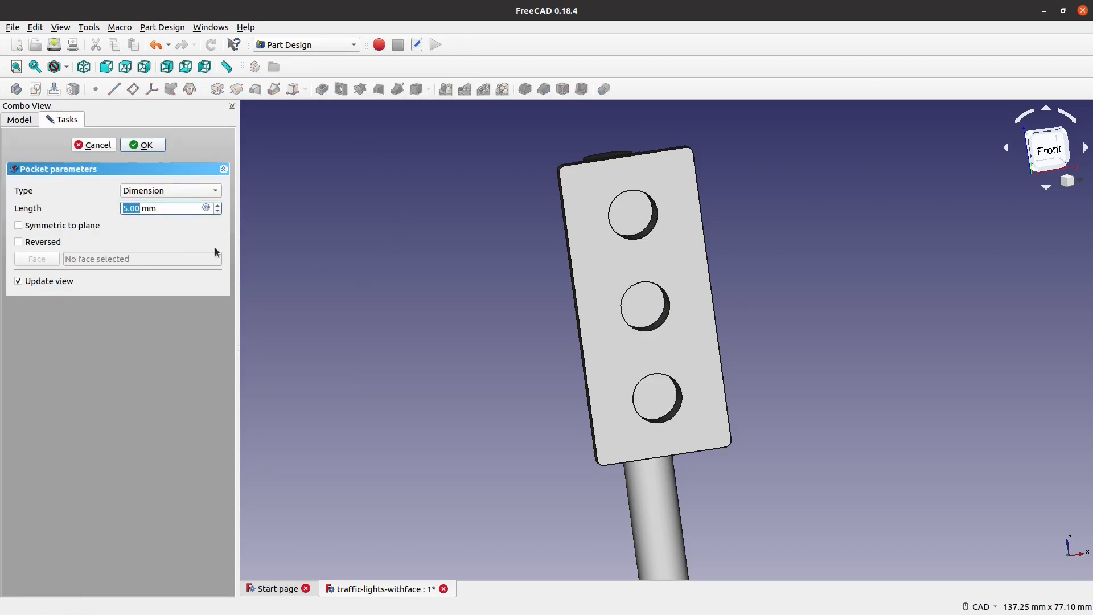
{"action": "middle_click_drag", "start_coordinate": [430, 299], "coordinate": [508, 296]}
{"action": "scroll", "coordinate": [508, 295], "scroll_direction": "up", "scroll_amount": 2}
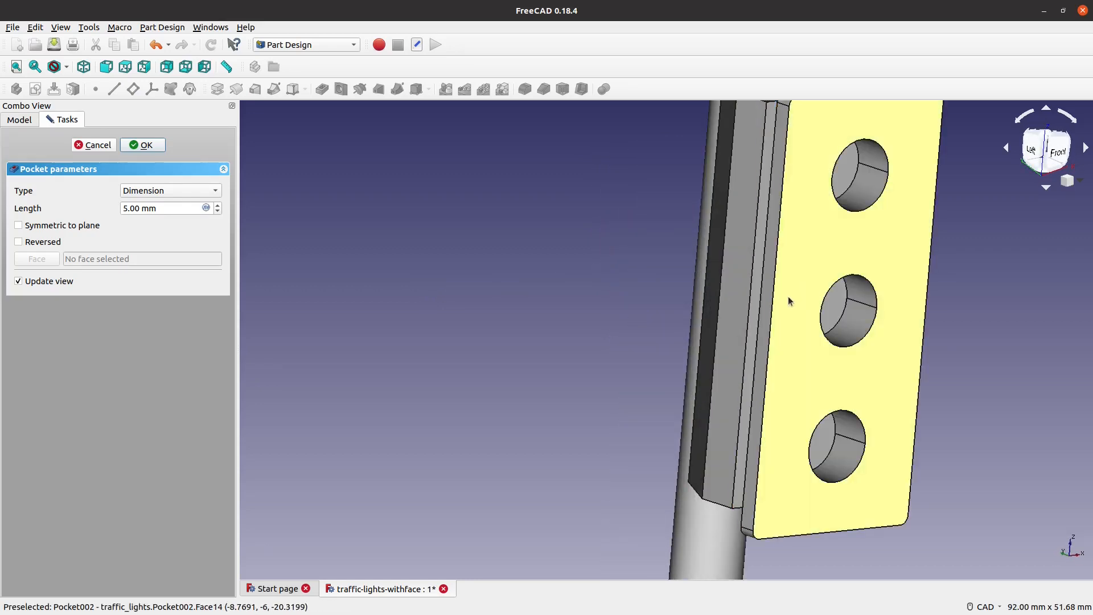
{"action": "left_click", "coordinate": [205, 191]}
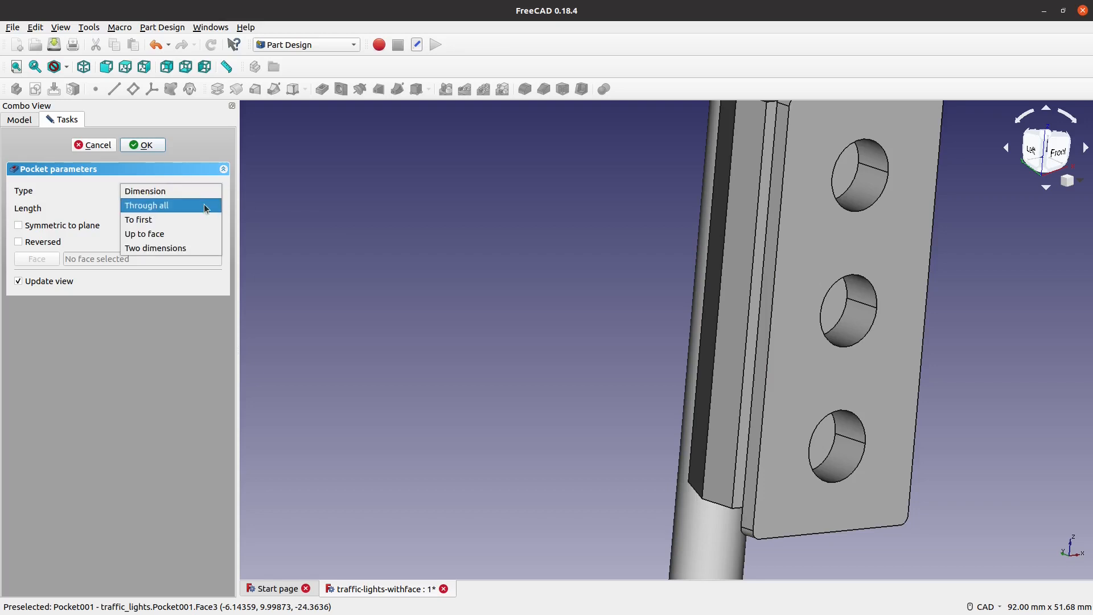
{"action": "left_click", "coordinate": [204, 206]}
{"action": "middle_click_drag", "start_coordinate": [466, 213], "coordinate": [349, 235]}
{"action": "scroll", "coordinate": [345, 226], "scroll_direction": "up", "scroll_amount": 2}
{"action": "middle_click_drag", "start_coordinate": [692, 357], "coordinate": [442, 325]}
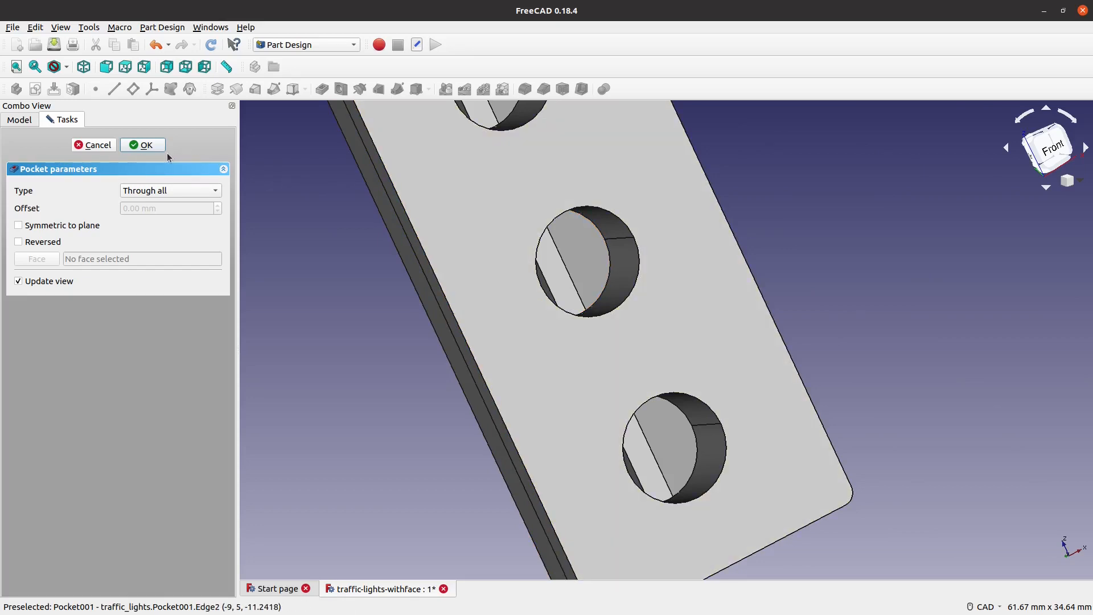
{"action": "left_click", "coordinate": [156, 147]}
Examine the three pocketed light openings and the housing behind the front plate from several angles
{"action": "scroll", "coordinate": [744, 203], "scroll_direction": "down", "scroll_amount": 5}
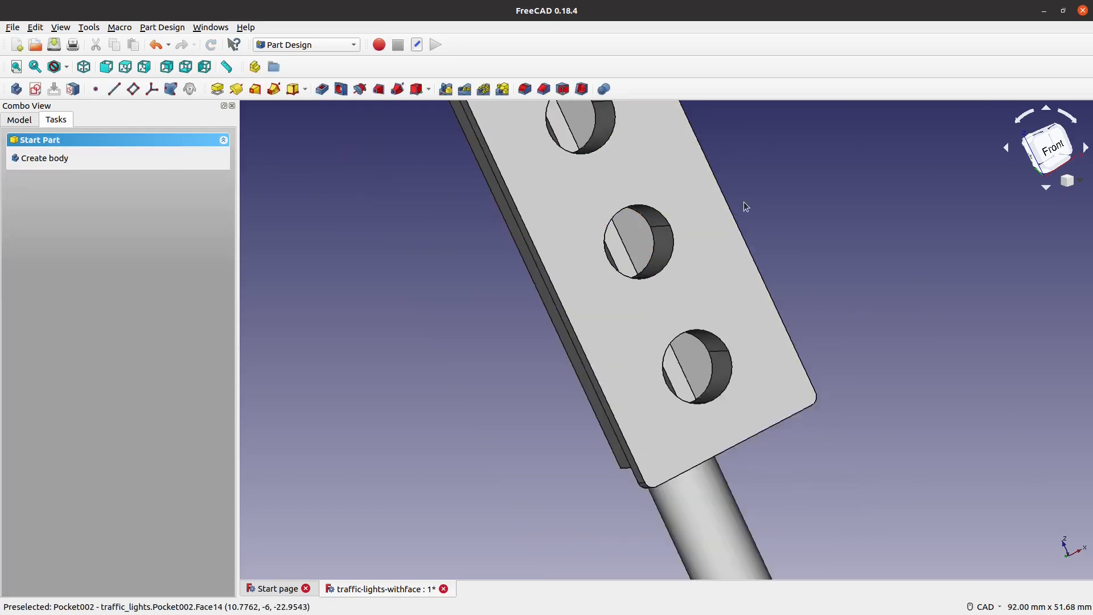
{"action": "middle_click_drag", "start_coordinate": [750, 220], "coordinate": [784, 295]}
{"action": "scroll", "coordinate": [866, 234], "scroll_direction": "up", "scroll_amount": 2}
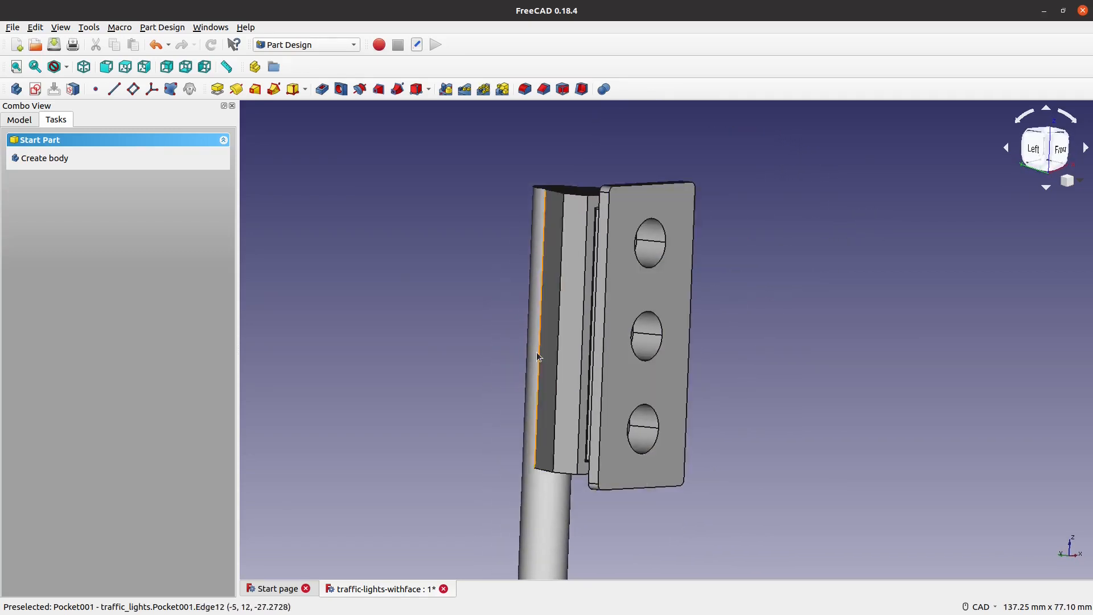
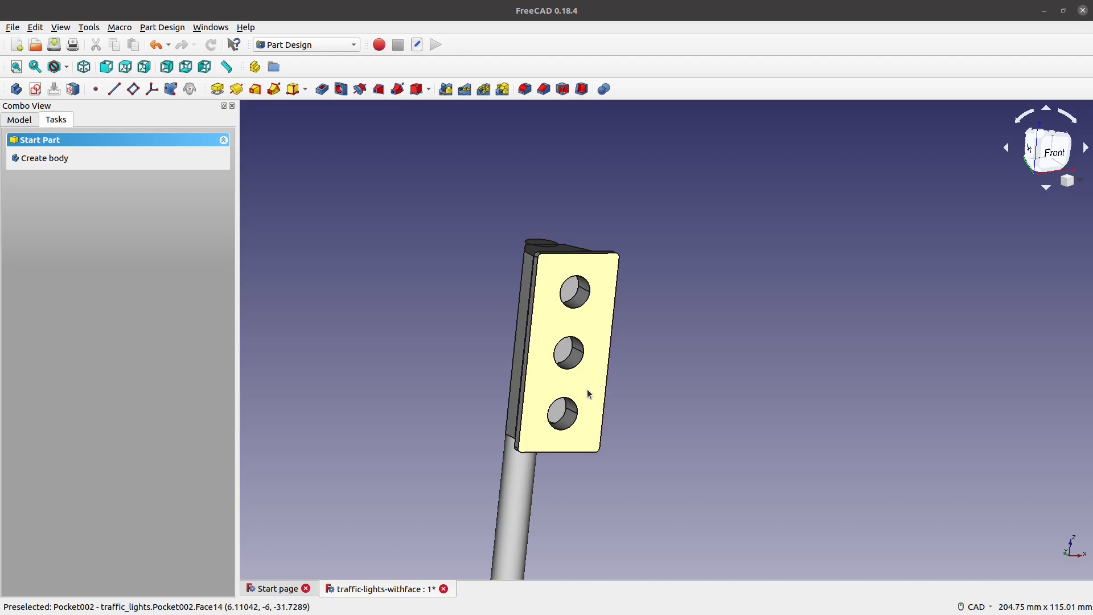
{"action": "middle_click_drag", "start_coordinate": [647, 439], "coordinate": [621, 408]}
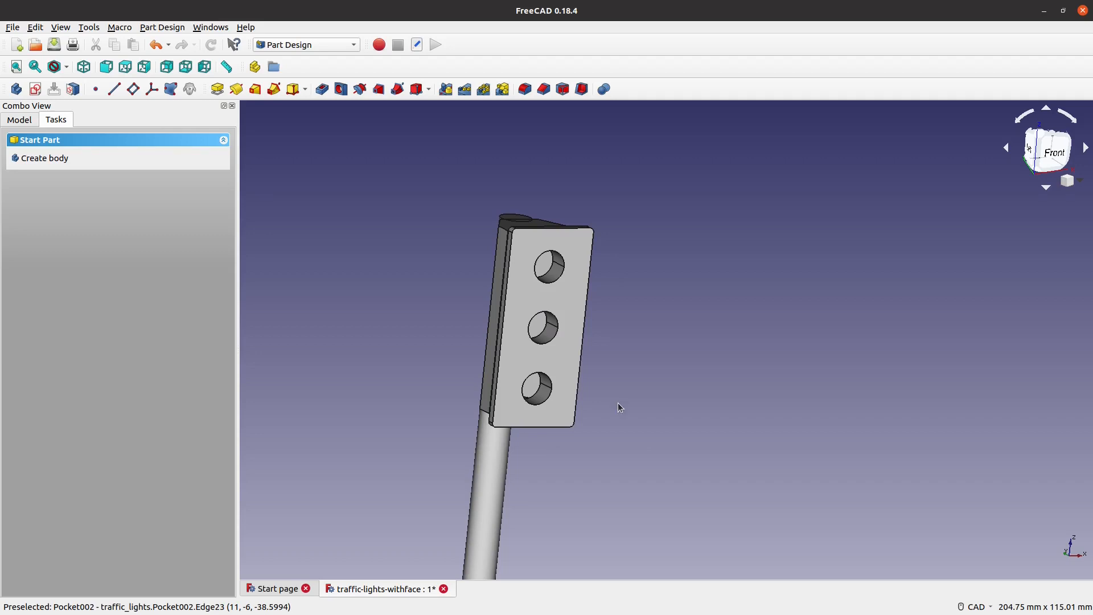
{"action": "scroll", "coordinate": [617, 402], "scroll_direction": "up", "scroll_amount": 3}
{"action": "scroll", "coordinate": [614, 400], "scroll_direction": "down", "scroll_amount": 1}
{"action": "middle_click_drag", "start_coordinate": [608, 298], "coordinate": [654, 385]}
{"action": "middle_click_drag", "start_coordinate": [589, 326], "coordinate": [630, 344]}
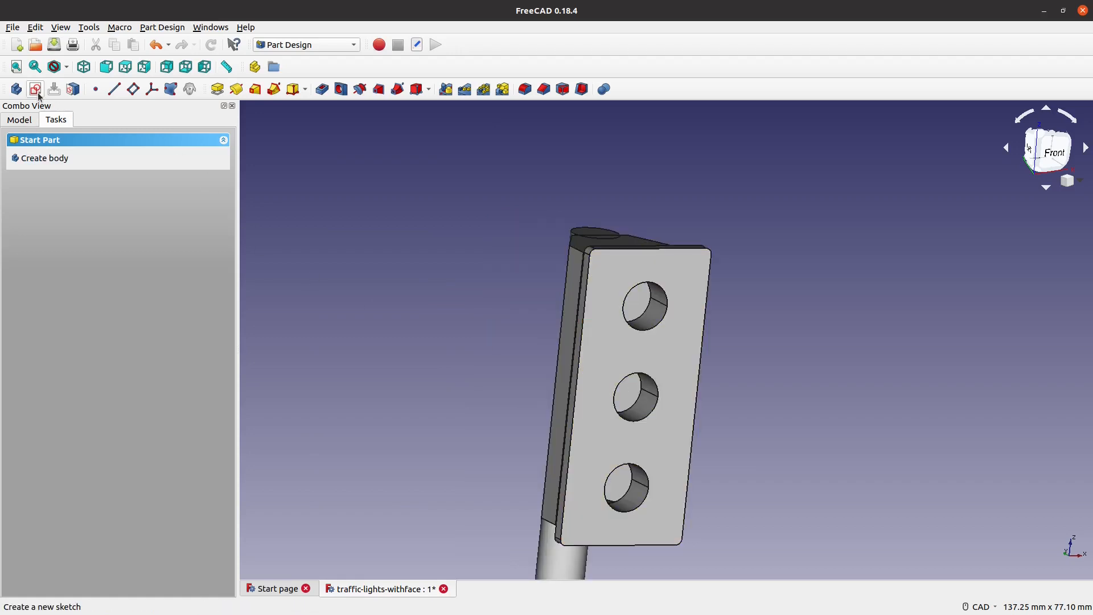
{"action": "left_click", "coordinate": [25, 120]}
{"action": "left_click", "coordinate": [36, 88]}
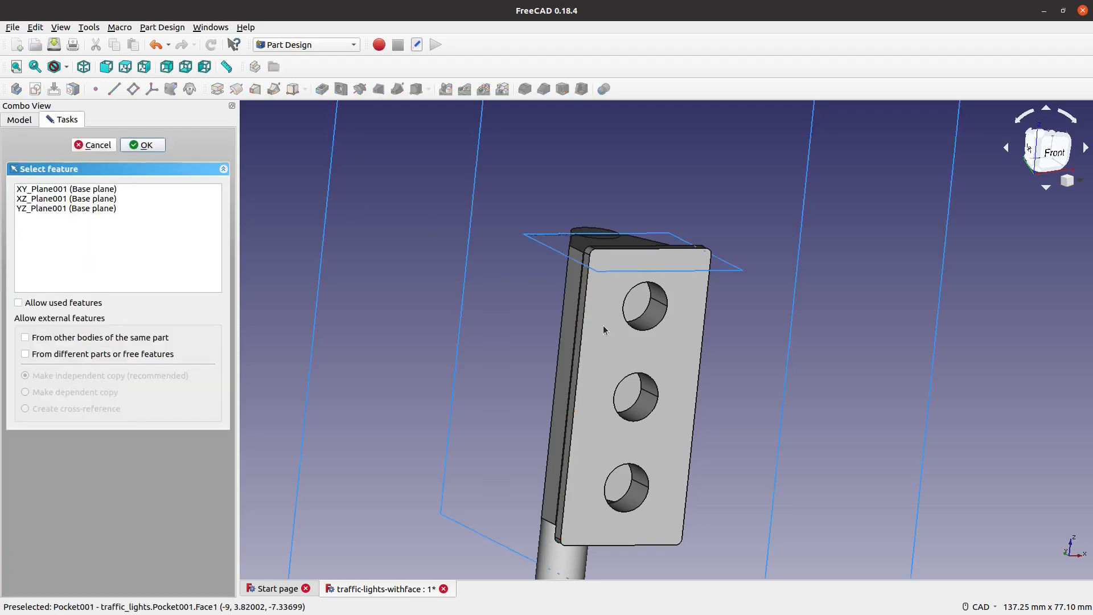
{"action": "left_click", "coordinate": [603, 345]}
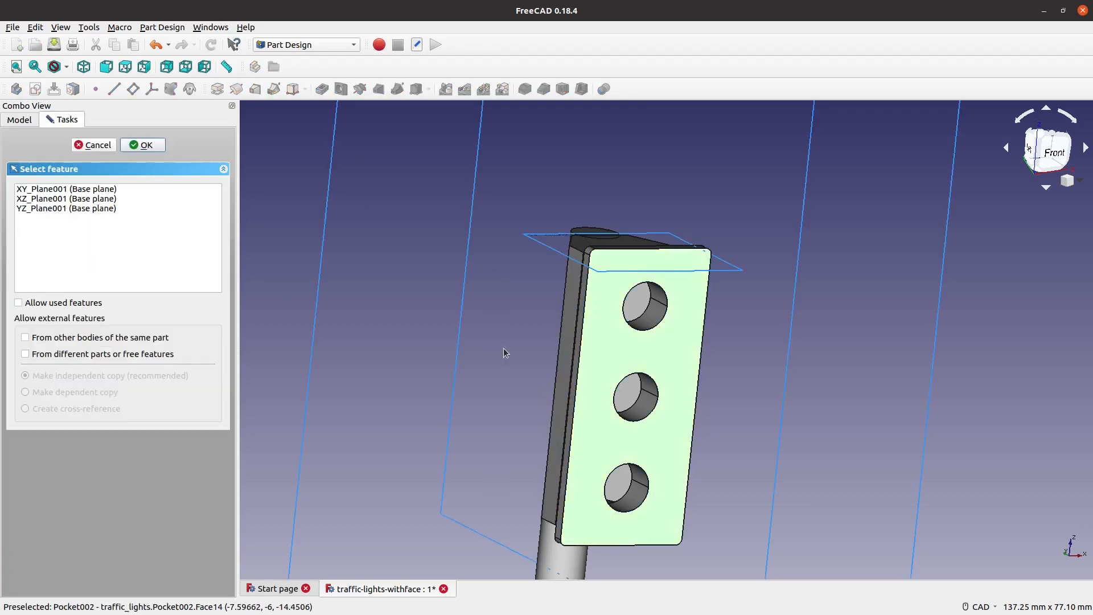
{"action": "left_click", "coordinate": [93, 145]}
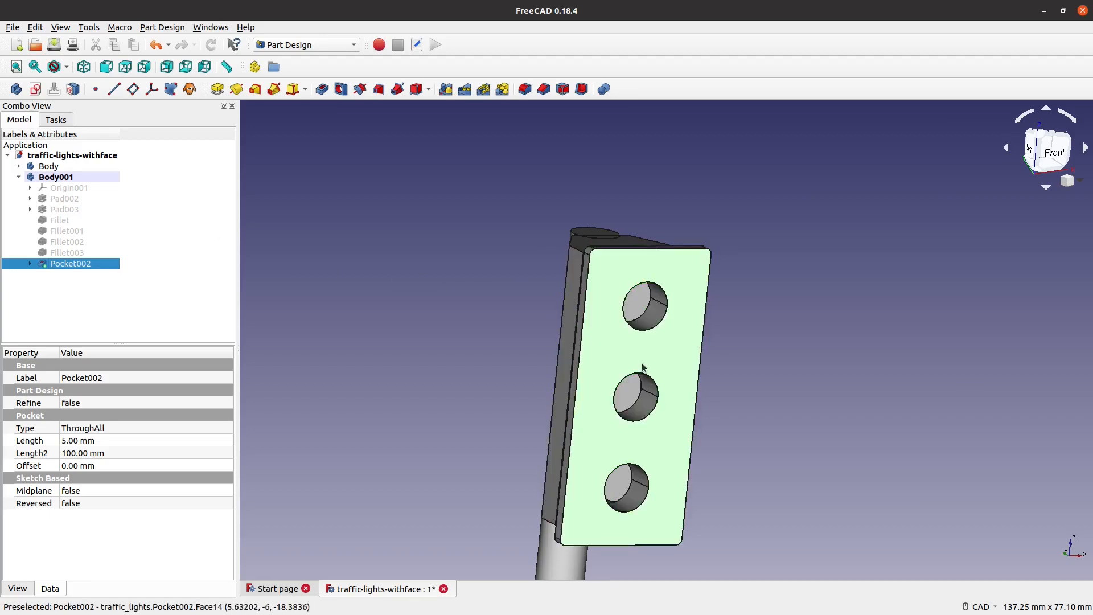
Start a sketch on the front plate's face and draw two concentric circles around the upper opening, about 5.4 mm and 6.4 mm in radius
{"action": "left_click", "coordinate": [35, 89]}
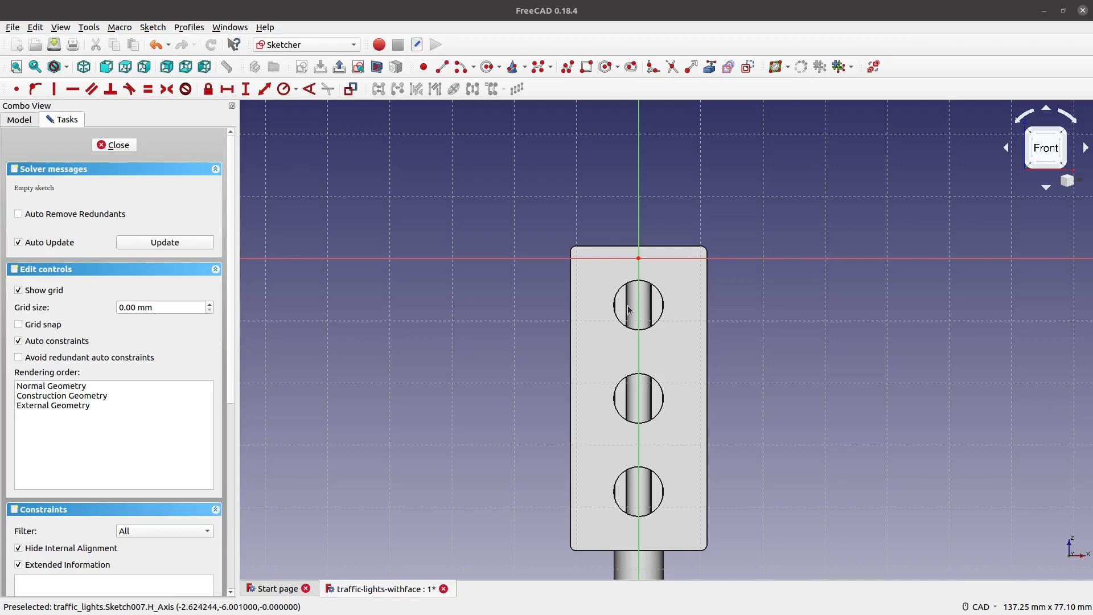
{"action": "left_click", "coordinate": [486, 67]}
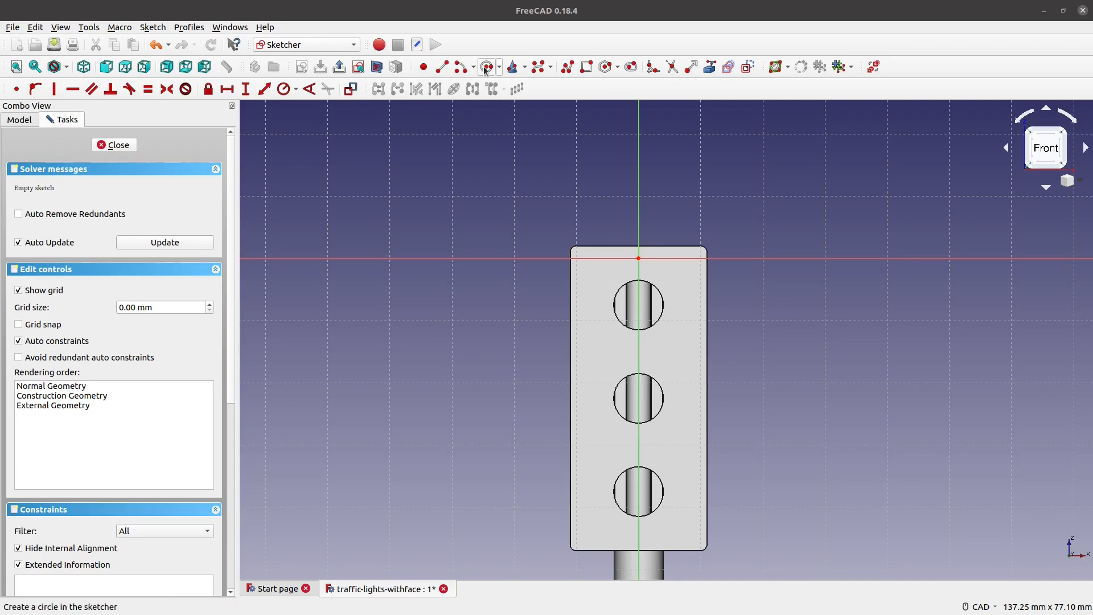
{"action": "left_click", "coordinate": [639, 306]}
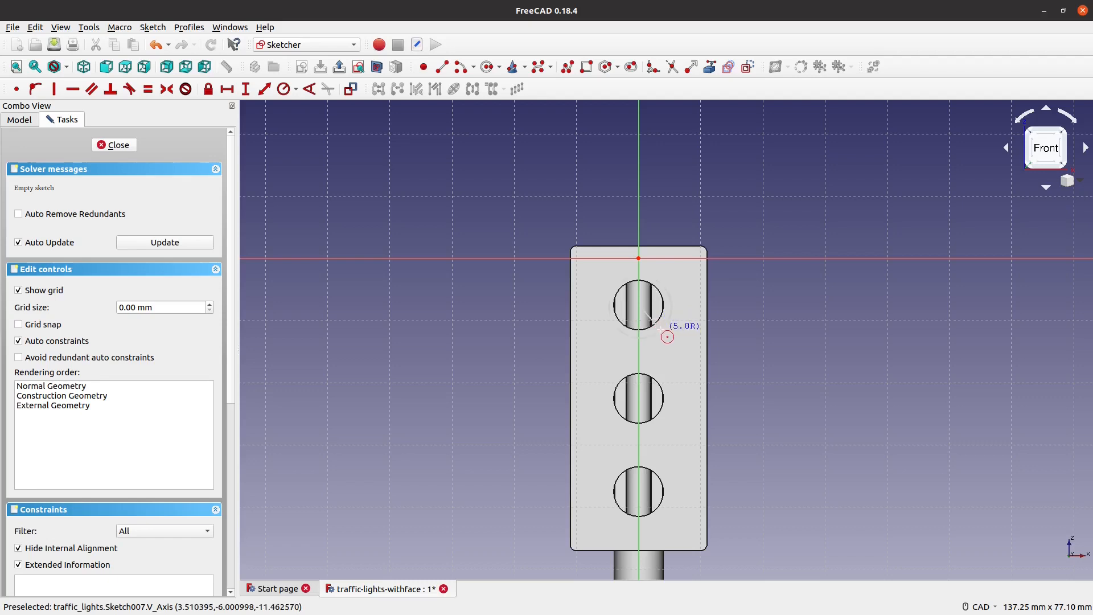
{"action": "left_click", "coordinate": [661, 328]}
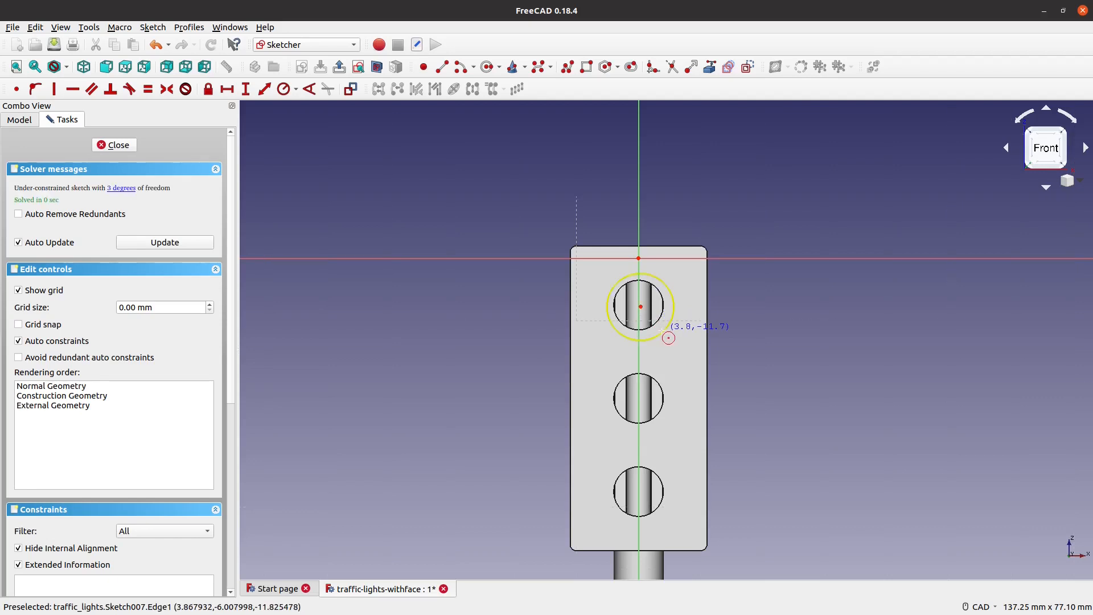
{"action": "left_click", "coordinate": [640, 306]}
{"action": "left_click", "coordinate": [665, 352]}
Sketch two concentric circles around each of the middle and lower openings, all slightly larger than the openings
{"action": "left_click", "coordinate": [638, 397]}
{"action": "left_click", "coordinate": [653, 422]}
{"action": "left_click", "coordinate": [638, 397]}
{"action": "left_click", "coordinate": [657, 428]}
{"action": "left_click", "coordinate": [638, 491]}
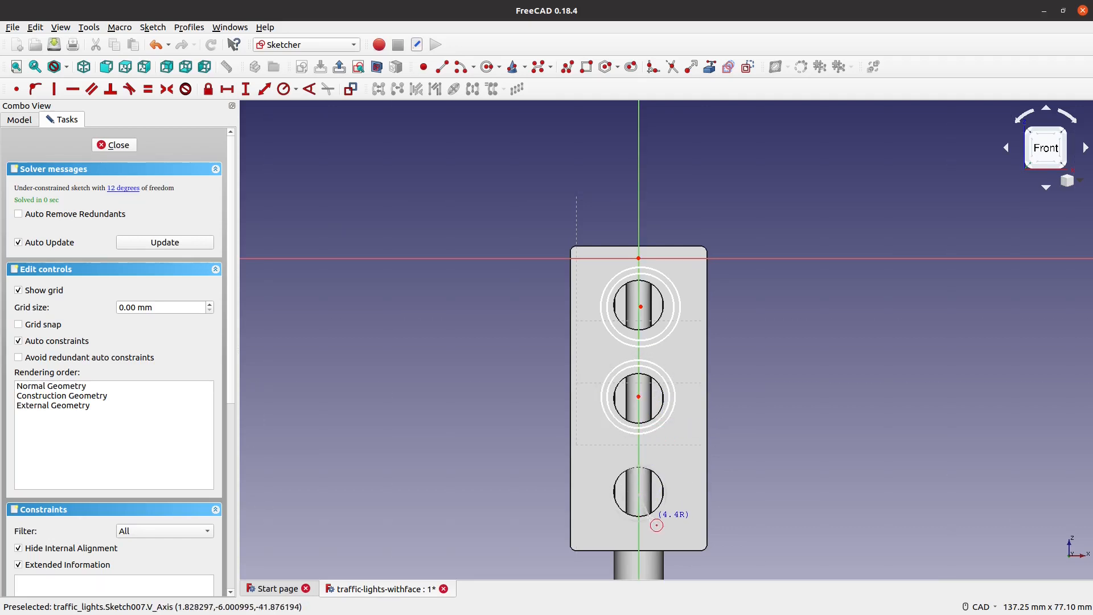
{"action": "left_click", "coordinate": [655, 513]}
{"action": "left_click", "coordinate": [638, 493]}
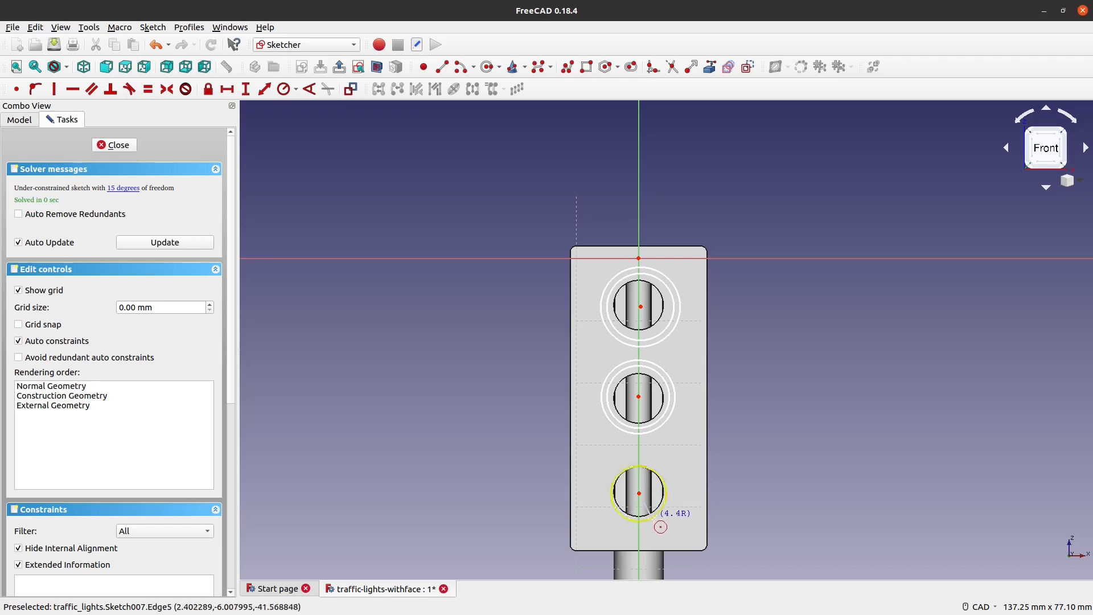
{"action": "left_click", "coordinate": [659, 522]}
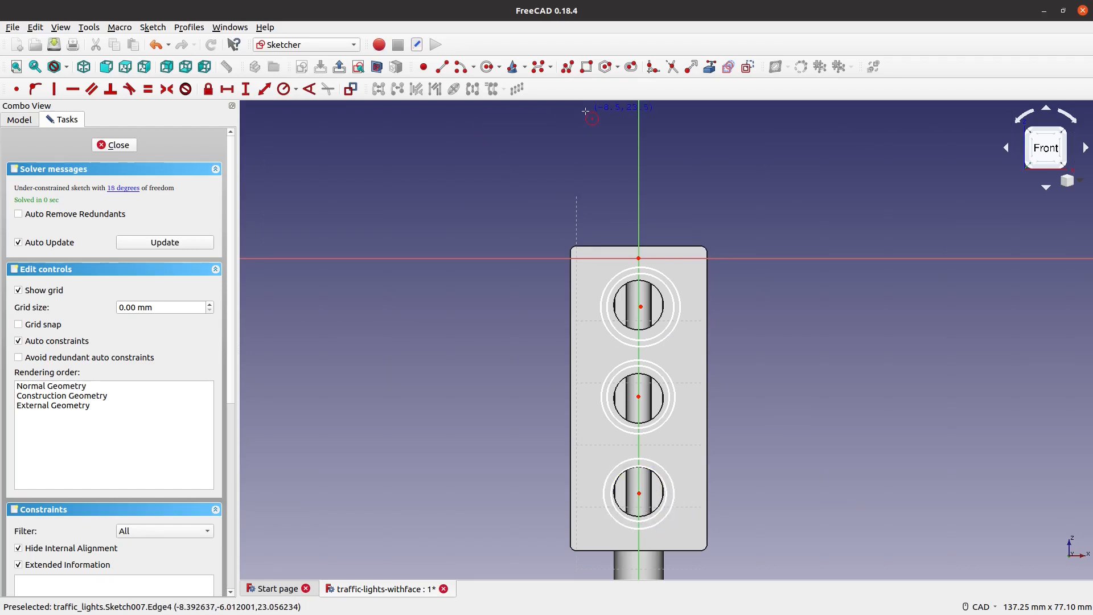
Set the radii of the two circles around the upper opening to 5 mm for the inner and 7 mm for the outer
{"action": "left_click", "coordinate": [280, 94]}
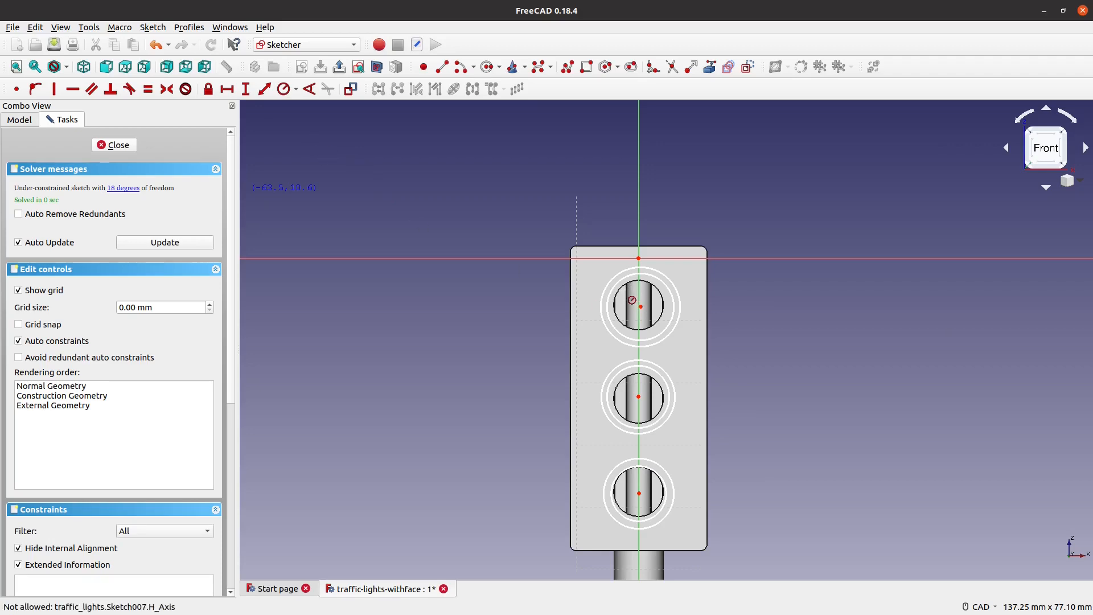
{"action": "left_click", "coordinate": [616, 281]}
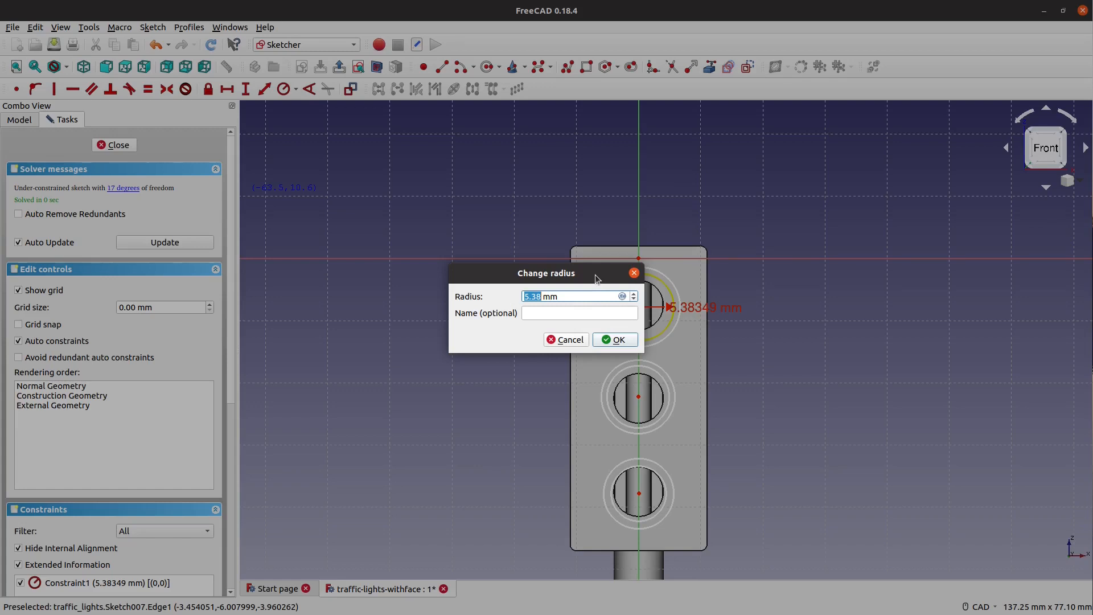
{"action": "type", "text": "5"}
{"action": "left_click", "coordinate": [611, 340]}
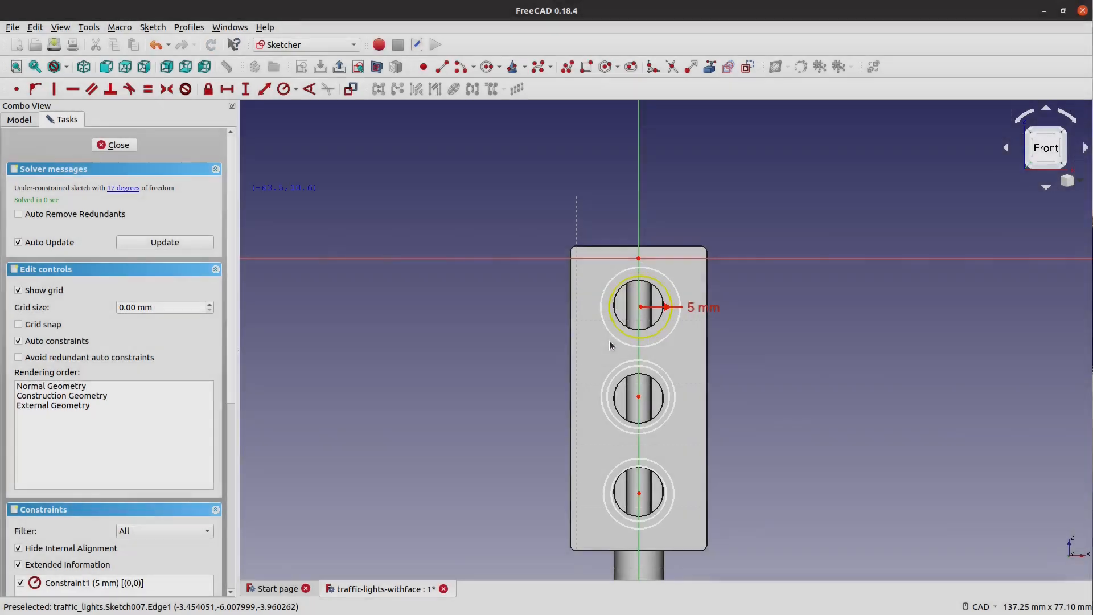
{"action": "left_click", "coordinate": [654, 267]}
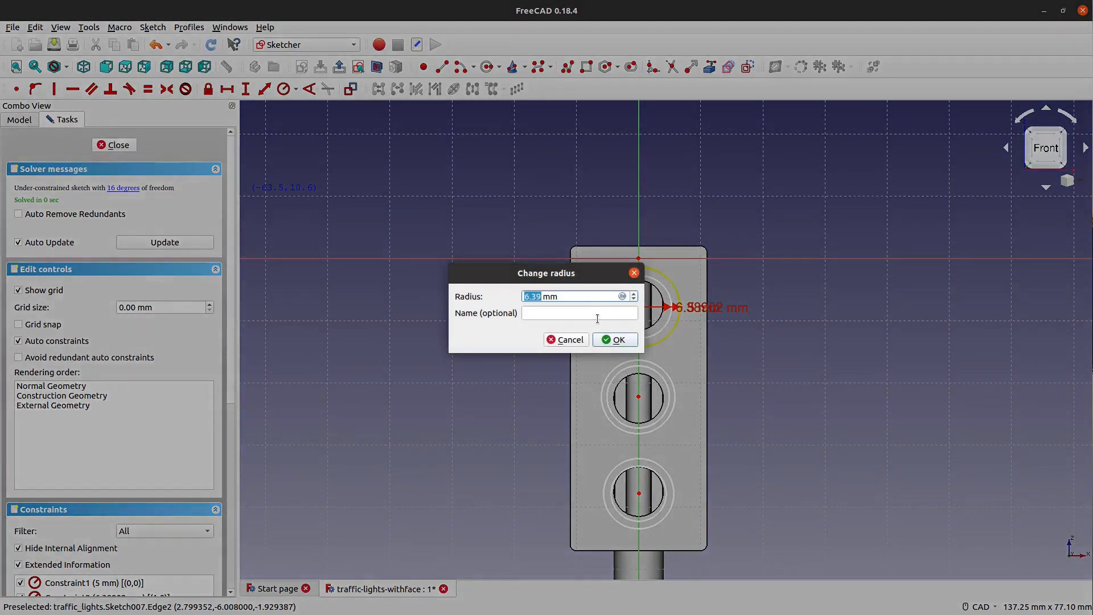
{"action": "type", "text": "7"}
{"action": "left_click", "coordinate": [623, 340]}
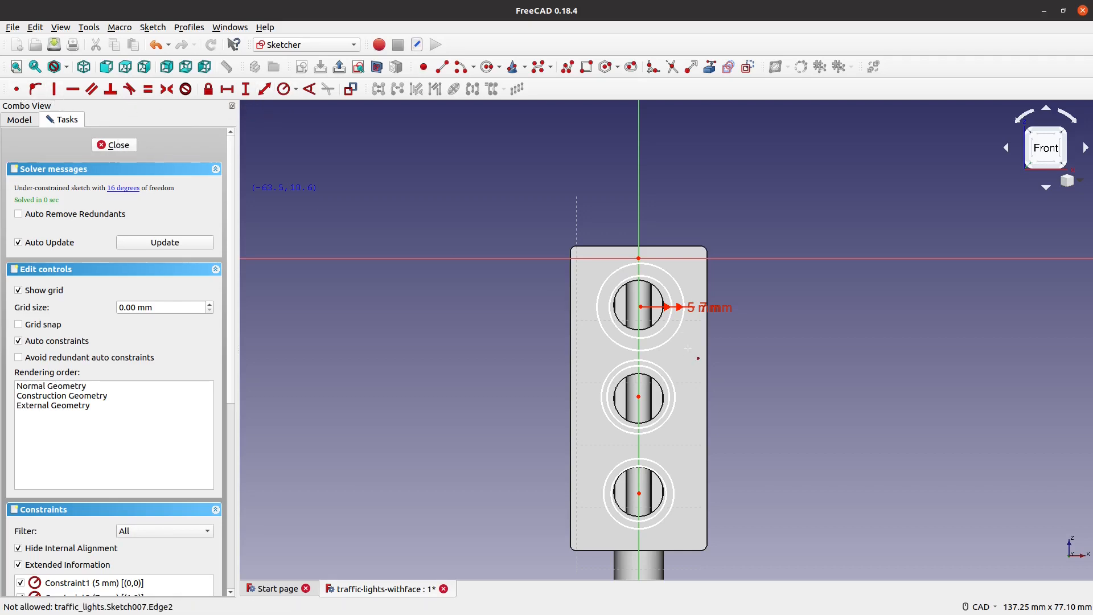
Make the centre points of the two circles around the upper opening coincident
{"action": "scroll", "coordinate": [642, 308], "scroll_direction": "up", "scroll_amount": 10}
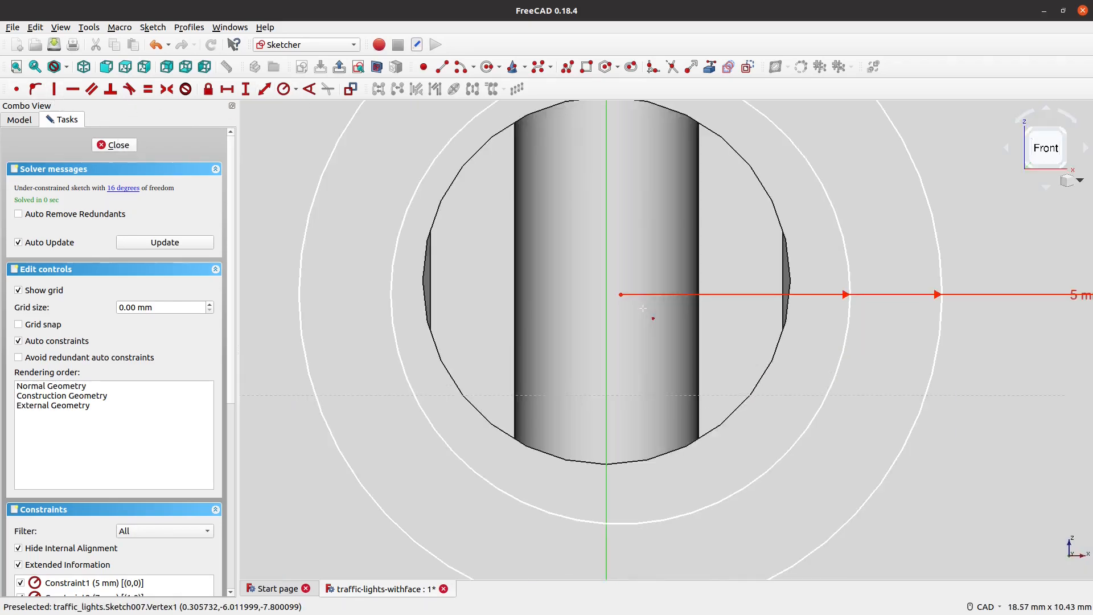
{"action": "scroll", "coordinate": [620, 294], "scroll_direction": "down", "scroll_amount": 4}
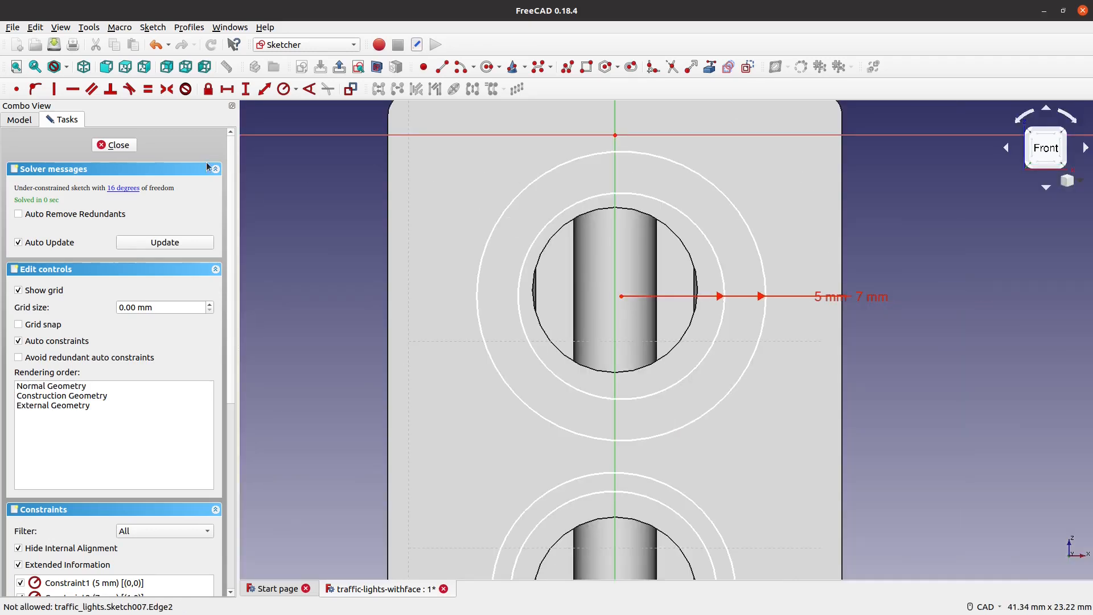
{"action": "right_click", "coordinate": [308, 189]}
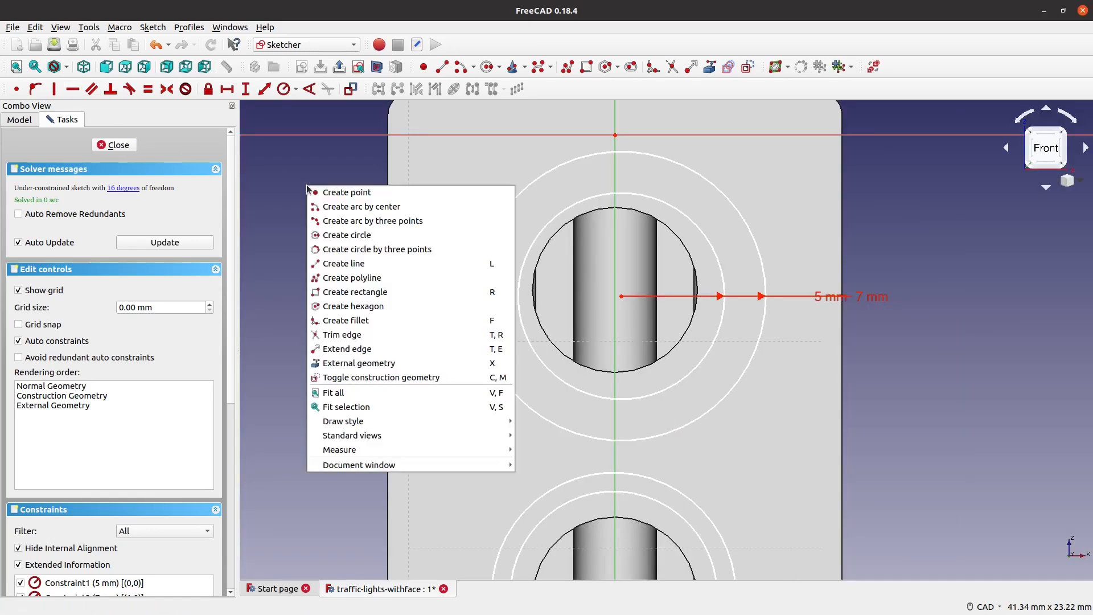
{"action": "left_click", "coordinate": [335, 147]}
{"action": "left_click", "coordinate": [629, 150]}
{"action": "left_click", "coordinate": [17, 88]}
{"action": "key", "text": "Return"}
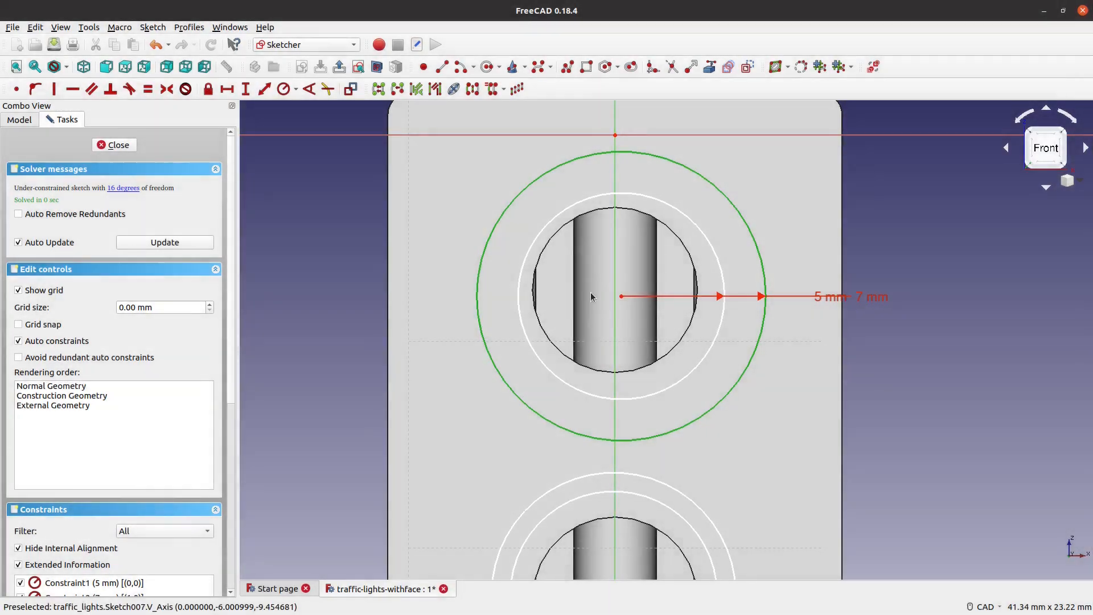
{"action": "left_click", "coordinate": [874, 227]}
{"action": "left_click_drag", "start_coordinate": [610, 282], "coordinate": [630, 305]}
{"action": "left_click", "coordinate": [615, 302]}
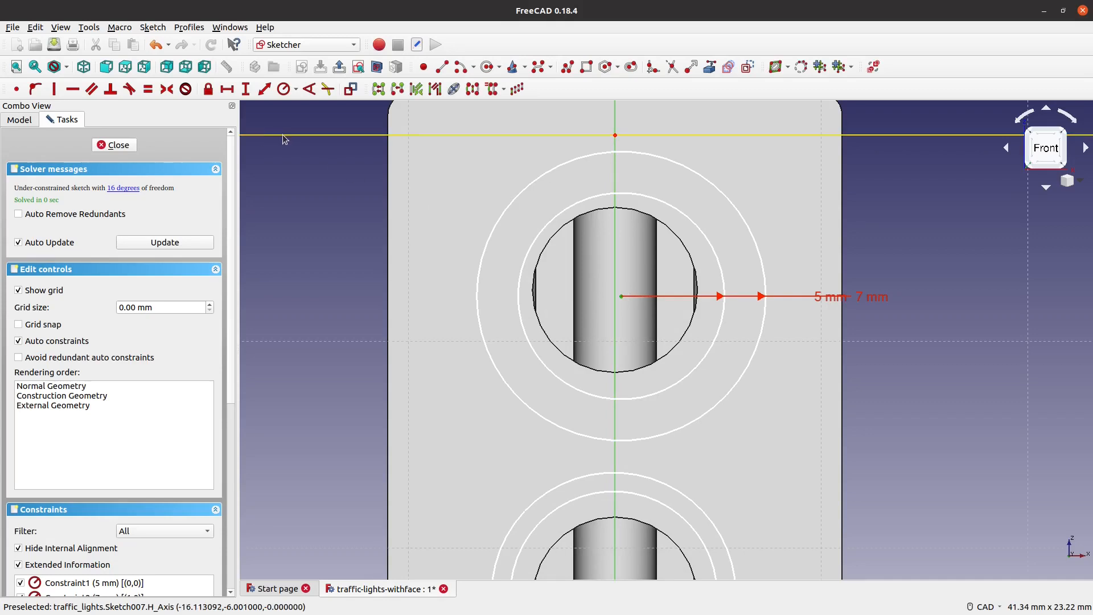
{"action": "left_click", "coordinate": [14, 93]}
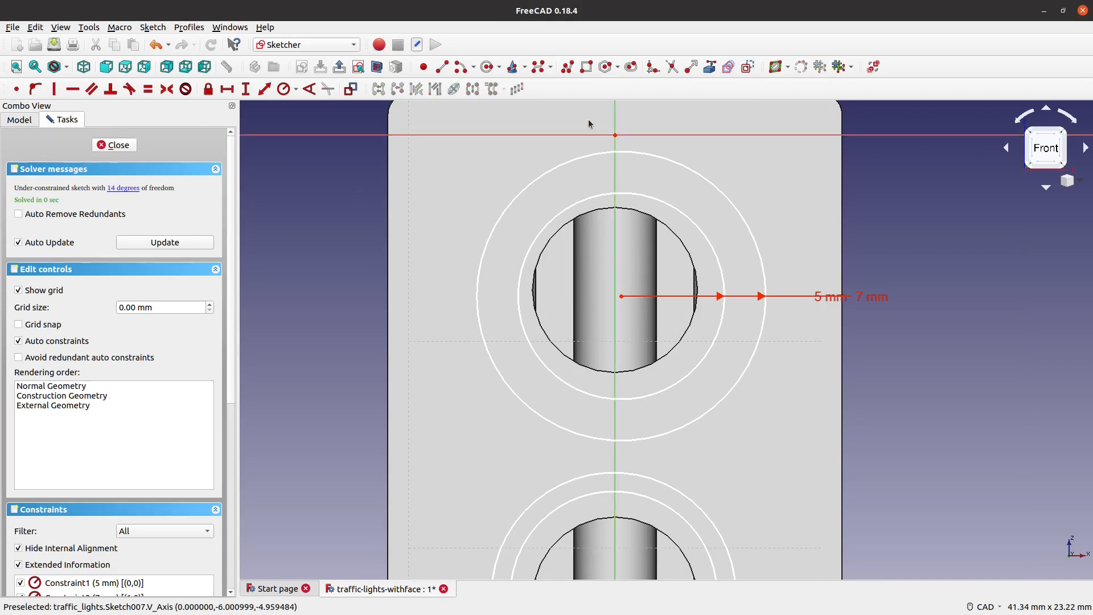
Set the horizontal distance between the sketch origin and the upper circles' shared centre to 0 mm
{"action": "left_click", "coordinate": [614, 134]}
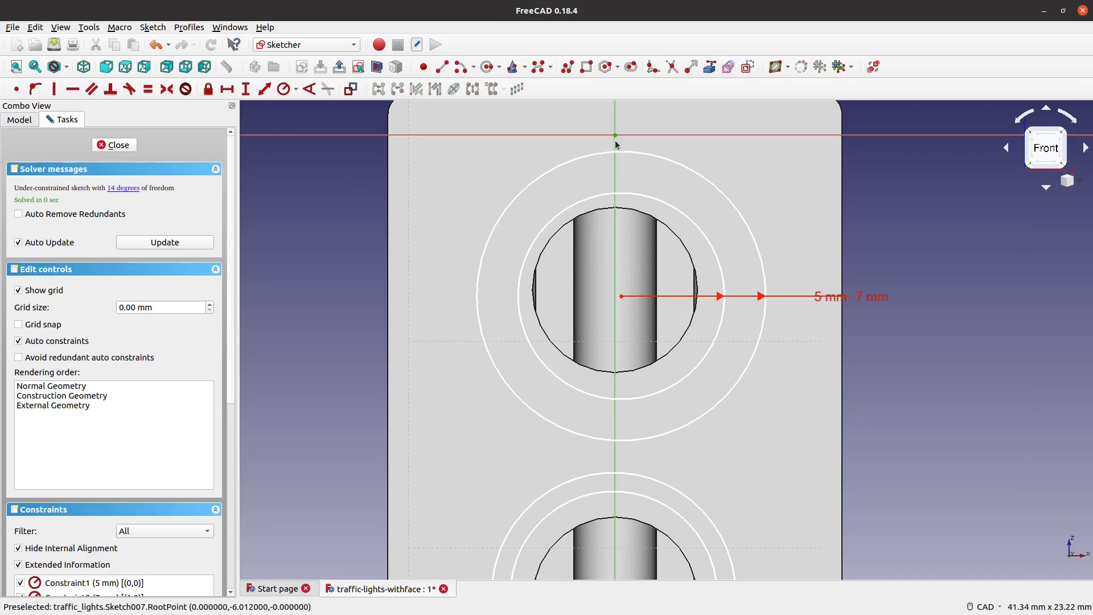
{"action": "left_click", "coordinate": [622, 296]}
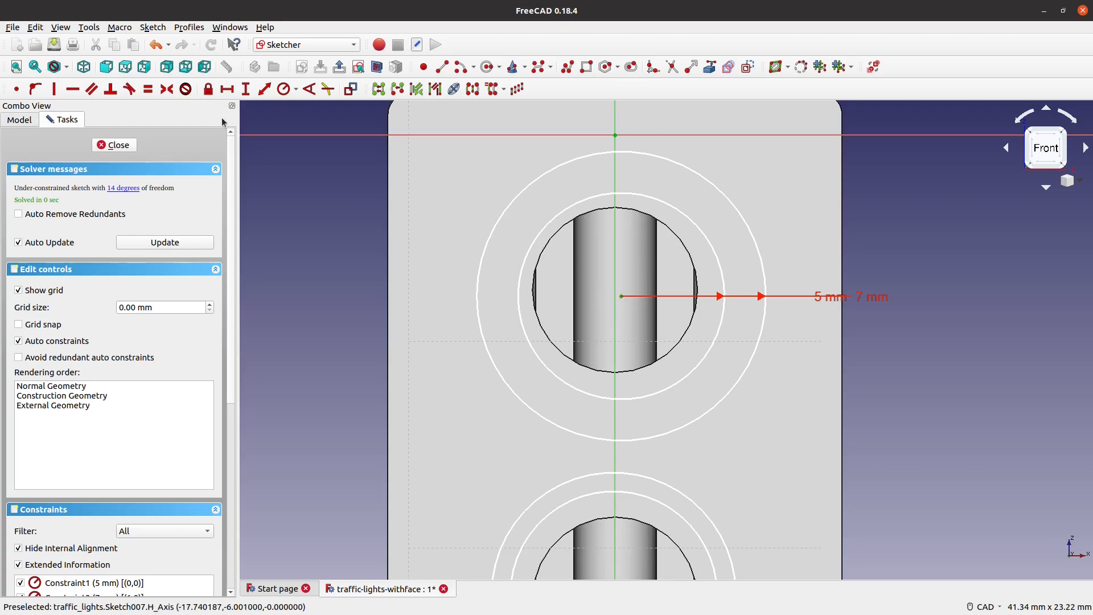
{"action": "left_click", "coordinate": [228, 90]}
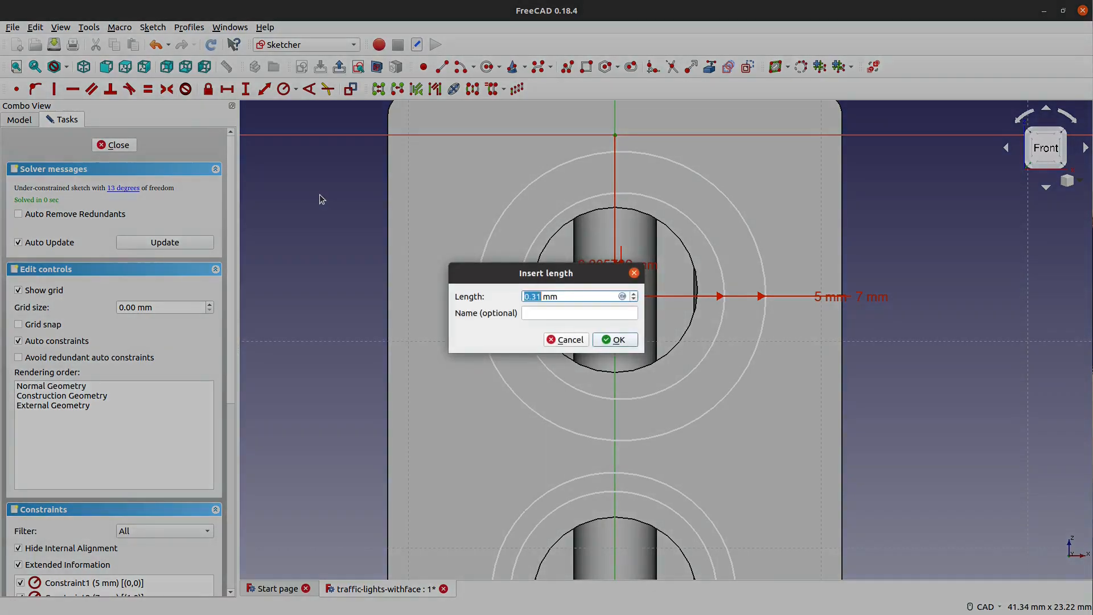
{"action": "type", "text": "0"}
{"action": "key", "text": "Return"}
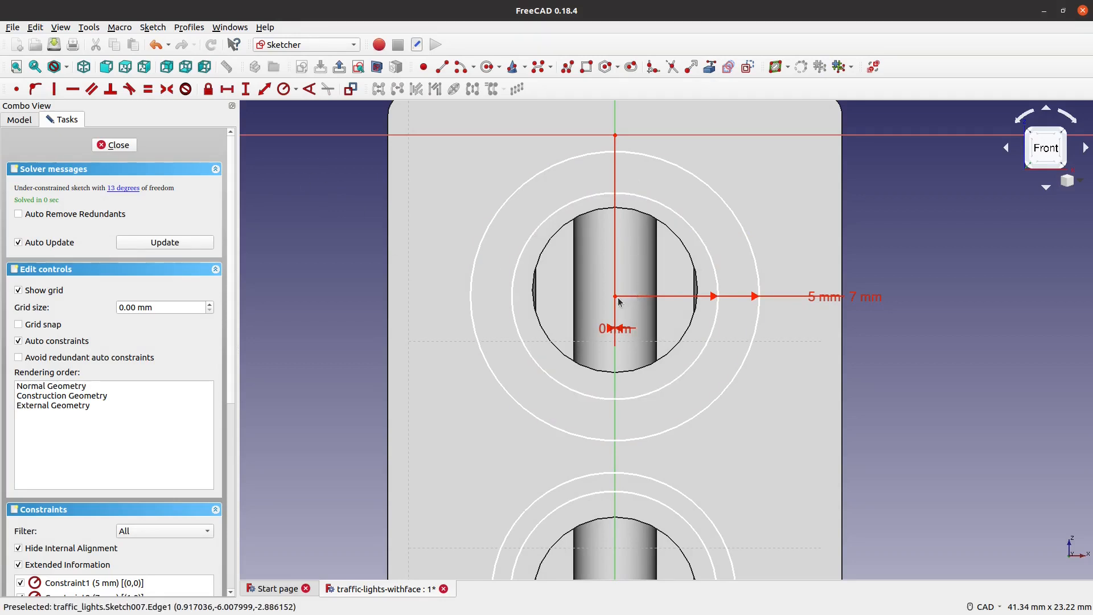
Set the vertical distance from the sketch origin to the upper circles' centre to 7.5 mm
{"action": "left_click", "coordinate": [614, 137]}
{"action": "left_click", "coordinate": [245, 89]}
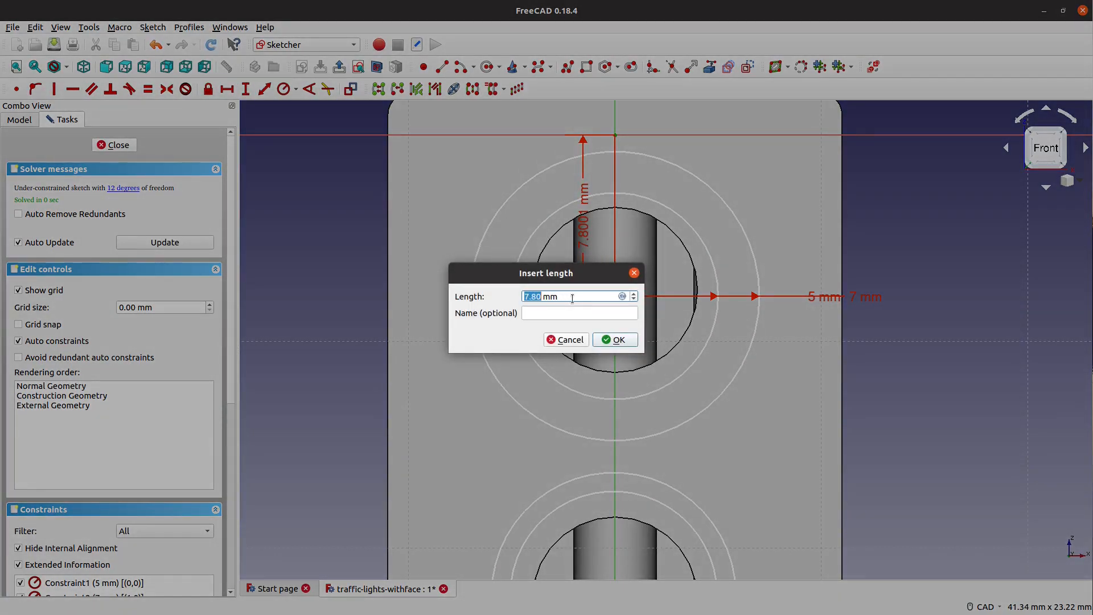
{"action": "type", "text": "7.5"}
{"action": "key", "text": "Return"}
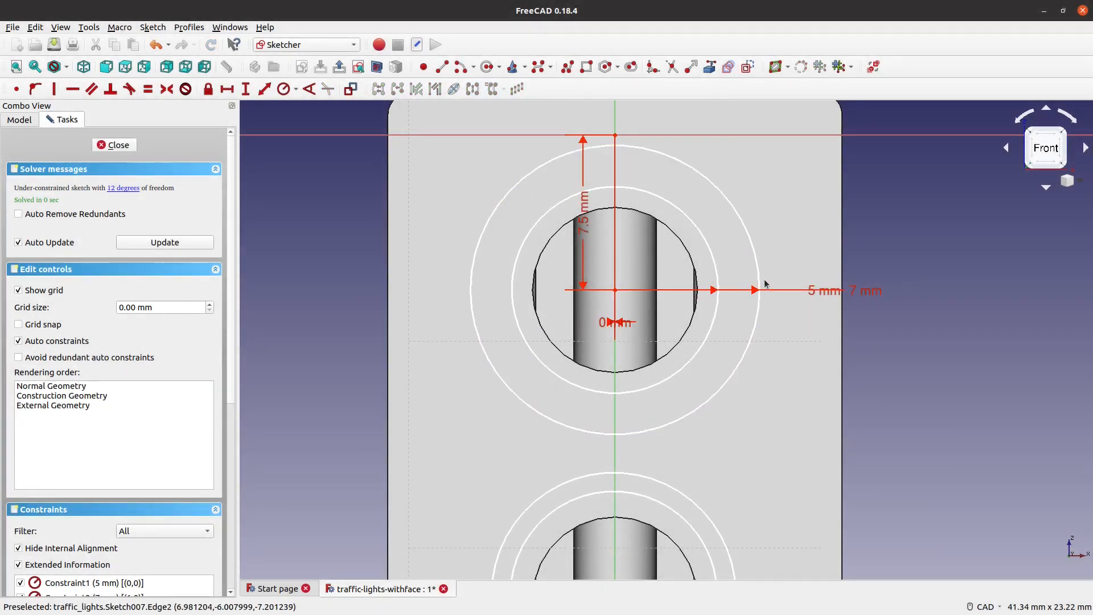
Constrain the middle opening's inner and outer circles equal to the corresponding upper circles
{"action": "scroll", "coordinate": [766, 283], "scroll_direction": "down", "scroll_amount": 2}
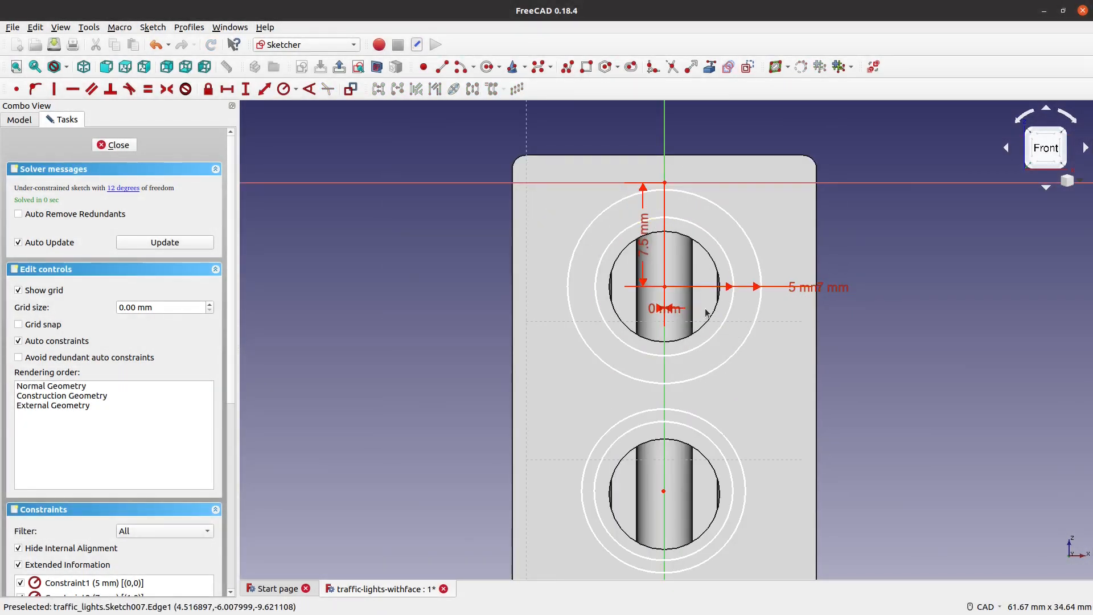
{"action": "scroll", "coordinate": [704, 314], "scroll_direction": "down", "scroll_amount": 2}
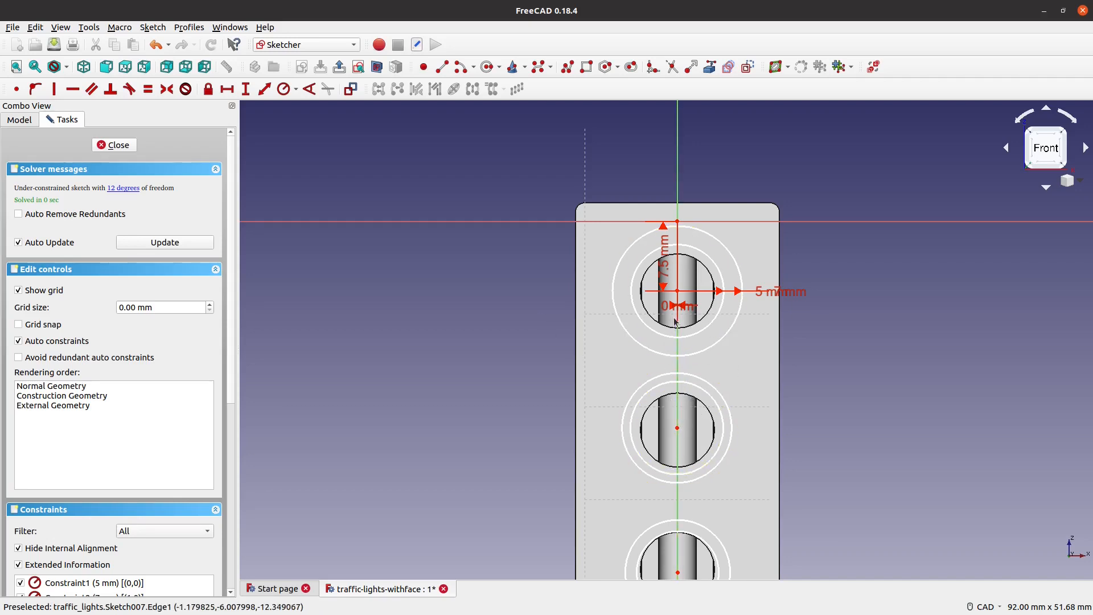
{"action": "left_click", "coordinate": [148, 89]}
{"action": "left_click", "coordinate": [721, 312]}
{"action": "left_click", "coordinate": [712, 399]}
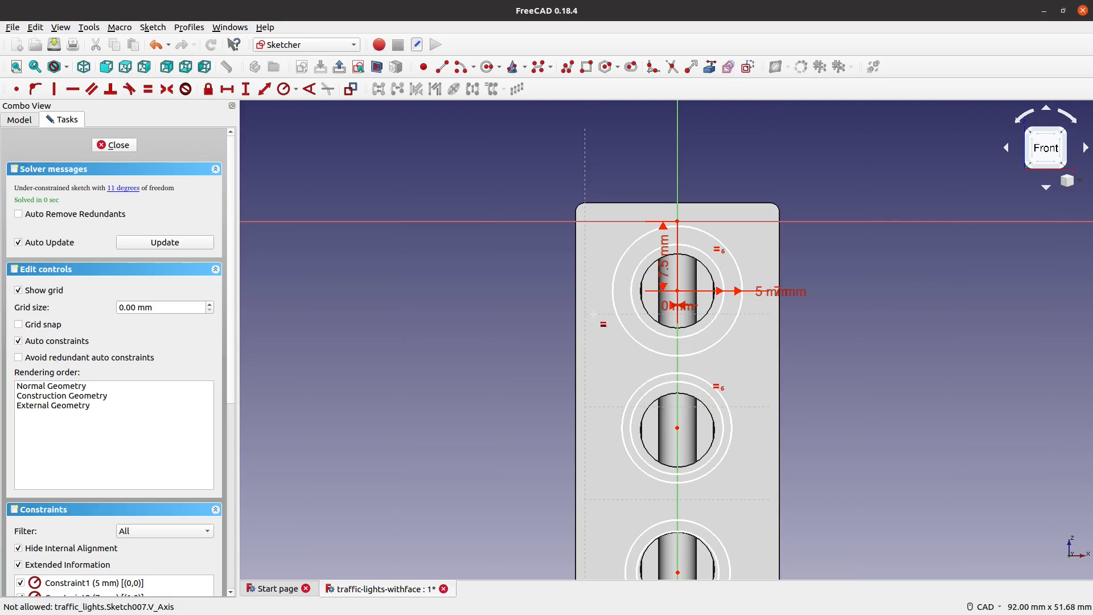
{"action": "left_click", "coordinate": [737, 324]}
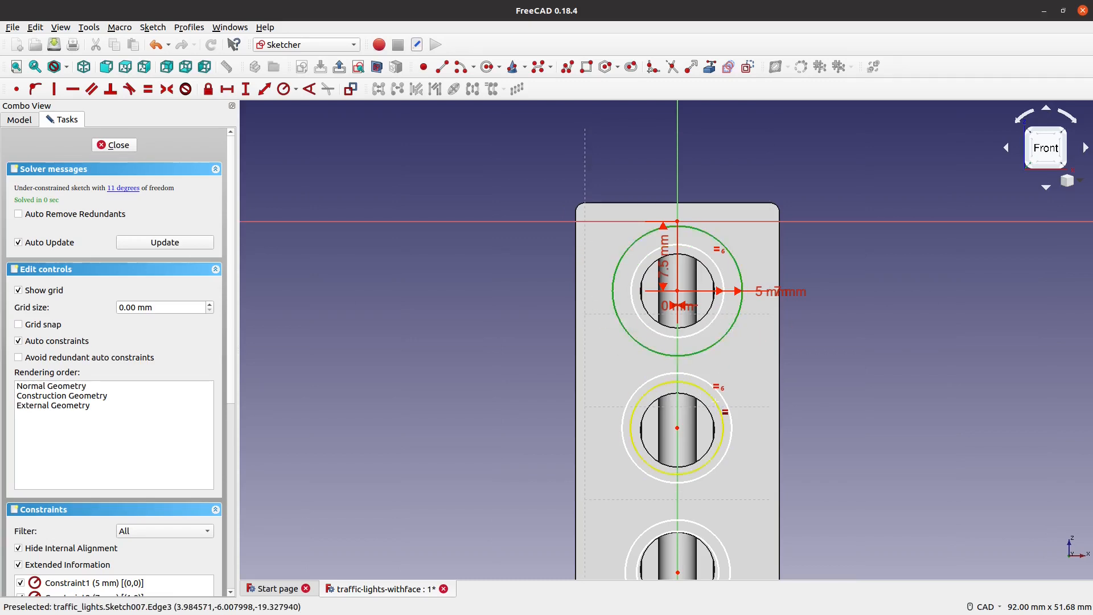
{"action": "left_click", "coordinate": [715, 389]}
Constrain the lower opening's inner and outer circles equal to the corresponding middle circles
{"action": "middle_click_drag", "start_coordinate": [757, 495], "coordinate": [751, 361]}
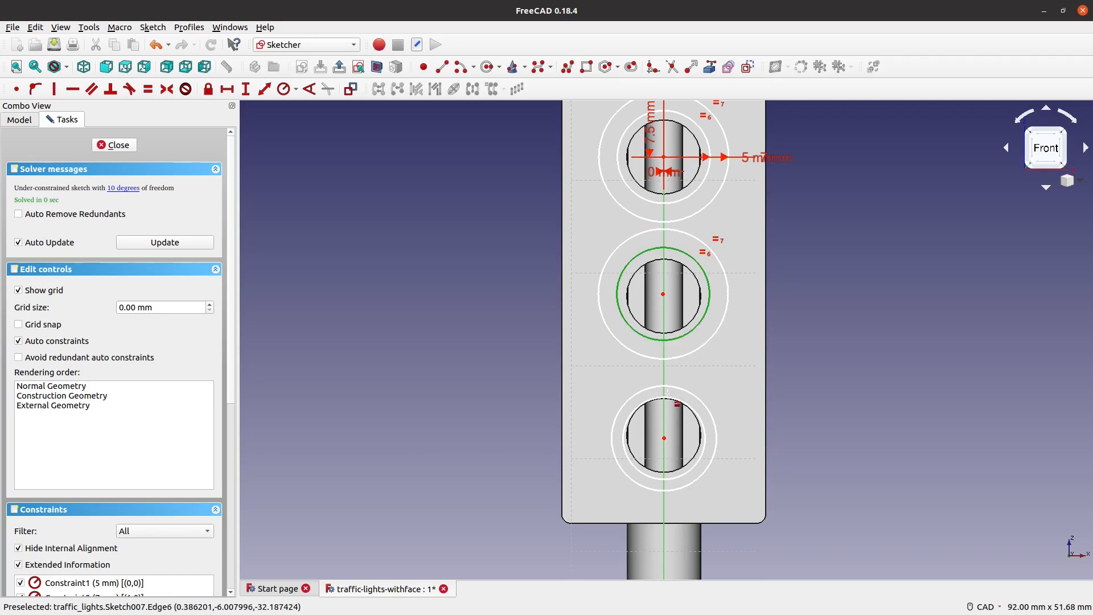
{"action": "left_click", "coordinate": [675, 392]}
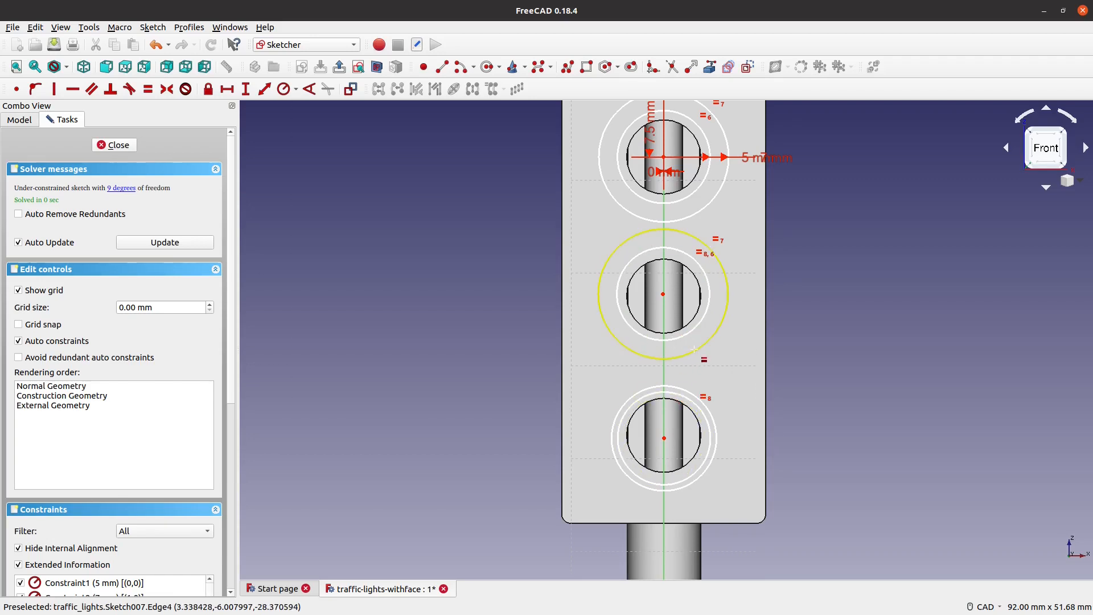
{"action": "left_click", "coordinate": [693, 349]}
{"action": "left_click", "coordinate": [713, 422]}
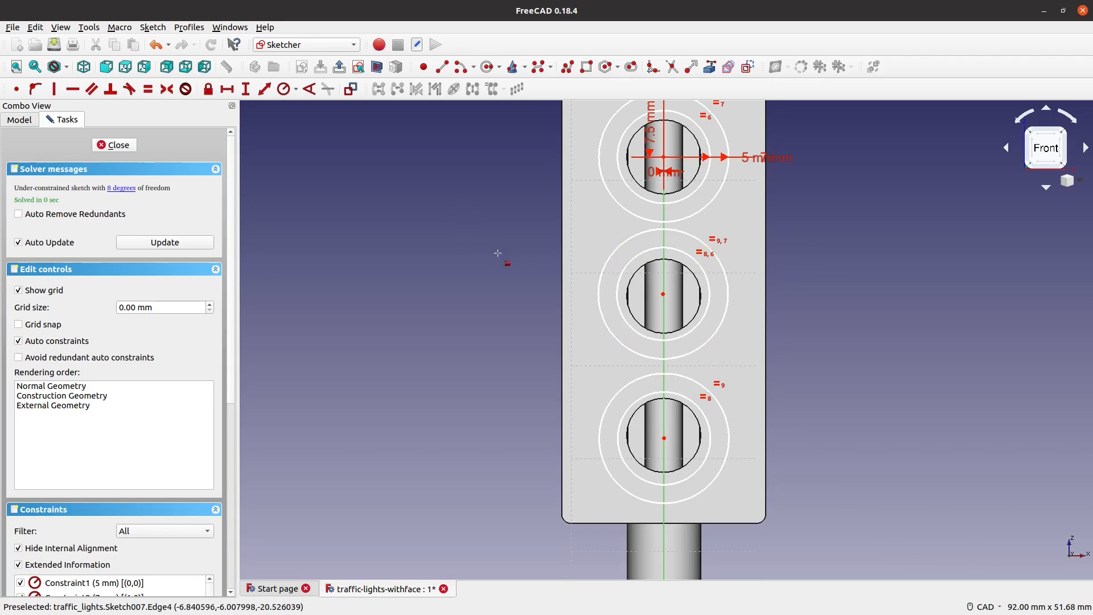
Make the centre points of the two circles around the middle opening coincident
{"action": "left_click", "coordinate": [17, 90]}
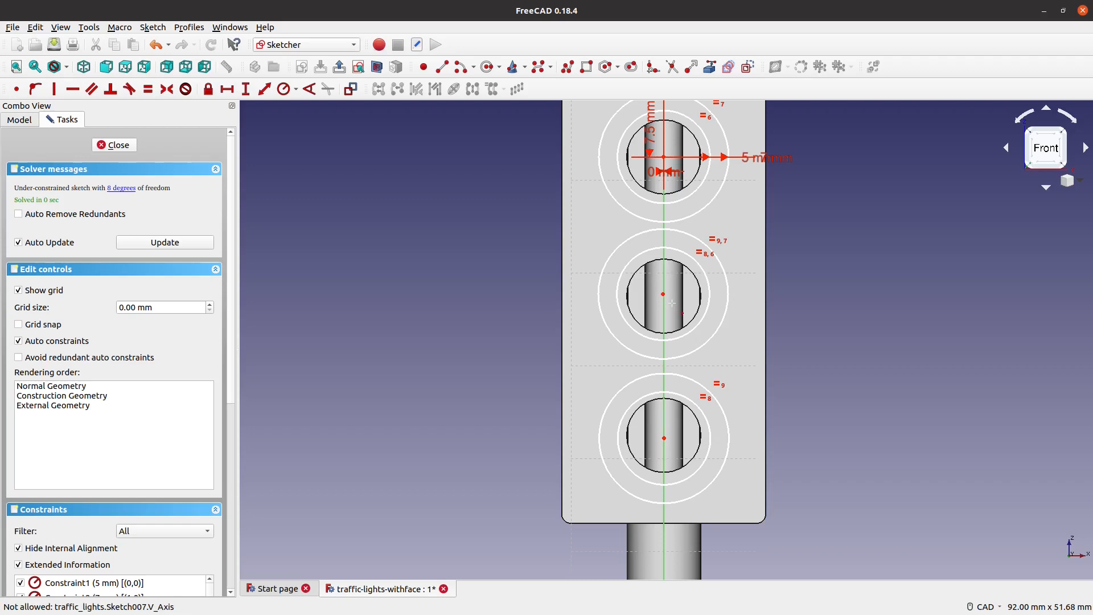
{"action": "right_click", "coordinate": [478, 314]}
{"action": "left_click", "coordinate": [821, 307]}
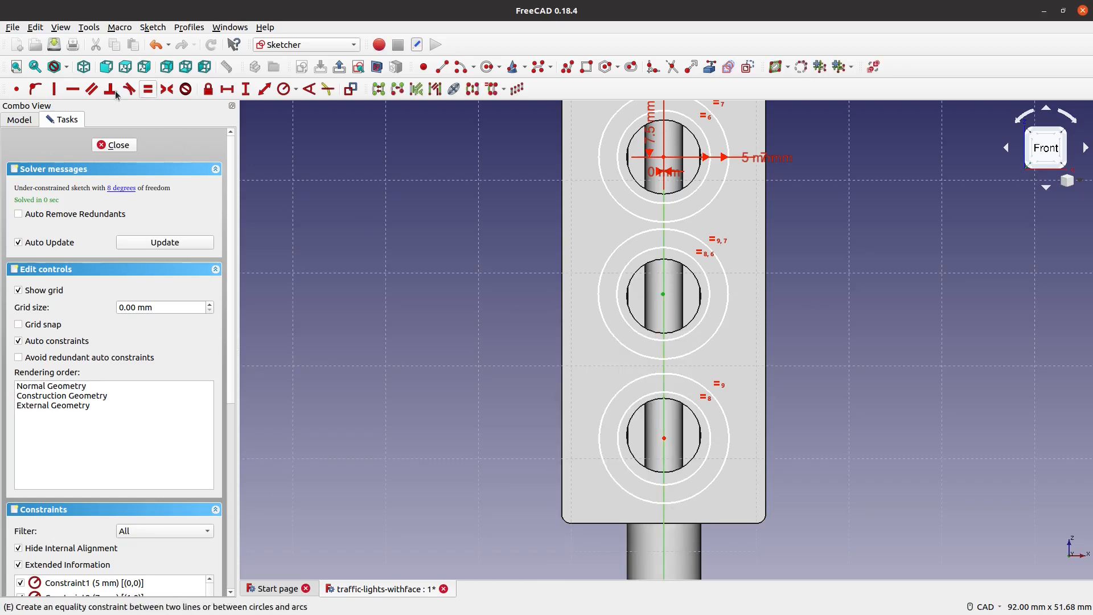
{"action": "left_click", "coordinate": [17, 89]}
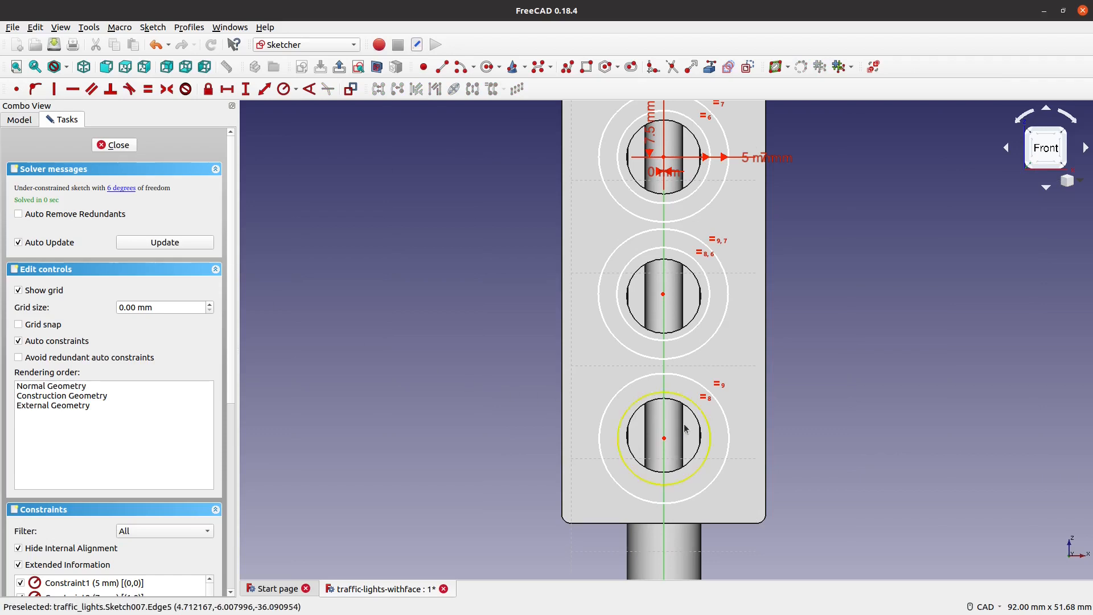
{"action": "right_click", "coordinate": [486, 384]}
{"action": "left_click", "coordinate": [435, 405]}
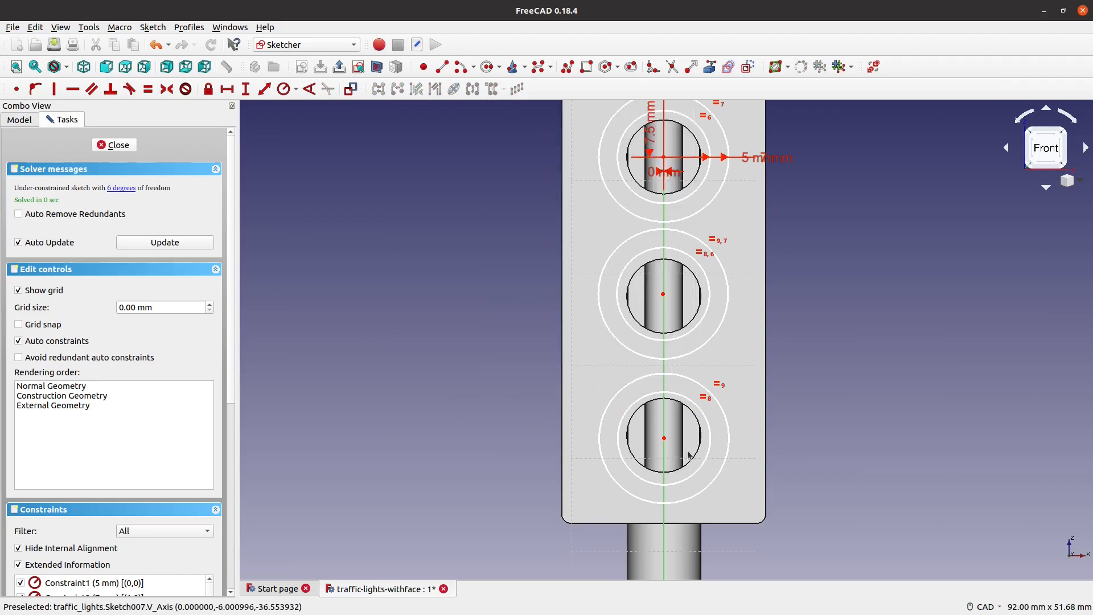
Make the centre points of the two circles around the lower opening coincident
{"action": "left_click", "coordinate": [665, 437]}
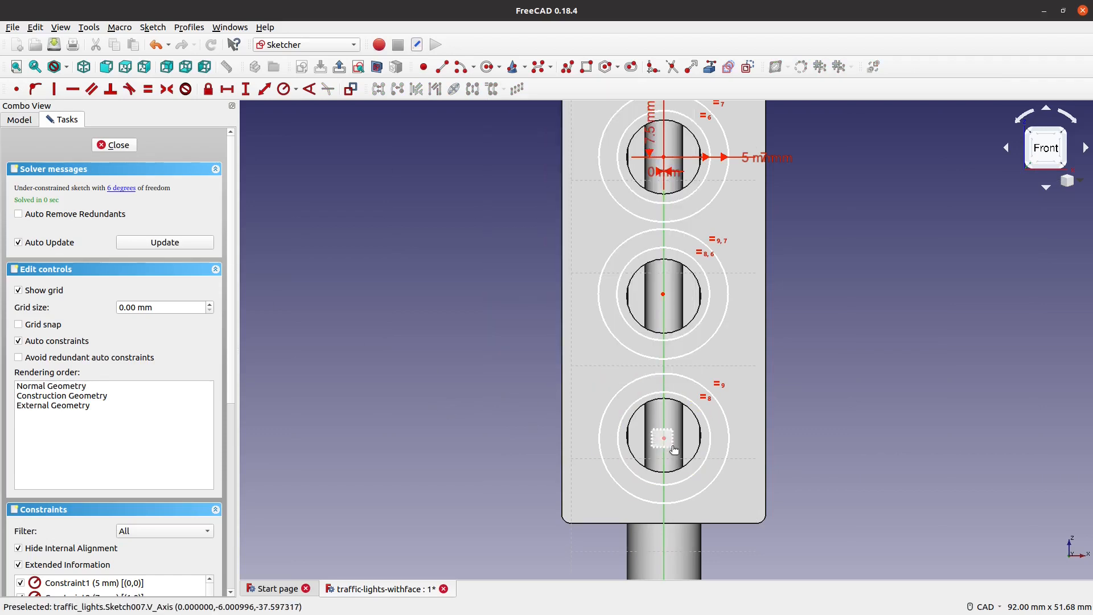
{"action": "left_click", "coordinate": [17, 89]}
Set the horizontal distance between the sketch origin and the middle circles' centre to 0 mm
{"action": "left_click", "coordinate": [666, 296]}
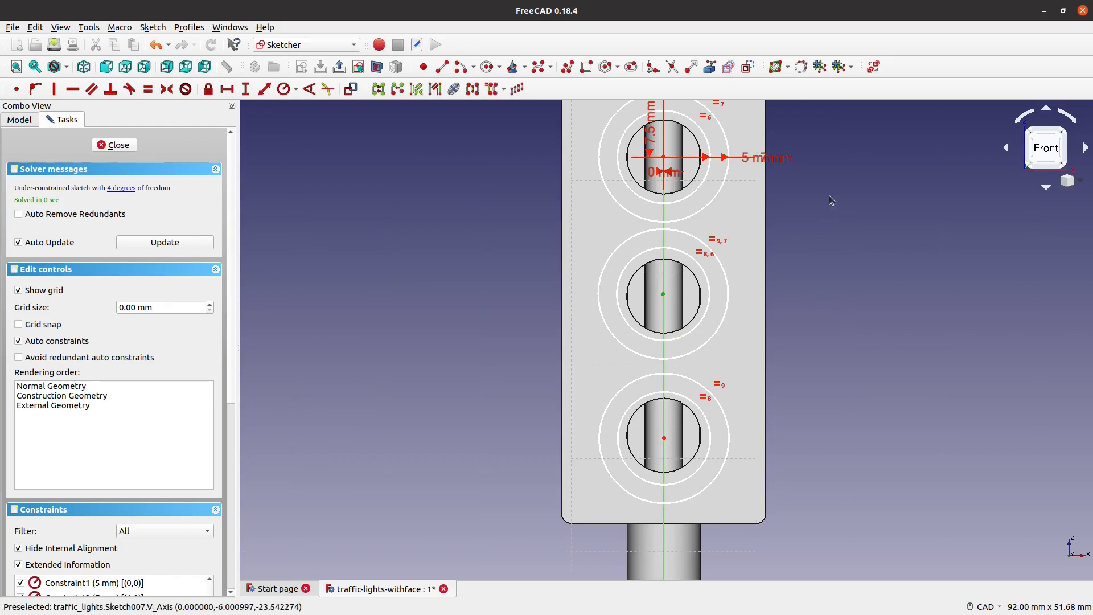
{"action": "scroll", "coordinate": [831, 298], "scroll_direction": "up", "scroll_amount": 3}
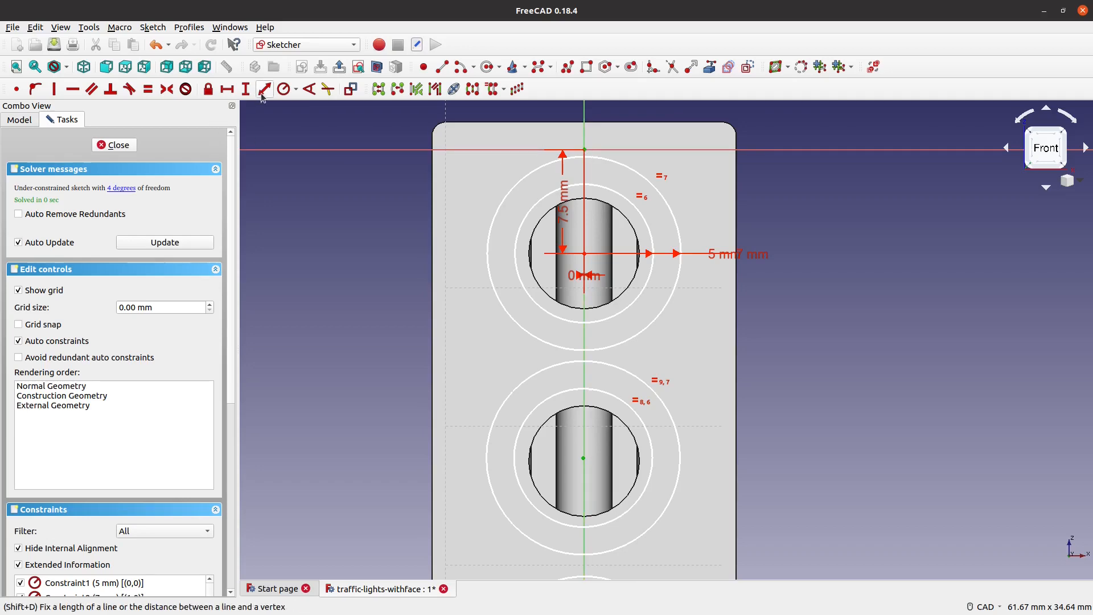
{"action": "left_click", "coordinate": [227, 88]}
{"action": "type", "text": "0 µm"}
{"action": "key", "text": "Return"}
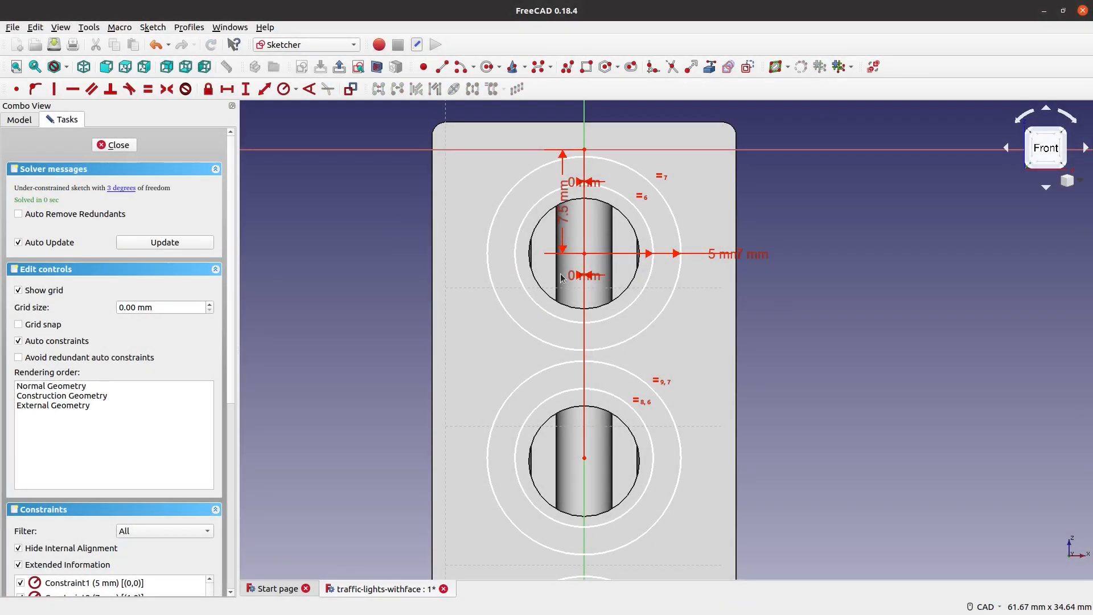
Set the vertical distance between the upper and middle circles' centres to 15 mm
{"action": "left_click", "coordinate": [587, 262]}
{"action": "left_click", "coordinate": [587, 462]}
{"action": "left_click", "coordinate": [246, 91]}
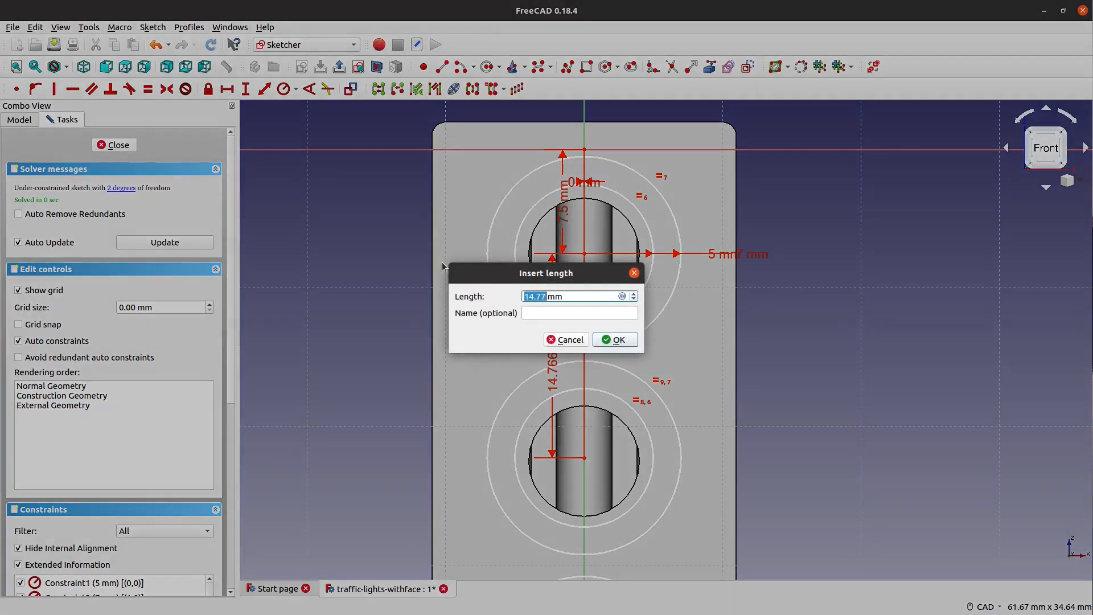
{"action": "type", "text": "1"}
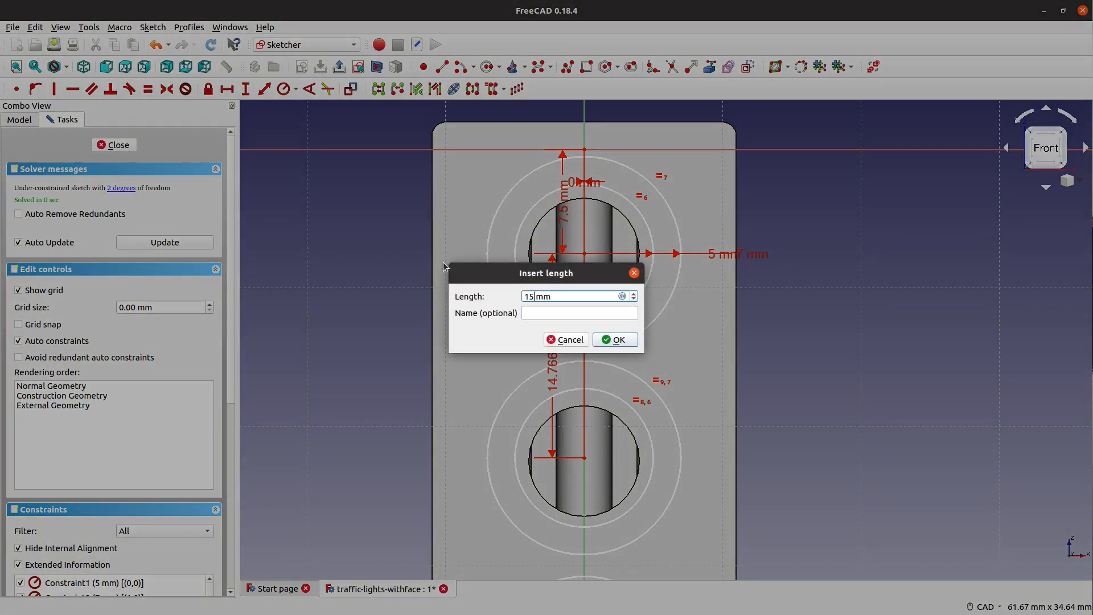
{"action": "key", "text": "Return"}
Set the horizontal distance between the middle and lower circles' centres to 0 mm
{"action": "mouse_move", "coordinate": [759, 458]}
{"action": "middle_mouse_down"}
{"action": "mouse_move", "coordinate": [763, 398]}
{"action": "mouse_move", "coordinate": [732, 213]}
{"action": "middle_mouse_up"}
{"action": "left_click", "coordinate": [559, 427]}
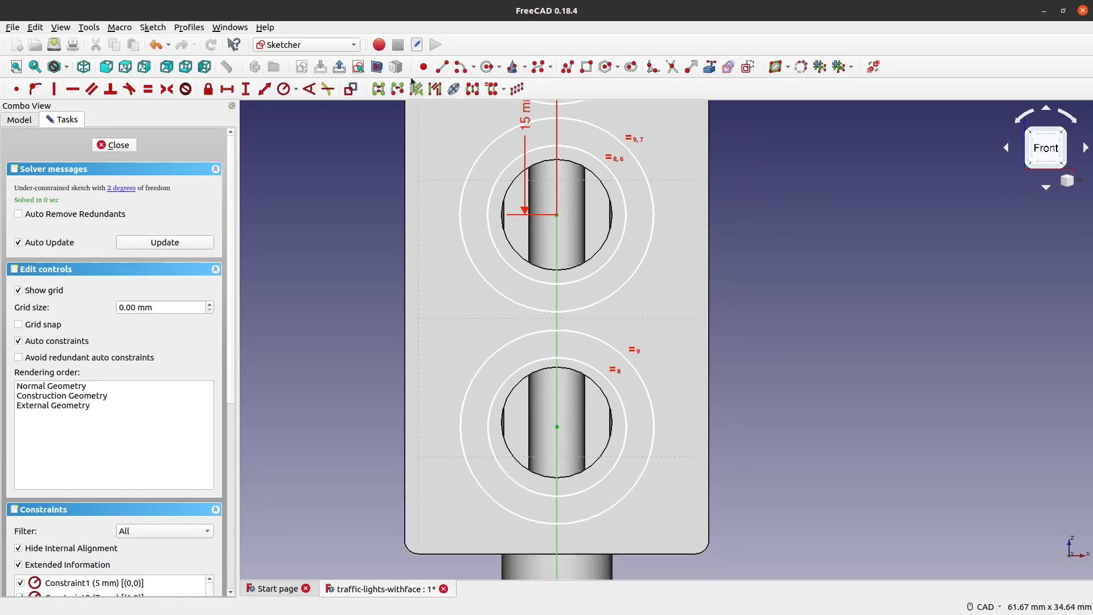
{"action": "left_click", "coordinate": [245, 88]}
{"action": "type", "text": "0 µm"}
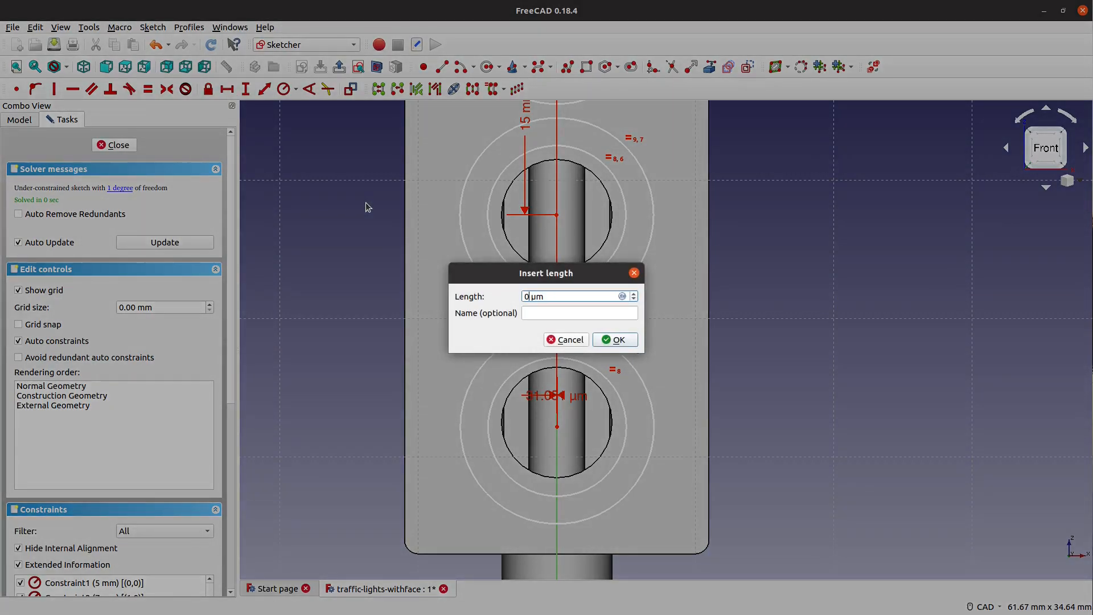
{"action": "key", "text": "Return"}
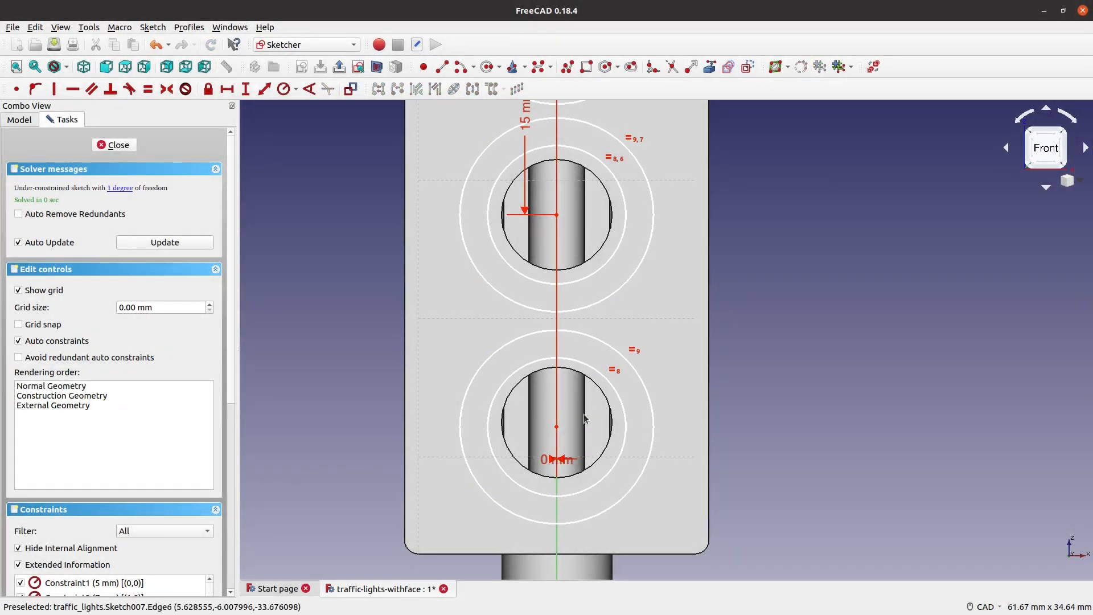
Set the vertical distance between the middle and lower circles' centres to 15 mm
{"action": "left_click", "coordinate": [556, 426]}
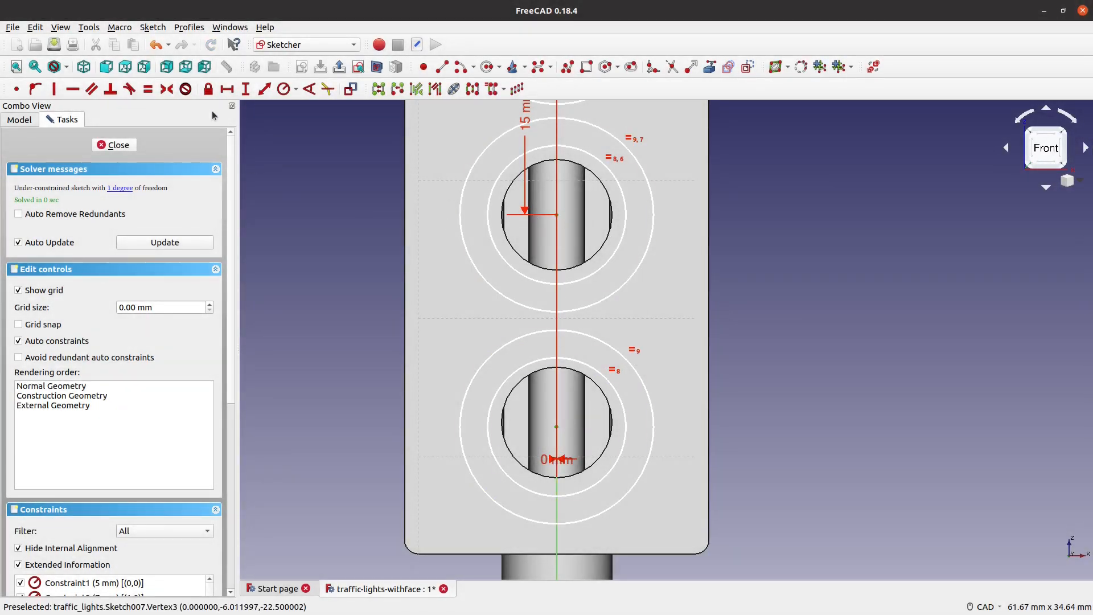
{"action": "left_click", "coordinate": [245, 88]}
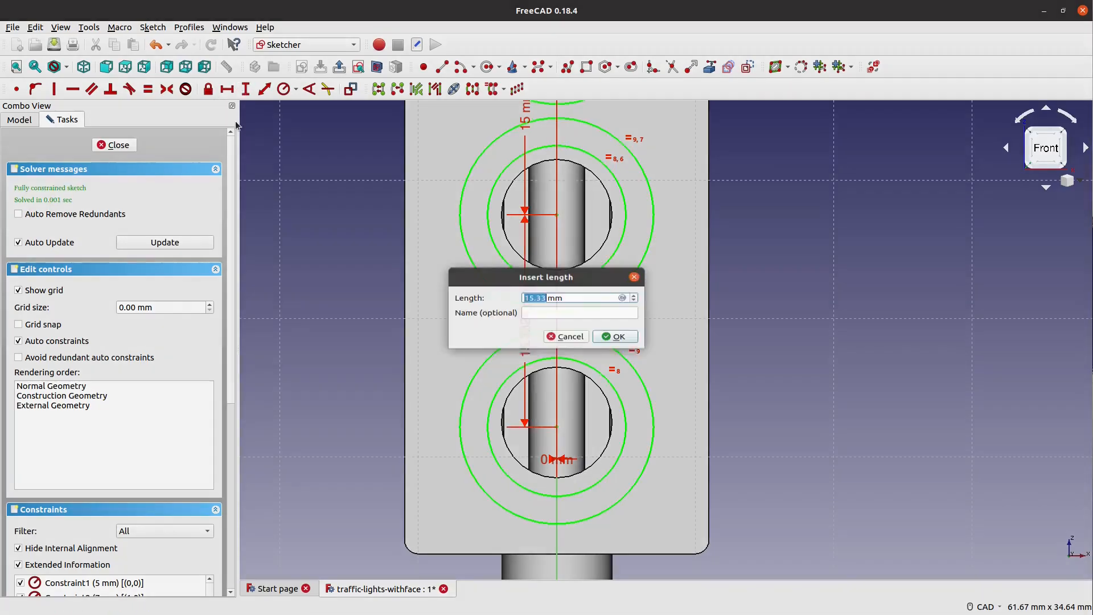
{"action": "type", "text": "1"}
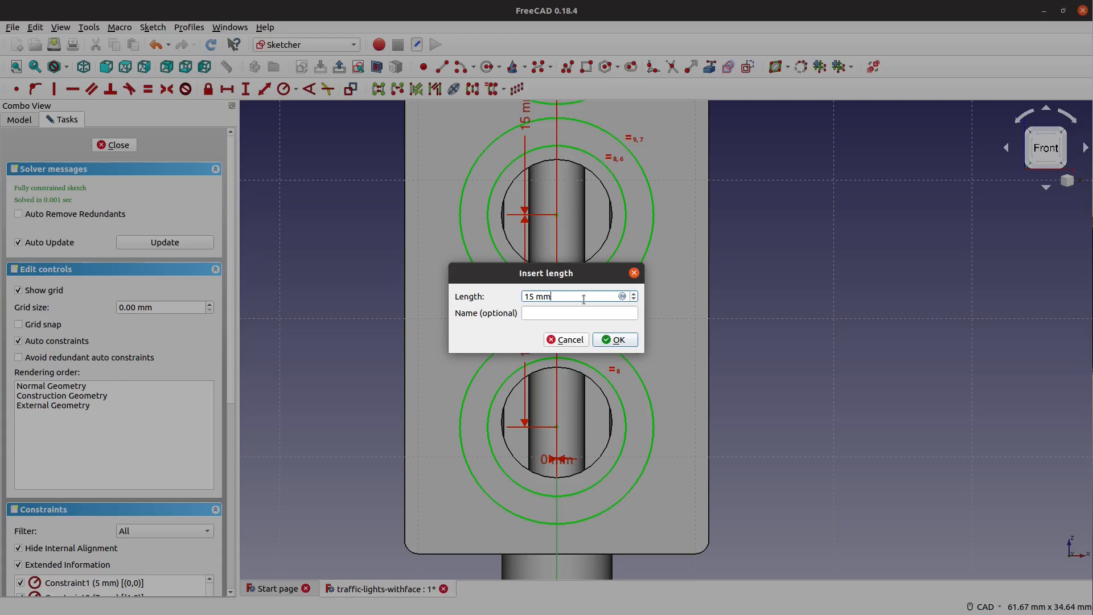
{"action": "left_click", "coordinate": [604, 341]}
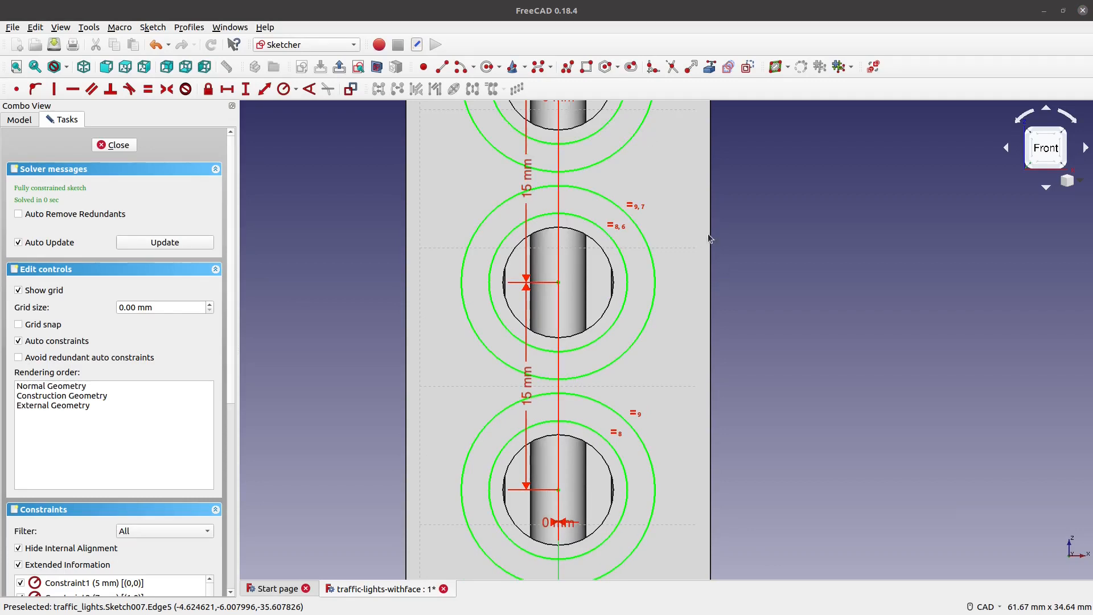
Set the radius of the inner circle around the upper opening to 4.5 mm
{"action": "scroll", "coordinate": [708, 233], "scroll_direction": "down", "scroll_amount": 5}
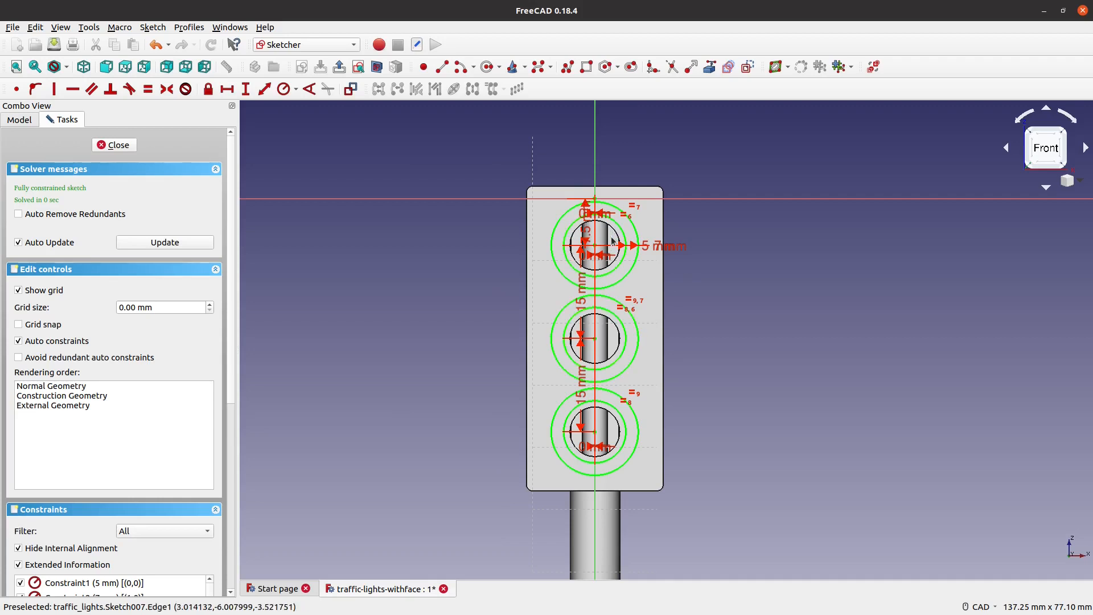
{"action": "scroll", "coordinate": [609, 241], "scroll_direction": "up", "scroll_amount": 5}
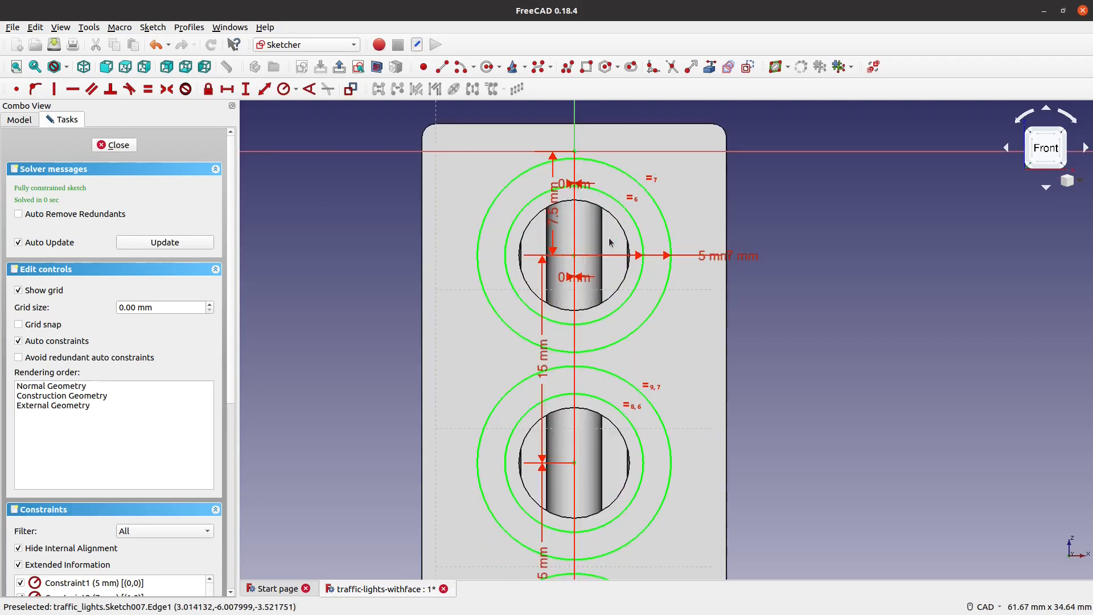
{"action": "left_click", "coordinate": [596, 192]}
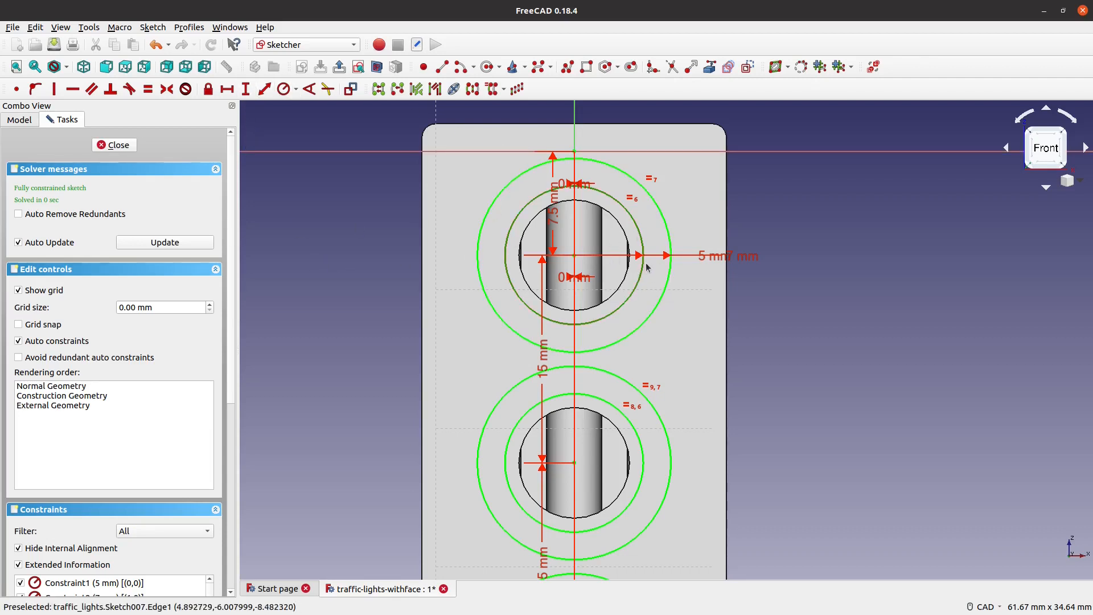
{"action": "double_click", "coordinate": [715, 255]}
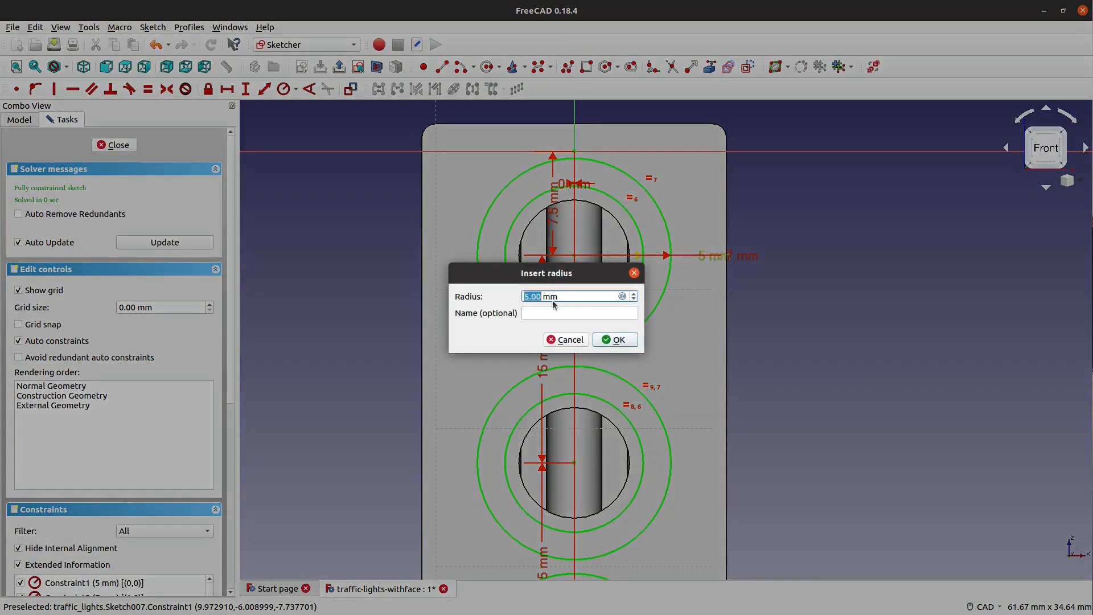
{"action": "type", "text": "4."}
{"action": "left_click", "coordinate": [637, 340]}
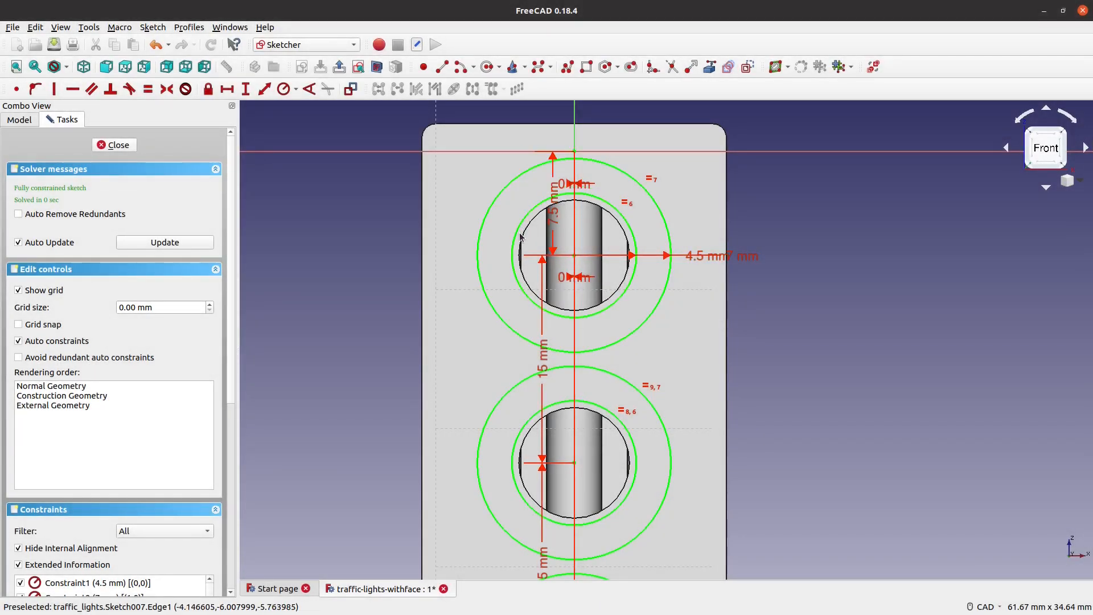
Set the radius of the outer circle around the upper opening to 6 mm
{"action": "left_click", "coordinate": [670, 235]}
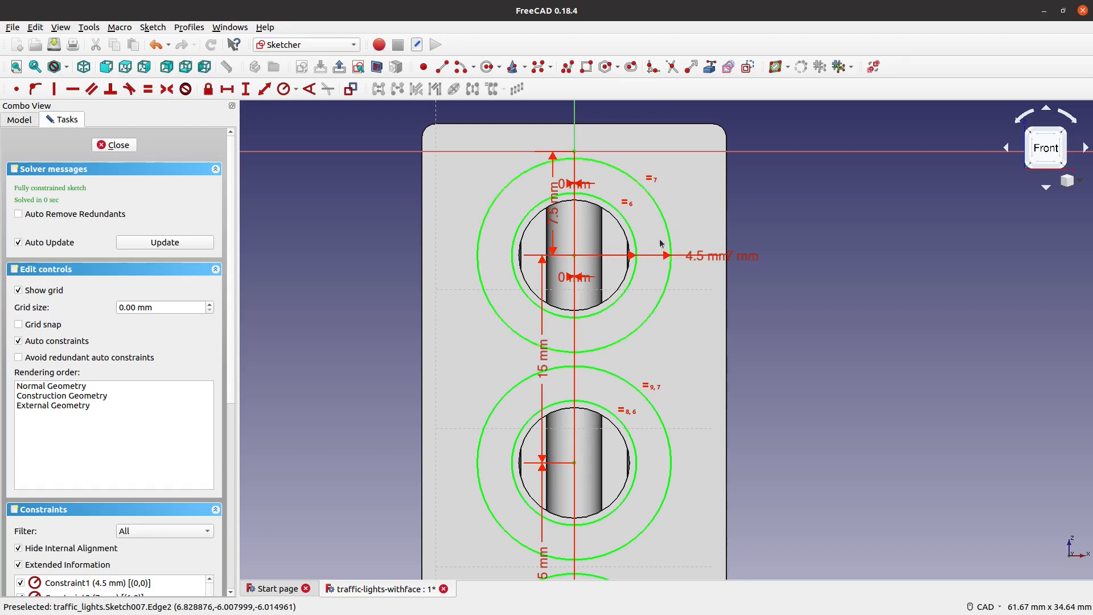
{"action": "left_click", "coordinate": [747, 260]}
{"action": "double_click", "coordinate": [747, 259]}
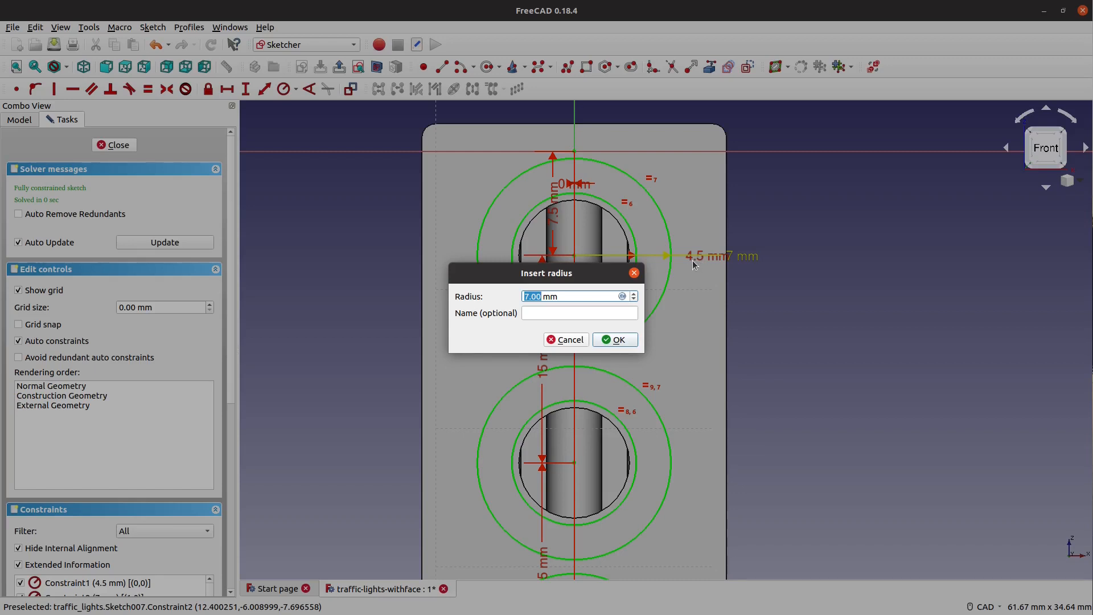
{"action": "type", "text": "6"}
{"action": "left_click", "coordinate": [622, 342]}
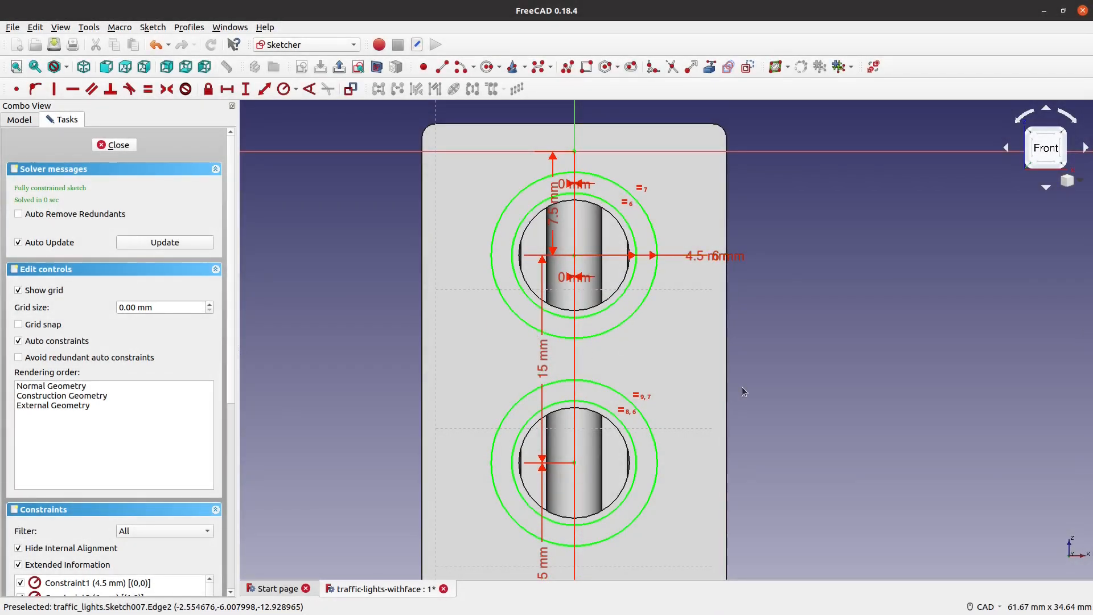
Close the ring sketch and pad it 10 mm outward from the front plate
{"action": "scroll", "coordinate": [742, 387], "scroll_direction": "down", "scroll_amount": 5}
{"action": "middle_click_drag", "start_coordinate": [779, 259], "coordinate": [709, 290]}
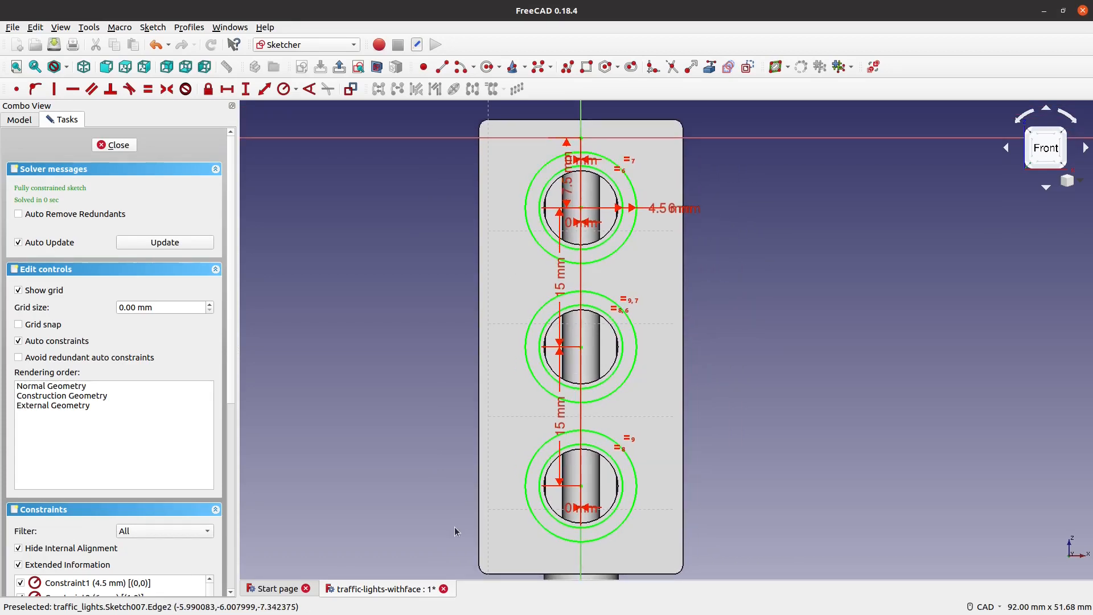
{"action": "left_click", "coordinate": [129, 150]}
{"action": "mouse_move", "coordinate": [369, 291]}
{"action": "middle_mouse_down"}
{"action": "mouse_move", "coordinate": [405, 305]}
{"action": "mouse_move", "coordinate": [345, 195]}
{"action": "middle_mouse_up"}
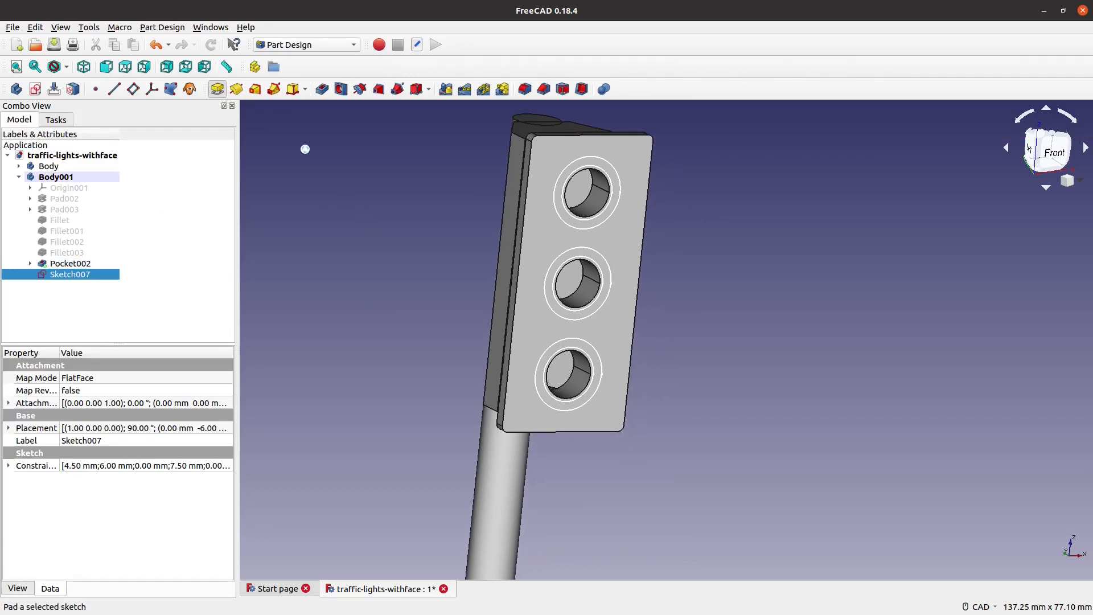
{"action": "left_click", "coordinate": [217, 89]}
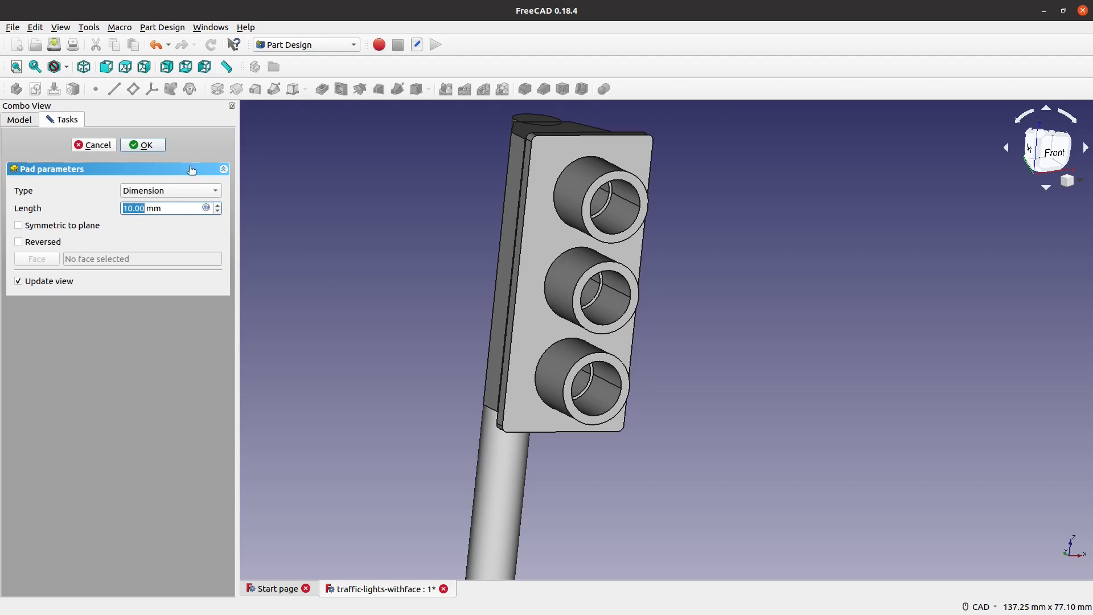
{"action": "left_click", "coordinate": [160, 149]}
Save the traffic light document with the padded tubes
{"action": "middle_click_drag", "start_coordinate": [579, 442], "coordinate": [536, 425]}
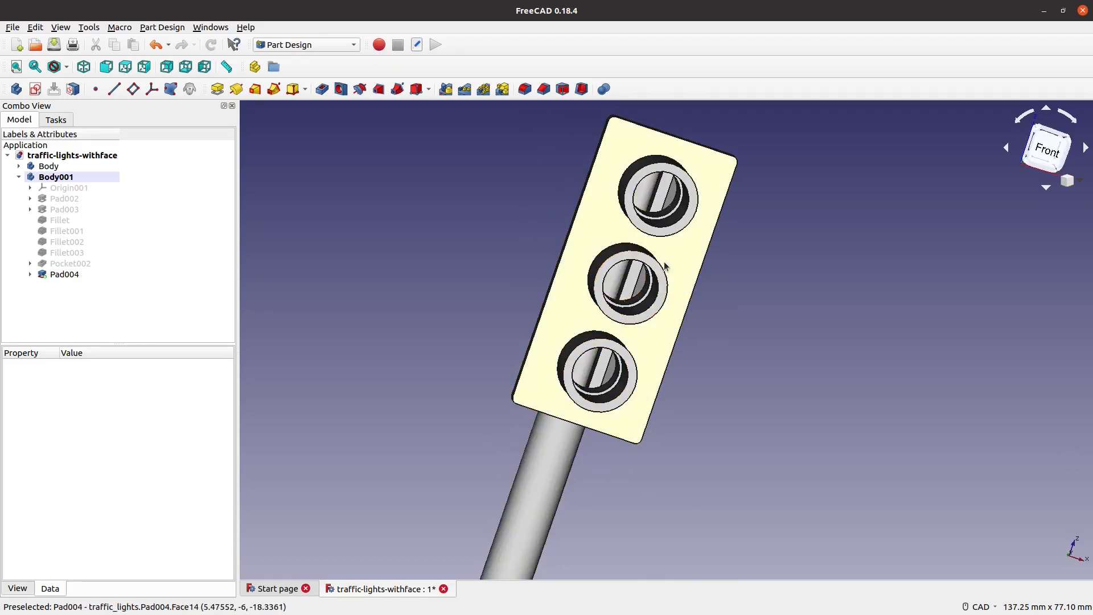
{"action": "middle_click_drag", "start_coordinate": [658, 417], "coordinate": [910, 439]}
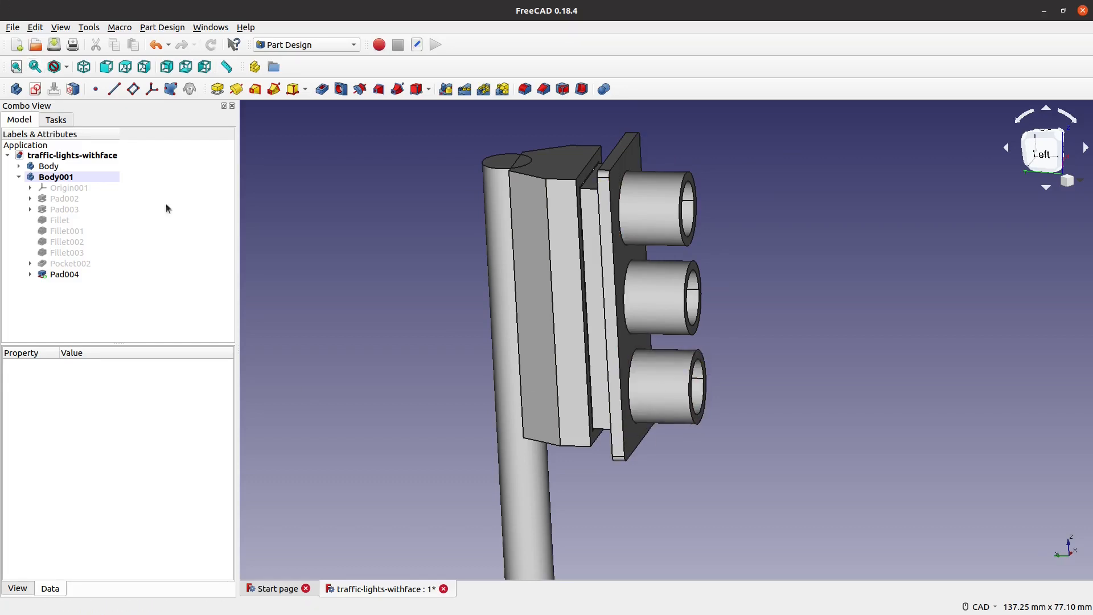
{"action": "key", "text": "ctrl+s"}
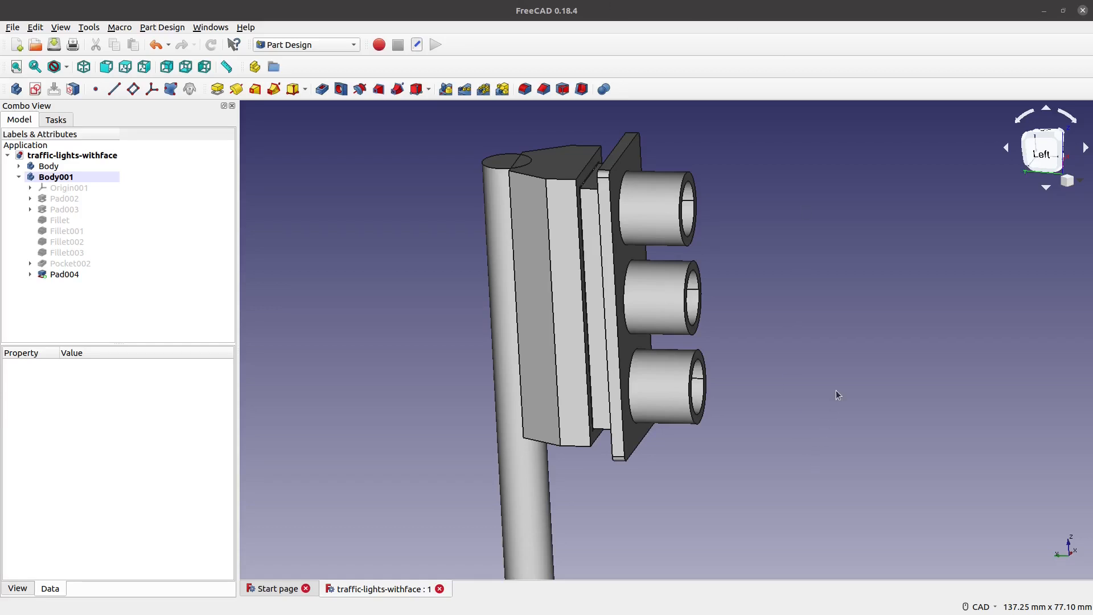
Create a new sketch on the narrow left side face of the front plate
{"action": "middle_click_drag", "start_coordinate": [756, 281], "coordinate": [673, 248]}
{"action": "scroll", "coordinate": [672, 247], "scroll_direction": "up", "scroll_amount": 2}
{"action": "middle_click_drag", "start_coordinate": [673, 247], "coordinate": [675, 243]}
{"action": "scroll", "coordinate": [675, 243], "scroll_direction": "down", "scroll_amount": 2}
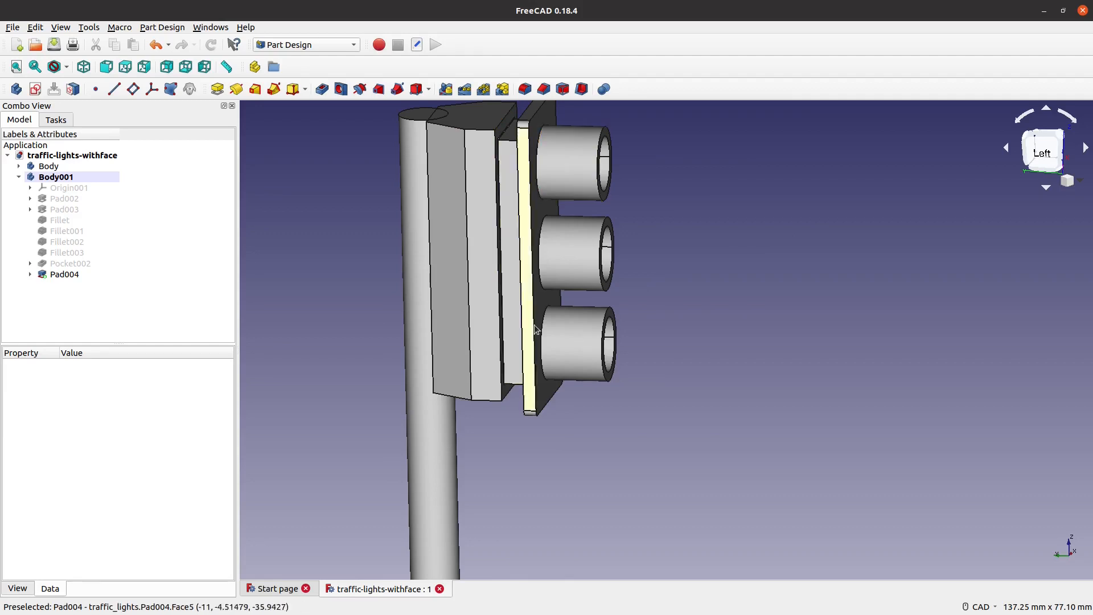
{"action": "left_click", "coordinate": [523, 287]}
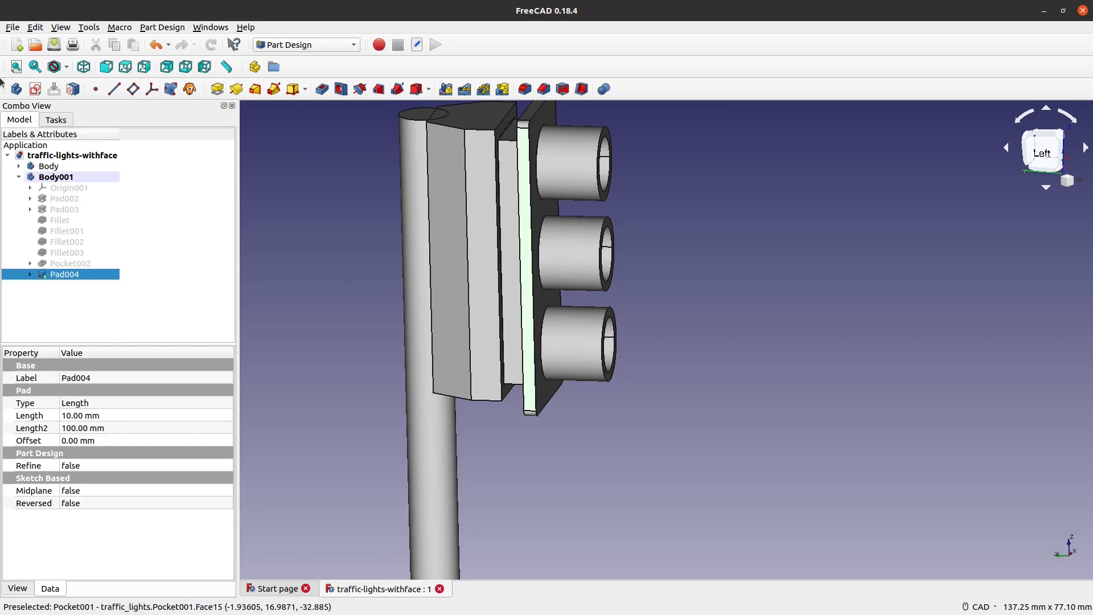
{"action": "left_click", "coordinate": [35, 89]}
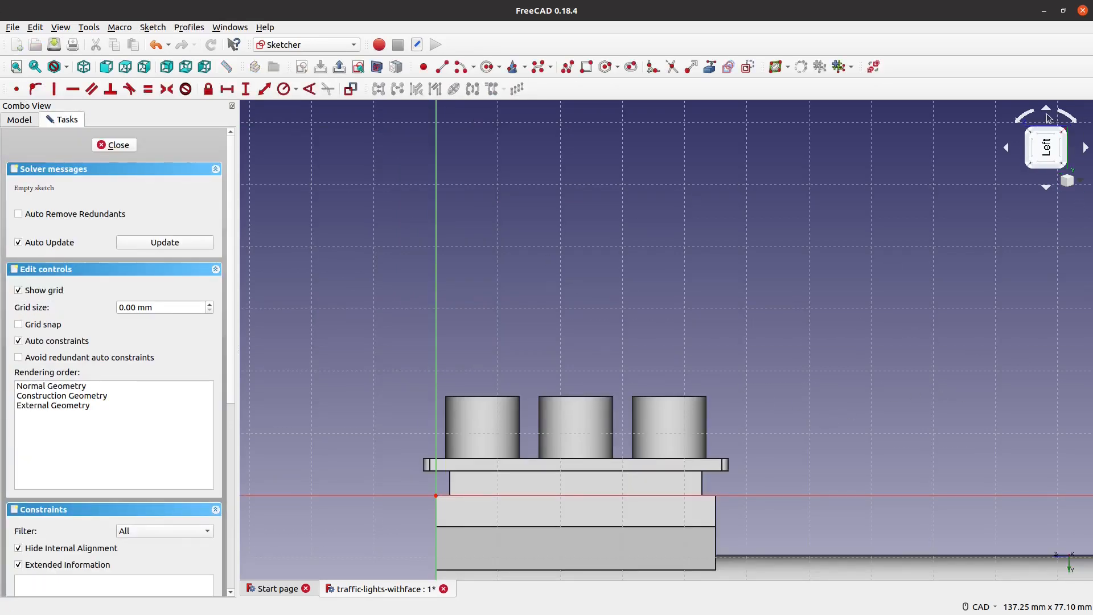
{"action": "left_click", "coordinate": [1066, 116]}
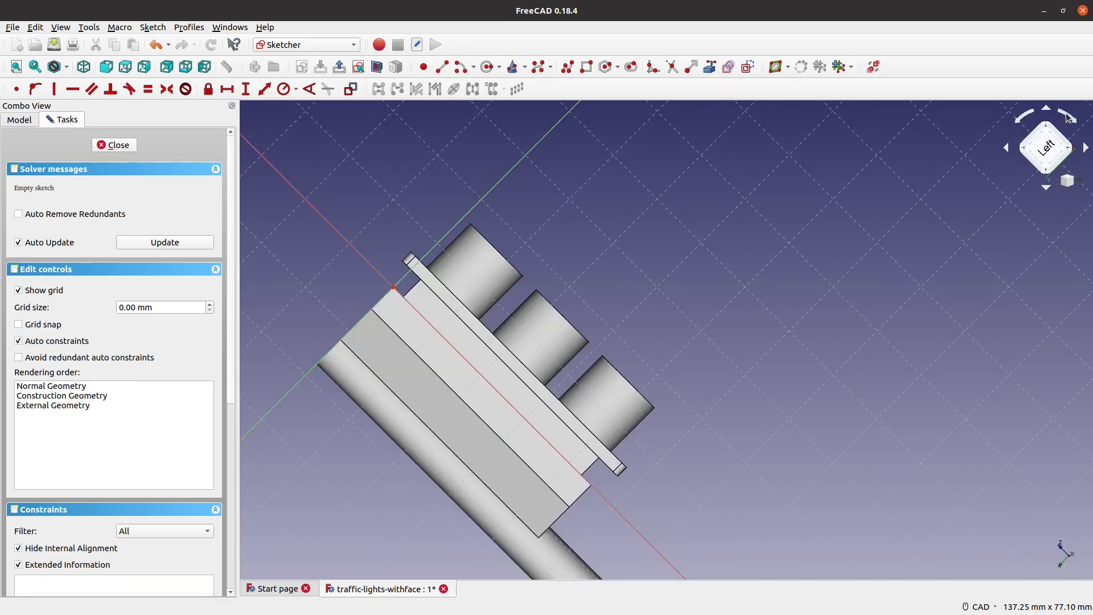
{"action": "middle_click_drag", "start_coordinate": [781, 164], "coordinate": [792, 320]}
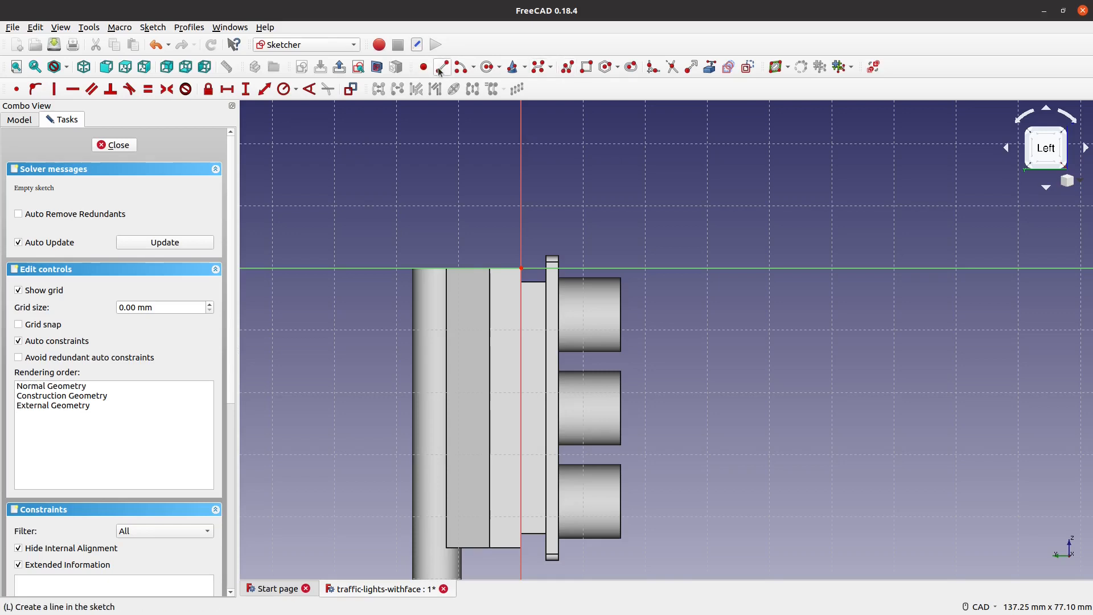
Draw a closed right triangle with a polyline over the upper tube, sloping from below its base up past its outer end
{"action": "left_click", "coordinate": [568, 67]}
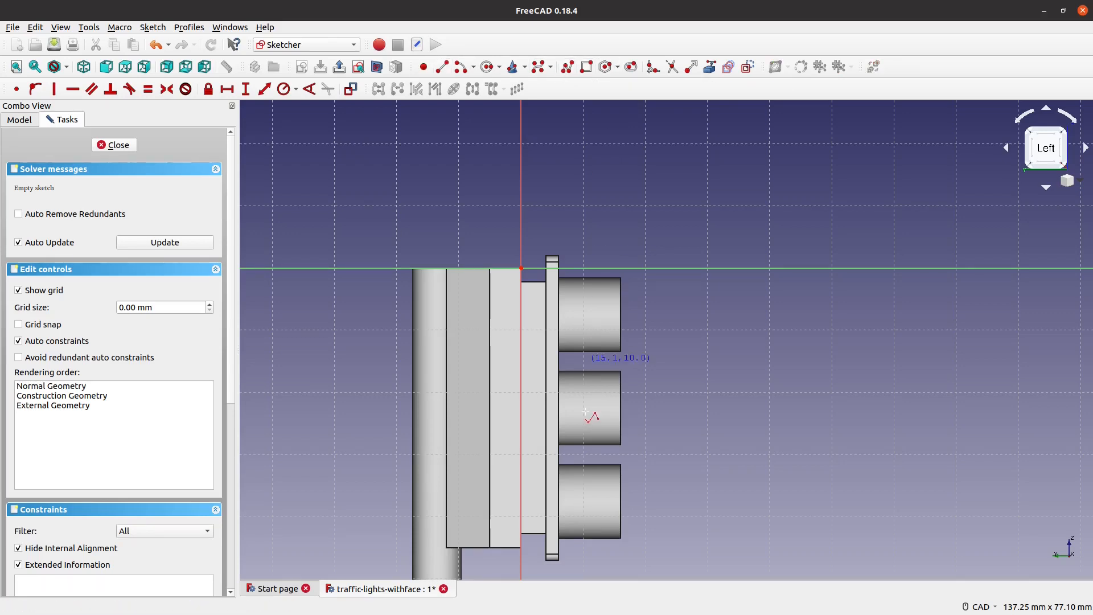
{"action": "left_click", "coordinate": [568, 357]}
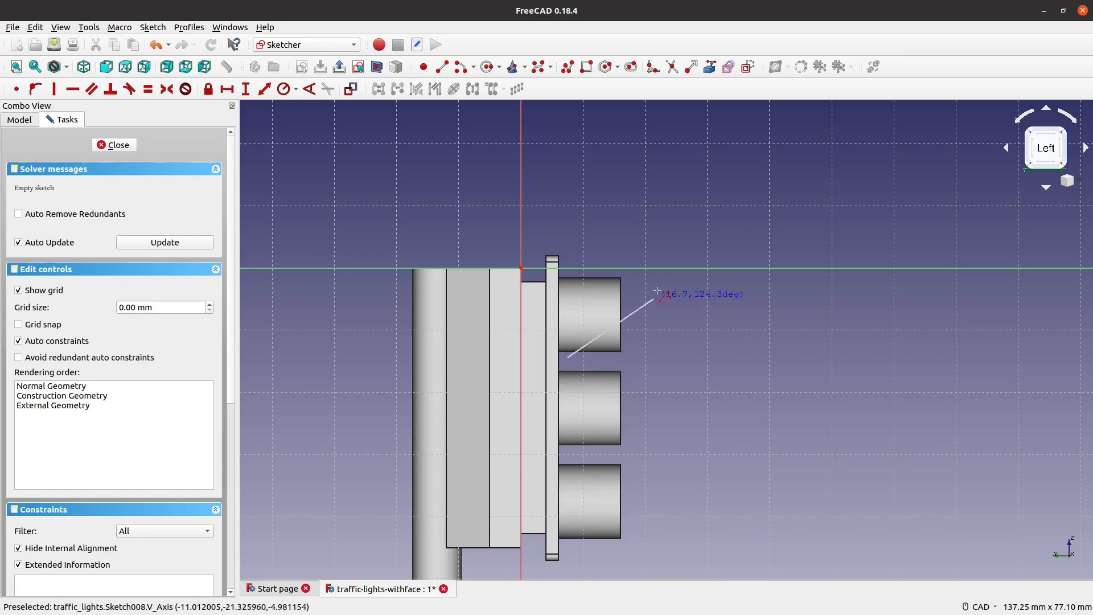
{"action": "left_click", "coordinate": [629, 279]}
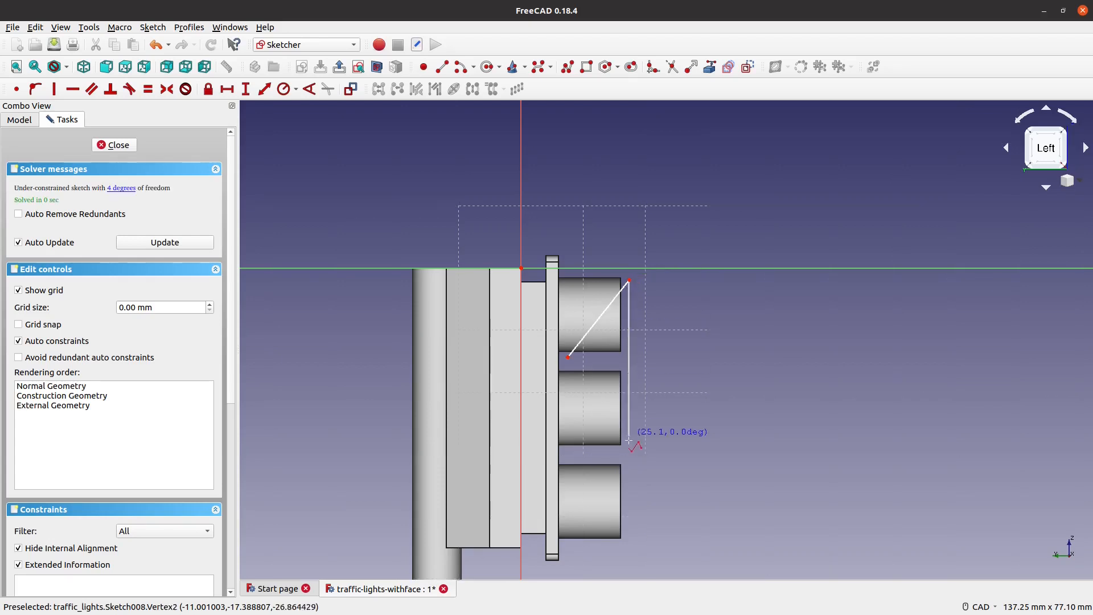
{"action": "left_click", "coordinate": [628, 359]}
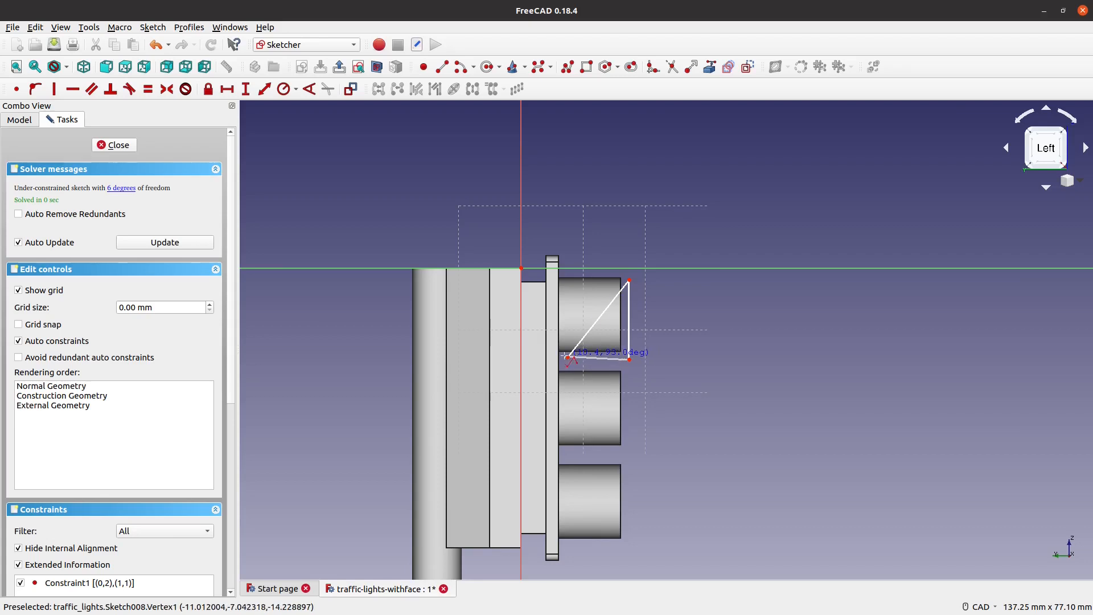
{"action": "left_click", "coordinate": [567, 357]}
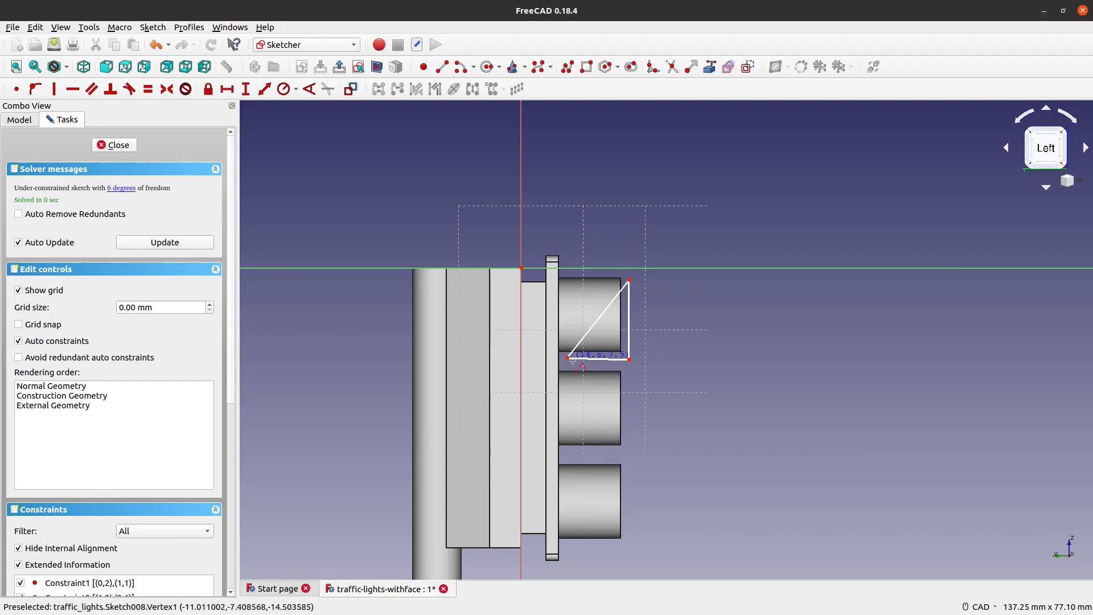
Draw a matching closed polyline triangle over the middle tube, with its vertical side just beyond the tube's outer end
{"action": "left_click", "coordinate": [629, 361]}
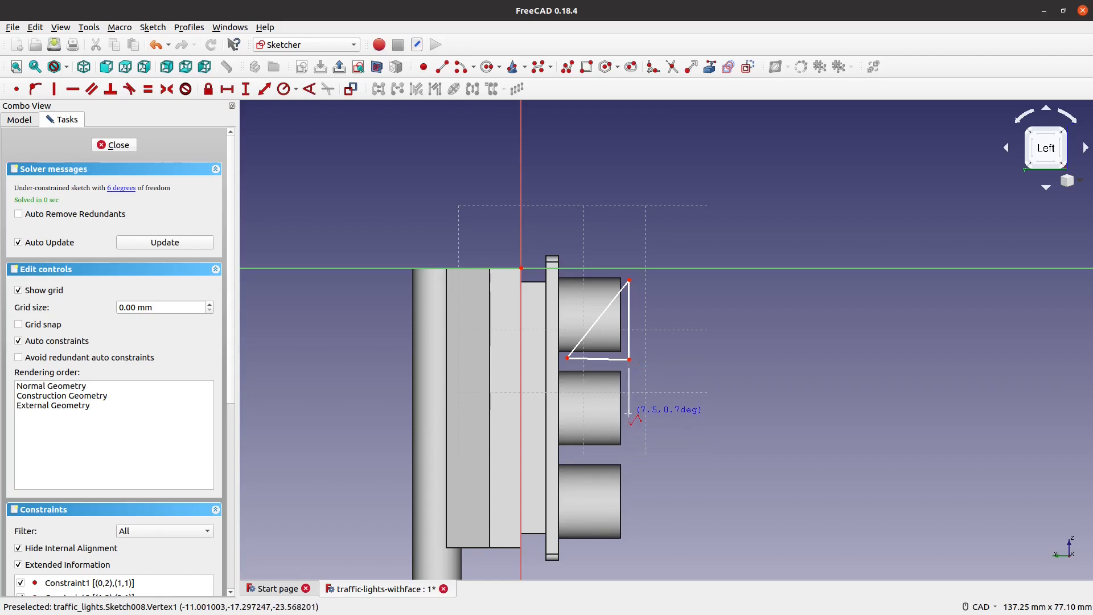
{"action": "left_click", "coordinate": [628, 451]}
{"action": "left_click", "coordinate": [573, 453]}
{"action": "left_click", "coordinate": [629, 367]}
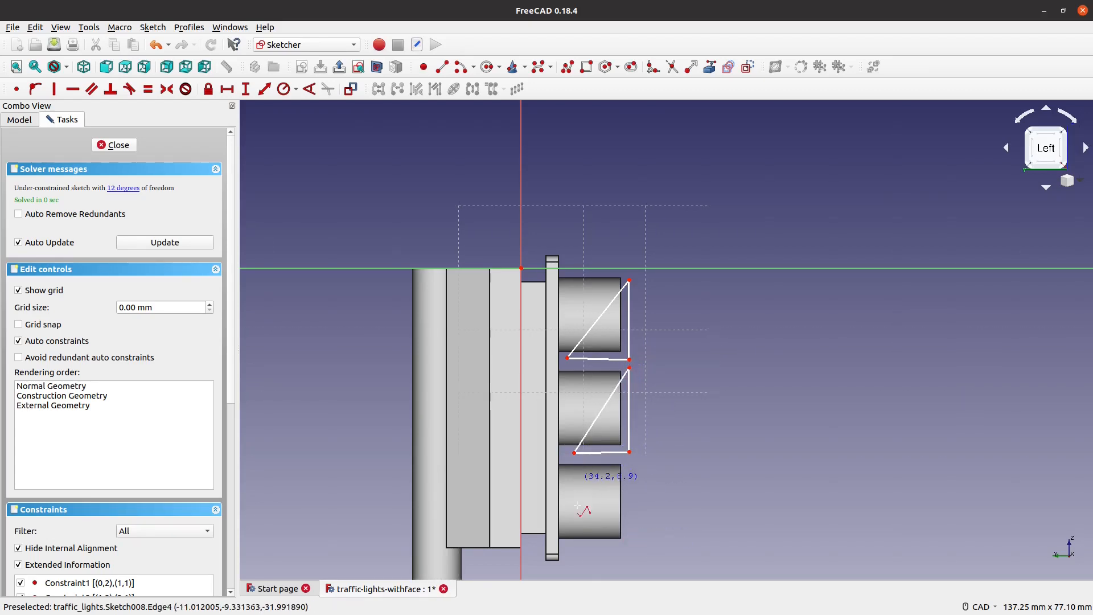
Draw a third polyline triangle about 9 mm wide over the lower tube, with its vertical side beyond the outer end
{"action": "left_click", "coordinate": [570, 545]}
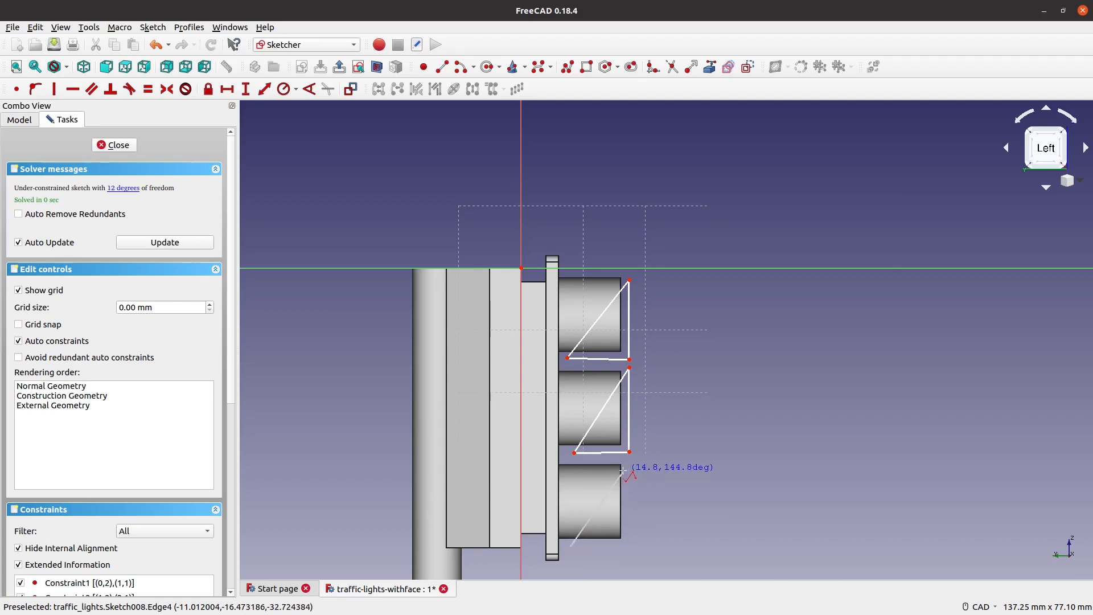
{"action": "left_click", "coordinate": [628, 468]}
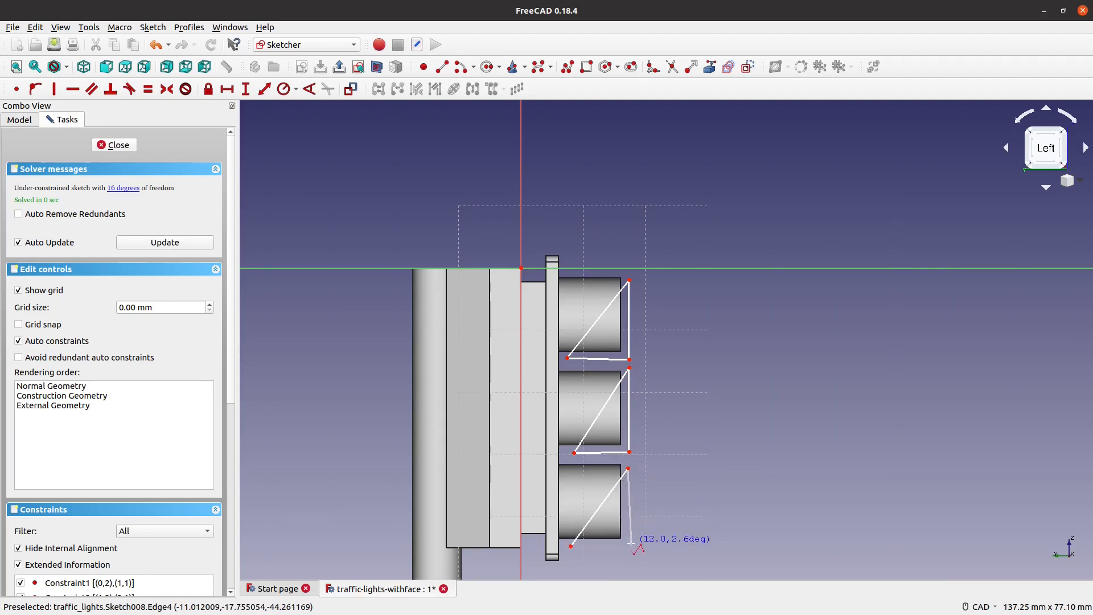
{"action": "left_click", "coordinate": [627, 547]}
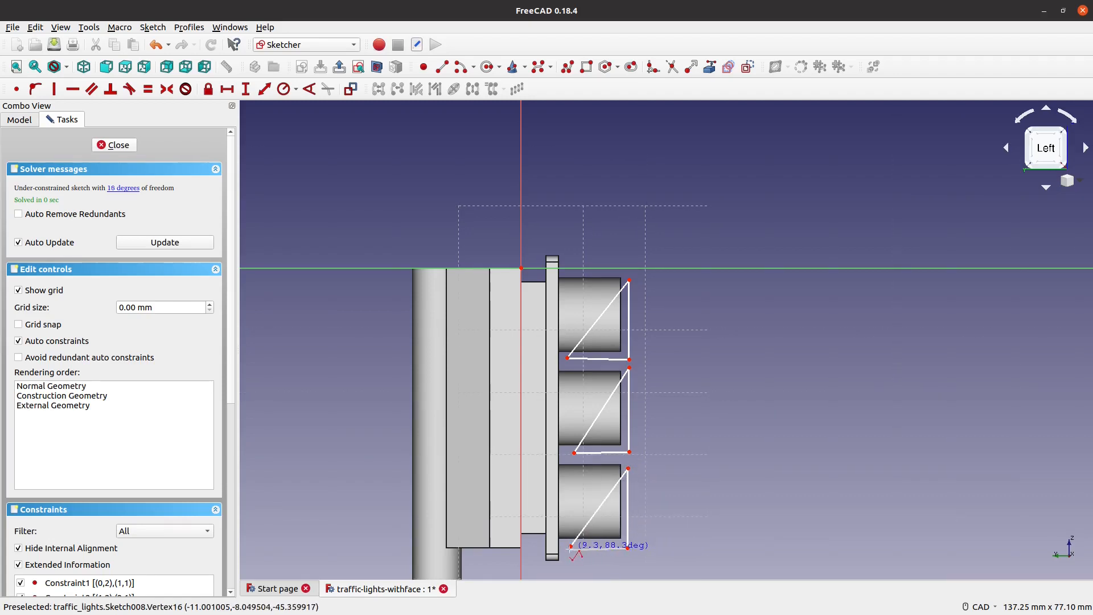
Reposition the upper triangle's three corners so its vertical side sits closer to the tube's end and its base is nearly level
{"action": "scroll", "coordinate": [532, 393], "scroll_direction": "up", "scroll_amount": 2}
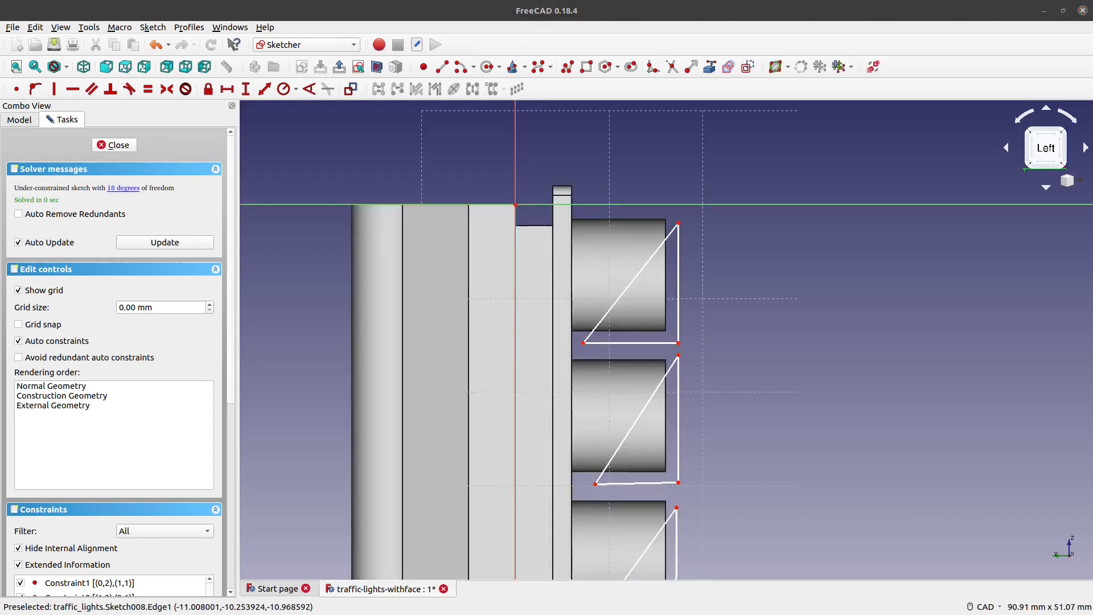
{"action": "scroll", "coordinate": [688, 287], "scroll_direction": "up", "scroll_amount": 2}
{"action": "middle_click_drag", "start_coordinate": [686, 279], "coordinate": [589, 279]}
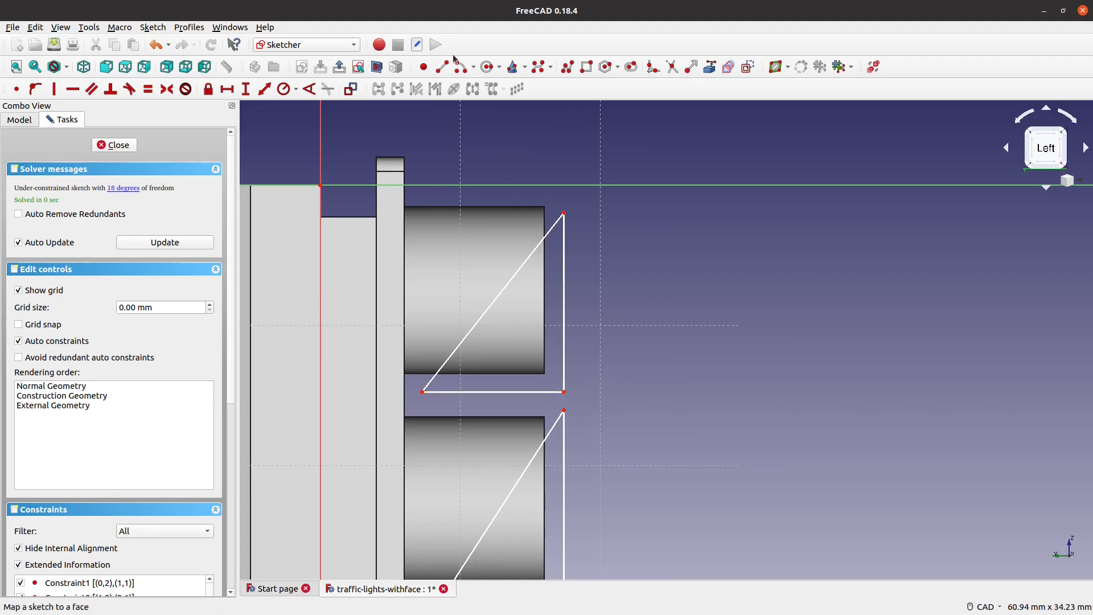
{"action": "left_click_drag", "start_coordinate": [564, 214], "coordinate": [558, 209]}
{"action": "left_click_drag", "start_coordinate": [564, 391], "coordinate": [552, 386]}
{"action": "left_click_drag", "start_coordinate": [422, 393], "coordinate": [429, 386]}
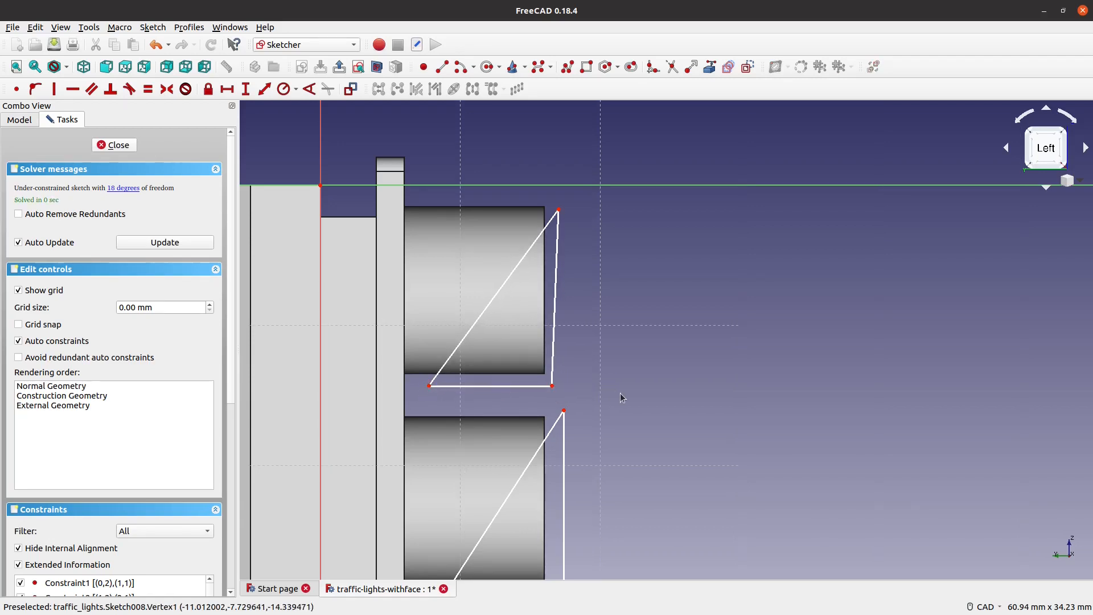
{"action": "left_click_drag", "start_coordinate": [553, 386], "coordinate": [554, 383]}
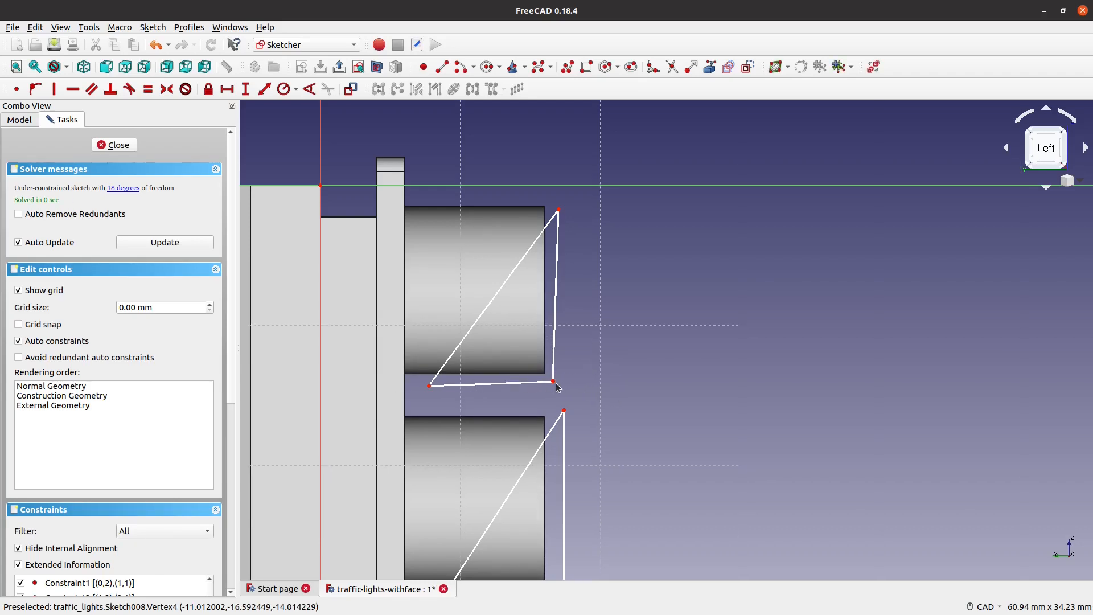
{"action": "left_click_drag", "start_coordinate": [554, 383], "coordinate": [555, 386]}
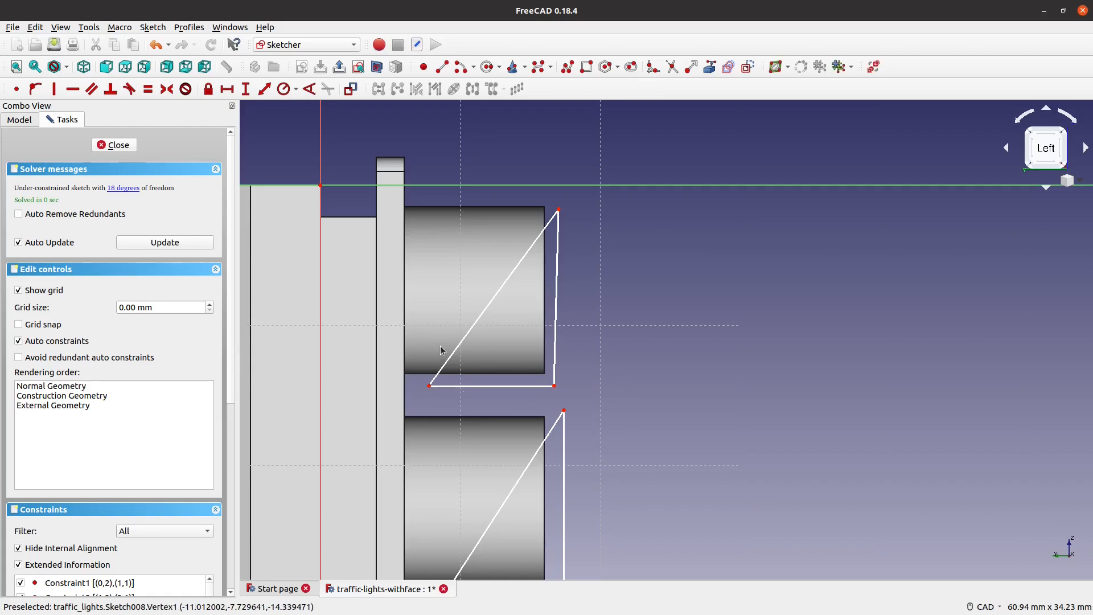
{"action": "left_click_drag", "start_coordinate": [558, 210], "coordinate": [554, 214]}
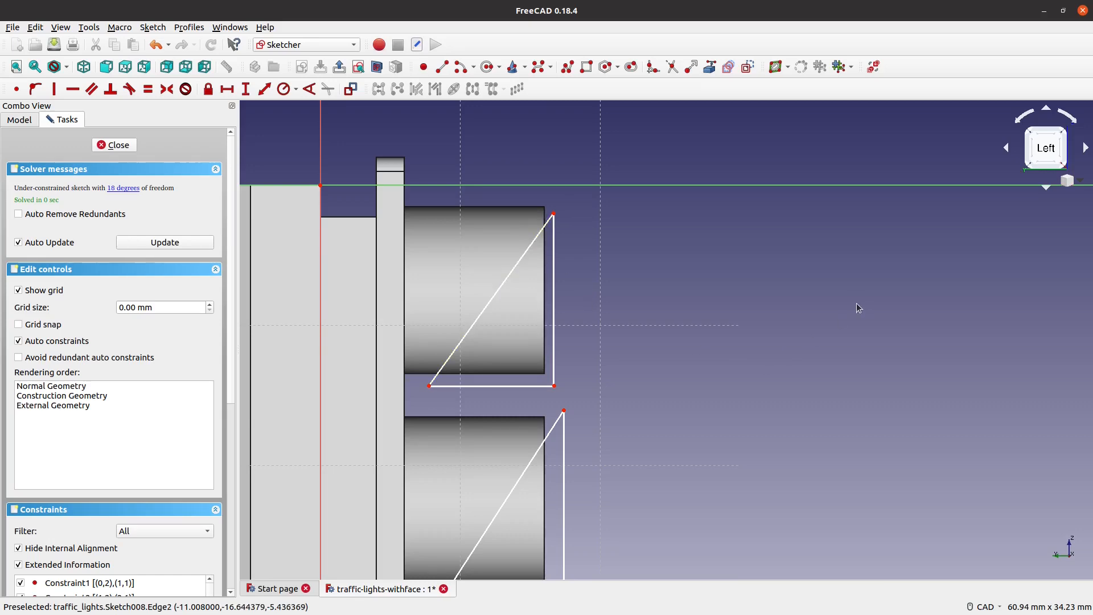
Inspect the upper triangle against the tubes in 3D, then move its top corner slightly lower in the left view
{"action": "middle_click_drag", "start_coordinate": [844, 302], "coordinate": [692, 339]}
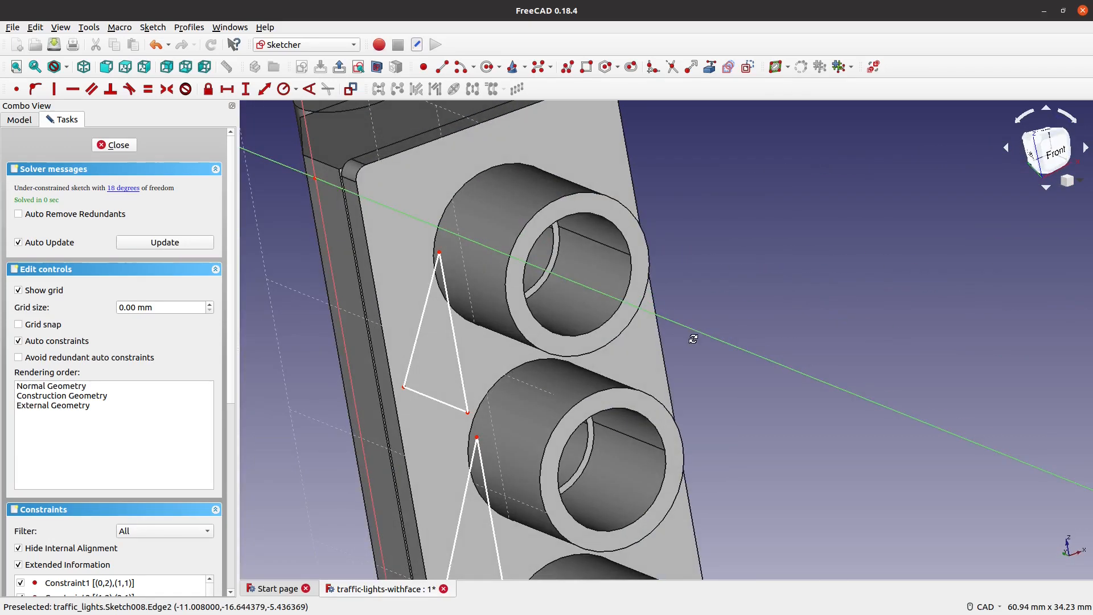
{"action": "scroll", "coordinate": [513, 243], "scroll_direction": "up", "scroll_amount": 2}
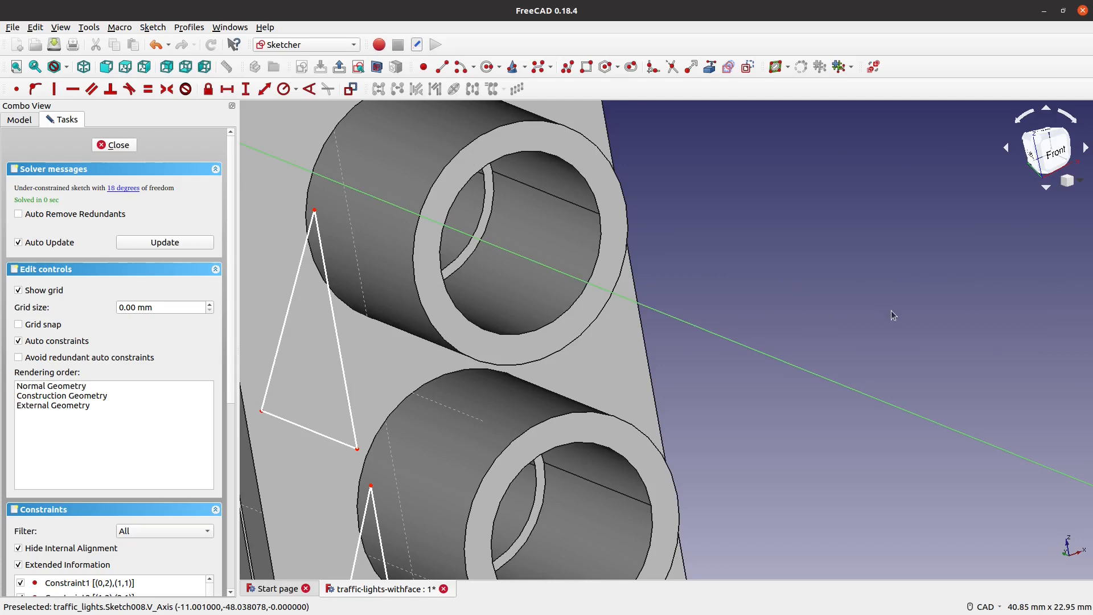
{"action": "middle_click_drag", "start_coordinate": [696, 272], "coordinate": [809, 282]}
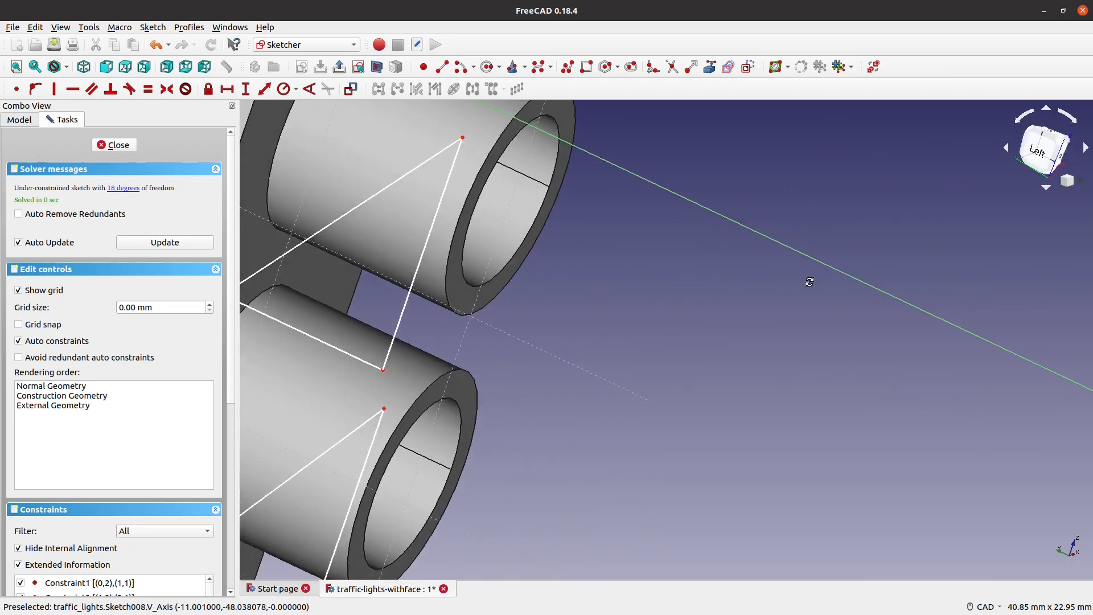
{"action": "middle_click_drag", "start_coordinate": [545, 353], "coordinate": [586, 333]}
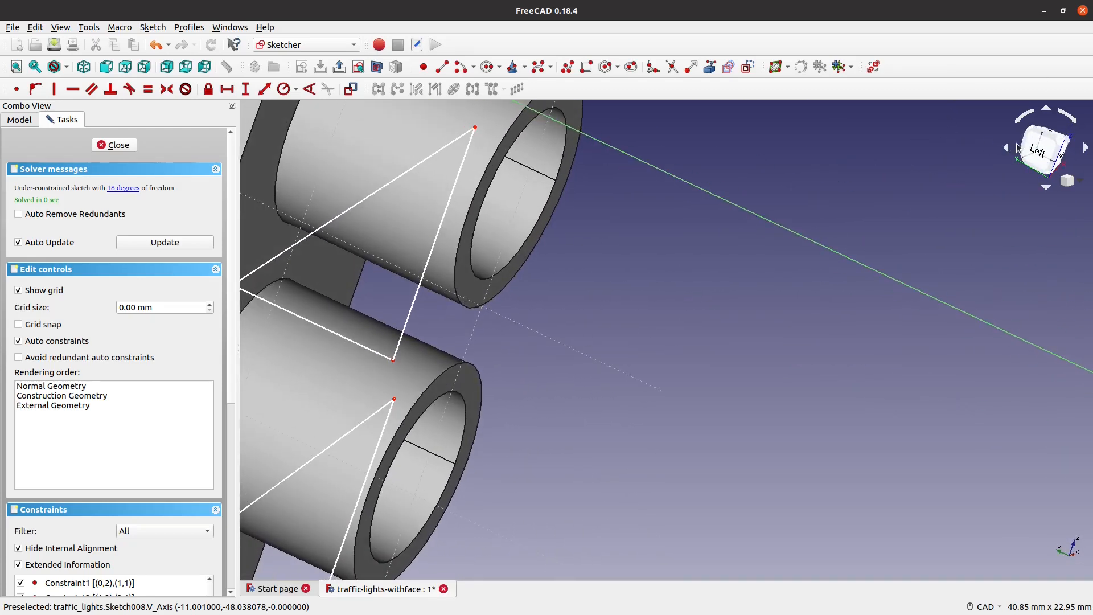
{"action": "left_click", "coordinate": [1043, 150]}
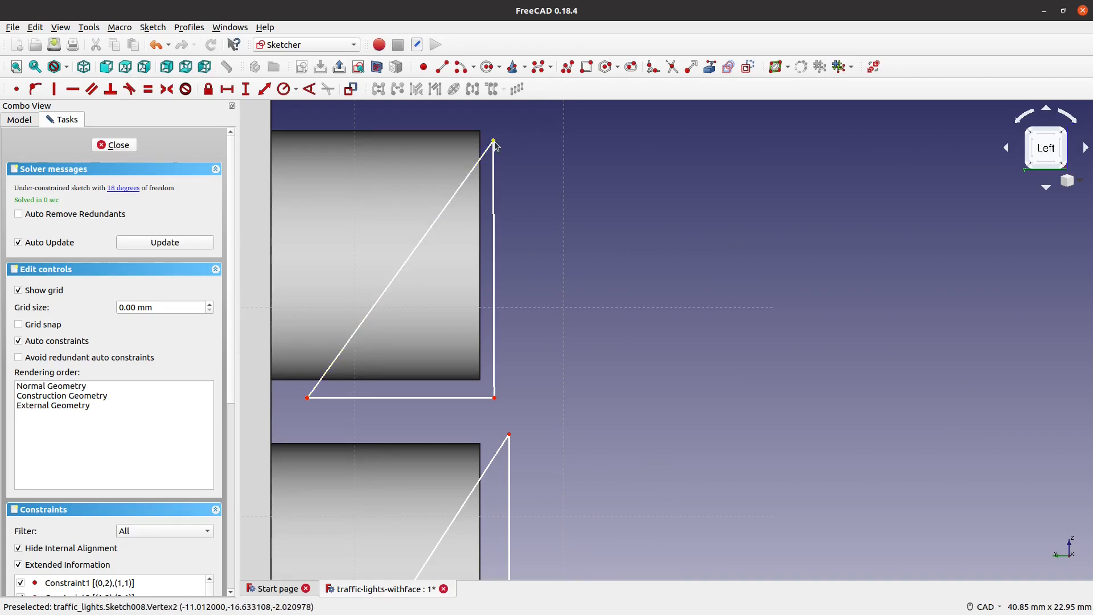
{"action": "left_click_drag", "start_coordinate": [495, 145], "coordinate": [493, 159]}
Constrain the distance across the view from the sketch origin to the upper triangle's top corner to 16.5 mm
{"action": "scroll", "coordinate": [589, 210], "scroll_direction": "down", "scroll_amount": 2}
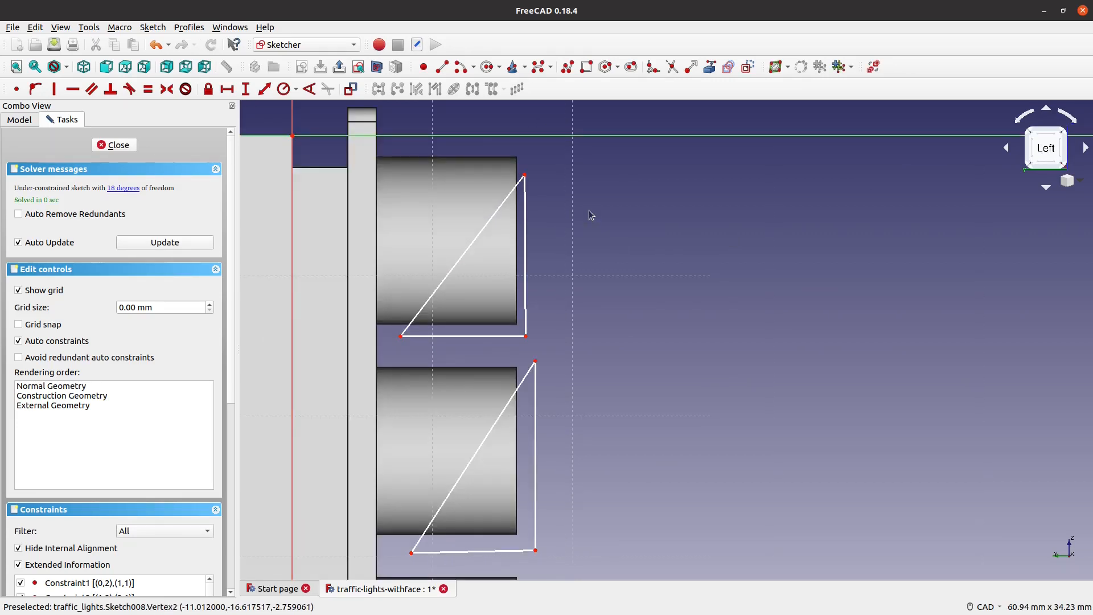
{"action": "middle_click_drag", "start_coordinate": [593, 180], "coordinate": [617, 253]}
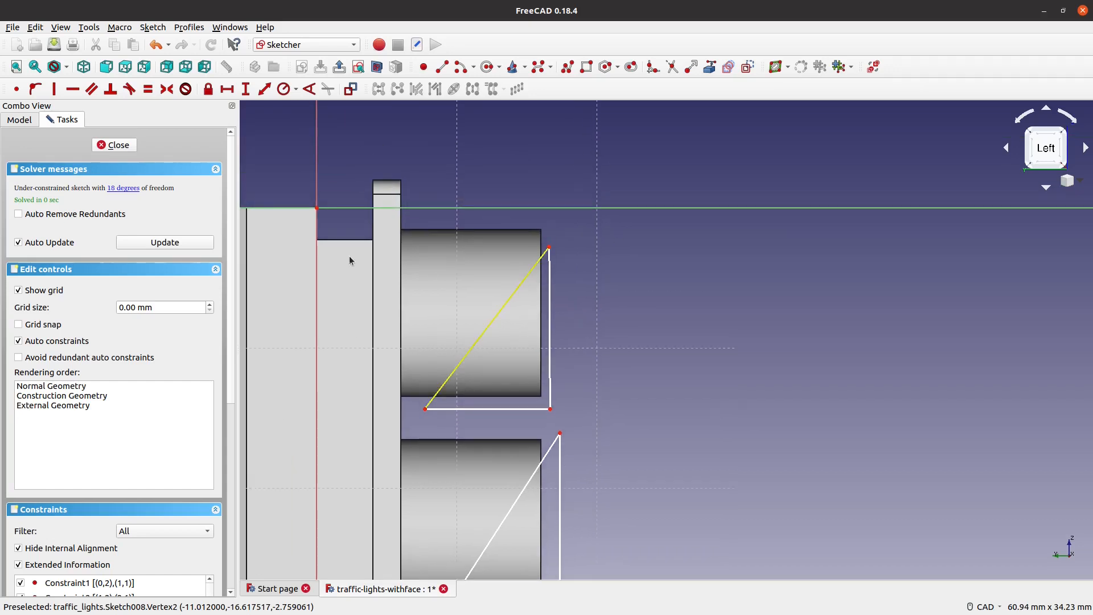
{"action": "left_click", "coordinate": [316, 208]}
{"action": "left_click", "coordinate": [548, 247]}
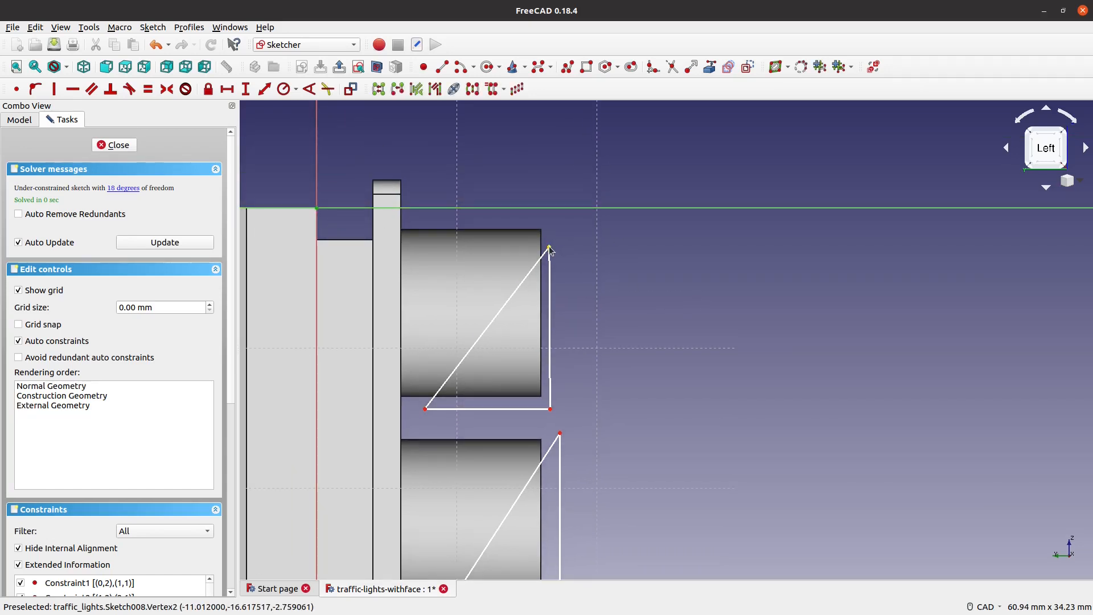
{"action": "left_click", "coordinate": [245, 92]}
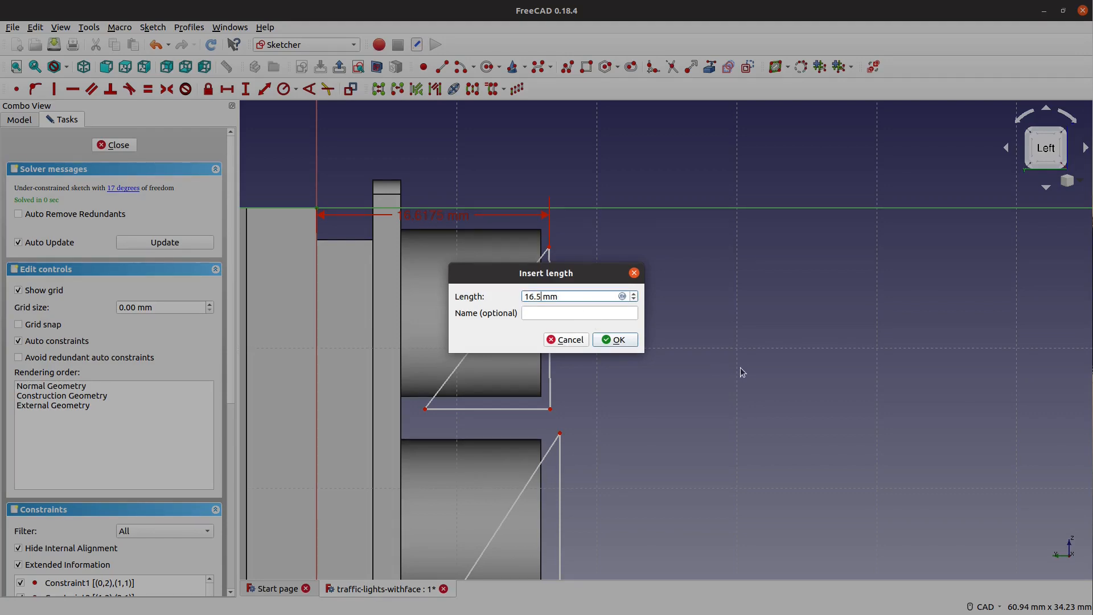
{"action": "key", "text": "Return"}
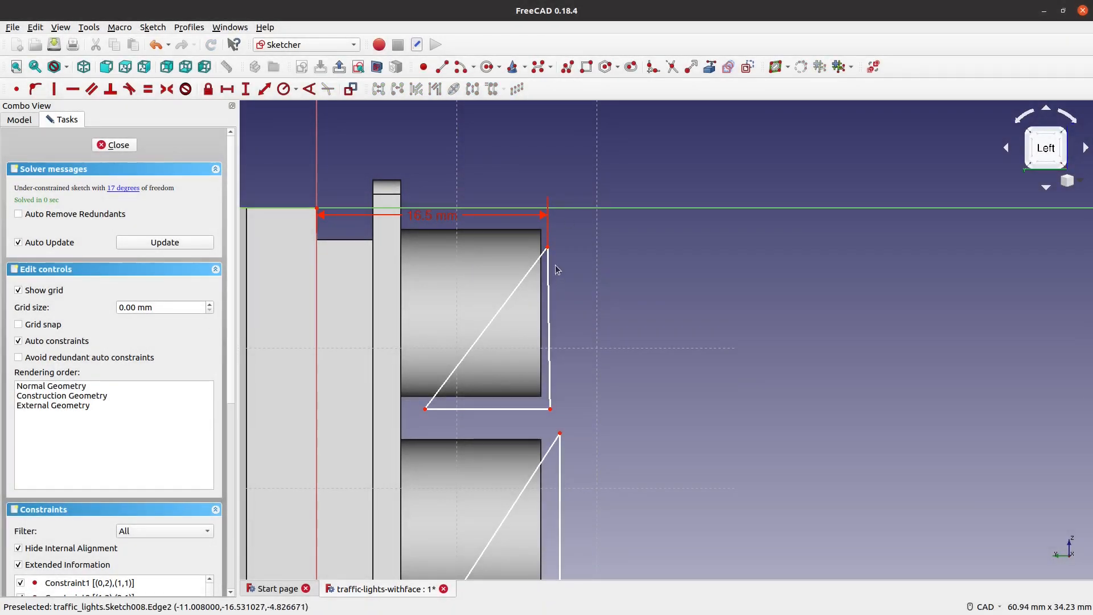
{"action": "left_click", "coordinate": [547, 248]}
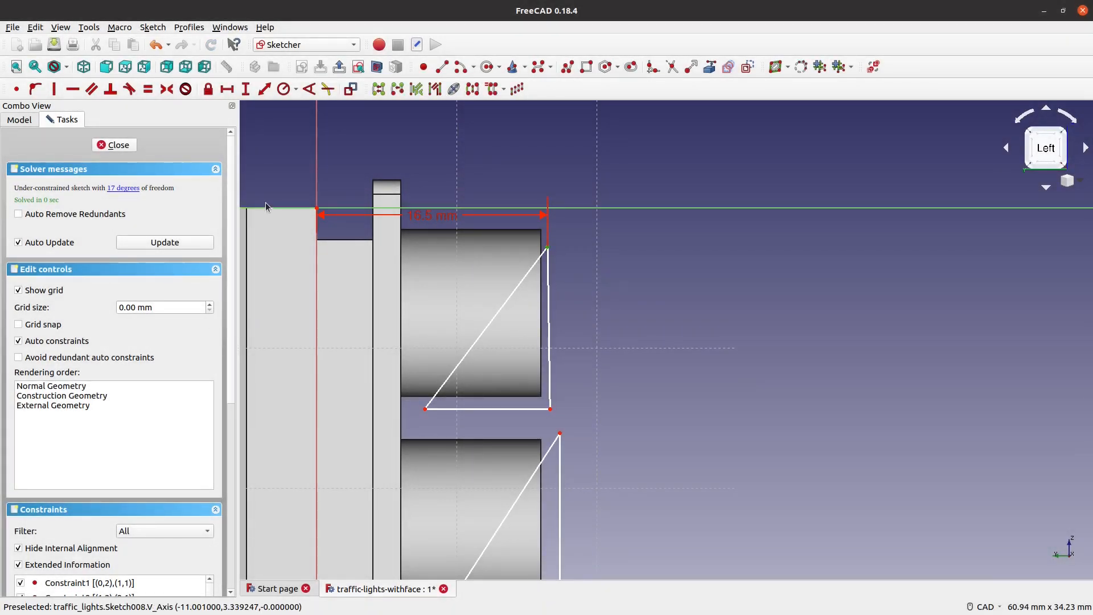
{"action": "left_click", "coordinate": [317, 209]}
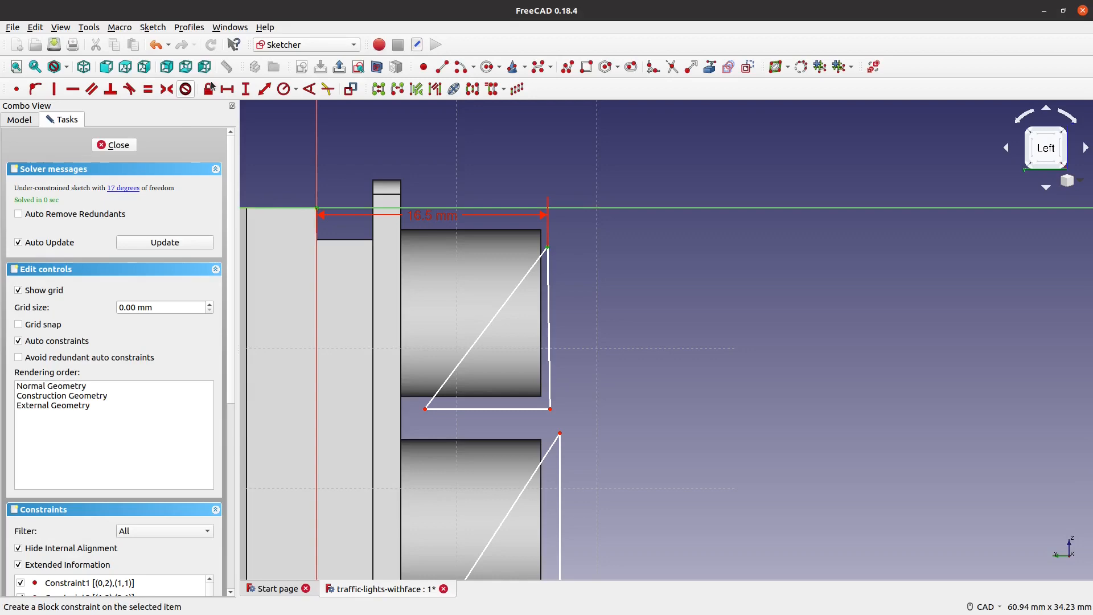
{"action": "left_click", "coordinate": [246, 89]}
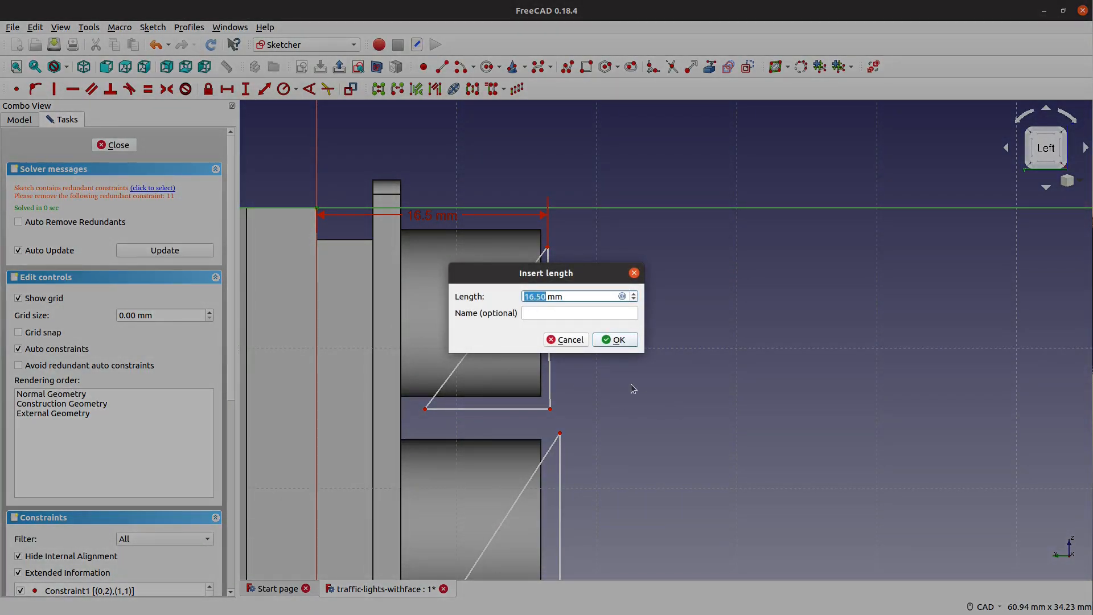
{"action": "left_click", "coordinate": [566, 340]}
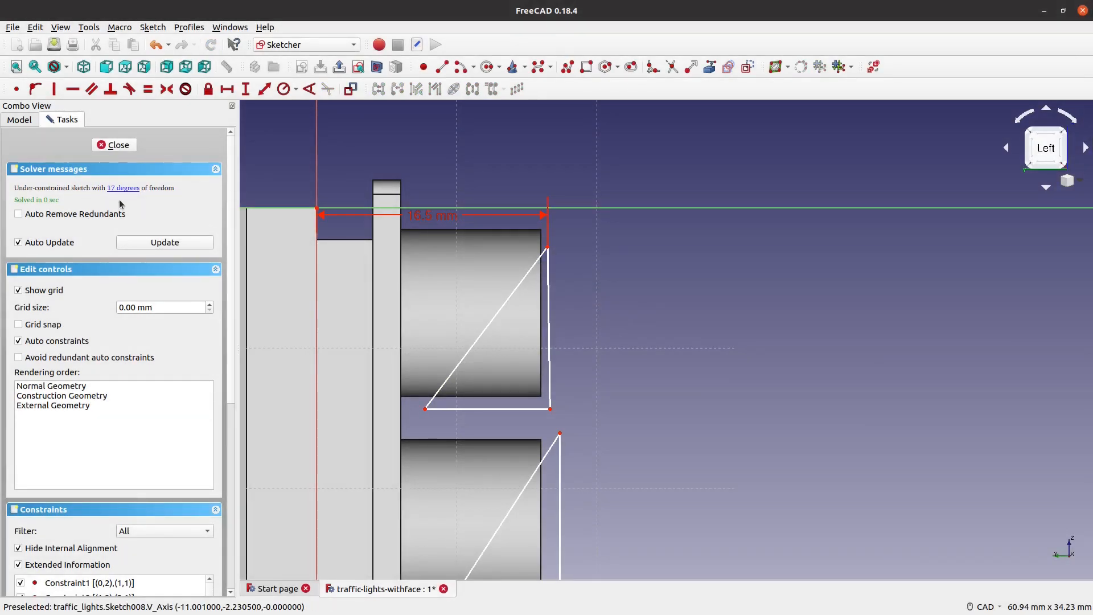
{"action": "left_click", "coordinate": [245, 88]}
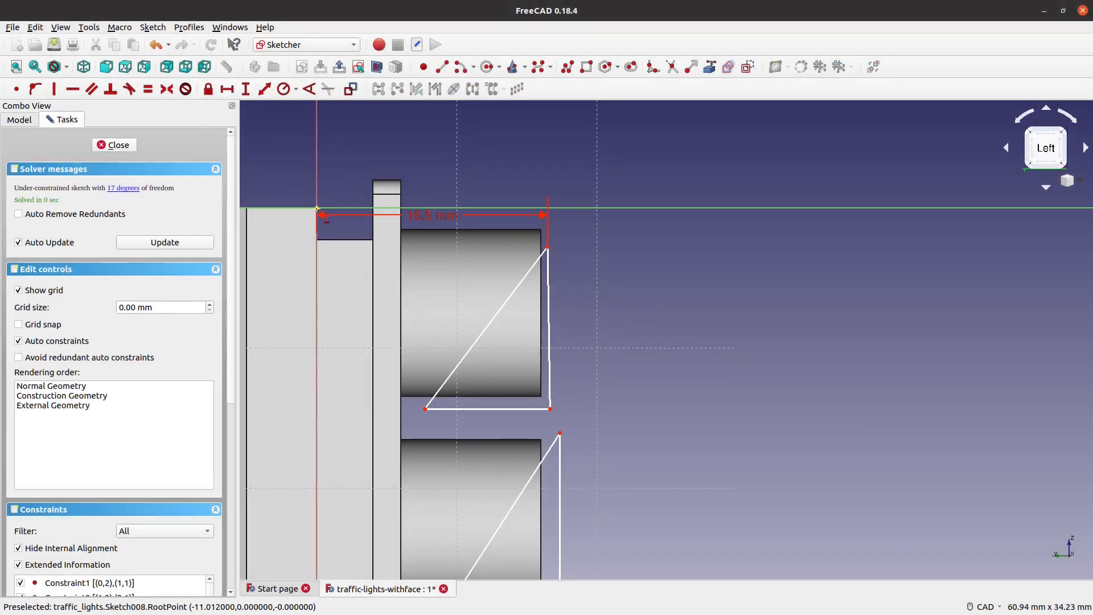
{"action": "left_click", "coordinate": [547, 248]}
{"action": "left_click", "coordinate": [581, 337]}
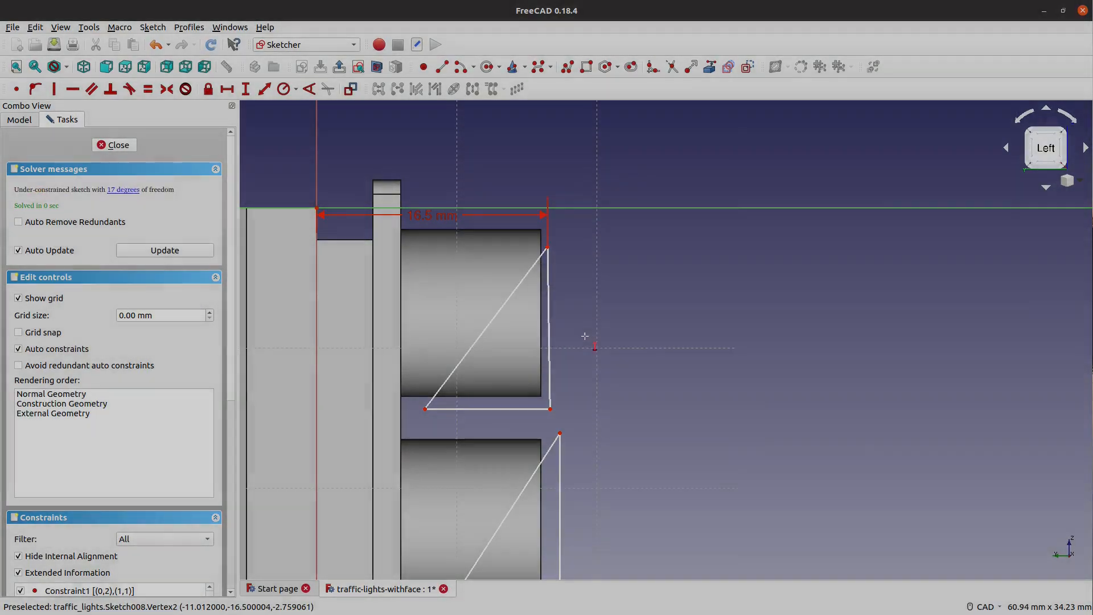
Rotate the sketch view a quarter turn so the three light tubes point upward
{"action": "scroll", "coordinate": [718, 232], "scroll_direction": "down", "scroll_amount": 4}
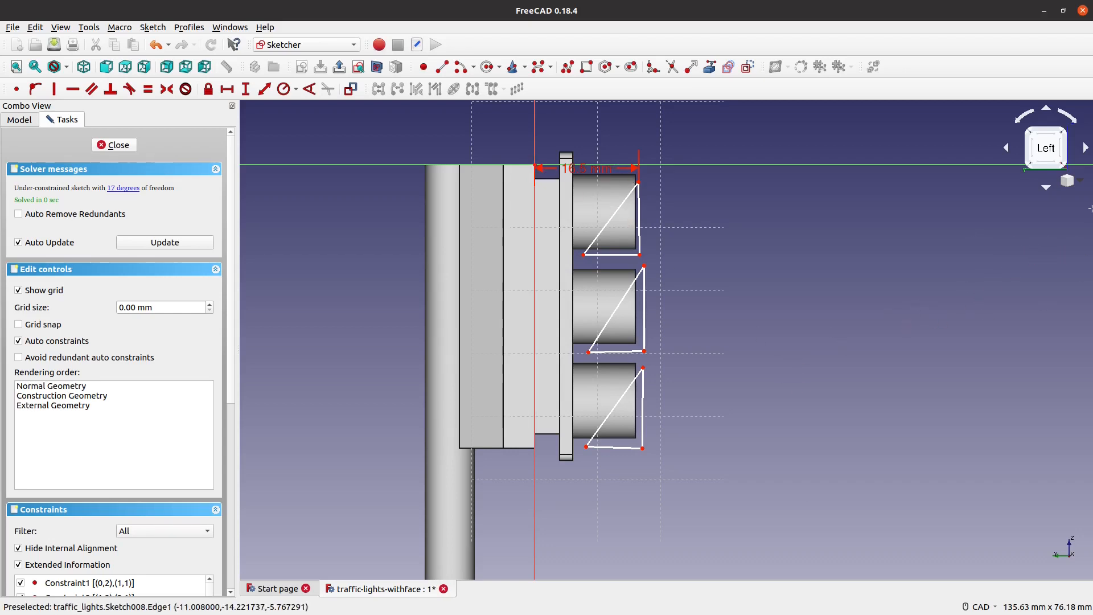
{"action": "key", "text": "shift+Left"}
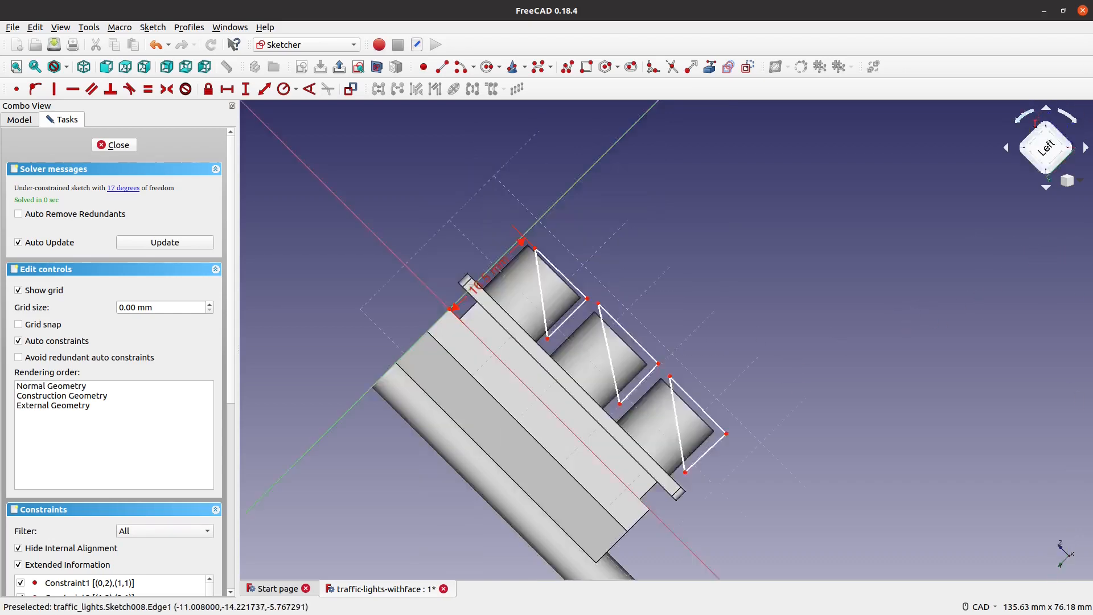
{"action": "mouse_move", "coordinate": [795, 432]}
{"action": "middle_mouse_down"}
{"action": "mouse_move", "coordinate": [787, 202]}
{"action": "mouse_move", "coordinate": [764, 280]}
{"action": "mouse_move", "coordinate": [729, 303]}
{"action": "middle_mouse_up"}
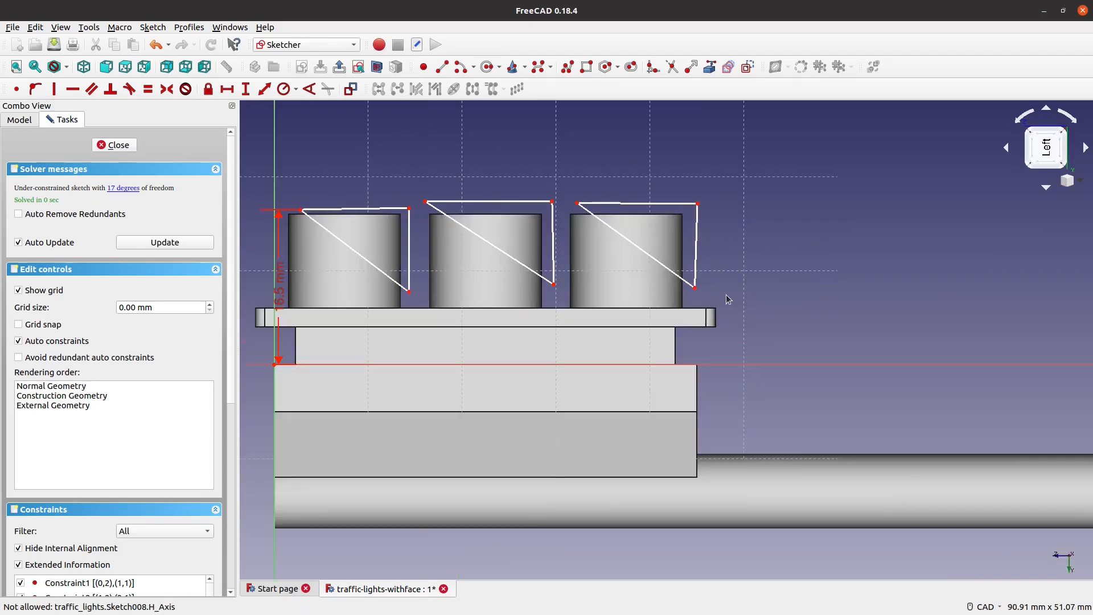
Apply vertical constraints to the nearly upright side of each of the three triangles
{"action": "scroll", "coordinate": [725, 295], "scroll_direction": "up", "scroll_amount": 5}
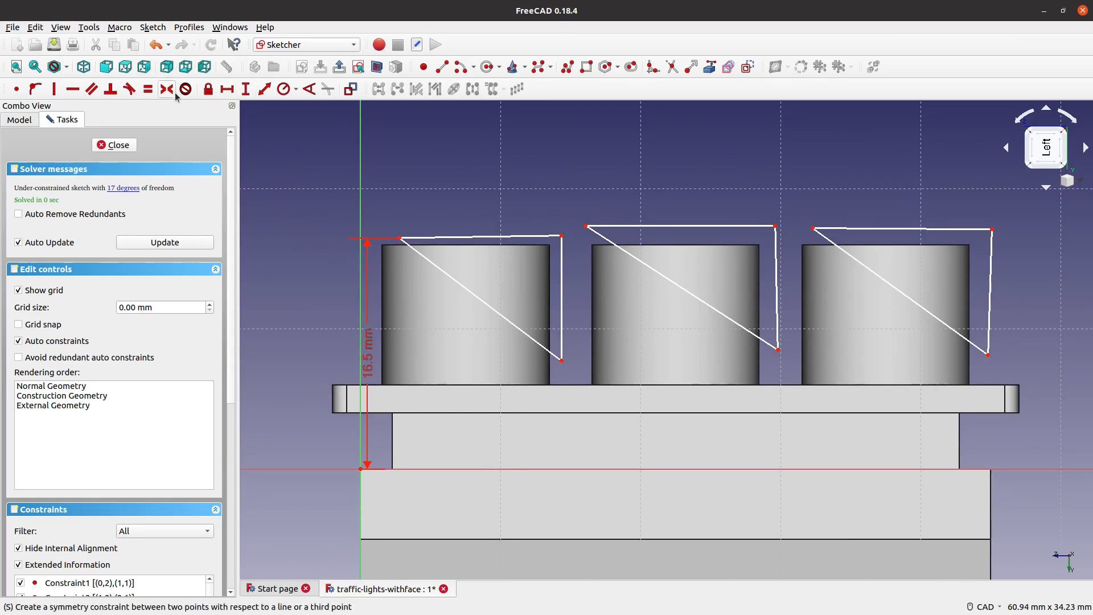
{"action": "left_click", "coordinate": [54, 89]}
{"action": "left_click", "coordinate": [562, 288]}
{"action": "left_click", "coordinate": [775, 294]}
{"action": "left_click", "coordinate": [991, 294]}
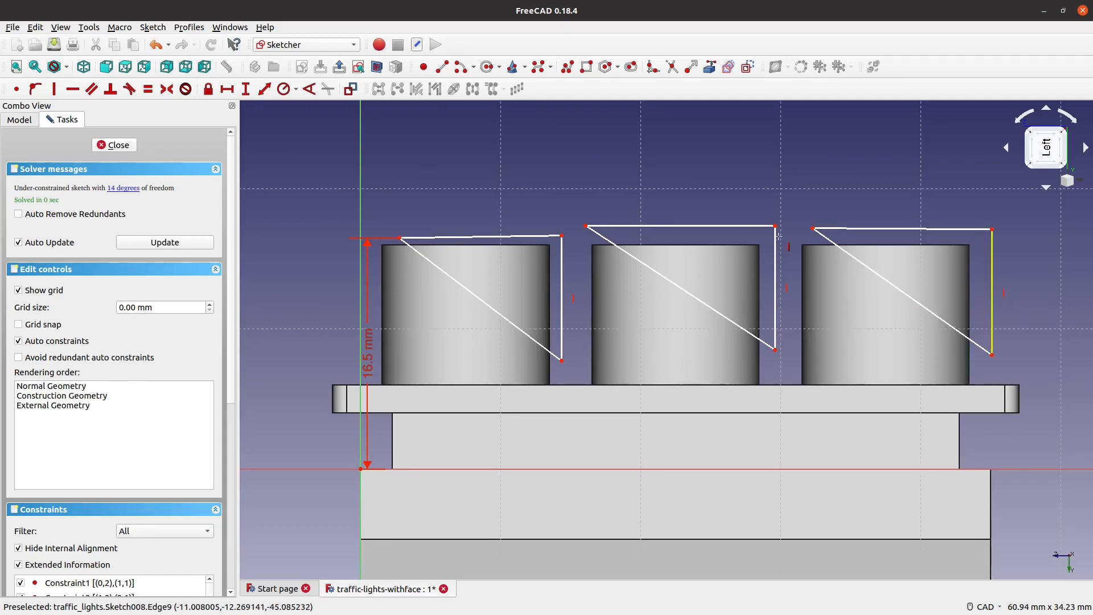
Apply horizontal constraints to the top edge of each of the three triangles
{"action": "left_click", "coordinate": [79, 92]}
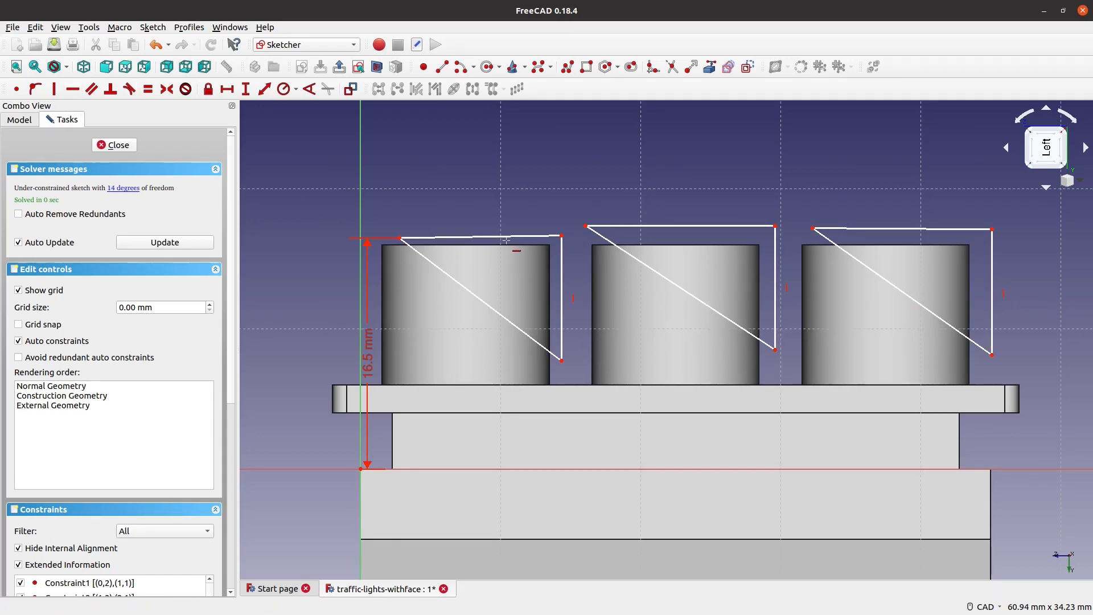
{"action": "left_click", "coordinate": [505, 236]}
{"action": "left_click", "coordinate": [711, 226]}
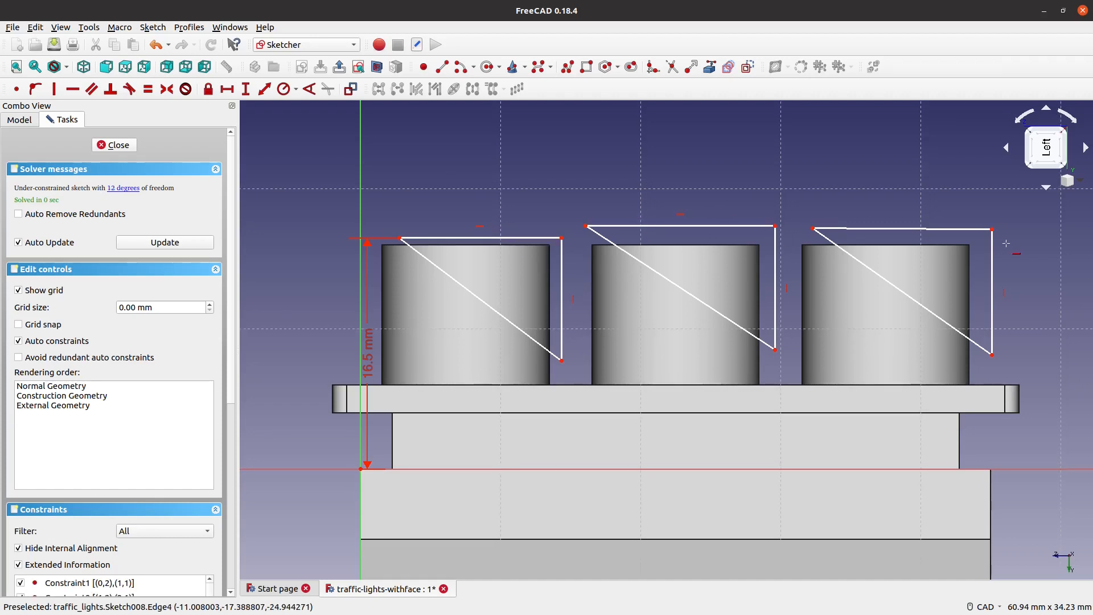
{"action": "left_click", "coordinate": [911, 228]}
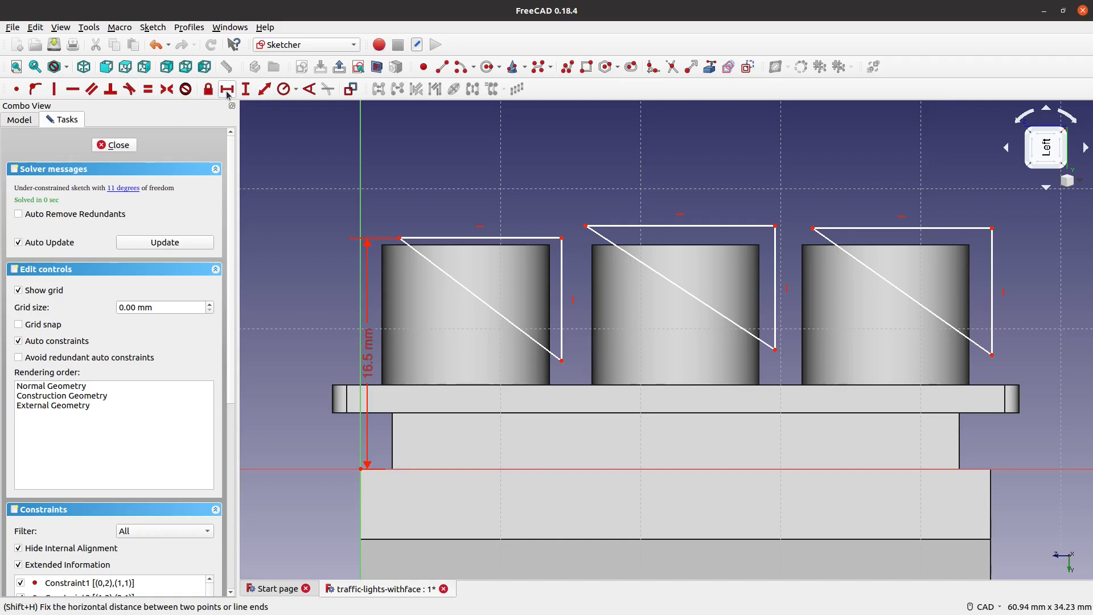
Align the three triangles' top edges by constraining the vertical distance between neighbouring triangles' upper corners to 0 mm
{"action": "left_click", "coordinate": [245, 89]}
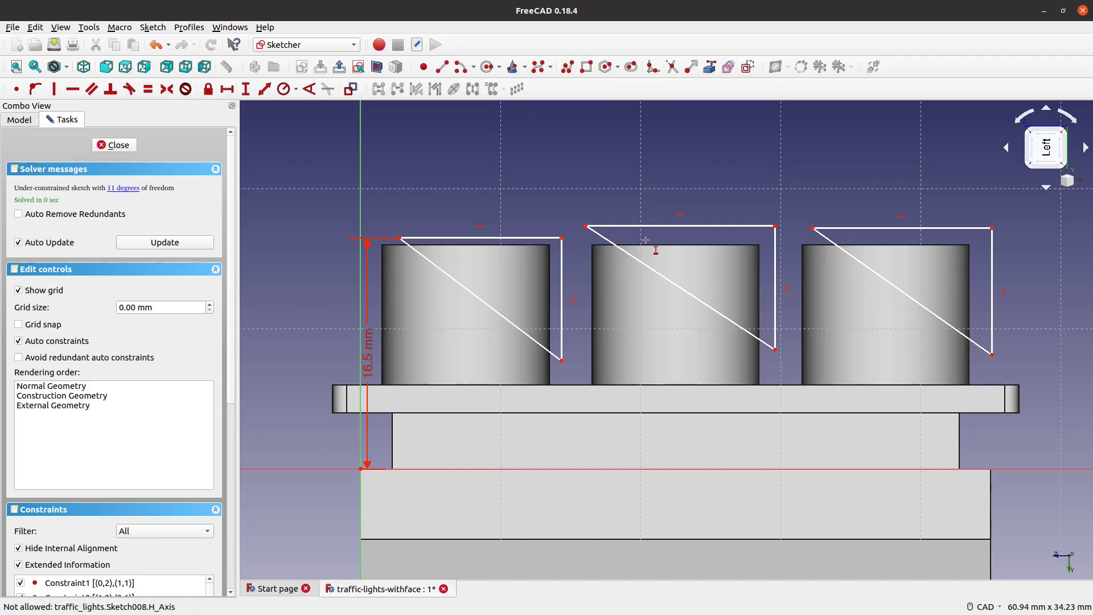
{"action": "left_click", "coordinate": [562, 238]}
{"action": "type", "text": "0"}
{"action": "key", "text": "Return"}
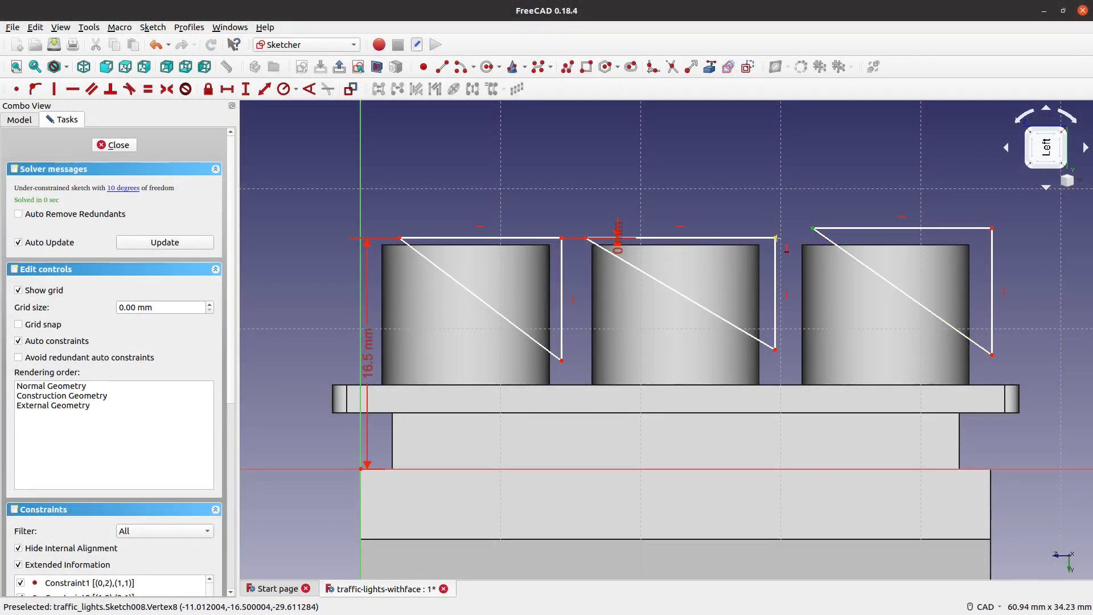
{"action": "left_click", "coordinate": [776, 238]}
{"action": "type", "text": "0"}
{"action": "key", "text": "Return"}
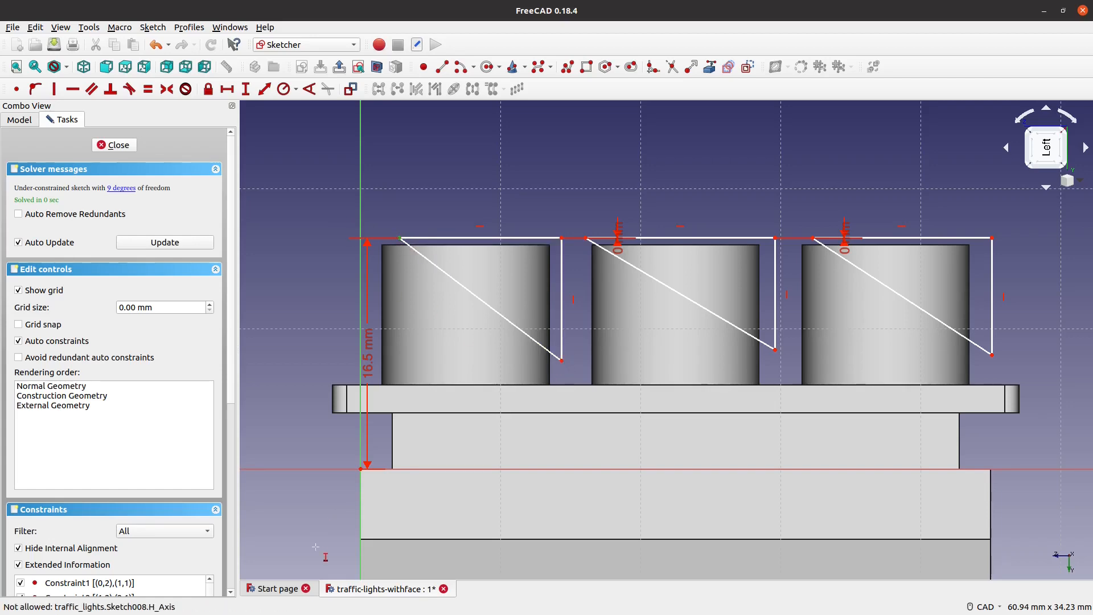
{"action": "left_click", "coordinate": [362, 470]}
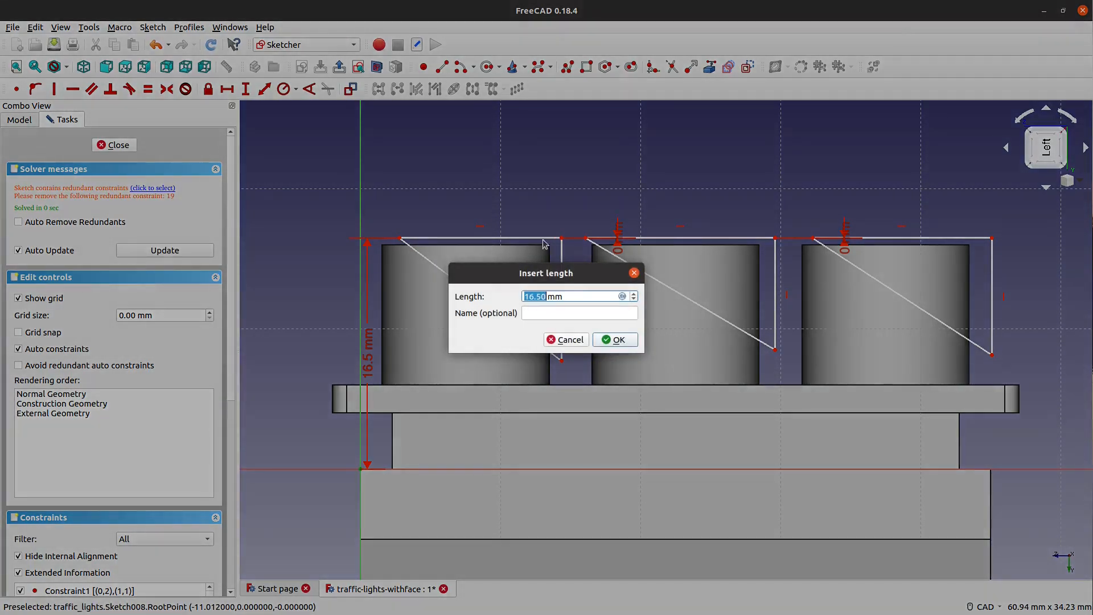
{"action": "left_click", "coordinate": [569, 339]}
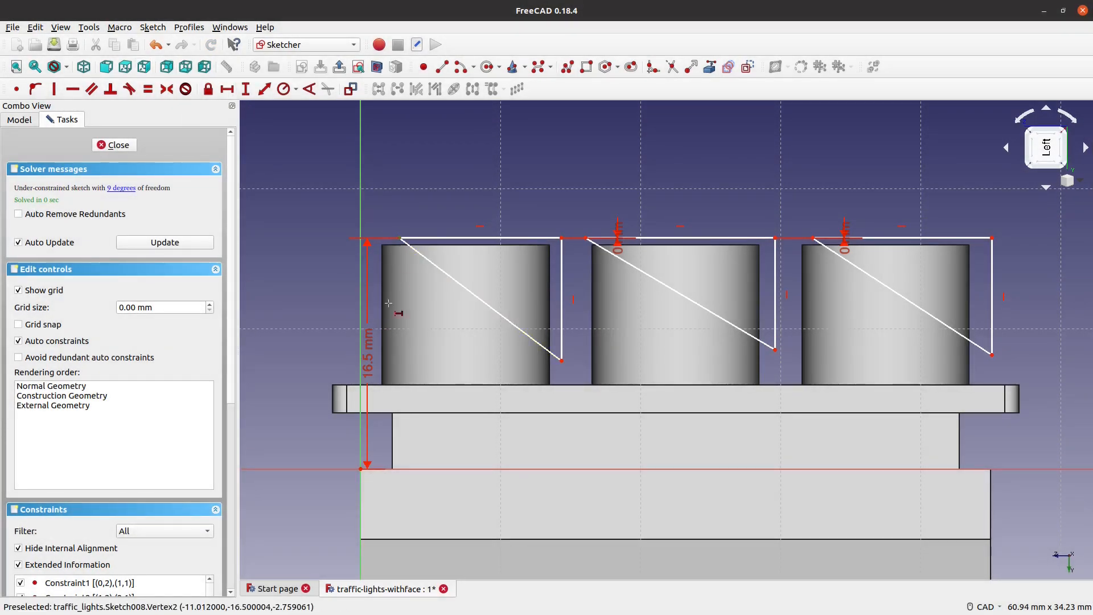
Constrain the first triangle's horizontal distances from the sketch origin to 3 mm for its upper-left corner and 14 mm for its lower corner
{"action": "left_click", "coordinate": [361, 469]}
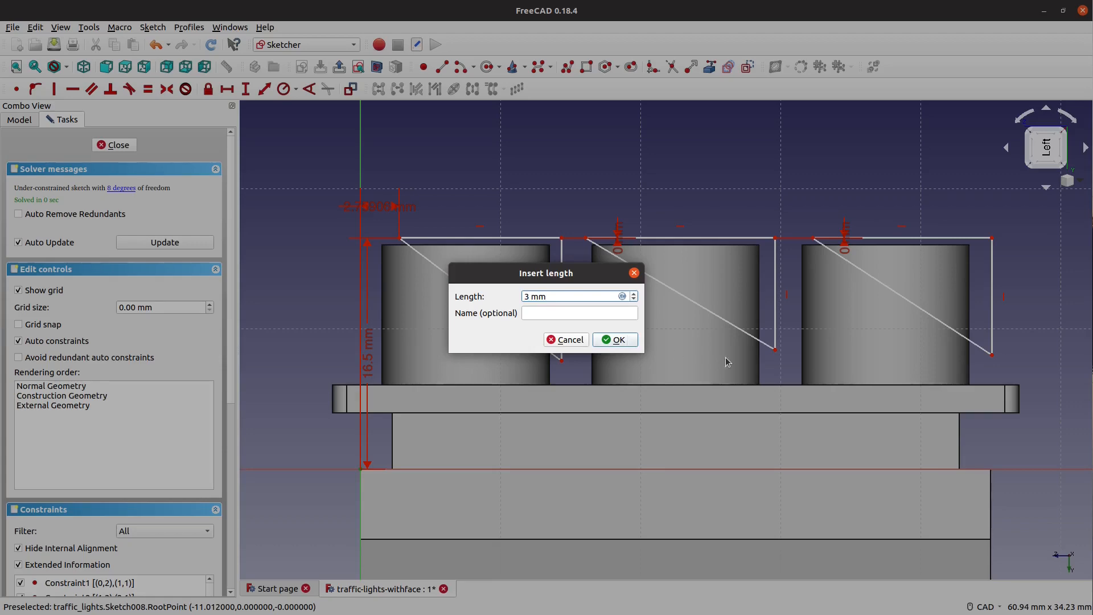
{"action": "left_click", "coordinate": [610, 340]}
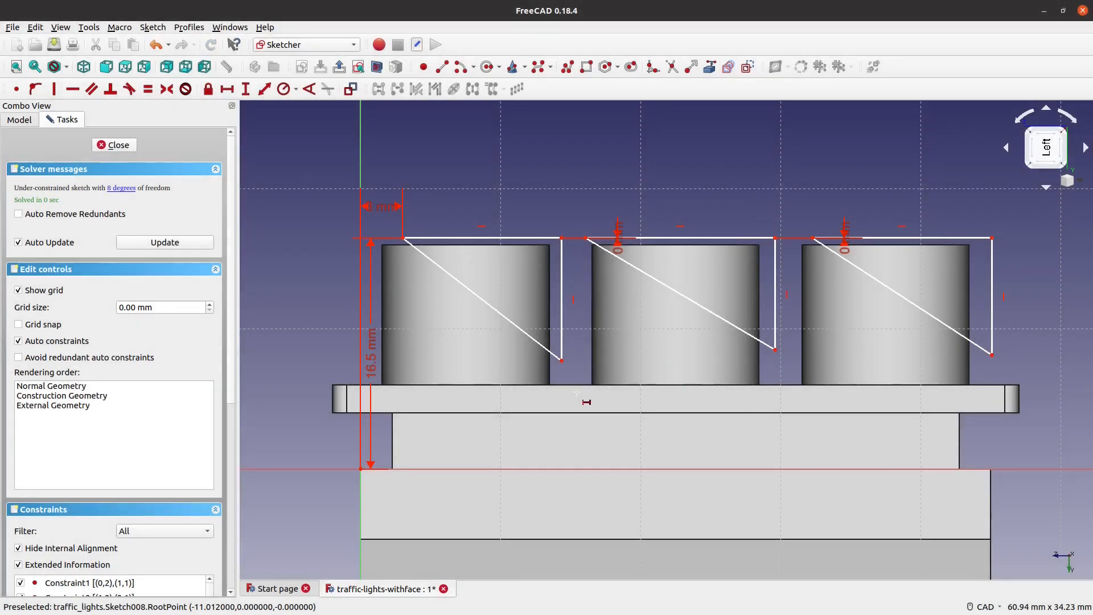
{"action": "left_click", "coordinate": [362, 470]}
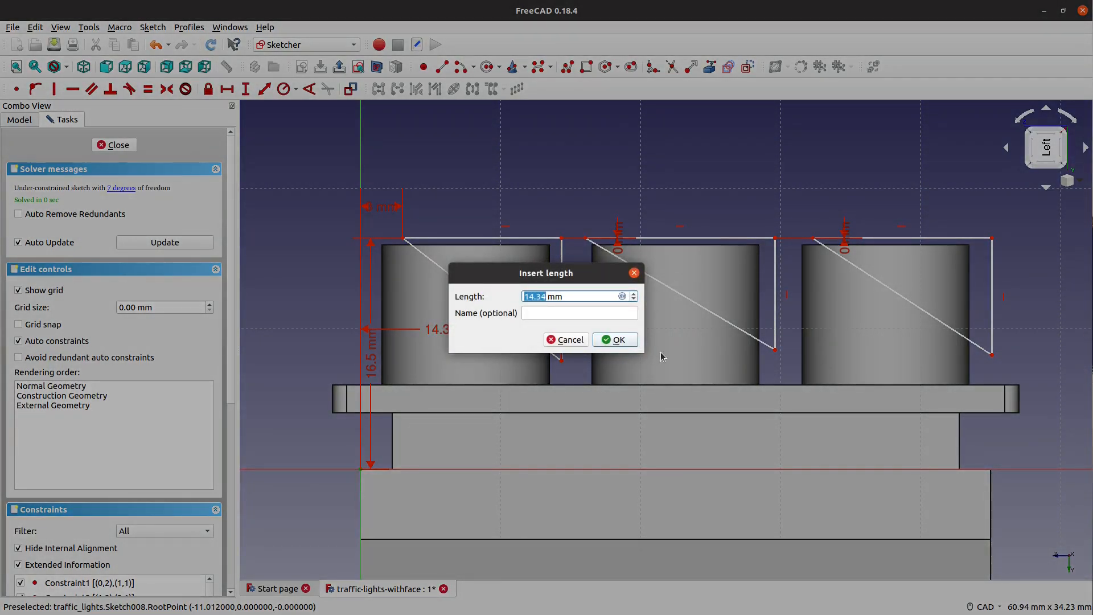
{"action": "type", "text": "14"}
{"action": "left_click", "coordinate": [618, 340]}
Close the sketch to check the triangles against the tubes in 3D, and reopen it for editing
{"action": "left_click", "coordinate": [112, 146]}
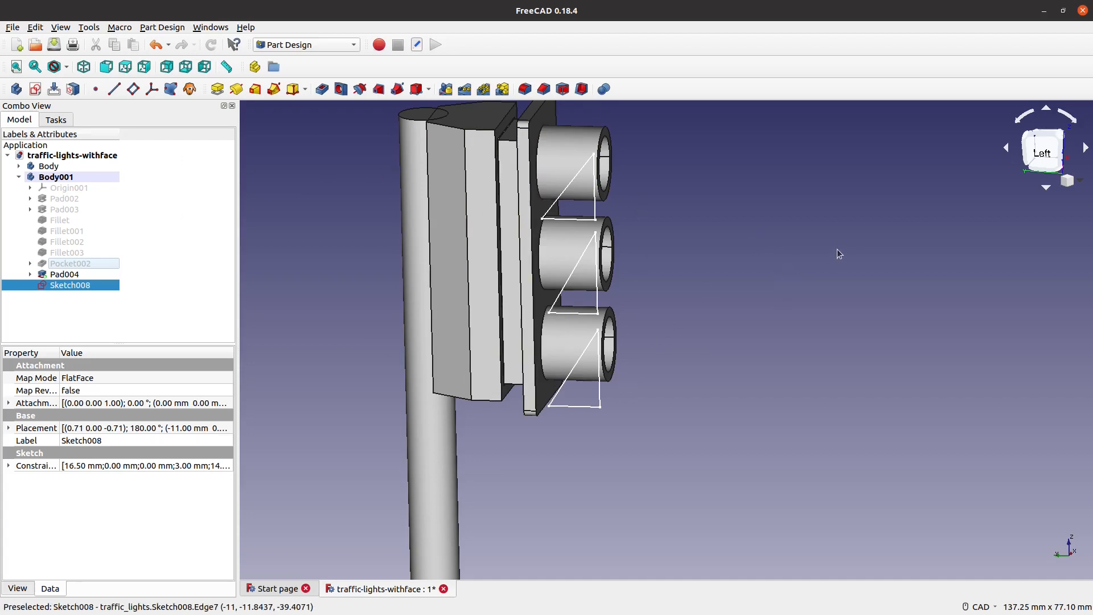
{"action": "scroll", "coordinate": [836, 249], "scroll_direction": "up", "scroll_amount": 2}
{"action": "scroll", "coordinate": [837, 249], "scroll_direction": "down", "scroll_amount": 2}
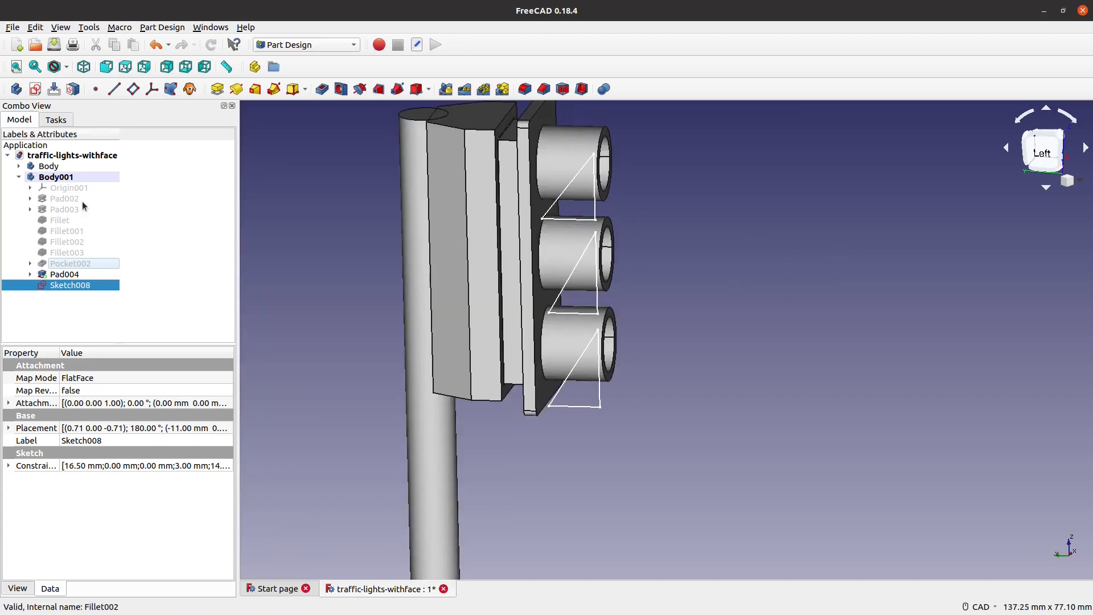
{"action": "double_click", "coordinate": [52, 286]}
{"action": "mouse_move", "coordinate": [667, 519]}
{"action": "middle_mouse_down"}
{"action": "mouse_move", "coordinate": [911, 239]}
{"action": "mouse_move", "coordinate": [764, 433]}
{"action": "middle_mouse_up"}
{"action": "right_click", "coordinate": [613, 191]}
{"action": "left_click", "coordinate": [506, 208]}
Constrain the height of the first triangle's vertical side to 9 mm
{"action": "left_click_drag", "start_coordinate": [512, 290], "coordinate": [512, 280]}
{"action": "mouse_move", "coordinate": [512, 371]}
{"action": "left_mouse_down"}
{"action": "mouse_move", "coordinate": [513, 322]}
{"action": "mouse_move", "coordinate": [512, 371]}
{"action": "left_mouse_up"}
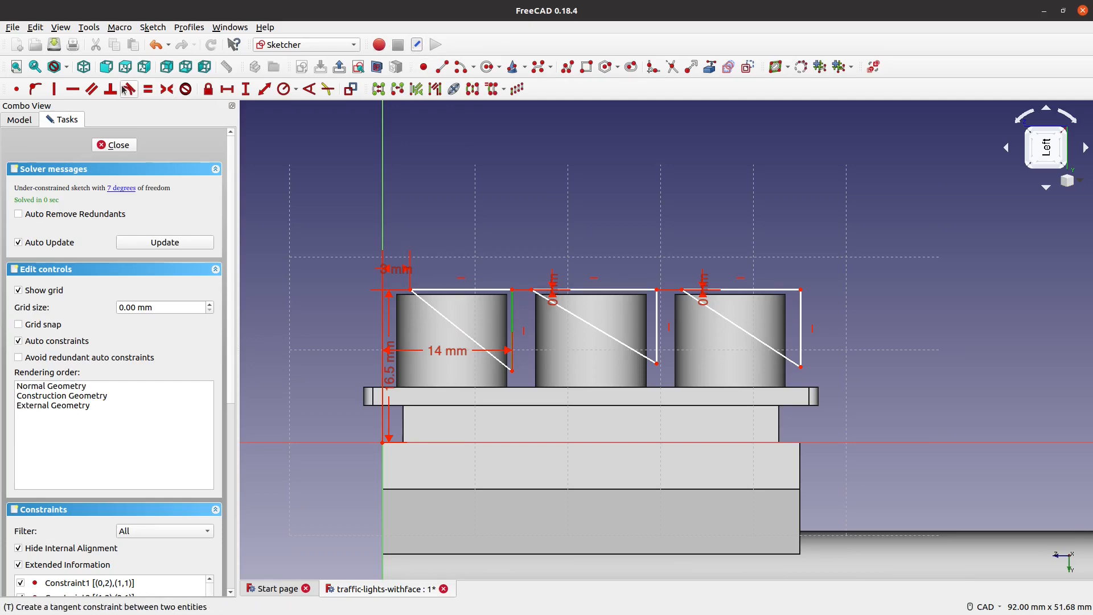
{"action": "left_click", "coordinate": [245, 90]}
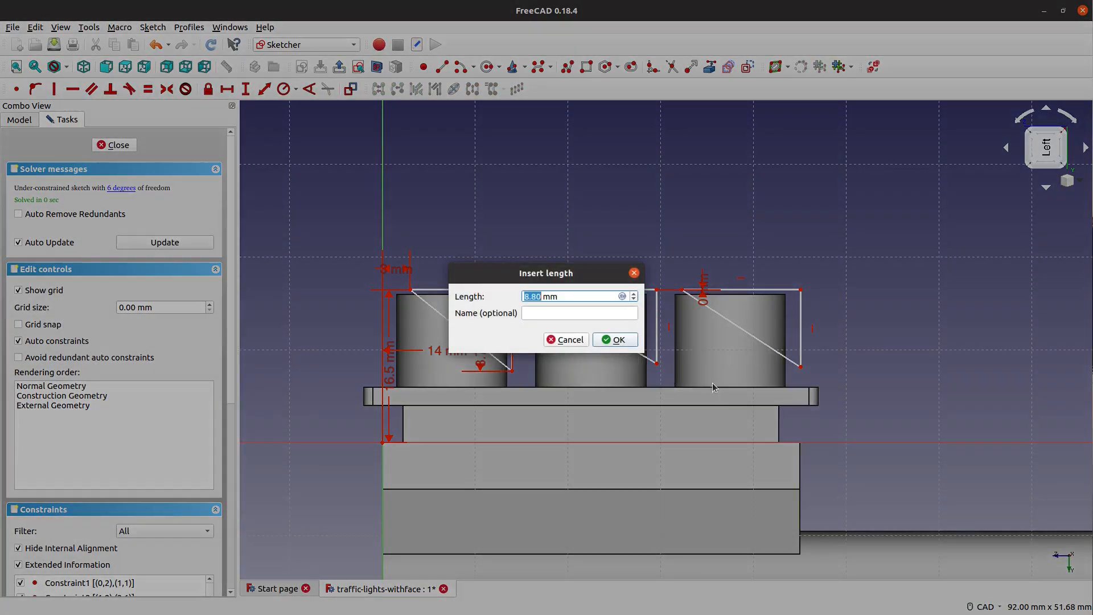
{"action": "type", "text": "9"}
{"action": "left_click", "coordinate": [626, 340]}
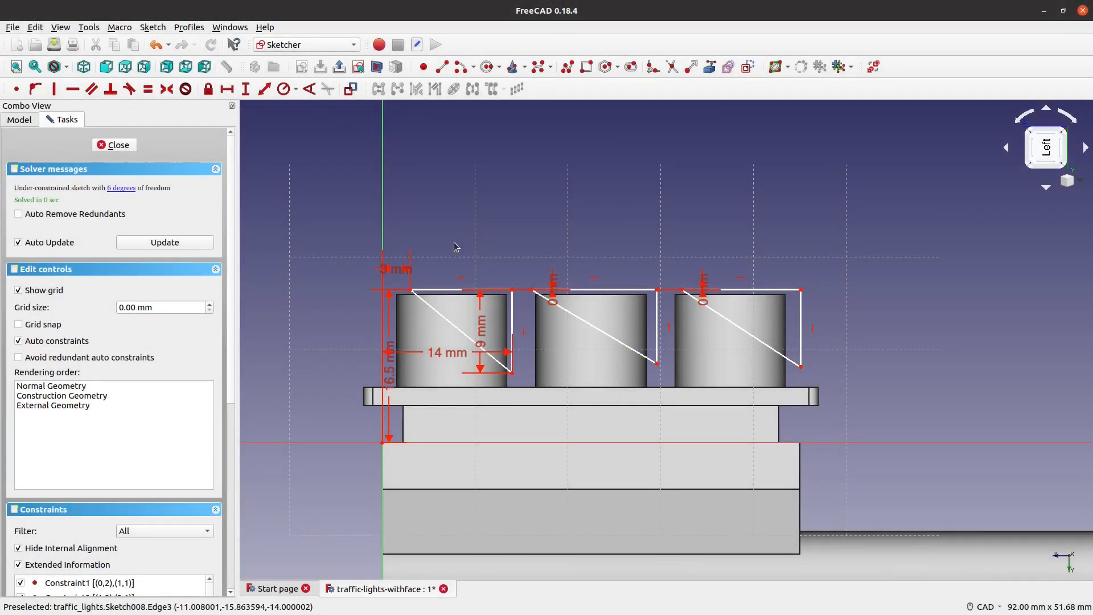
Apply equal-length constraints so the vertical sides of all three triangles match the first one
{"action": "scroll", "coordinate": [619, 278], "scroll_direction": "up", "scroll_amount": 2}
{"action": "middle_click_drag", "start_coordinate": [637, 203], "coordinate": [696, 105]}
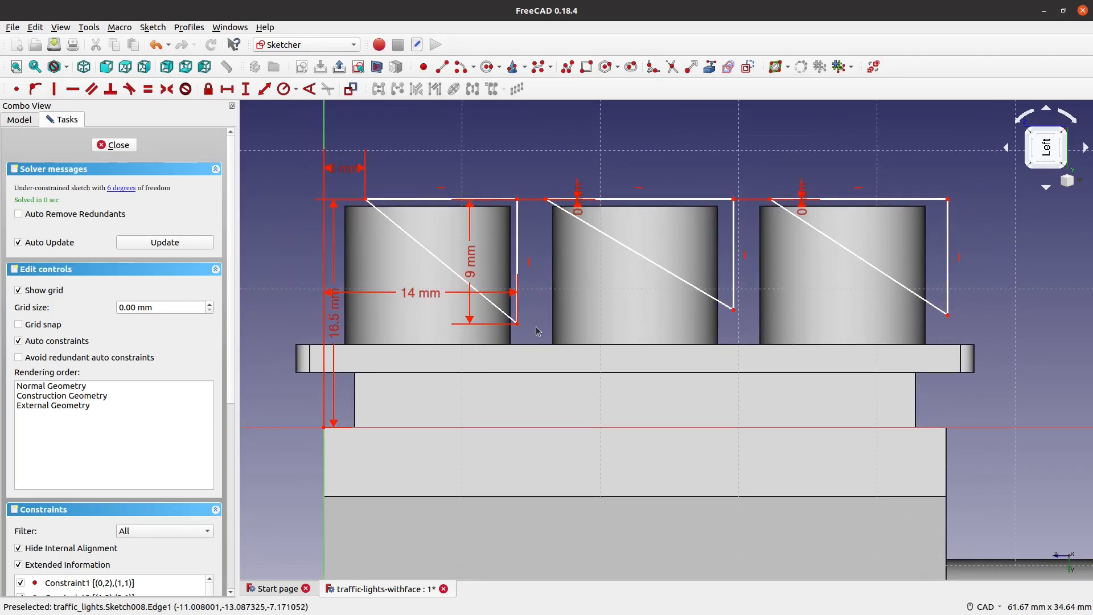
{"action": "left_click", "coordinate": [521, 242]}
{"action": "left_click", "coordinate": [148, 88]}
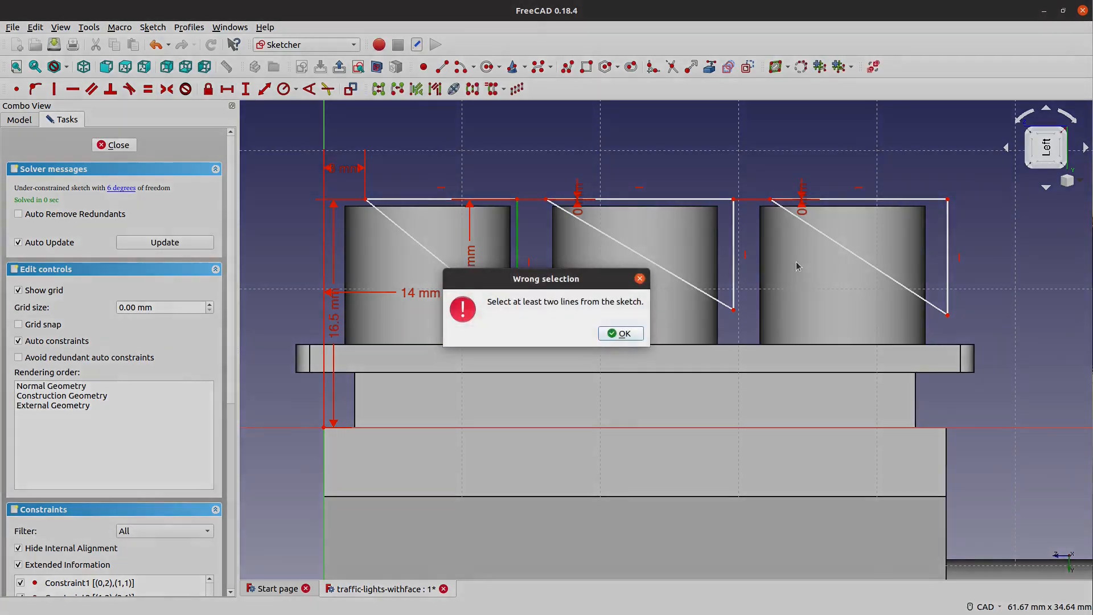
{"action": "left_click", "coordinate": [620, 333]}
{"action": "left_click", "coordinate": [736, 242]}
{"action": "left_click", "coordinate": [148, 89]}
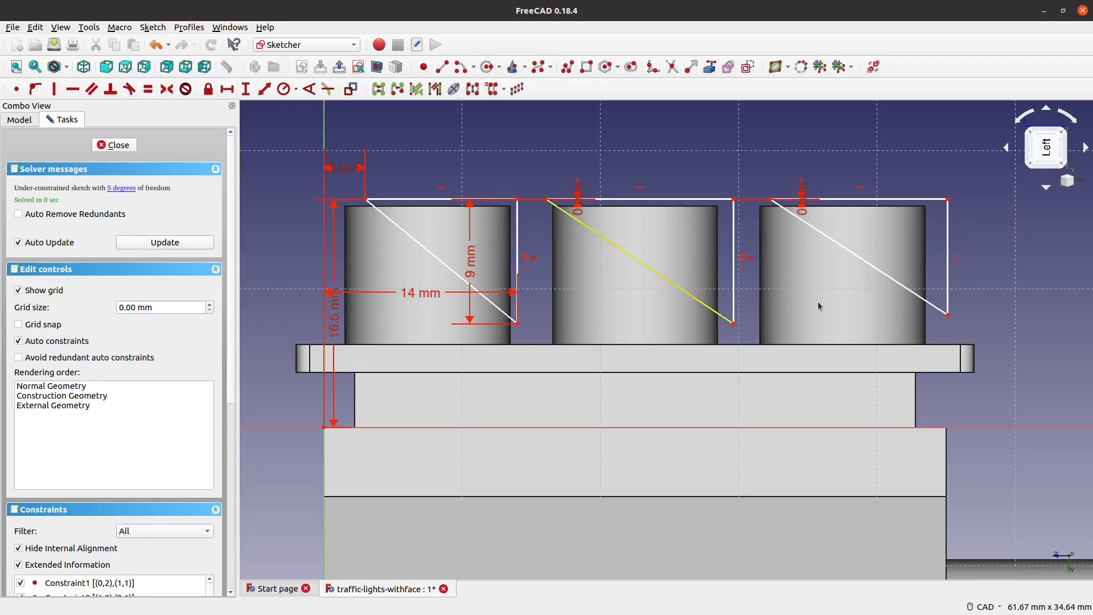
{"action": "left_click", "coordinate": [734, 234]}
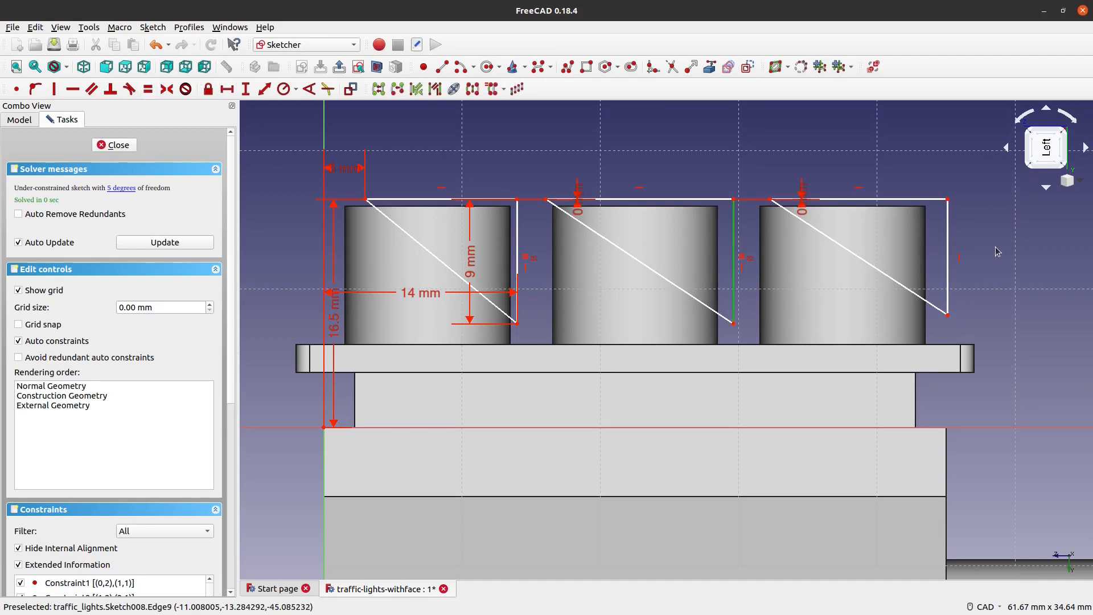
{"action": "left_click", "coordinate": [948, 239]}
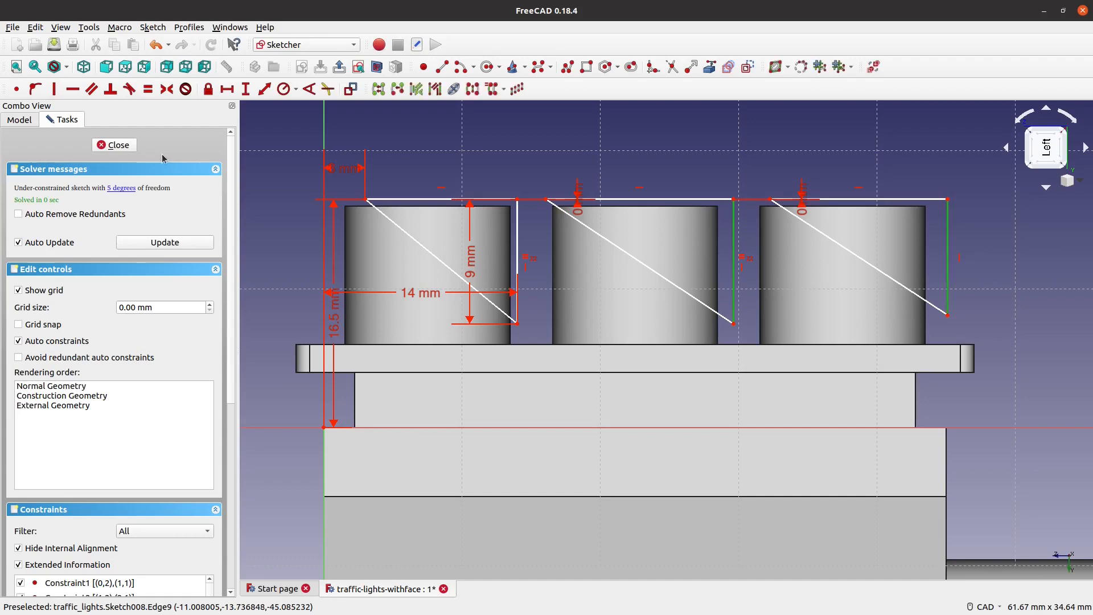
{"action": "left_click", "coordinate": [148, 89]}
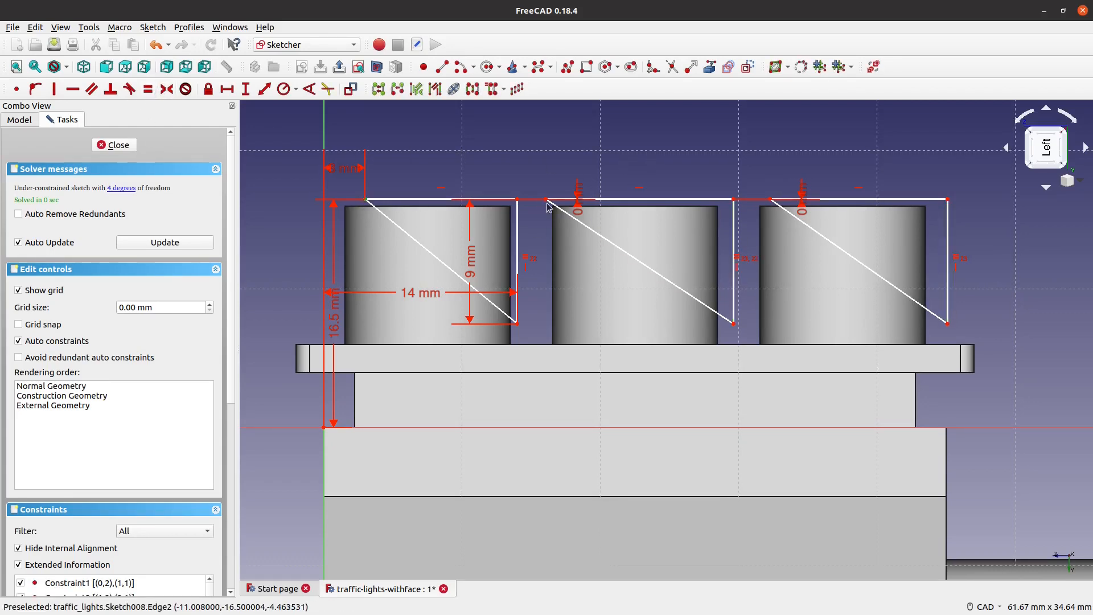
Space the upper-left corners of neighbouring triangles 15 mm apart horizontally
{"action": "left_click", "coordinate": [227, 89]}
{"action": "type", "text": "15"}
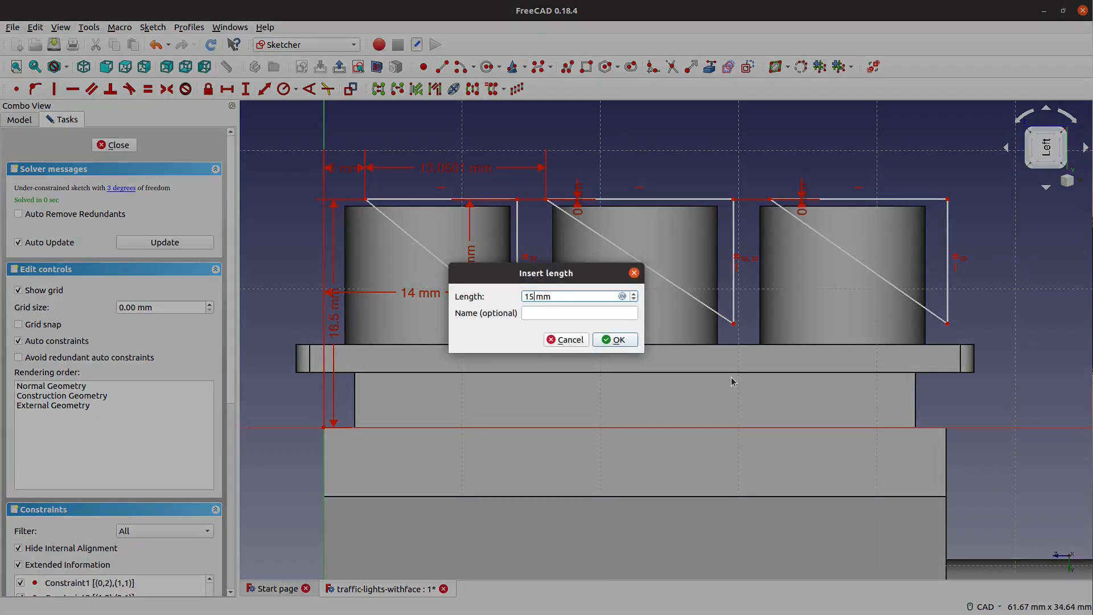
{"action": "key", "text": "Return"}
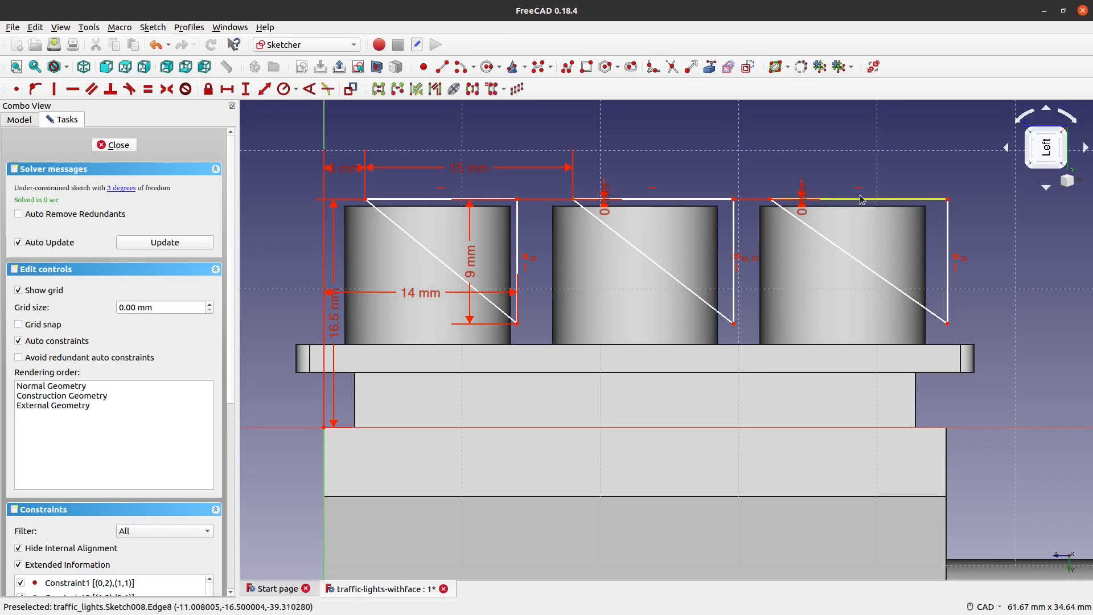
{"action": "left_click", "coordinate": [773, 202]}
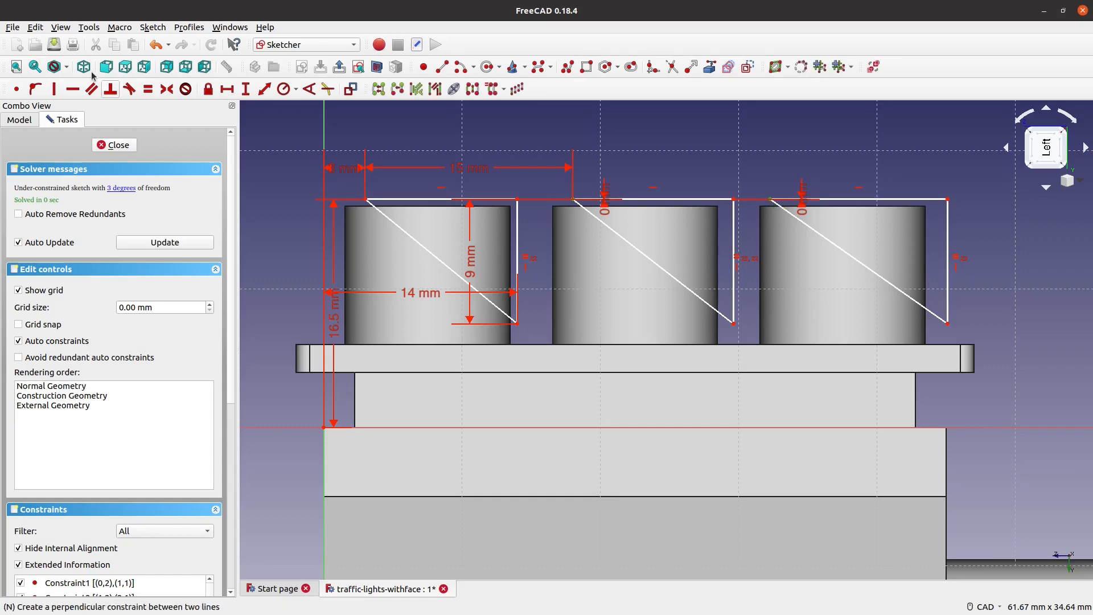
{"action": "left_click", "coordinate": [227, 89]}
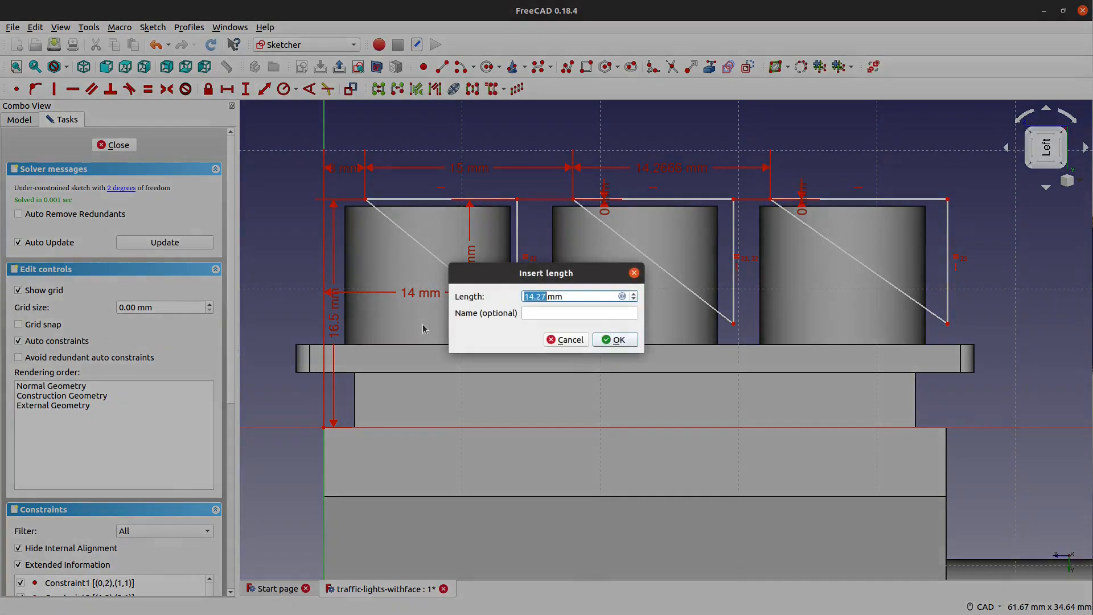
{"action": "type", "text": "1"}
{"action": "key", "text": "Return"}
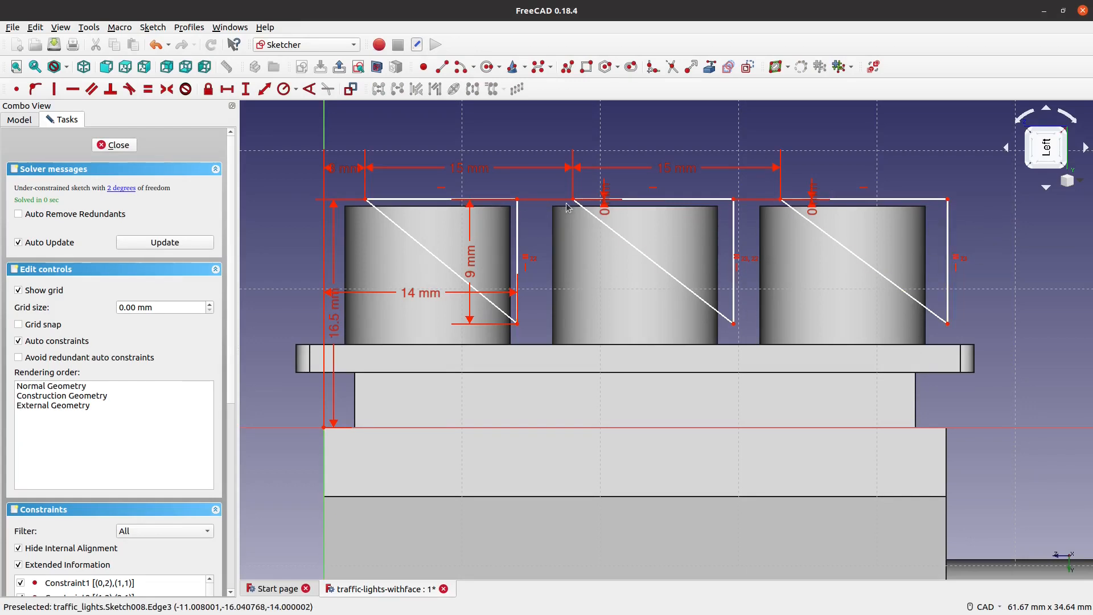
Check which geometry is still unconstrained and set the horizontal distance between the first and middle triangles' lower corners to 15 mm
{"action": "left_click_drag", "start_coordinate": [572, 199], "coordinate": [571, 178]}
{"action": "left_click", "coordinate": [129, 192]}
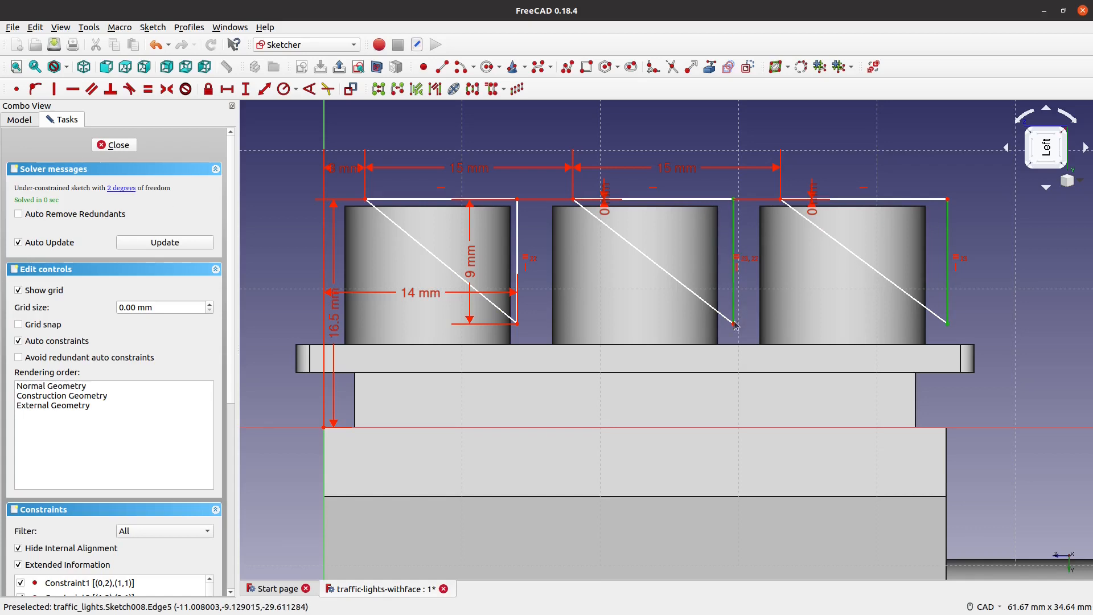
{"action": "left_click_drag", "start_coordinate": [734, 329], "coordinate": [731, 328]}
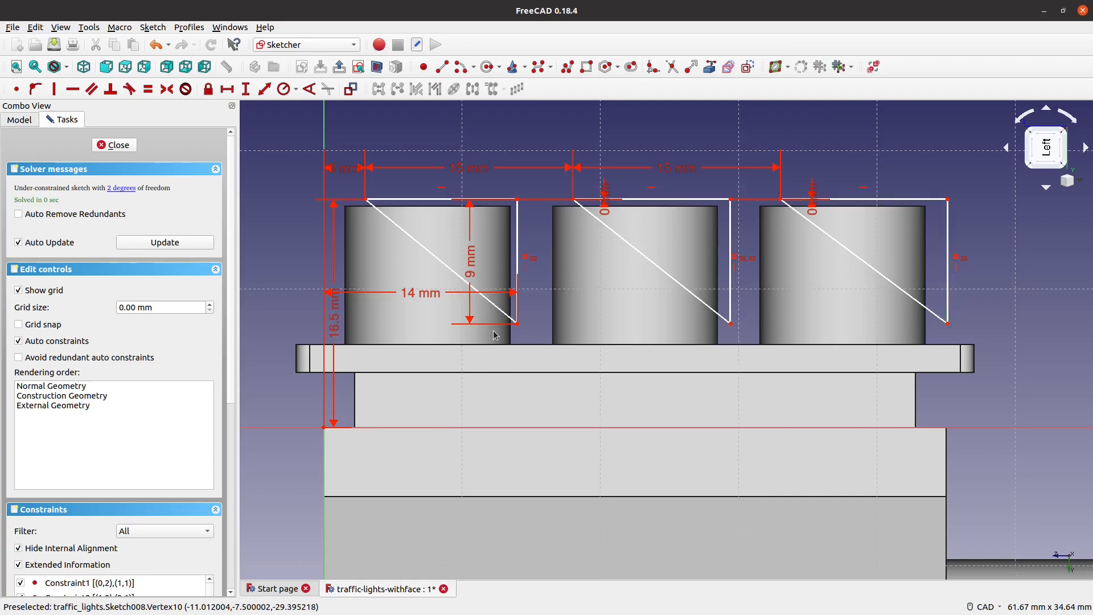
{"action": "left_click", "coordinate": [517, 325]}
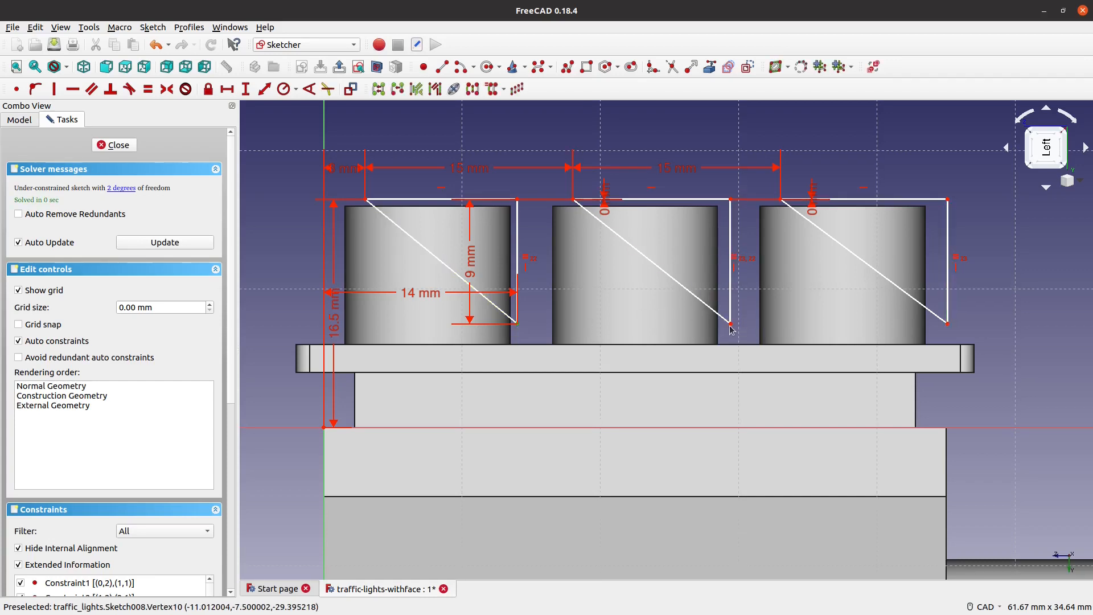
{"action": "left_click", "coordinate": [731, 324]}
{"action": "left_click", "coordinate": [227, 89]}
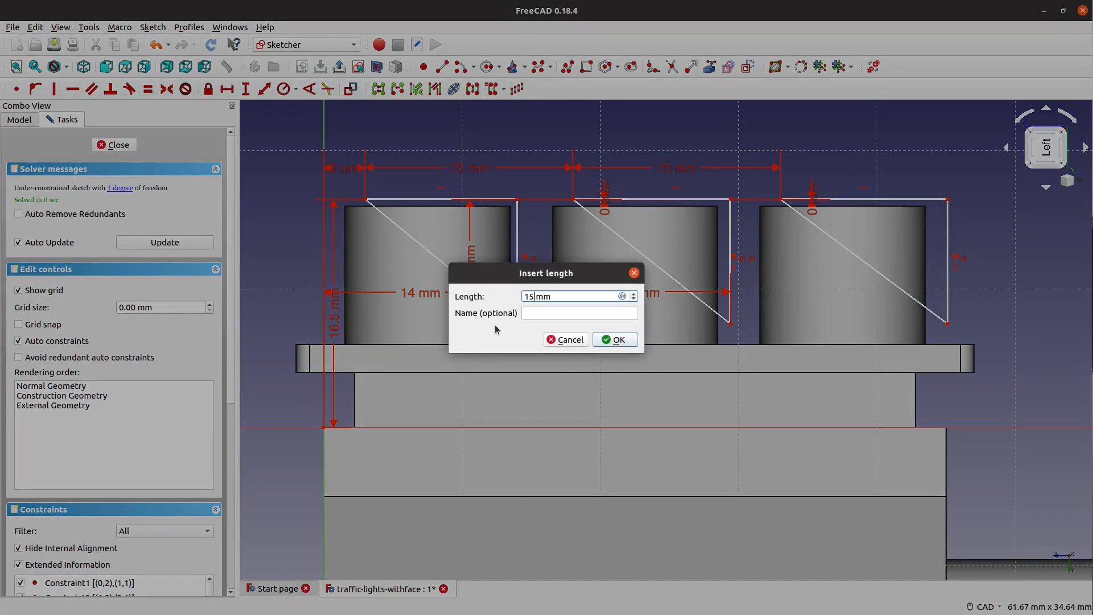
{"action": "key", "text": "Return"}
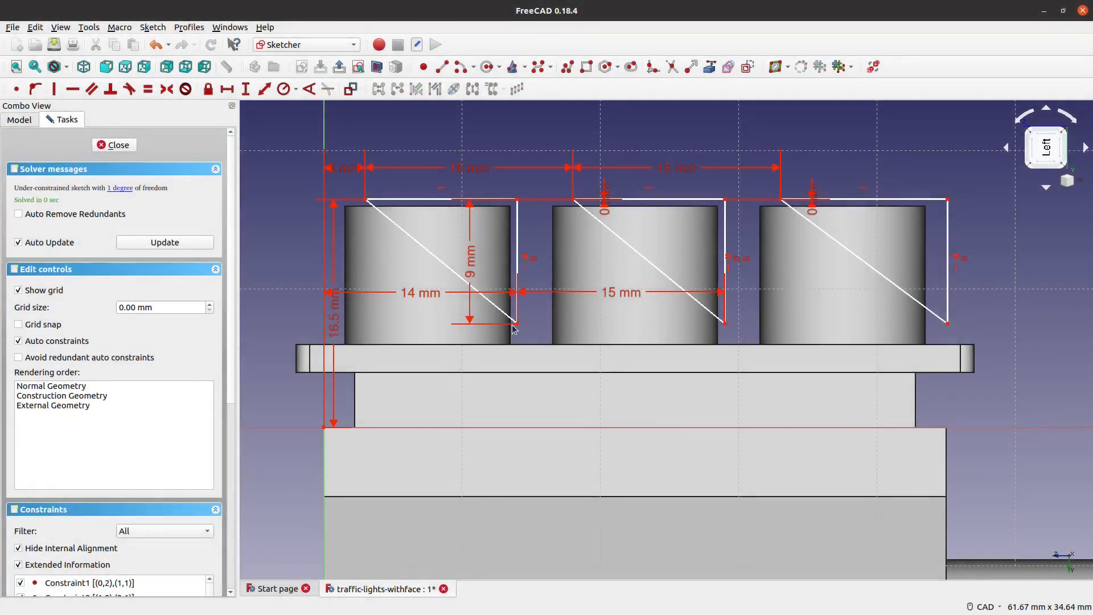
Set the horizontal distance between the middle and third triangles' lower corners to 15 mm and close the sketch
{"action": "left_click", "coordinate": [948, 325]}
{"action": "left_click", "coordinate": [725, 325]}
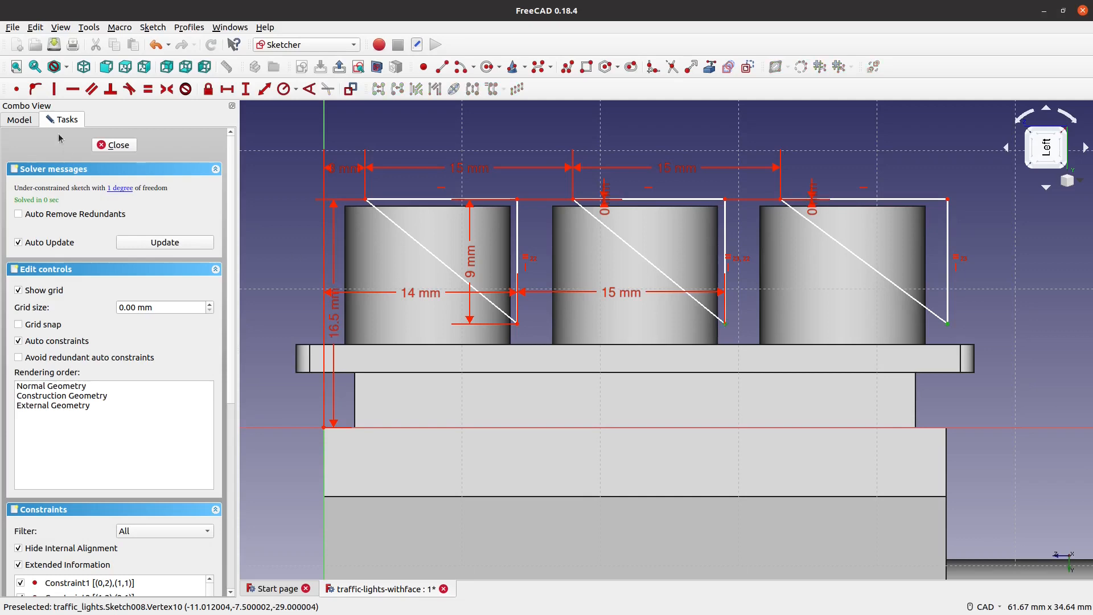
{"action": "left_click", "coordinate": [227, 88]}
{"action": "type", "text": "15"}
{"action": "key", "text": "Return"}
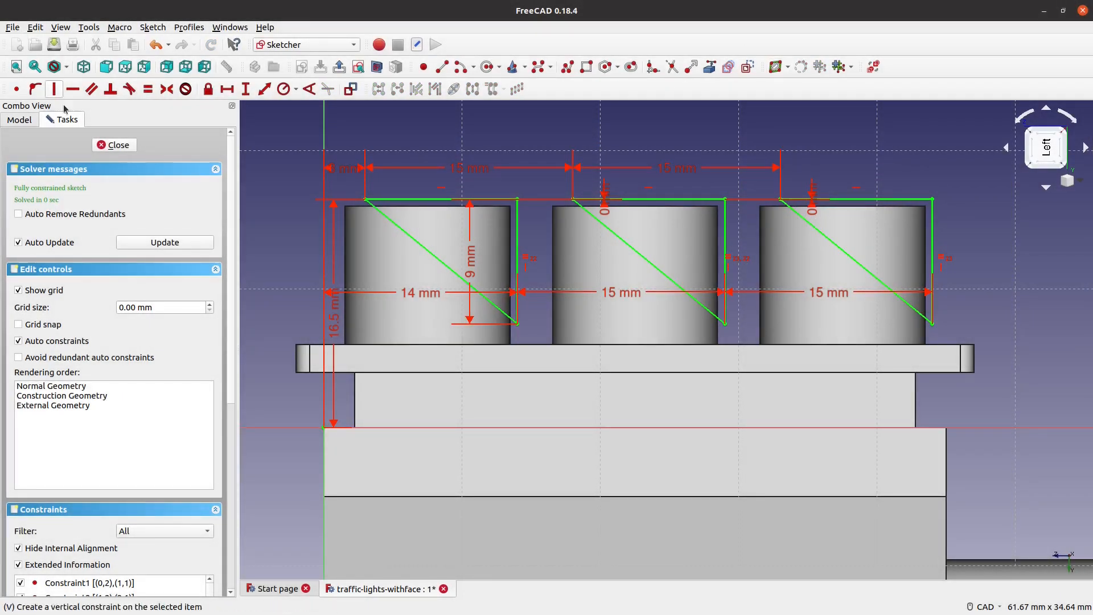
{"action": "left_click", "coordinate": [136, 145]}
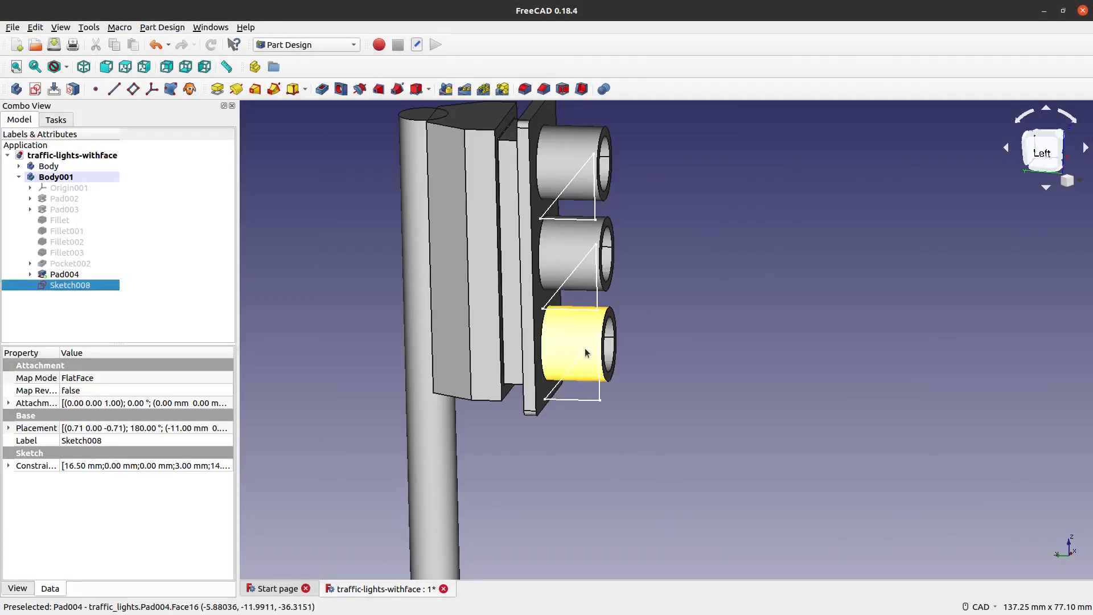
Pocket the three triangular profiles with type Through all to cut the light tubes into slanted visors, and save the document
{"action": "mouse_move", "coordinate": [689, 371]}
{"action": "middle_mouse_down"}
{"action": "mouse_move", "coordinate": [790, 353]}
{"action": "mouse_move", "coordinate": [714, 434]}
{"action": "mouse_move", "coordinate": [720, 417]}
{"action": "middle_mouse_up"}
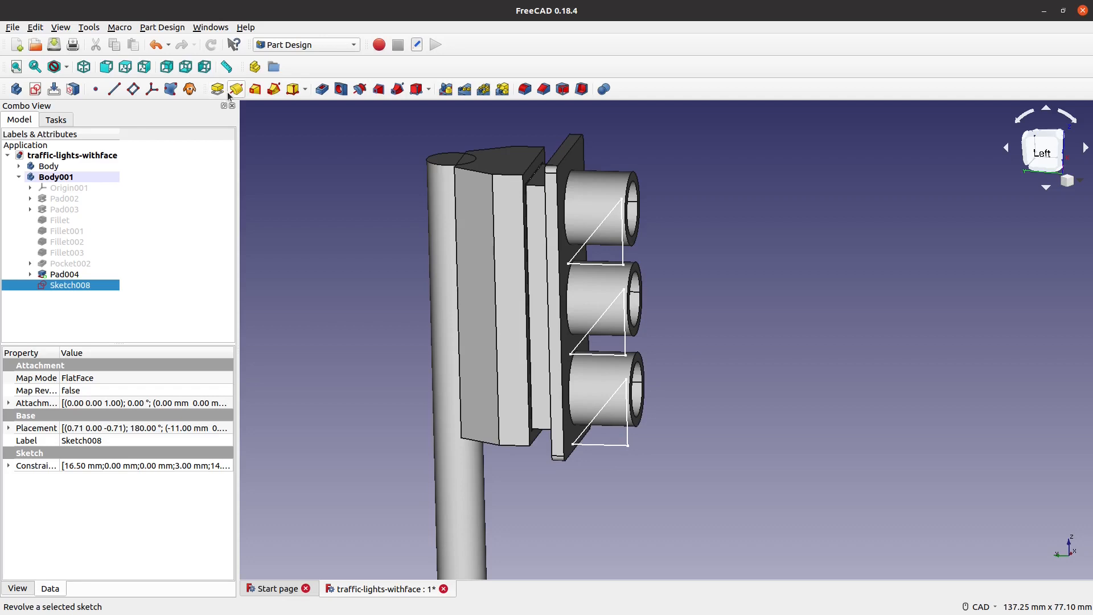
{"action": "left_click", "coordinate": [322, 89]}
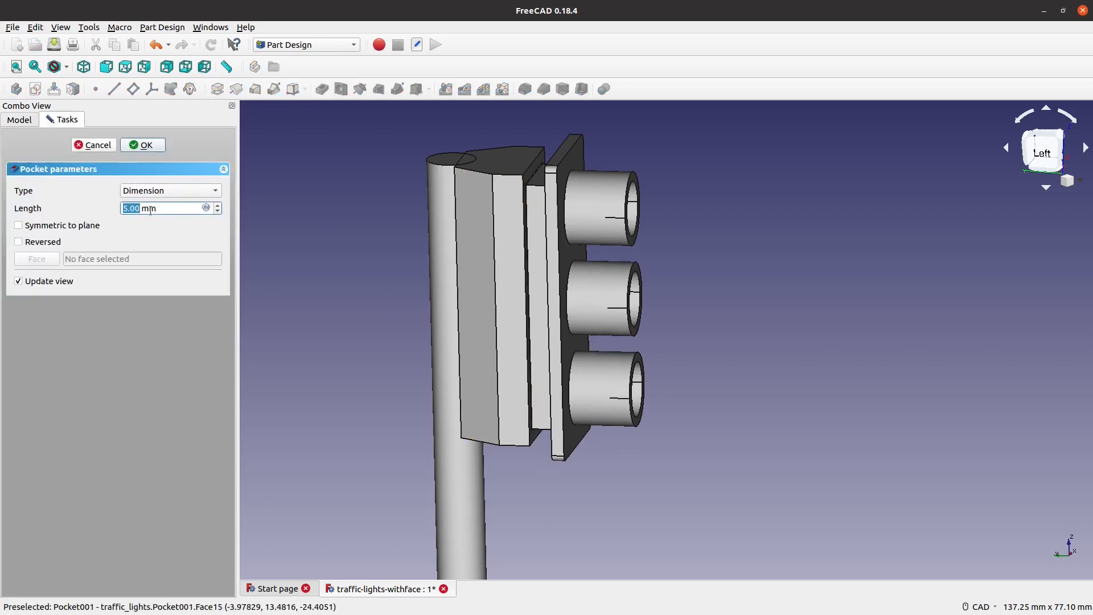
{"action": "left_click", "coordinate": [149, 190]}
{"action": "left_click", "coordinate": [160, 205]}
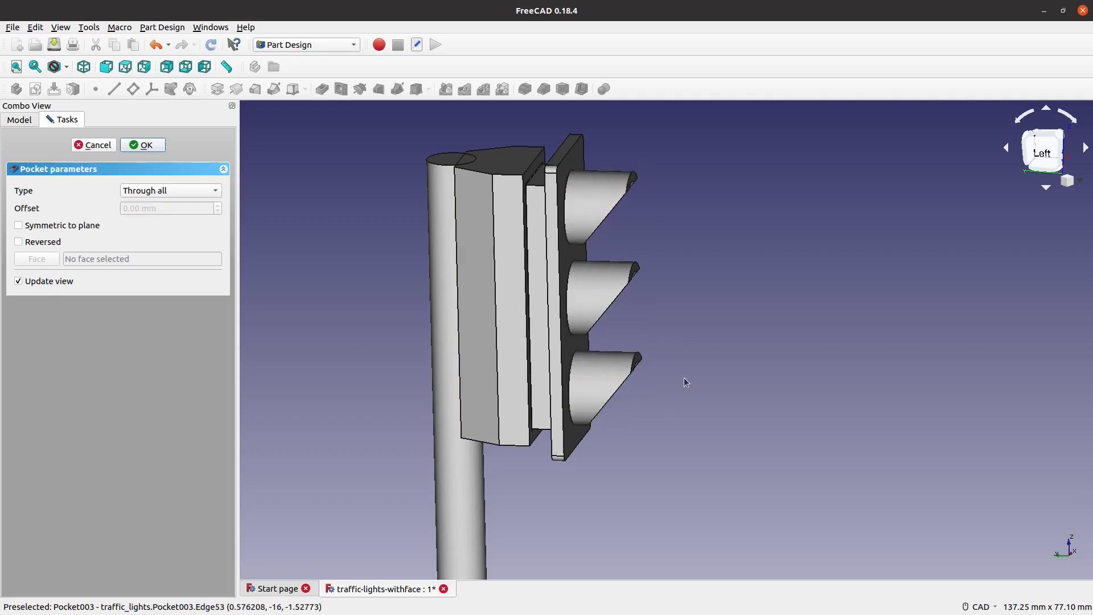
{"action": "middle_click_drag", "start_coordinate": [749, 381], "coordinate": [527, 342]}
{"action": "left_click", "coordinate": [157, 149]}
{"action": "middle_click_drag", "start_coordinate": [408, 280], "coordinate": [504, 307]}
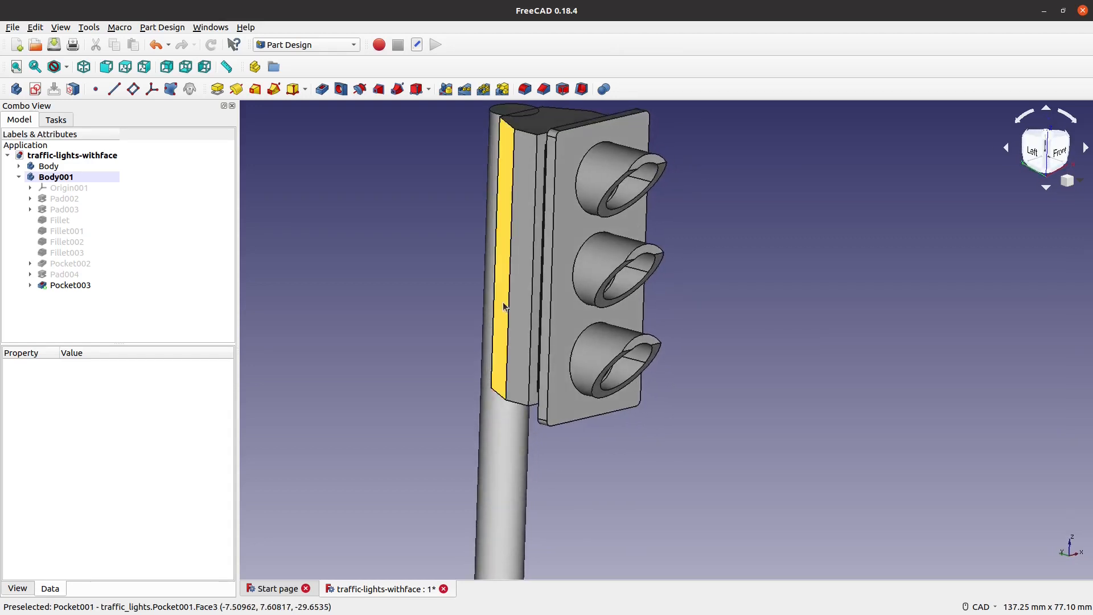
{"action": "key", "text": "ctrl+s"}
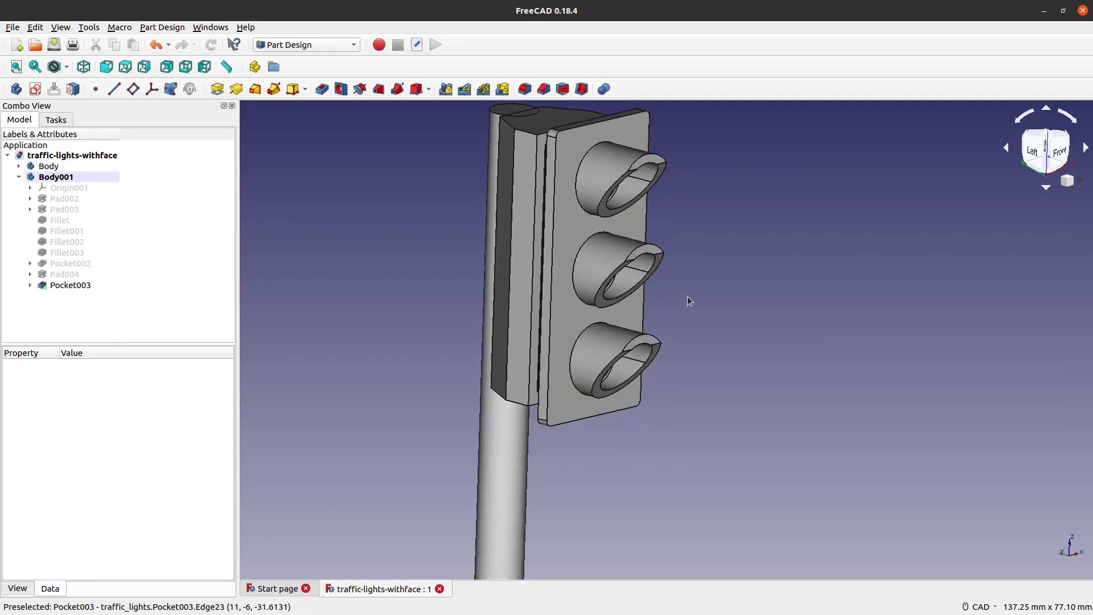
Review the model and highlight Pocket001 in the first body to see which part of the traffic light it represents
{"action": "scroll", "coordinate": [688, 301], "scroll_direction": "down", "scroll_amount": 3}
{"action": "middle_click_drag", "start_coordinate": [687, 305], "coordinate": [730, 313]}
{"action": "scroll", "coordinate": [731, 313], "scroll_direction": "down", "scroll_amount": 3}
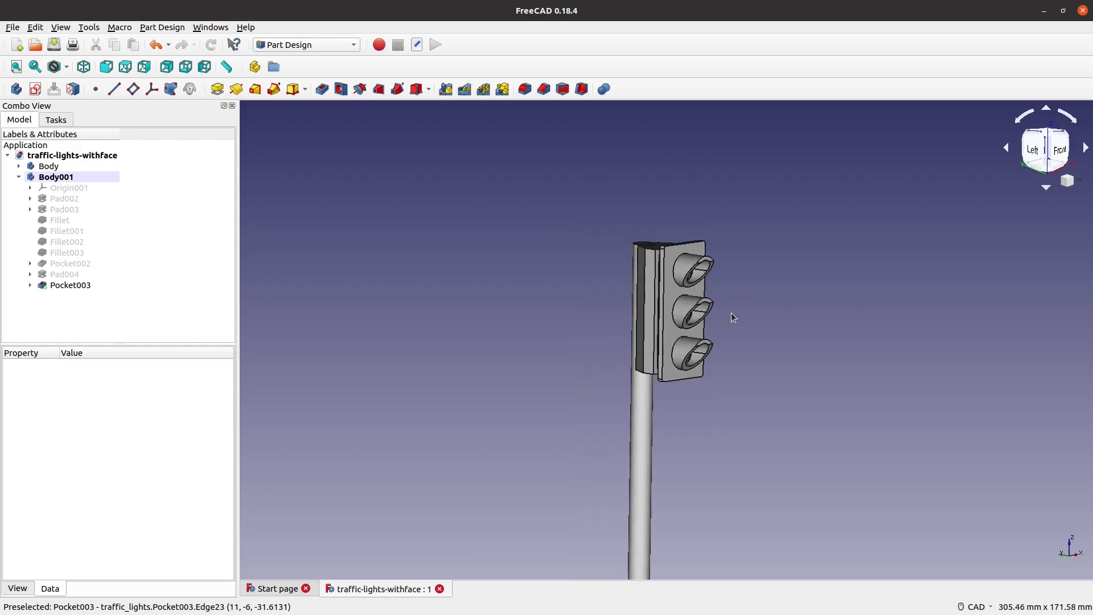
{"action": "scroll", "coordinate": [730, 313], "scroll_direction": "up", "scroll_amount": 6}
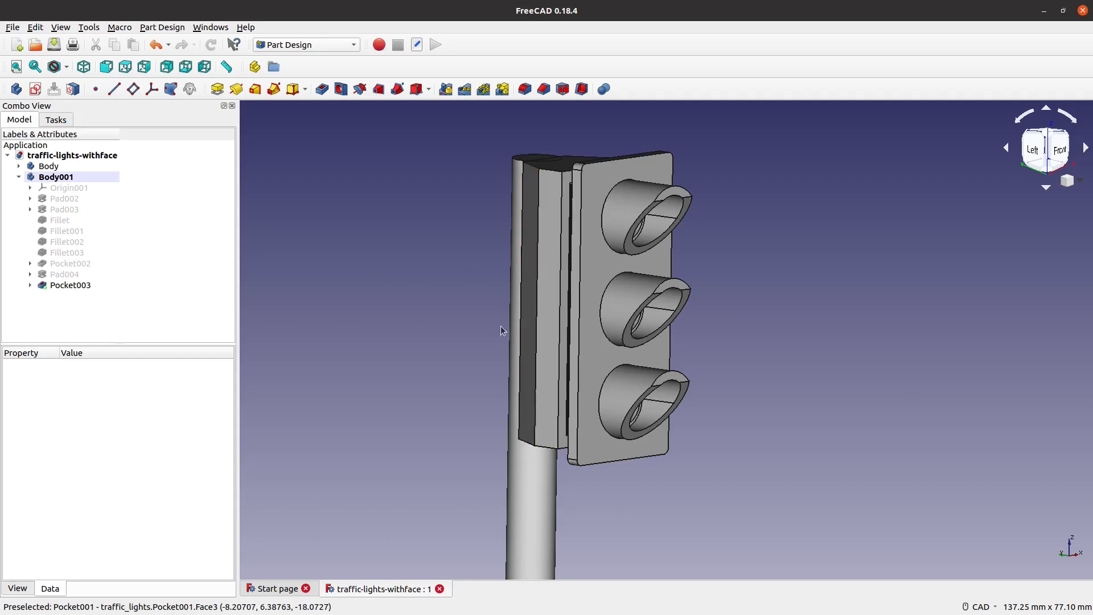
{"action": "left_click", "coordinate": [19, 178]}
{"action": "left_click", "coordinate": [18, 166]}
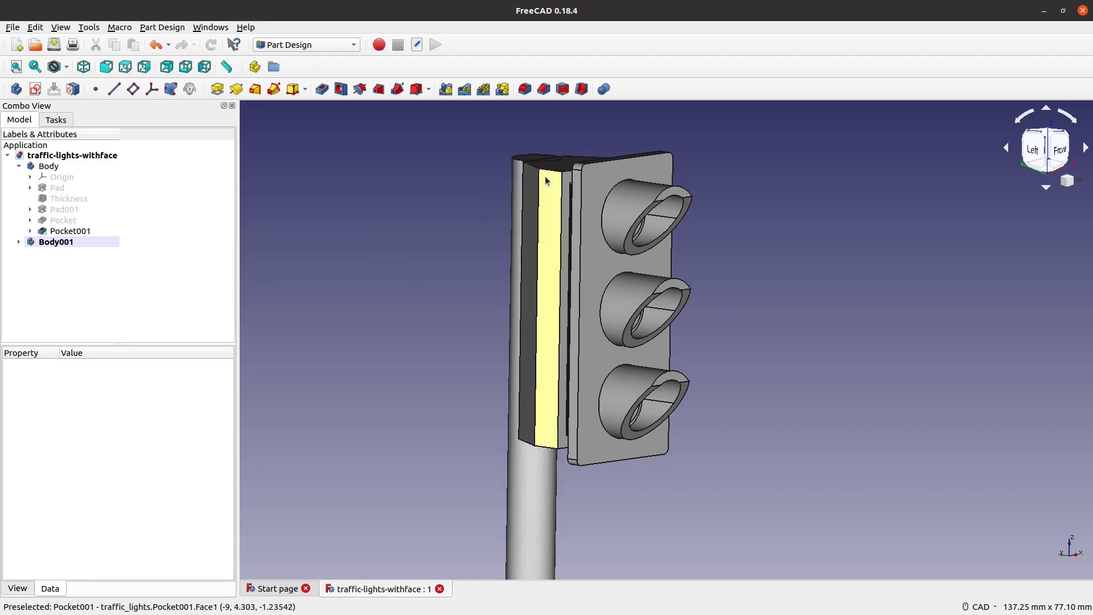
{"action": "left_click", "coordinate": [85, 231]}
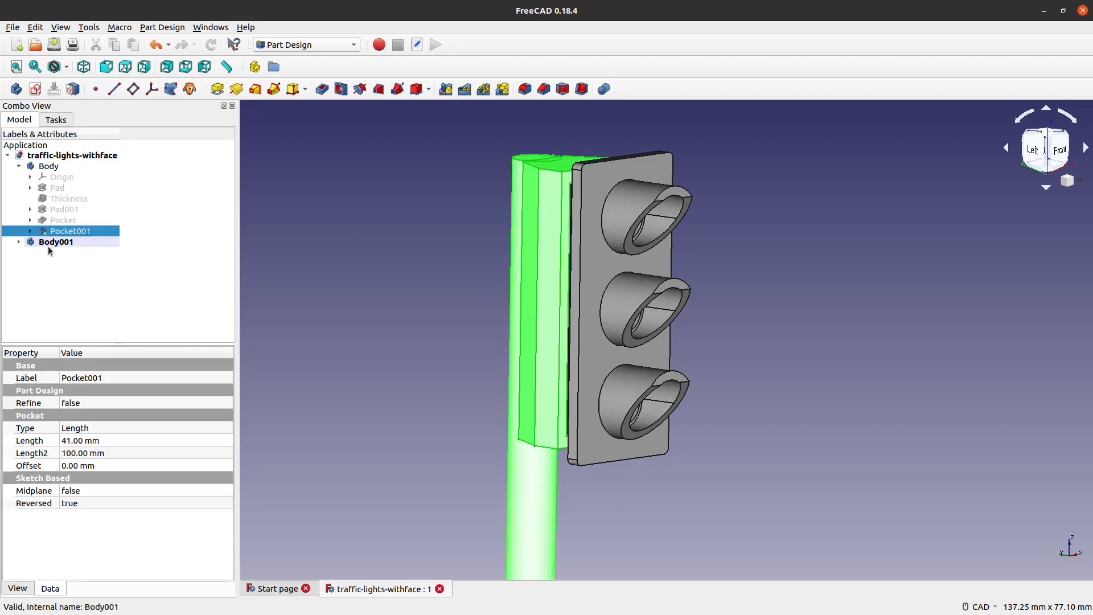
{"action": "left_click", "coordinate": [31, 231]}
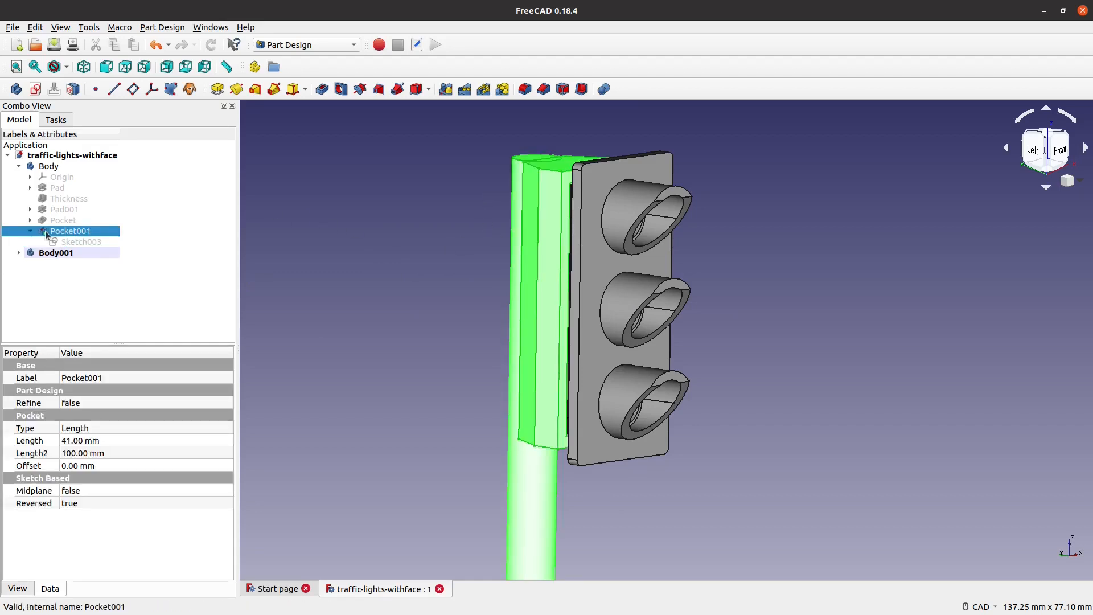
{"action": "left_click", "coordinate": [31, 232]}
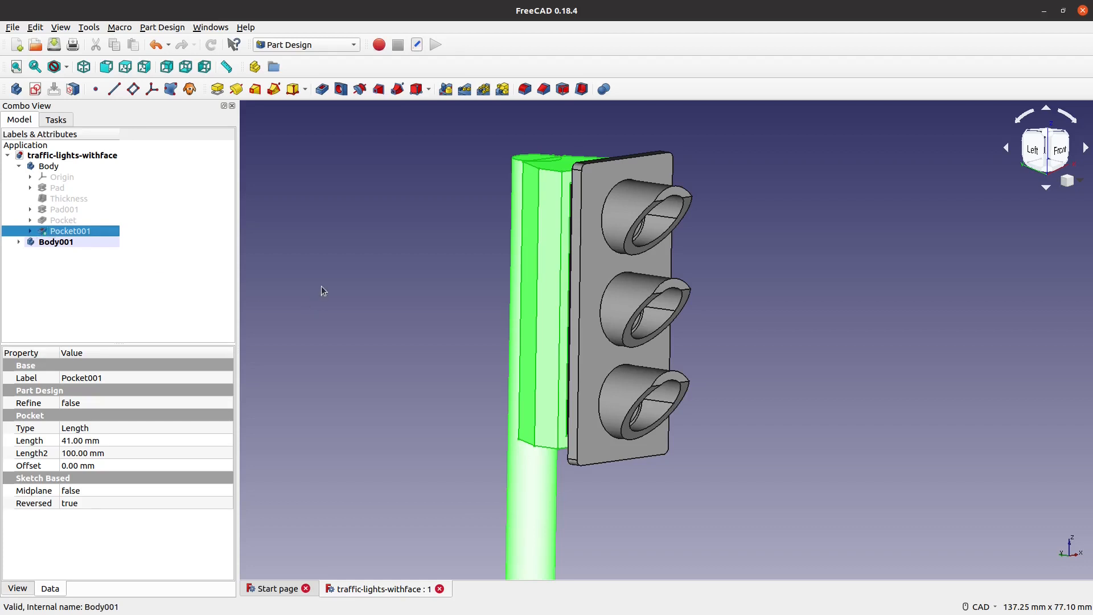
{"action": "scroll", "coordinate": [388, 350], "scroll_direction": "down", "scroll_amount": 3}
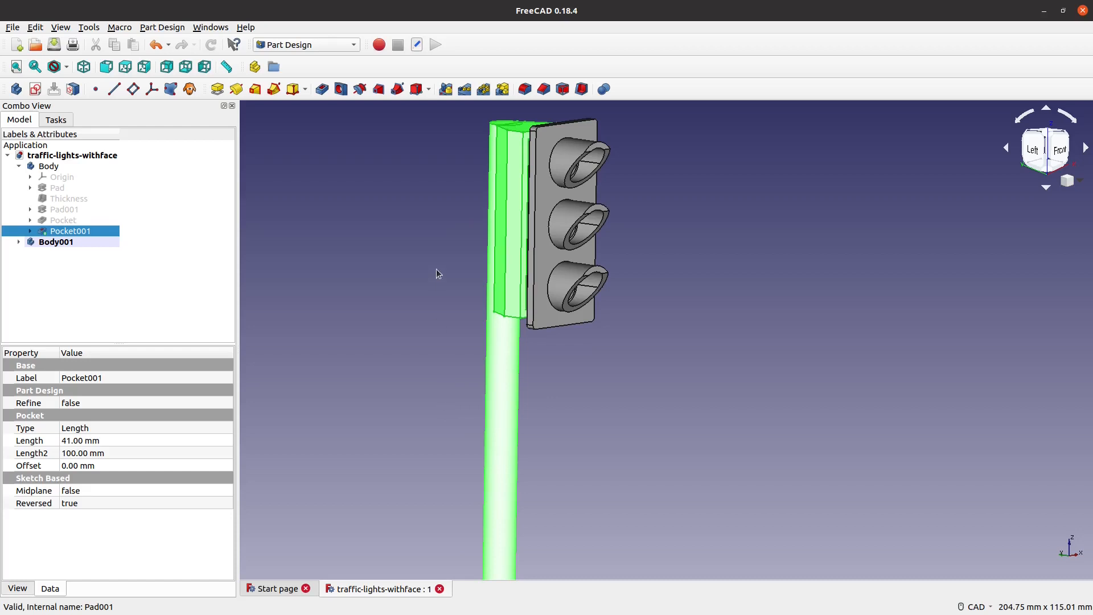
Highlight Pocket003 in Body001 and inspect the faceplate and visors from the front and the side
{"action": "left_click", "coordinate": [13, 27]}
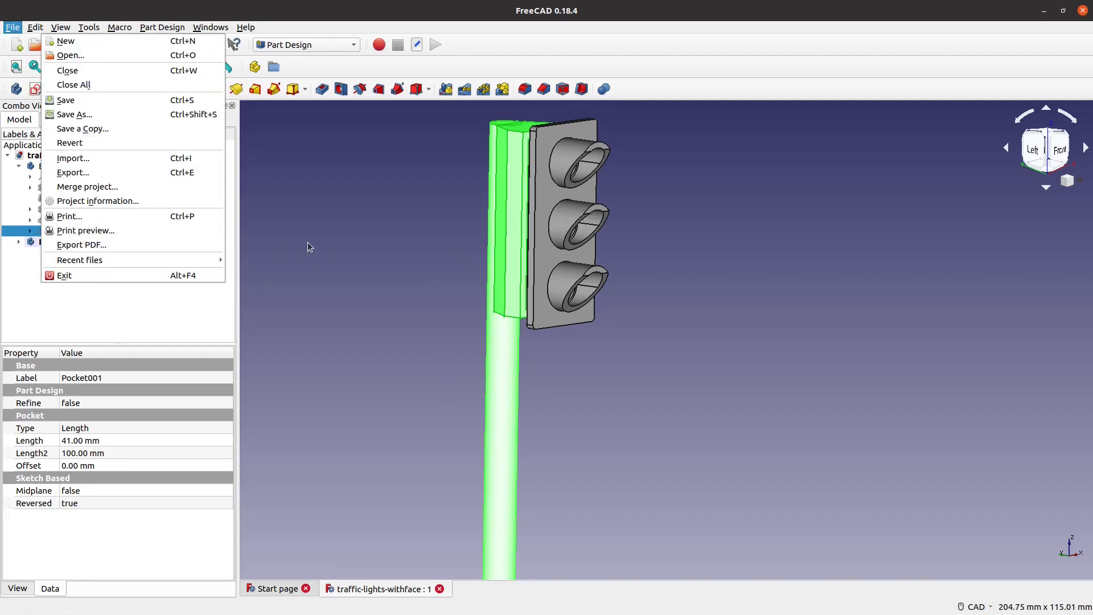
{"action": "left_click", "coordinate": [465, 339]}
{"action": "left_click", "coordinate": [19, 242]}
{"action": "scroll", "coordinate": [121, 283], "scroll_direction": "down", "scroll_amount": 1}
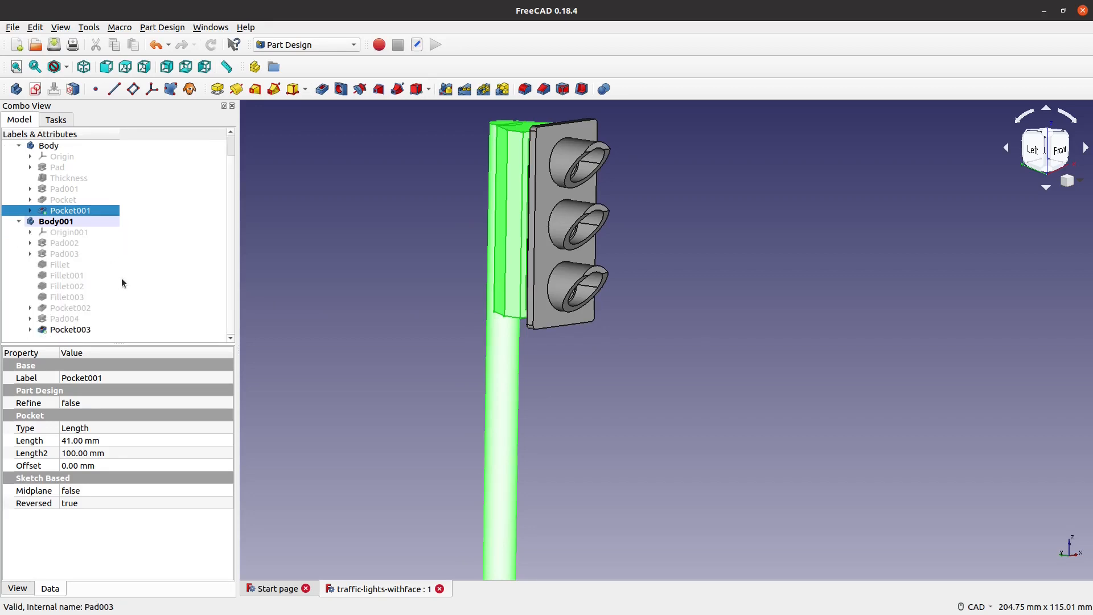
{"action": "left_click", "coordinate": [71, 330]}
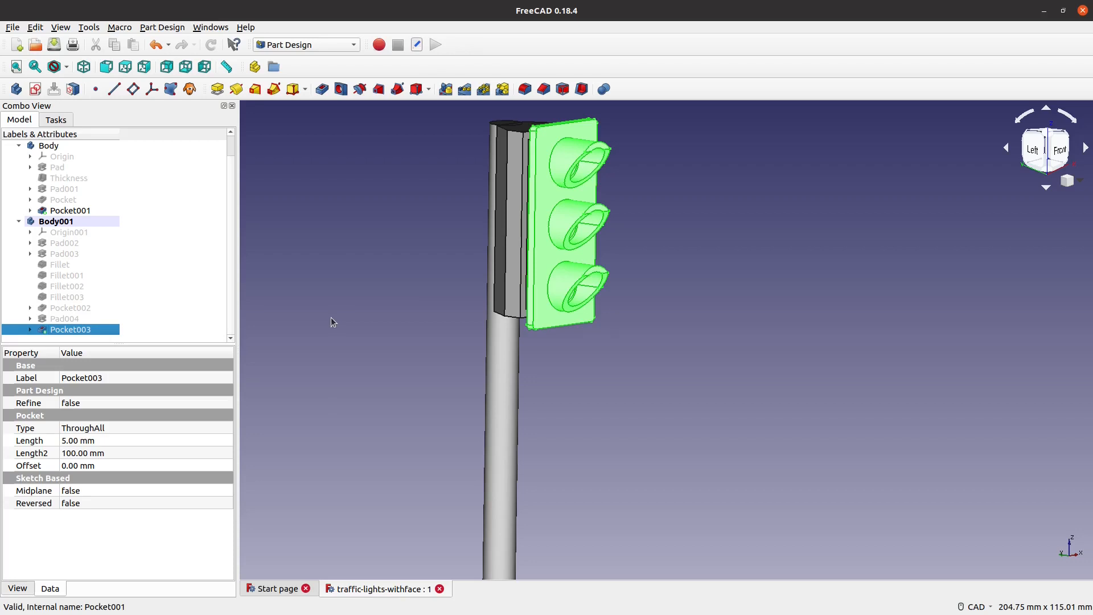
{"action": "scroll", "coordinate": [409, 262], "scroll_direction": "up", "scroll_amount": 3}
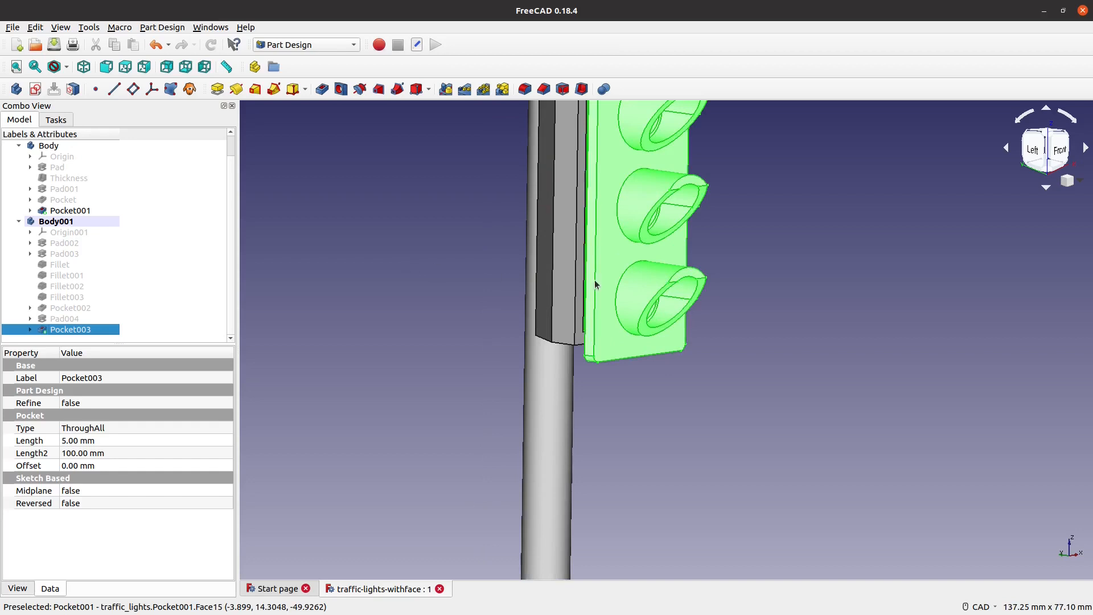
{"action": "scroll", "coordinate": [740, 245], "scroll_direction": "down", "scroll_amount": 2}
{"action": "left_click", "coordinate": [685, 324]}
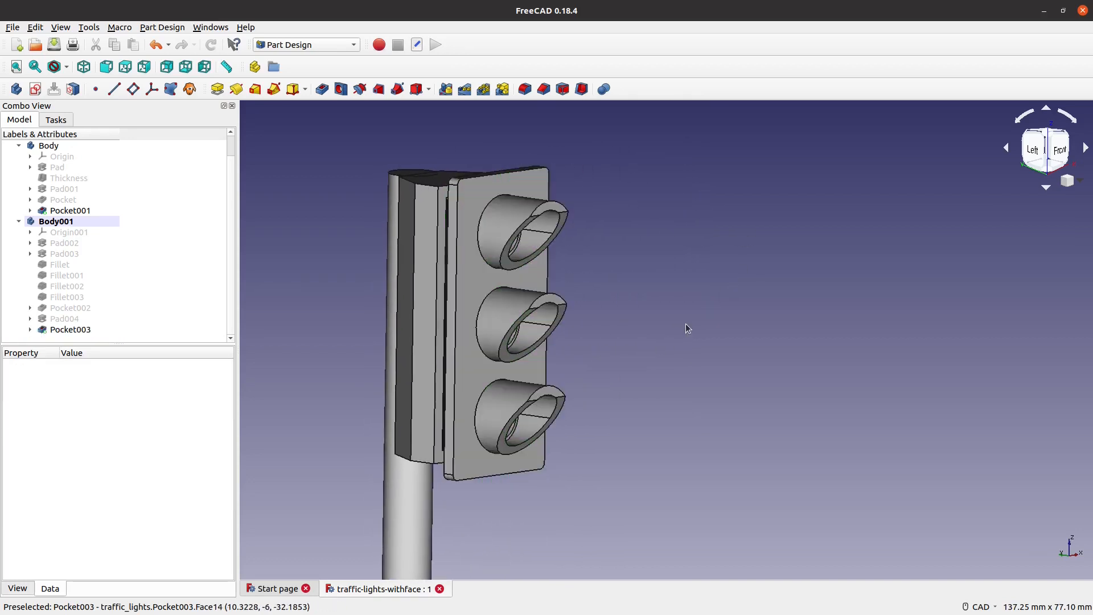
{"action": "scroll", "coordinate": [655, 337], "scroll_direction": "up", "scroll_amount": 1}
{"action": "middle_click_drag", "start_coordinate": [640, 336], "coordinate": [824, 320]}
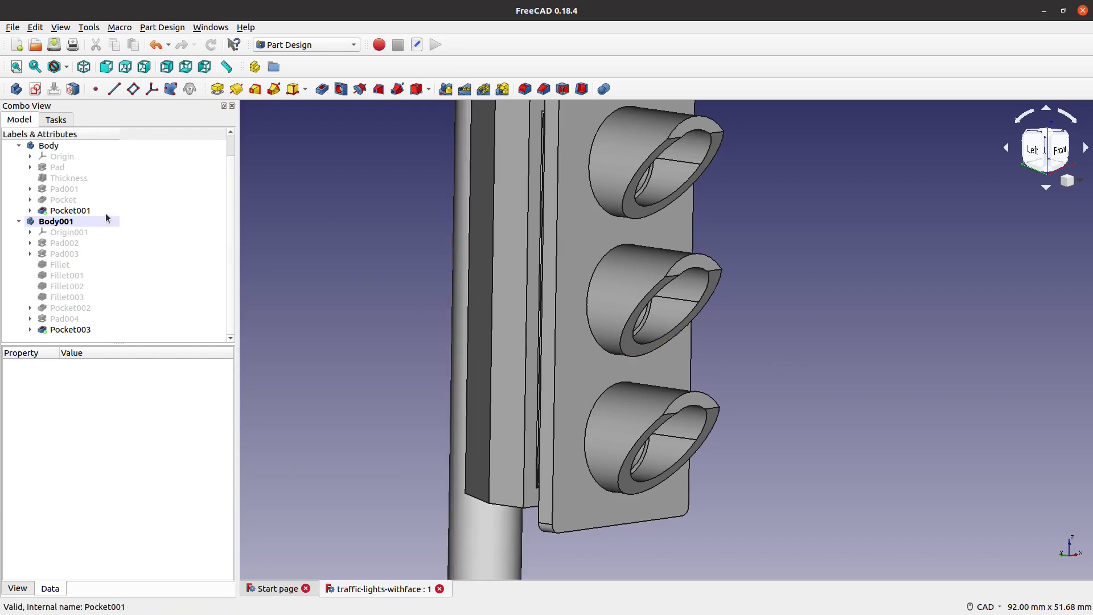
{"action": "middle_click_drag", "start_coordinate": [752, 377], "coordinate": [849, 383]}
{"action": "middle_click_drag", "start_coordinate": [811, 353], "coordinate": [854, 307]}
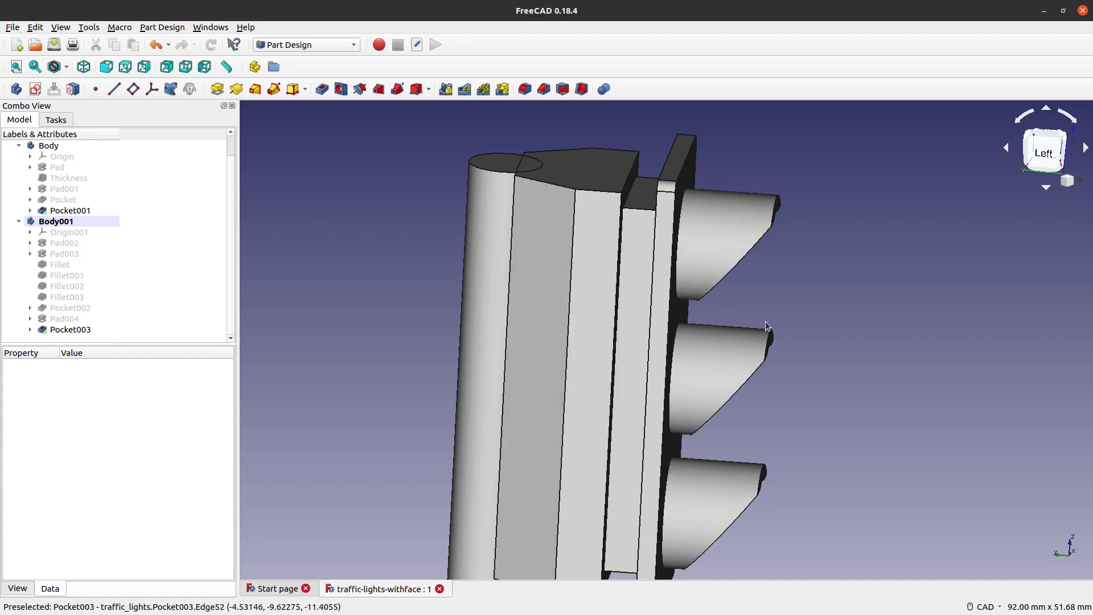
{"action": "middle_click_drag", "start_coordinate": [829, 378], "coordinate": [805, 324]}
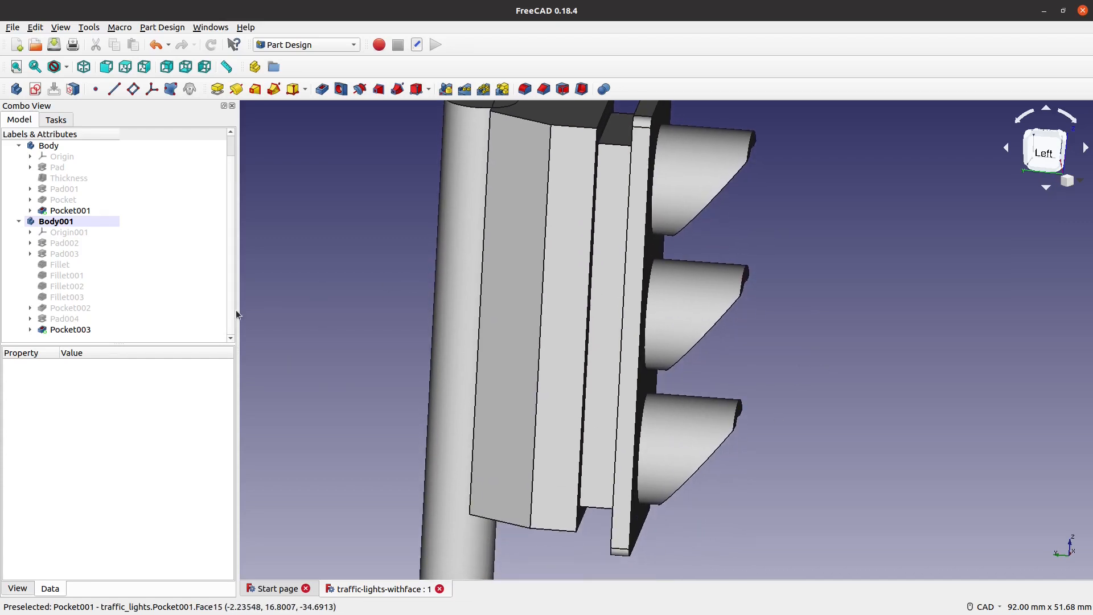
Look over the display and data properties of Body001
{"action": "left_click", "coordinate": [74, 222]}
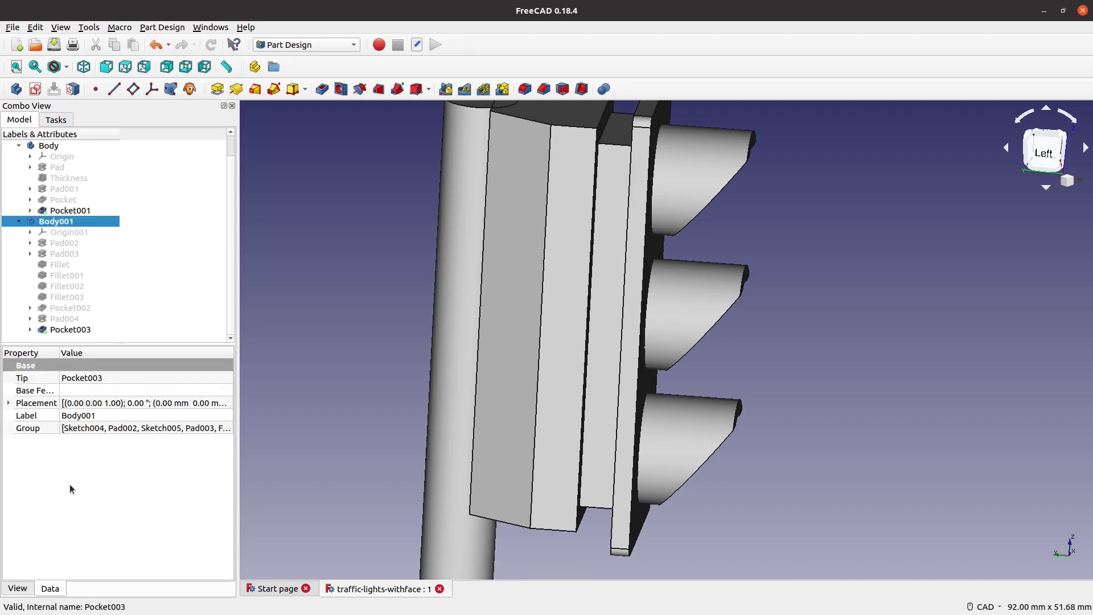
{"action": "left_click", "coordinate": [20, 590]}
{"action": "left_click", "coordinate": [50, 589]}
{"action": "left_click", "coordinate": [18, 588]}
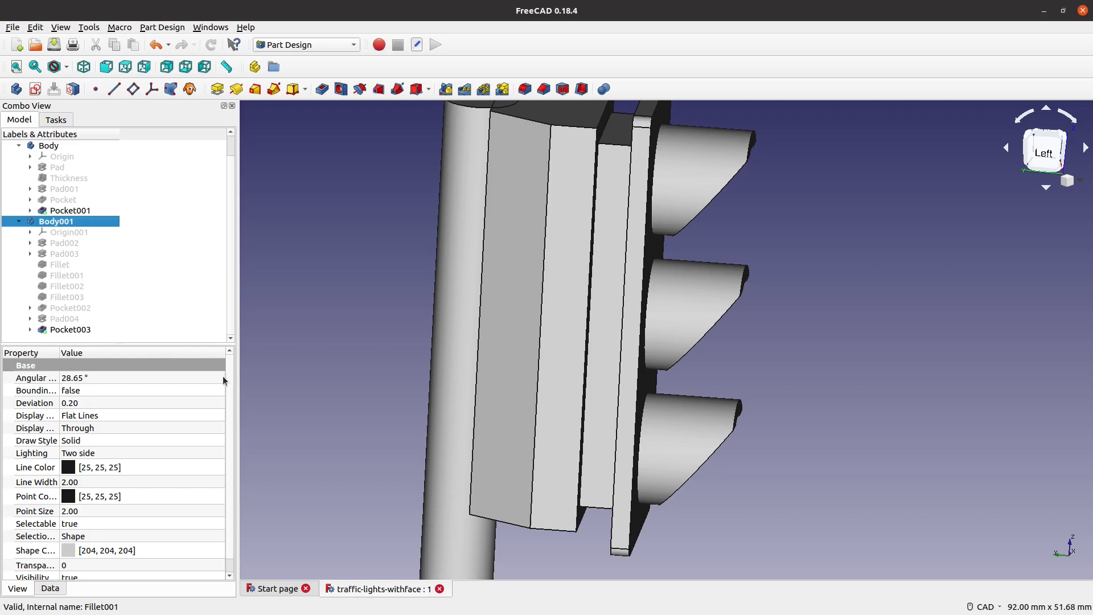
{"action": "left_click", "coordinate": [50, 587]}
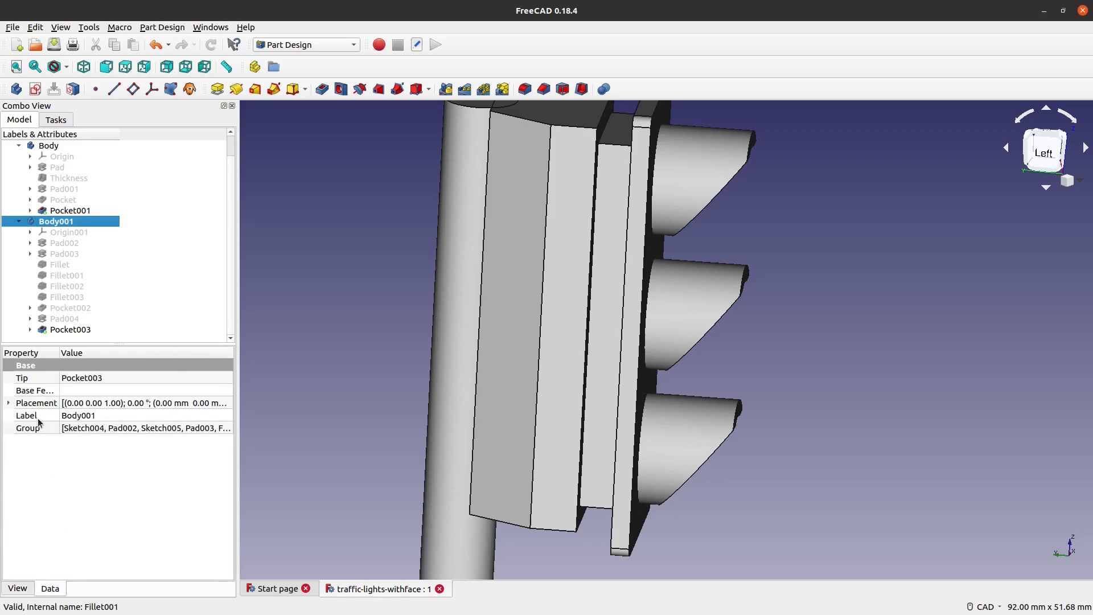
Set the y position in Body001's placement to 4 mm and check how the faceplate seats against the housing
{"action": "left_click", "coordinate": [9, 403]}
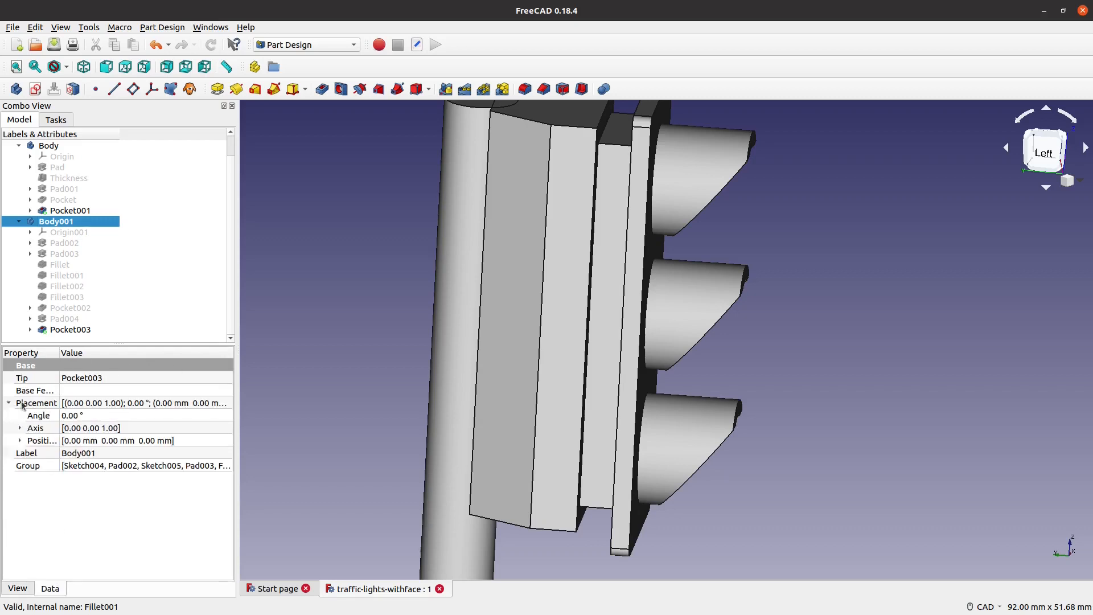
{"action": "left_click", "coordinate": [20, 441]}
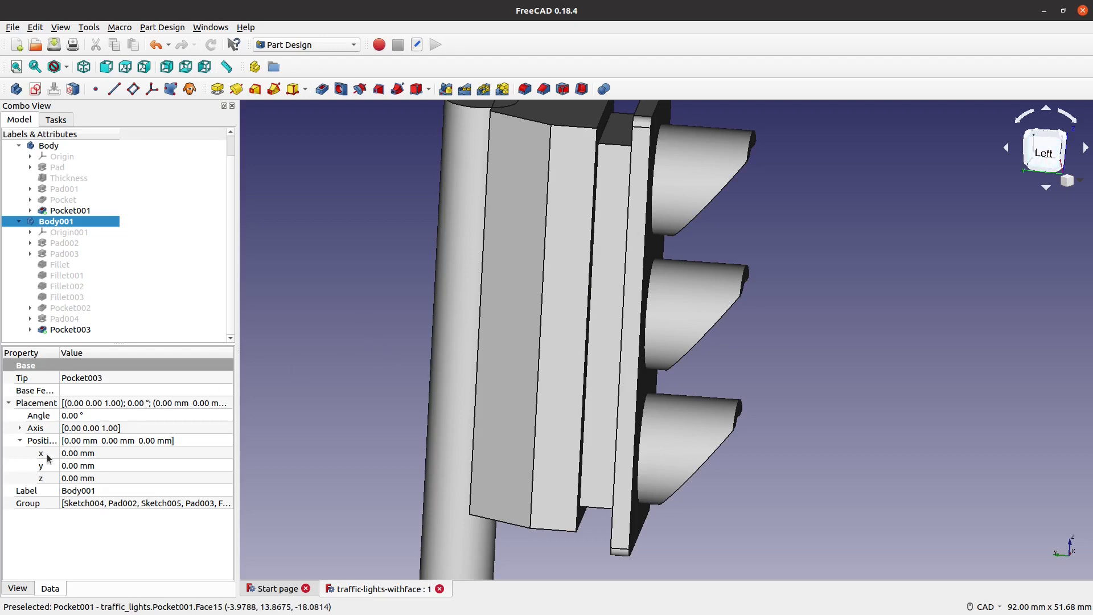
{"action": "left_click", "coordinate": [72, 467]}
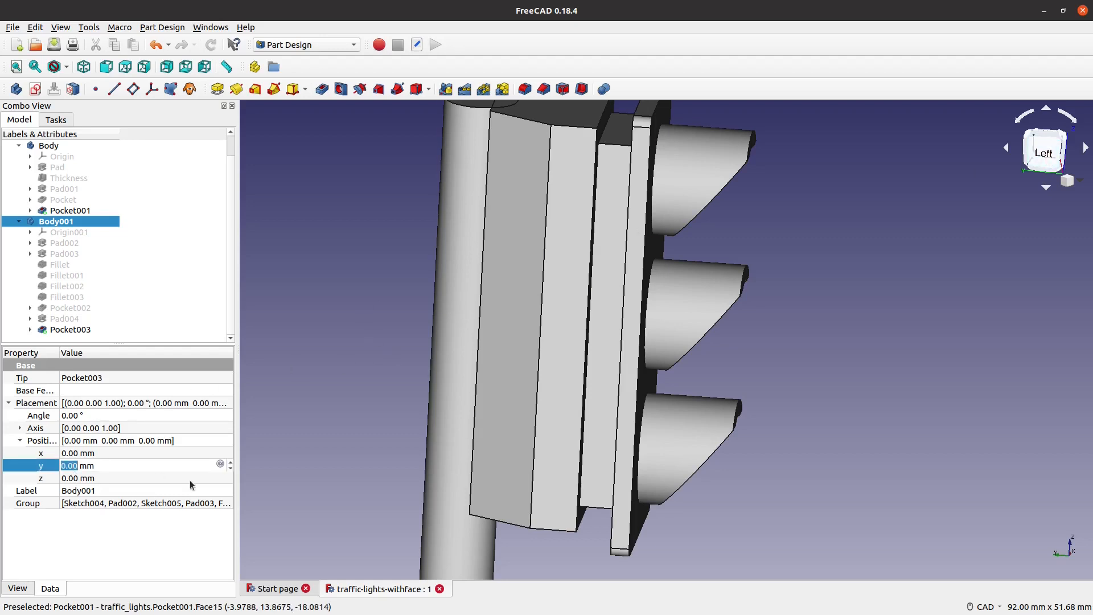
{"action": "type", "text": "-4"}
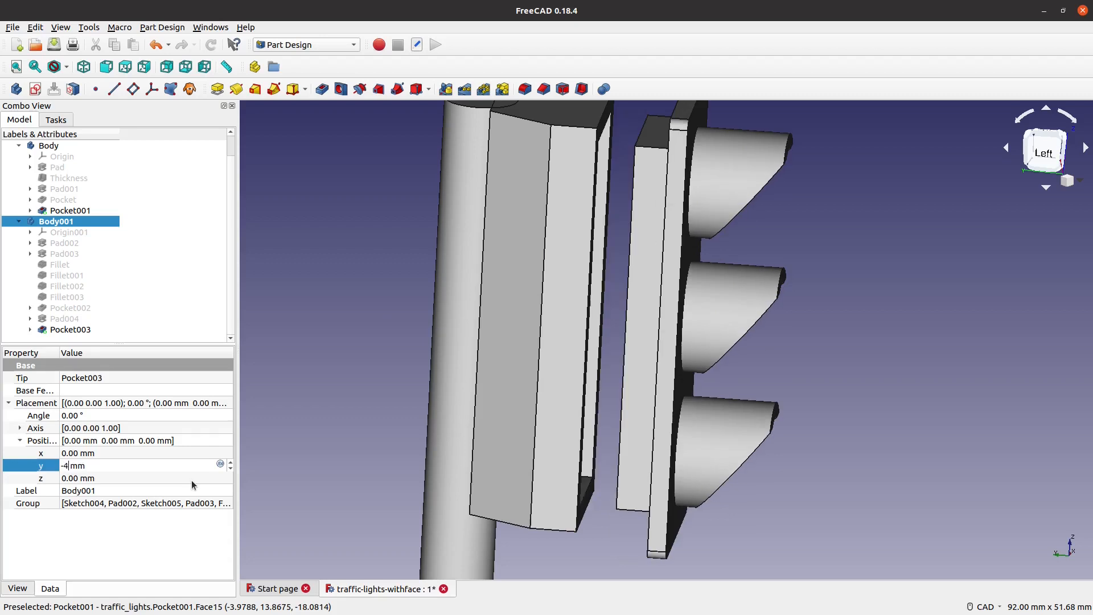
{"action": "key", "text": "BackSpace"}
{"action": "key", "text": "BackSpace"}
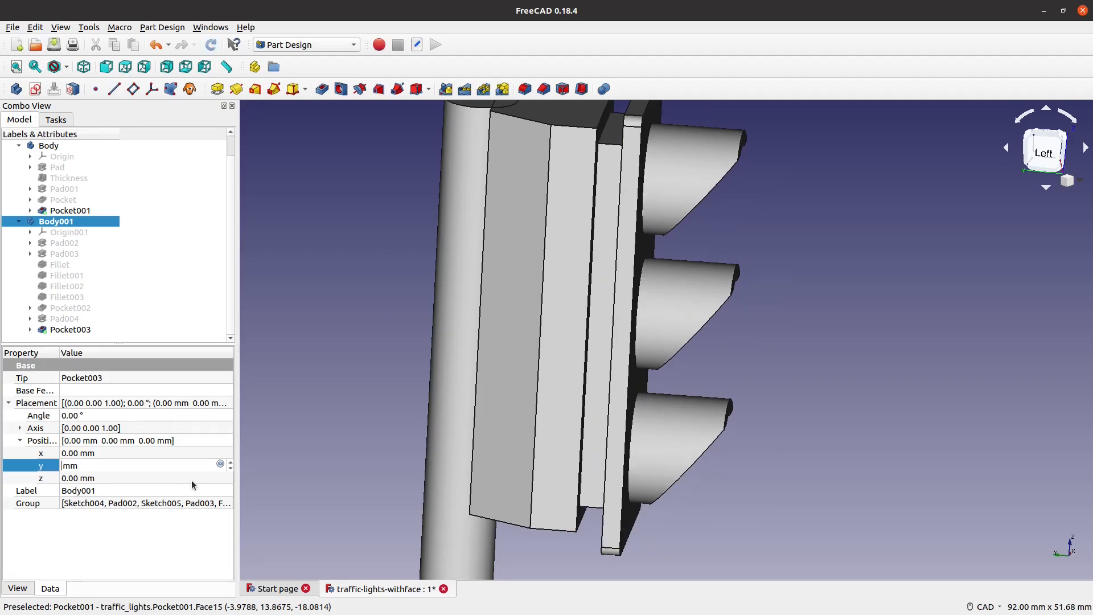
{"action": "type", "text": "4"}
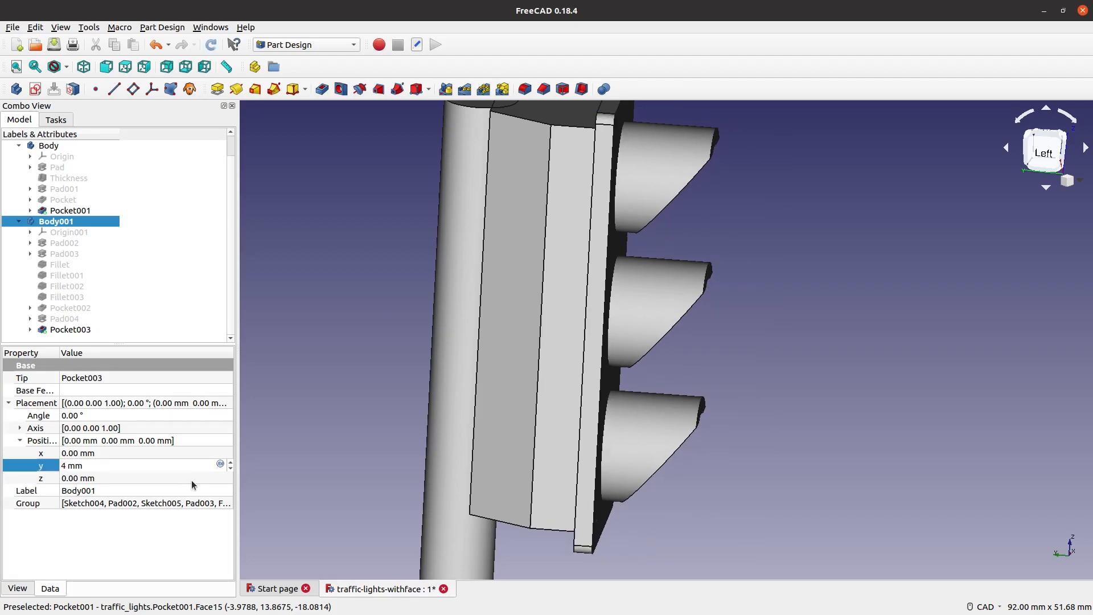
{"action": "left_click", "coordinate": [275, 414]}
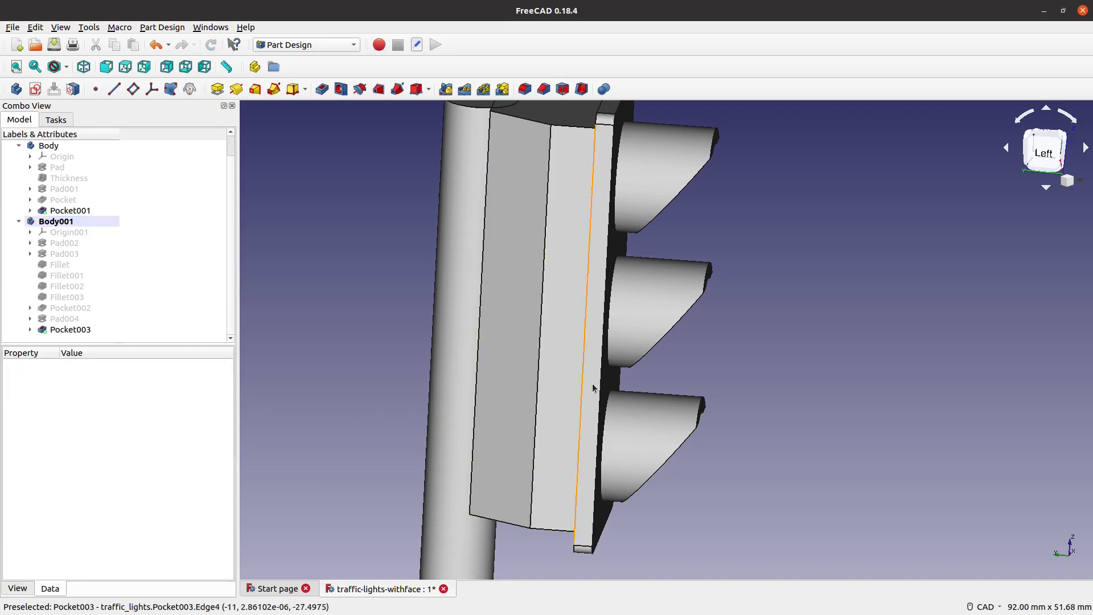
{"action": "middle_click_drag", "start_coordinate": [734, 400], "coordinate": [873, 363]}
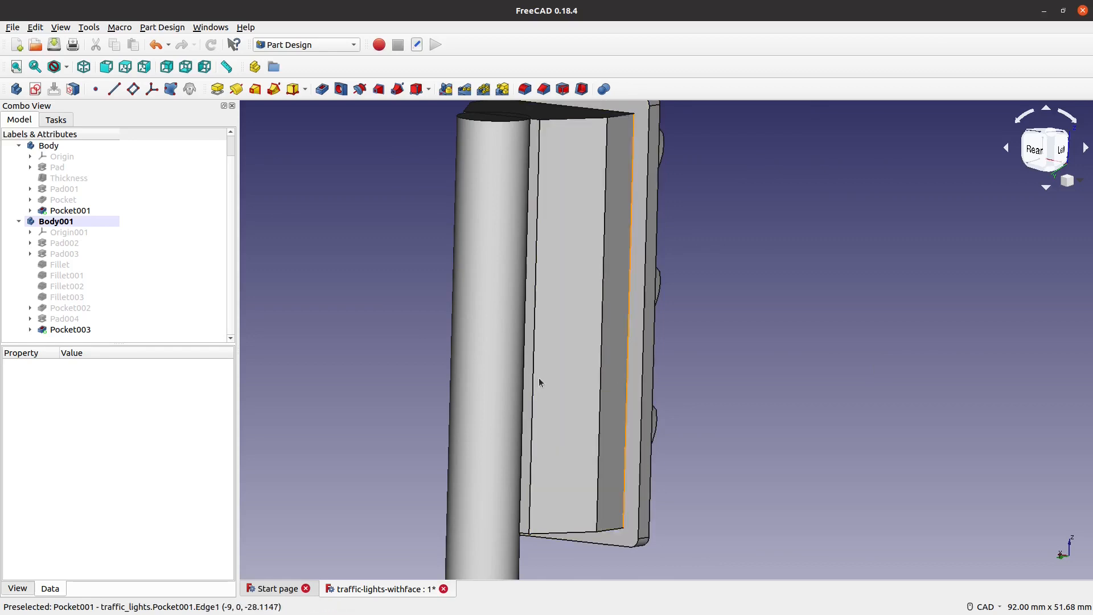
{"action": "middle_click_drag", "start_coordinate": [861, 405], "coordinate": [592, 370]}
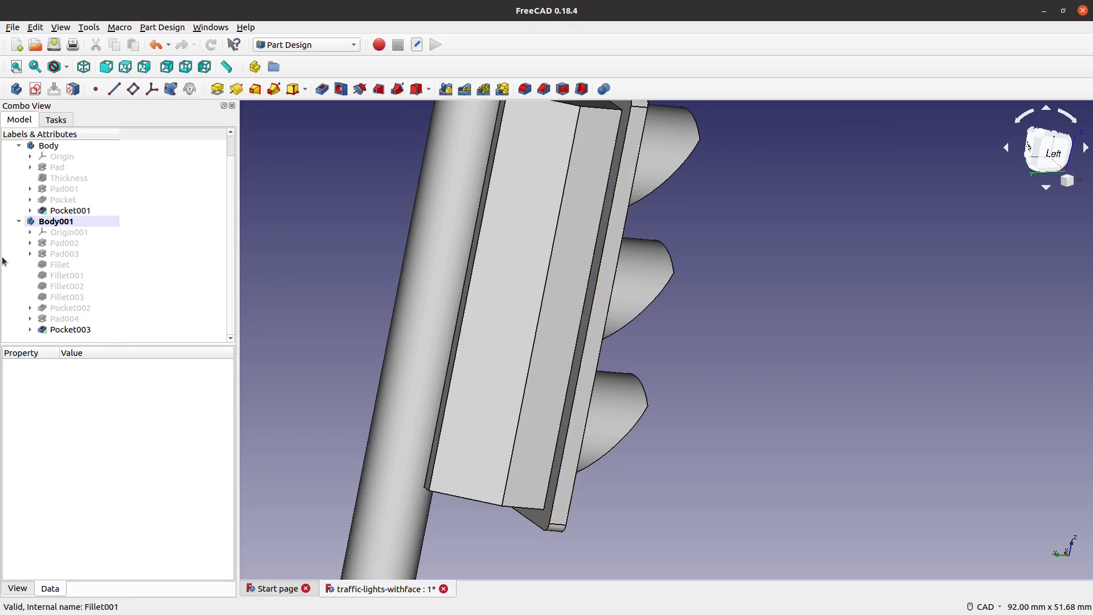
Highlight Pocket003 in Body001 and examine the visors up close and how the faceplate sits against the housing
{"action": "left_click", "coordinate": [71, 330]}
{"action": "middle_click_drag", "start_coordinate": [685, 409], "coordinate": [801, 374]}
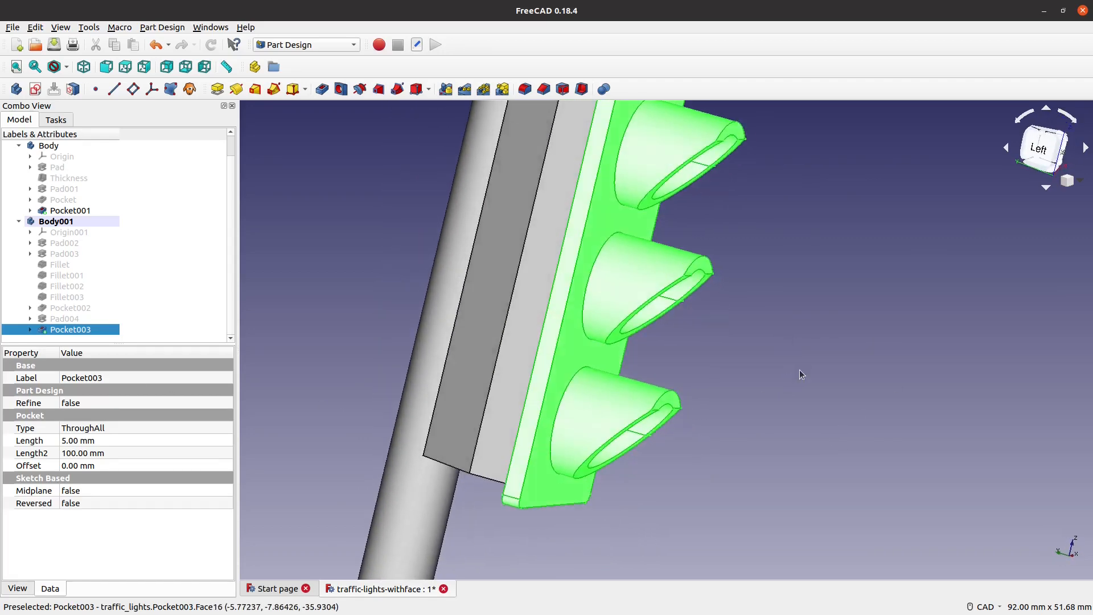
{"action": "scroll", "coordinate": [799, 374], "scroll_direction": "up", "scroll_amount": 2}
{"action": "middle_click", "coordinate": [799, 374]}
{"action": "right_click", "coordinate": [799, 374]}
{"action": "left_click", "coordinate": [509, 261]}
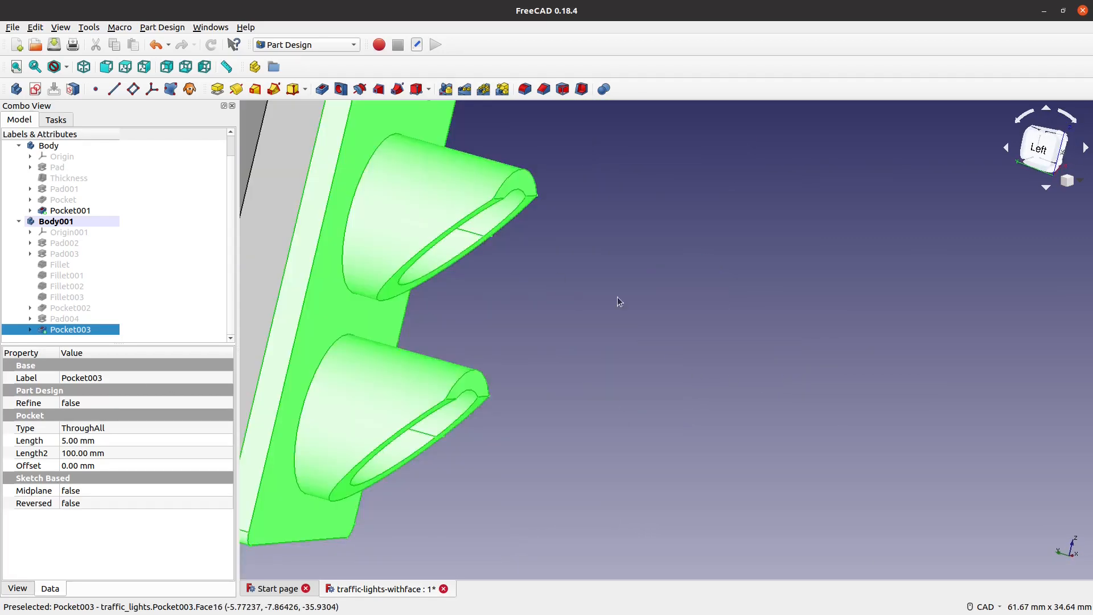
{"action": "scroll", "coordinate": [669, 375], "scroll_direction": "down", "scroll_amount": 2}
{"action": "middle_click_drag", "start_coordinate": [600, 344], "coordinate": [863, 378]}
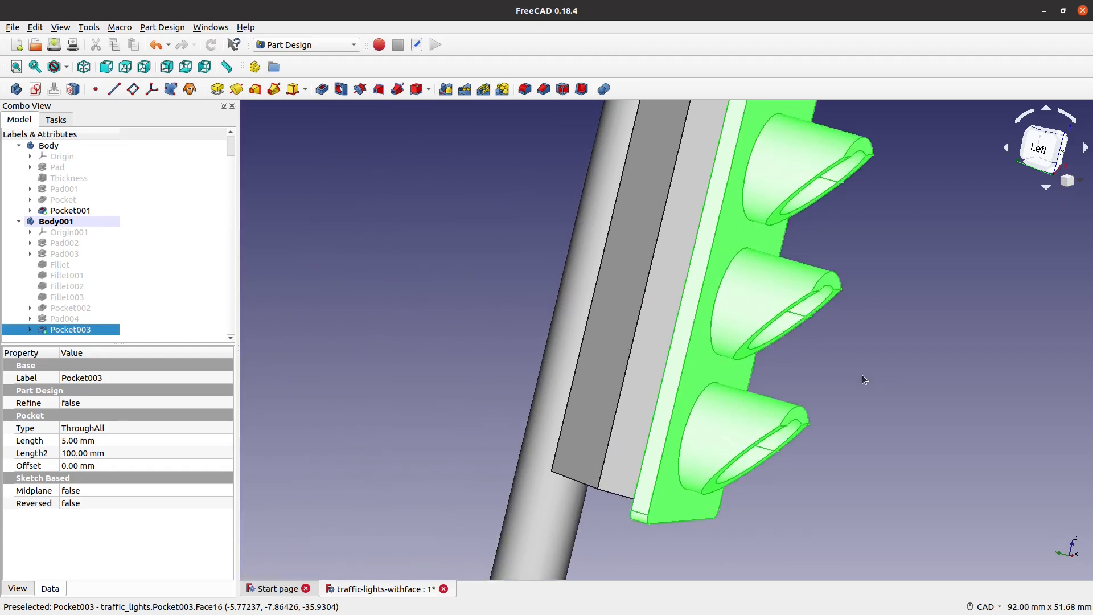
{"action": "scroll", "coordinate": [863, 378], "scroll_direction": "down", "scroll_amount": 2}
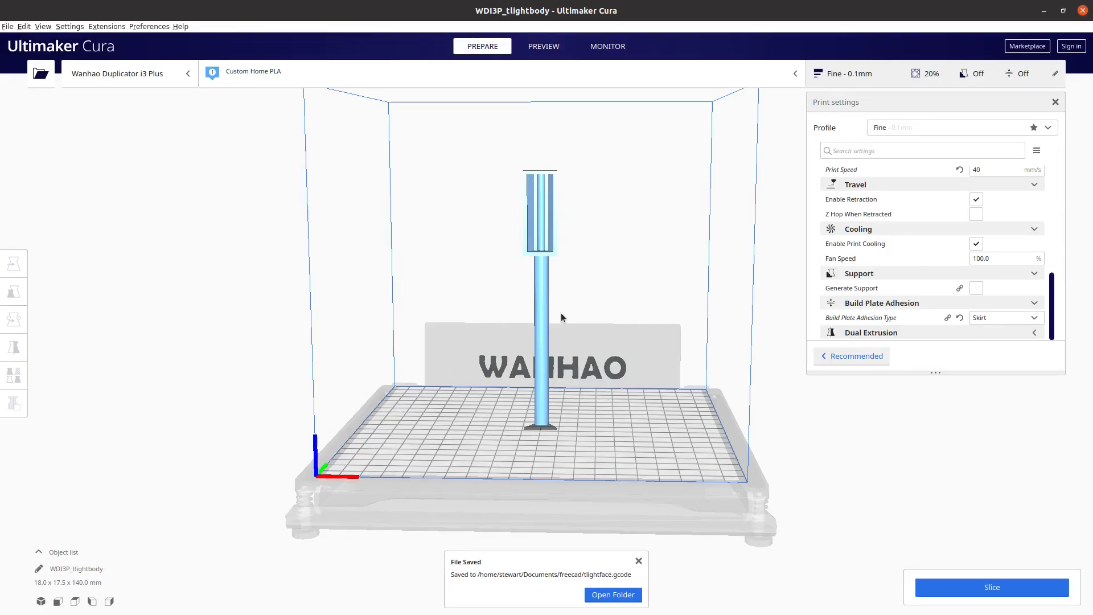
Switch to Ultimaker Cura and align the top face of the tlightbody model to the build plate so it stands upside down
{"action": "scroll", "coordinate": [574, 342], "scroll_direction": "up", "scroll_amount": 2}
{"action": "middle_click_drag", "start_coordinate": [575, 342], "coordinate": [572, 419]}
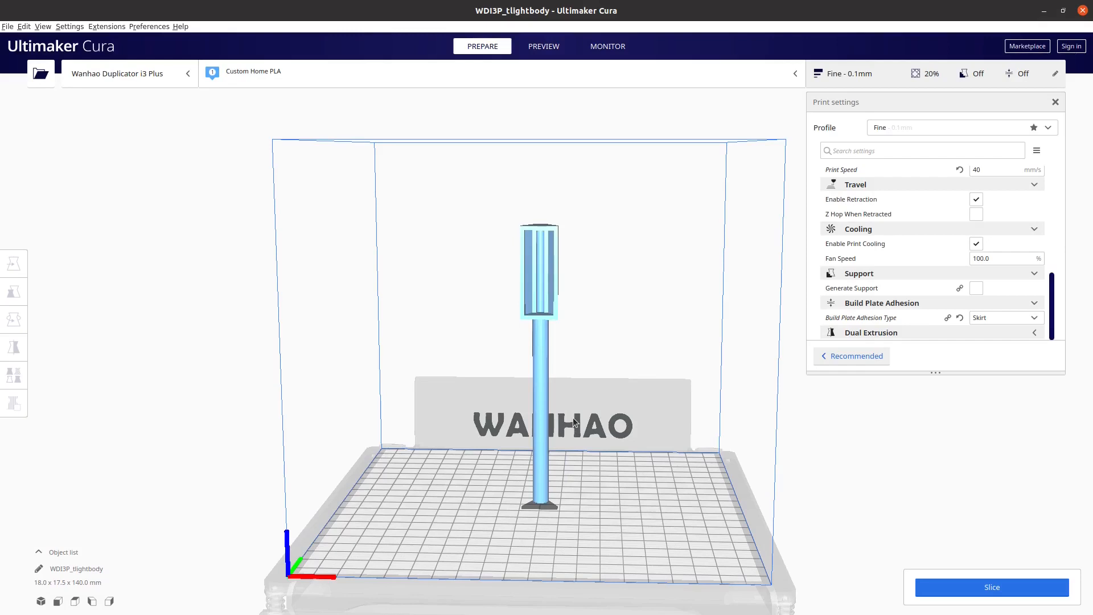
{"action": "mouse_move", "coordinate": [524, 334]}
{"action": "middle_mouse_down"}
{"action": "mouse_move", "coordinate": [510, 330]}
{"action": "mouse_move", "coordinate": [515, 348]}
{"action": "middle_mouse_up"}
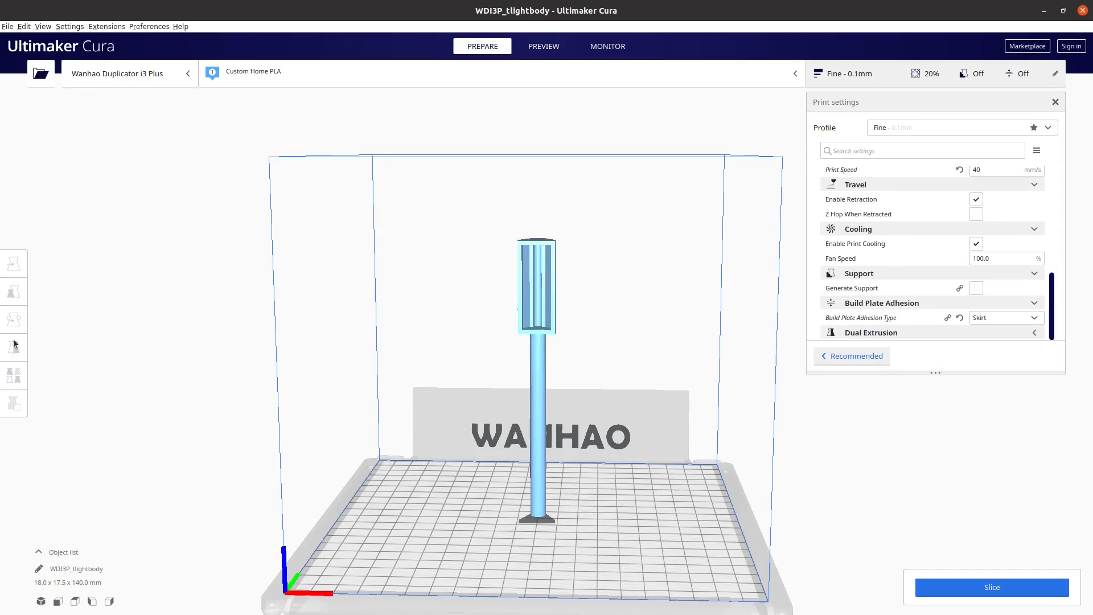
{"action": "right_click_drag", "start_coordinate": [453, 344], "coordinate": [482, 392]}
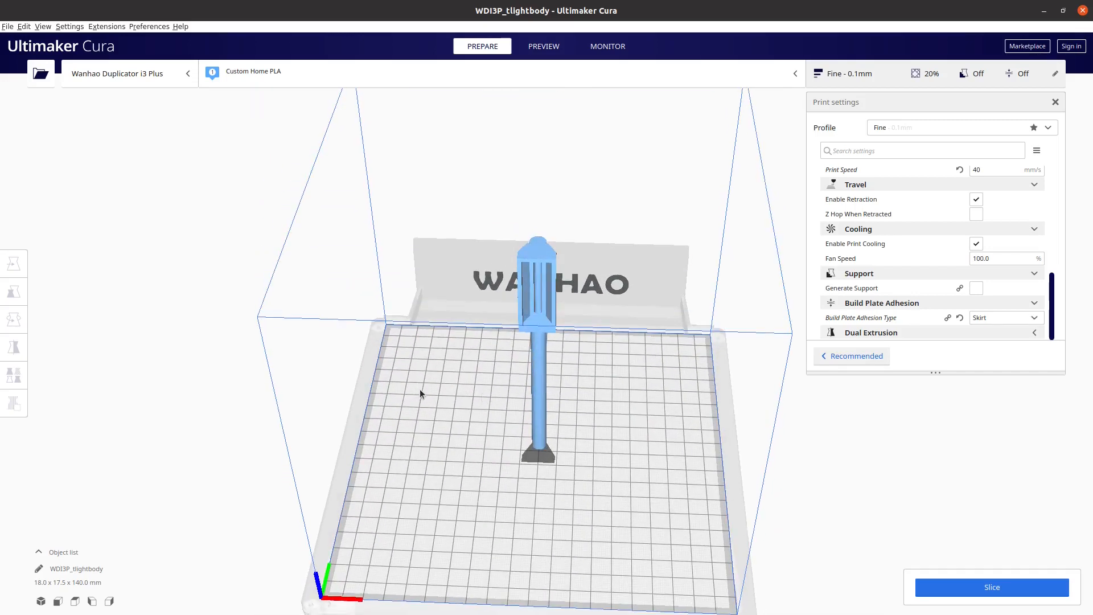
{"action": "left_click", "coordinate": [538, 346]}
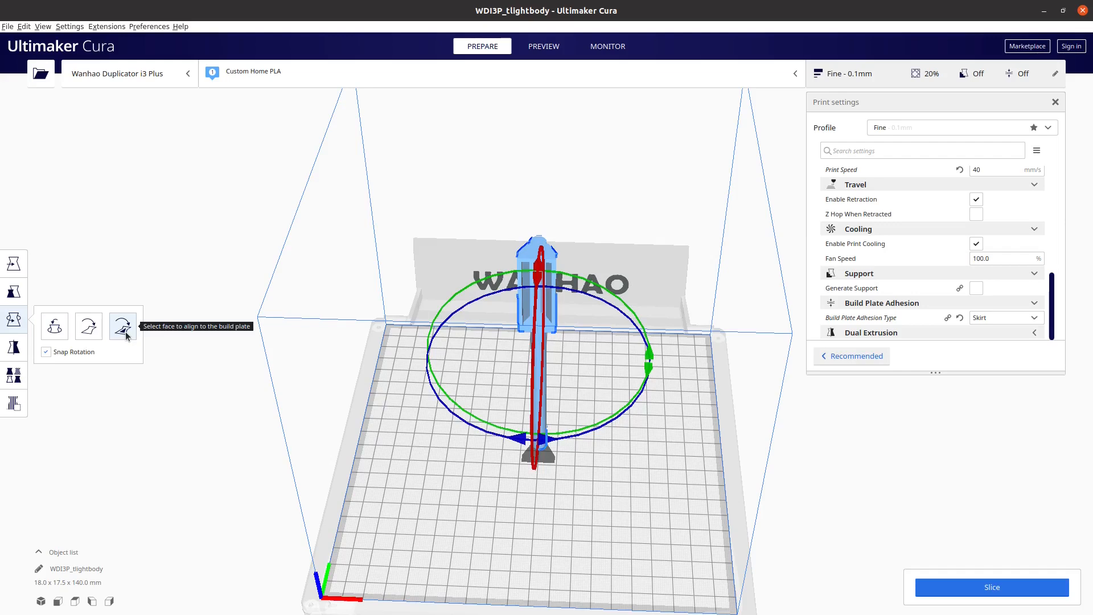
{"action": "left_click", "coordinate": [125, 331]}
{"action": "left_click", "coordinate": [534, 259]}
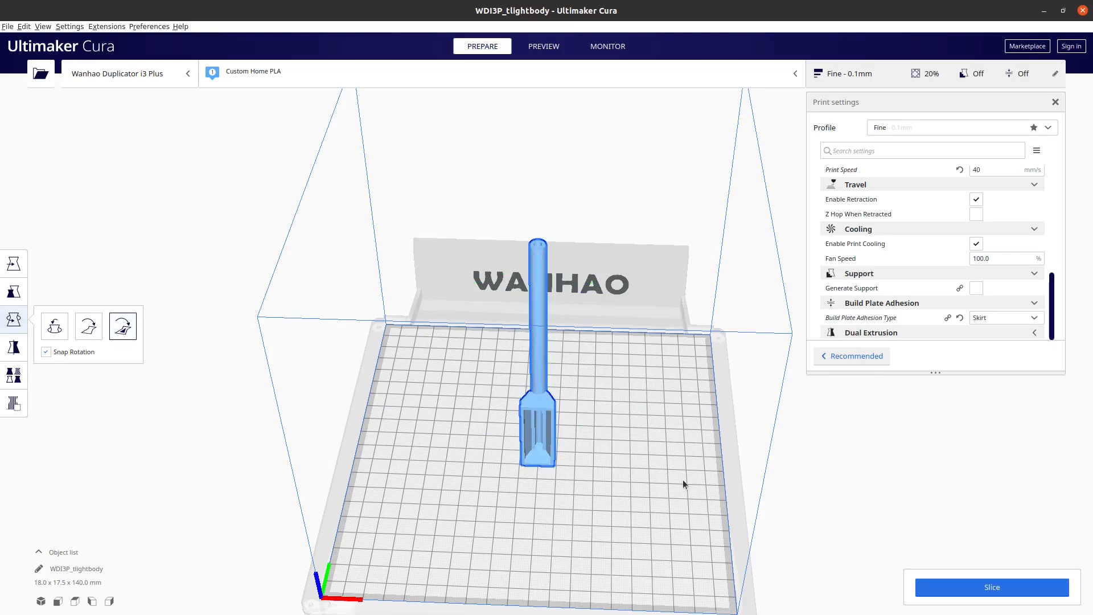
Enable support generation and set the build plate adhesion type to Brim
{"action": "middle_click_drag", "start_coordinate": [710, 490], "coordinate": [725, 377]}
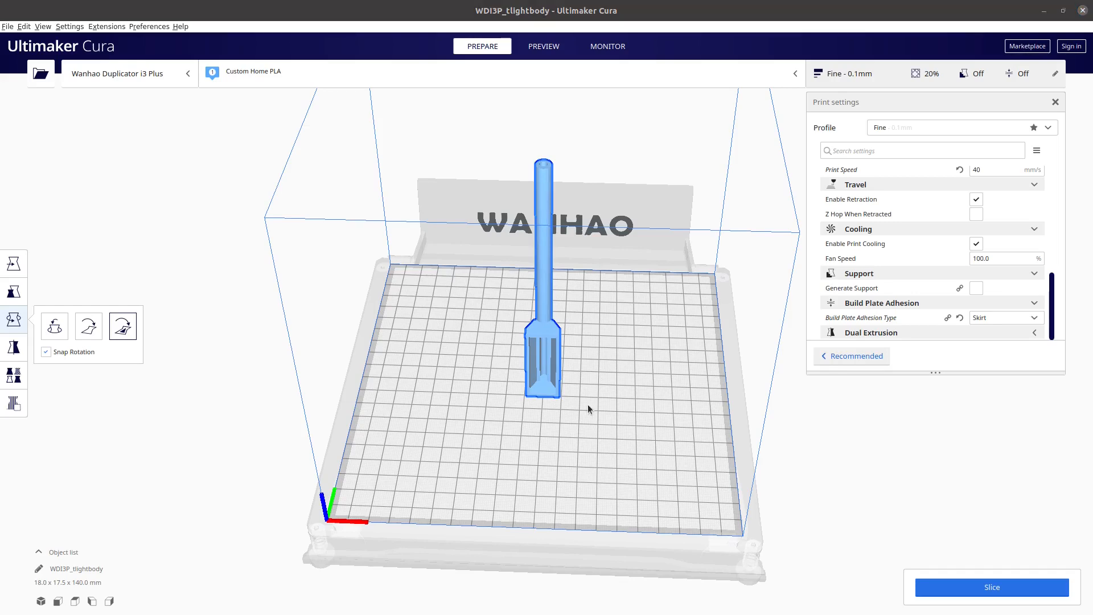
{"action": "scroll", "coordinate": [576, 439], "scroll_direction": "up", "scroll_amount": 3}
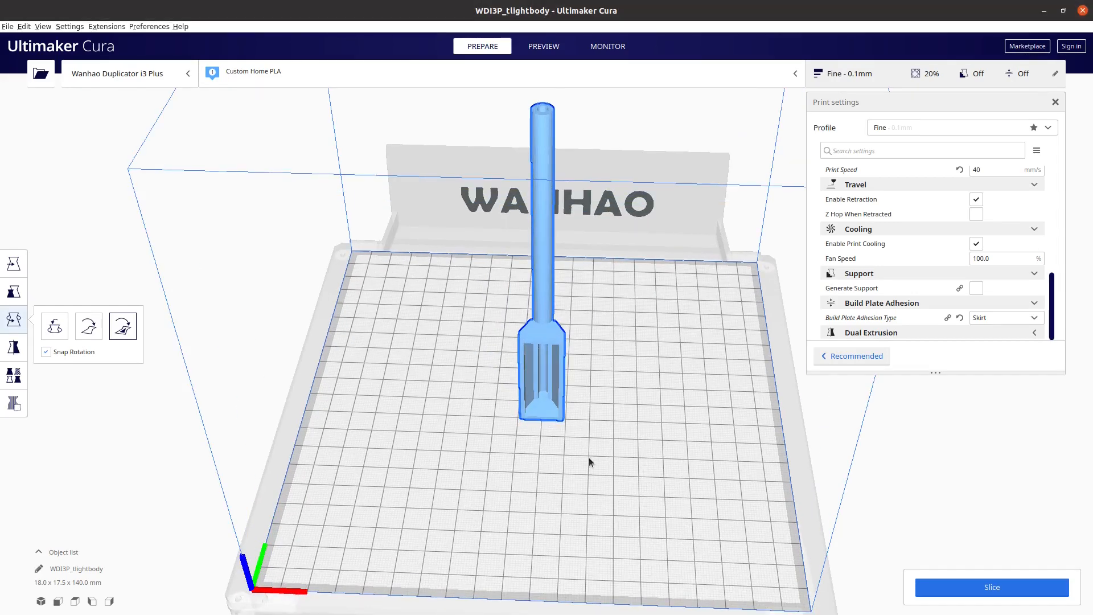
{"action": "scroll", "coordinate": [590, 455], "scroll_direction": "up", "scroll_amount": 2}
{"action": "right_click_drag", "start_coordinate": [593, 421], "coordinate": [597, 468]}
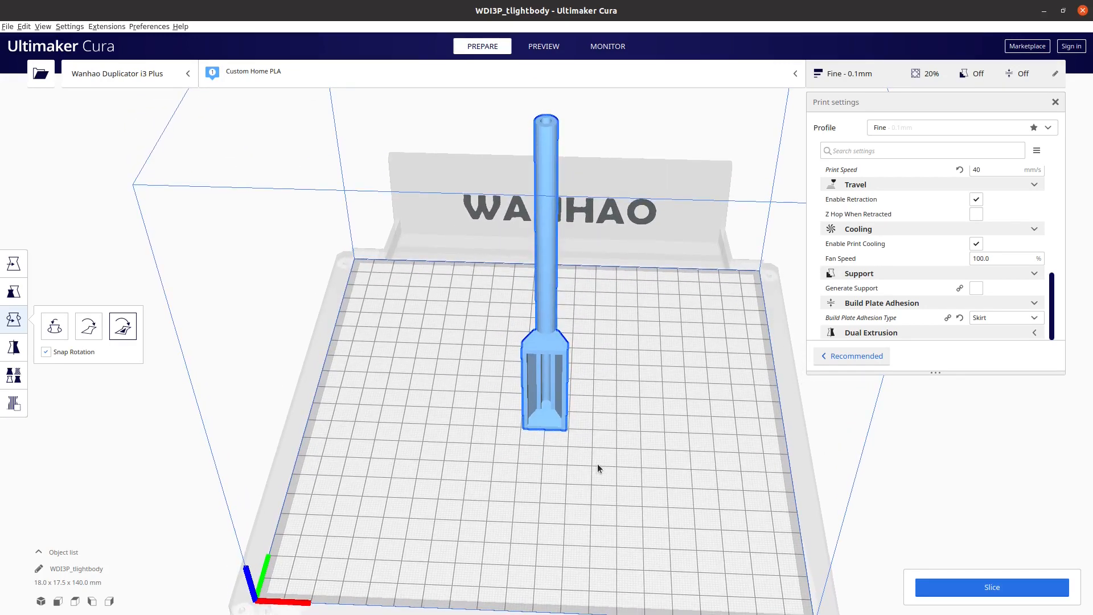
{"action": "left_click", "coordinate": [976, 289]}
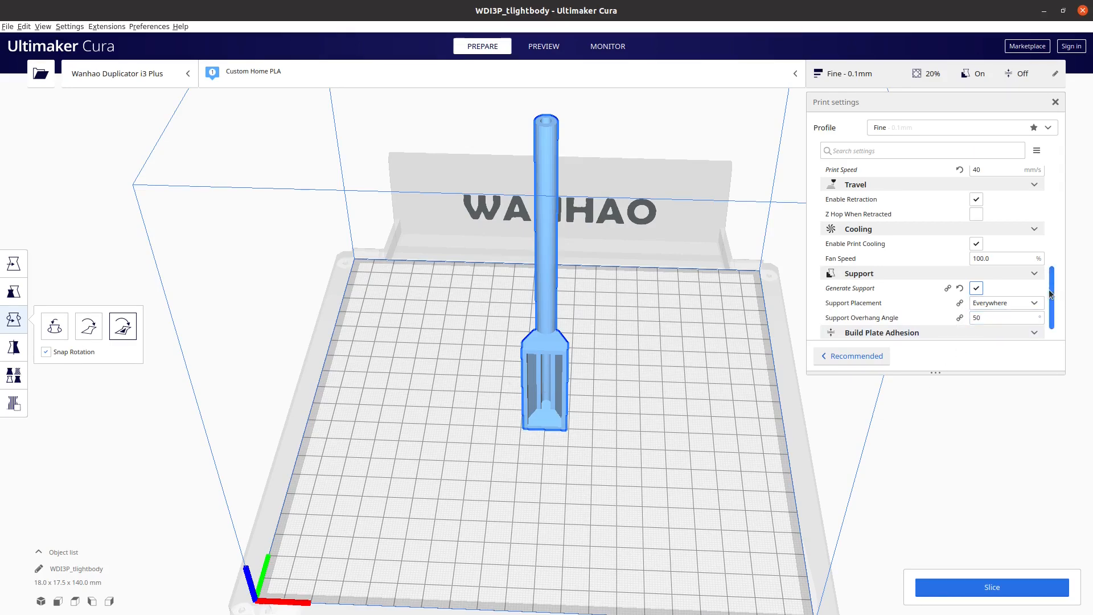
{"action": "scroll", "coordinate": [1051, 319], "scroll_direction": "down", "scroll_amount": 1}
{"action": "left_click", "coordinate": [991, 319]}
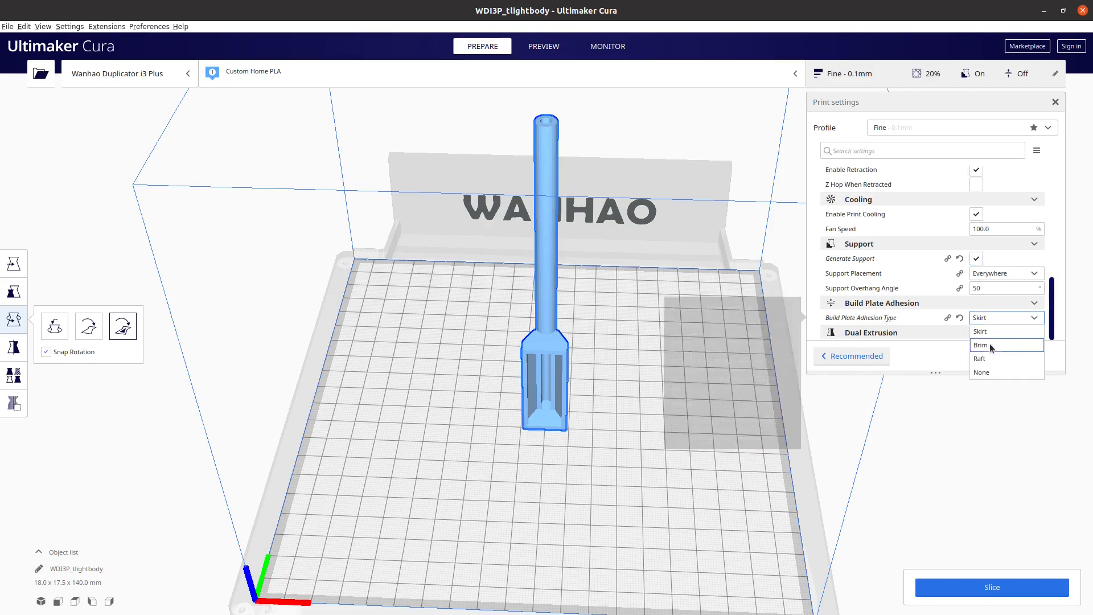
{"action": "left_click", "coordinate": [988, 343]}
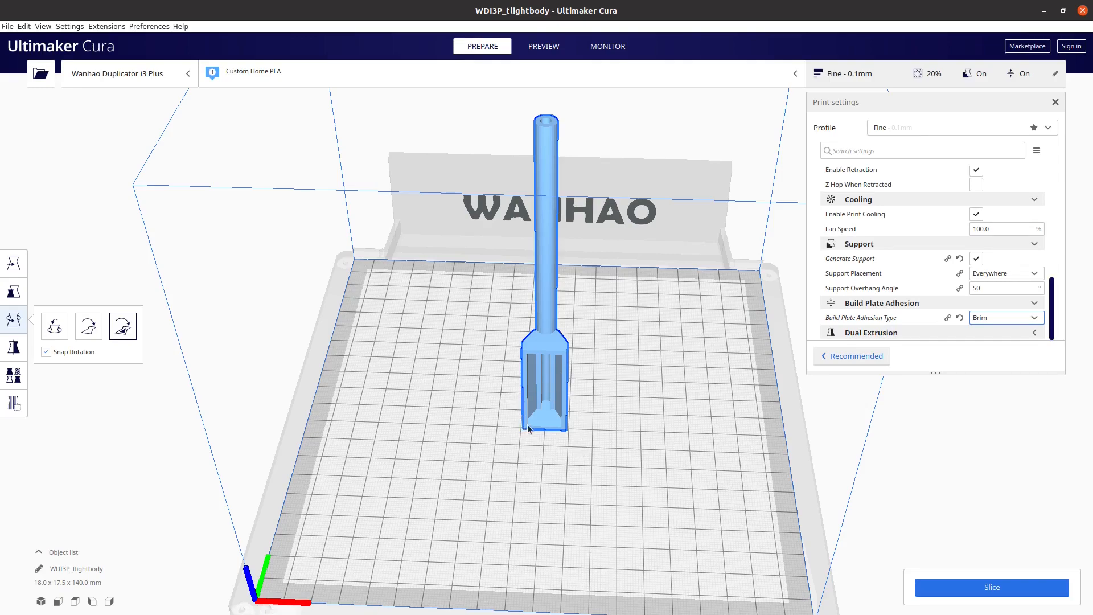
Review the infill, material and speed settings and examine the upside-down body on the build plate
{"action": "scroll", "coordinate": [610, 428], "scroll_direction": "up", "scroll_amount": 1}
{"action": "middle_click_drag", "start_coordinate": [610, 485], "coordinate": [628, 456]}
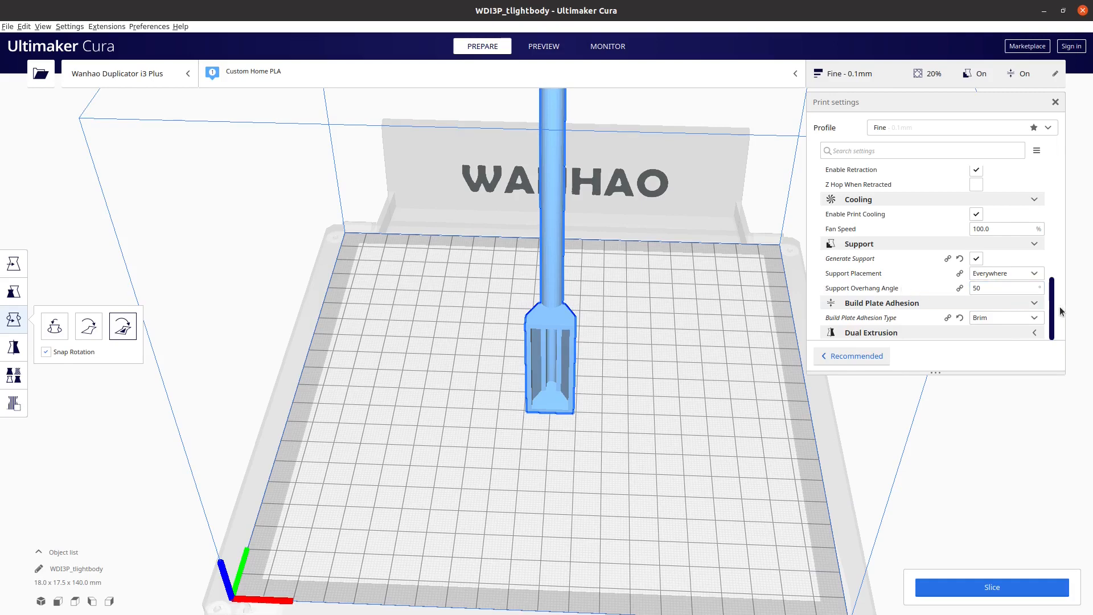
{"action": "left_click_drag", "start_coordinate": [1051, 311], "coordinate": [1050, 251]}
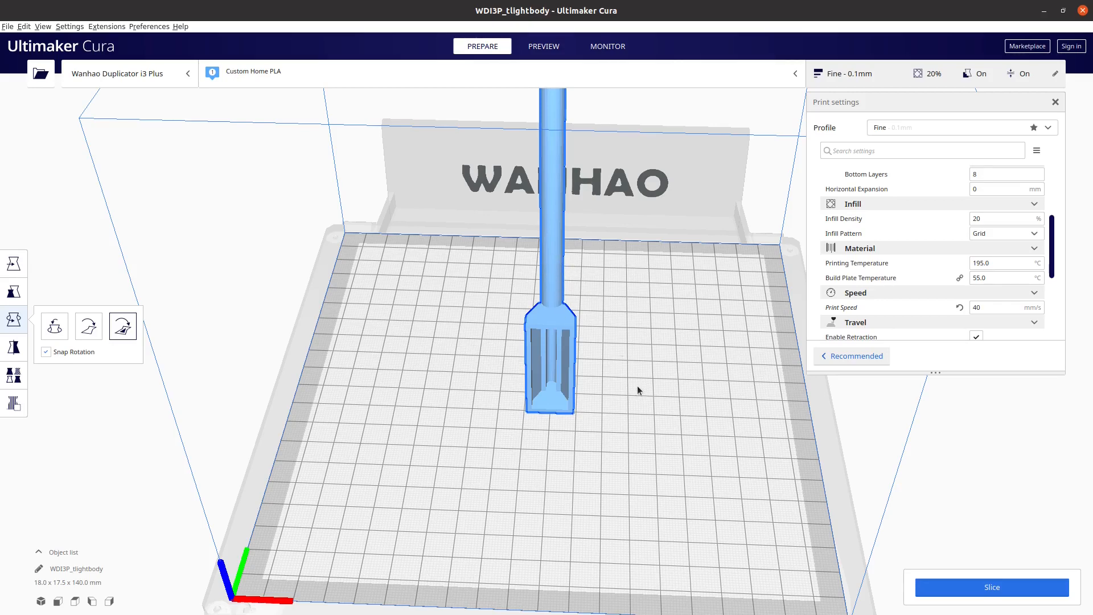
{"action": "scroll", "coordinate": [660, 421], "scroll_direction": "up", "scroll_amount": 1}
{"action": "middle_click_drag", "start_coordinate": [654, 433], "coordinate": [636, 399]}
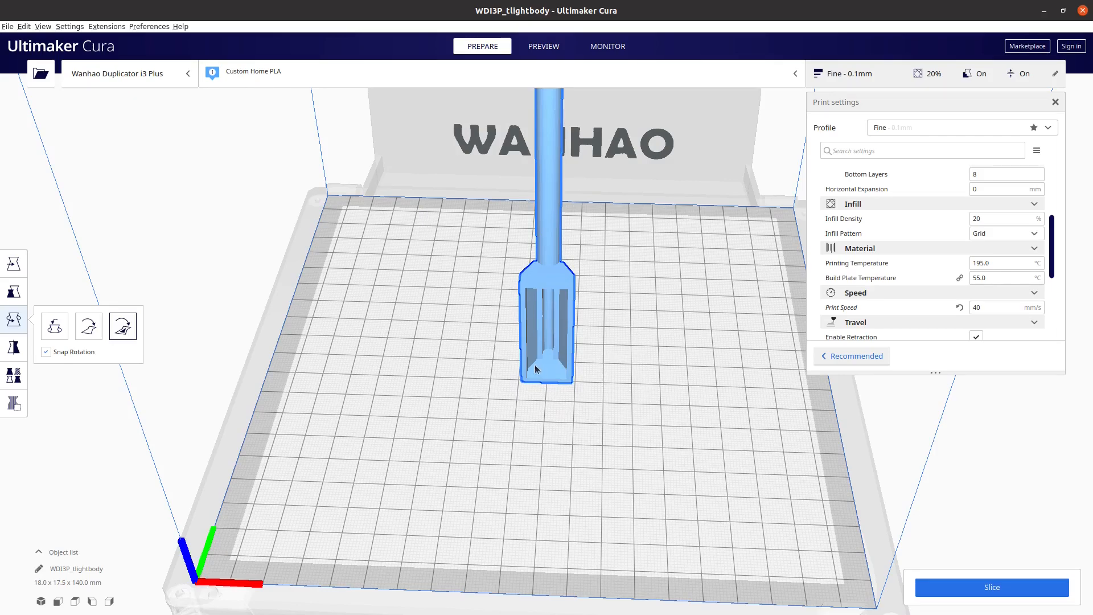
{"action": "middle_click_drag", "start_coordinate": [472, 387], "coordinate": [398, 374]}
{"action": "middle_click_drag", "start_coordinate": [595, 365], "coordinate": [467, 414]}
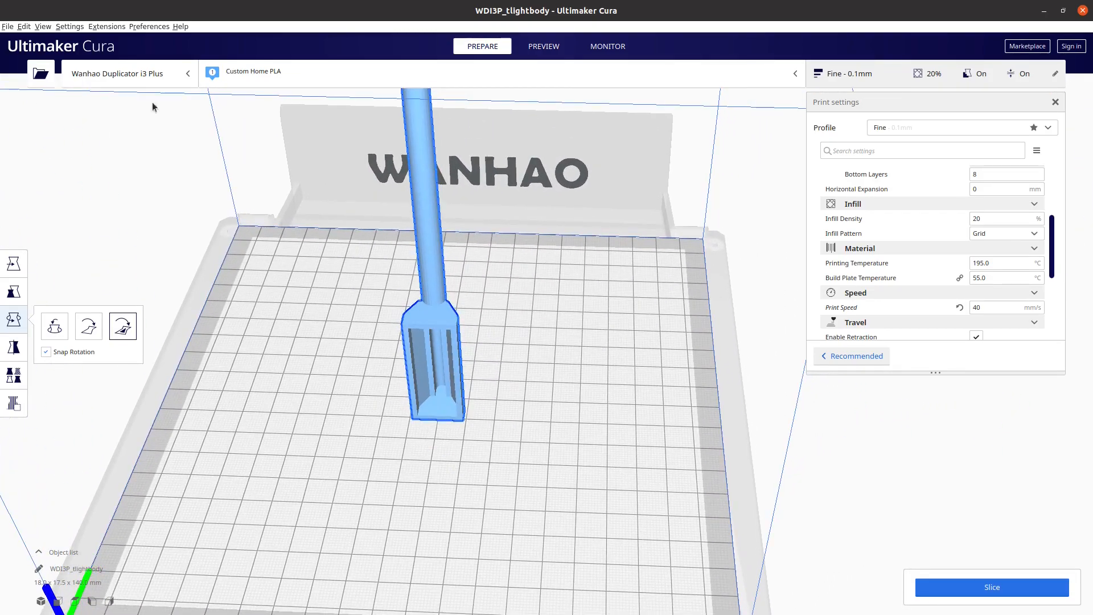
Load buildplate-padding.stl onto the build plate beside the traffic light body
{"action": "scroll", "coordinate": [456, 359], "scroll_direction": "down", "scroll_amount": 5}
{"action": "middle_click_drag", "start_coordinate": [435, 385], "coordinate": [433, 391]}
{"action": "right_click_drag", "start_coordinate": [438, 391], "coordinate": [458, 475]}
{"action": "left_click", "coordinate": [40, 73]}
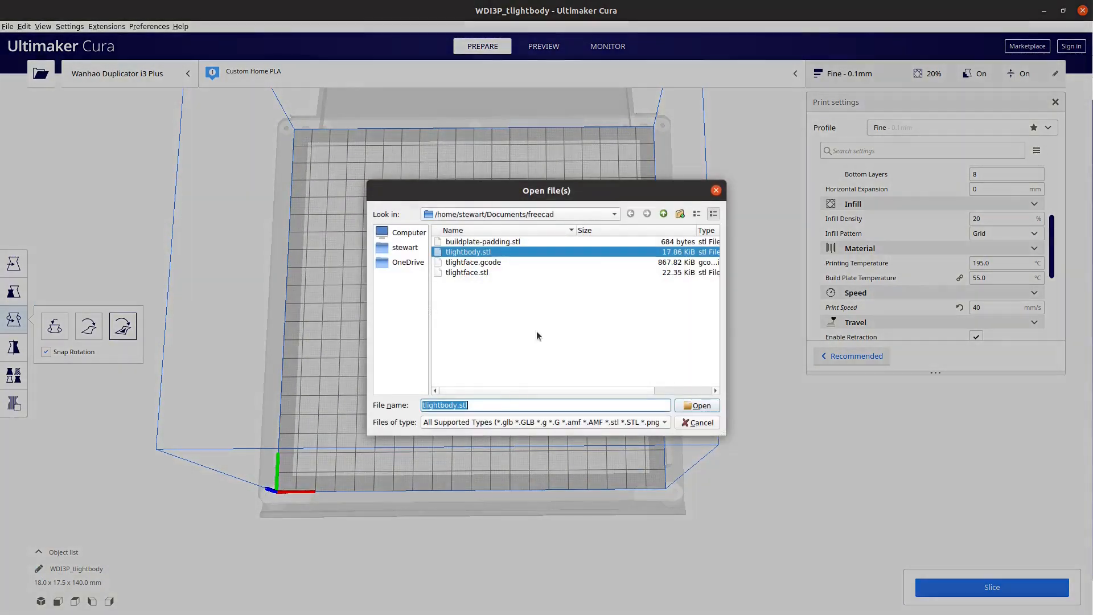
{"action": "left_click", "coordinate": [493, 242]}
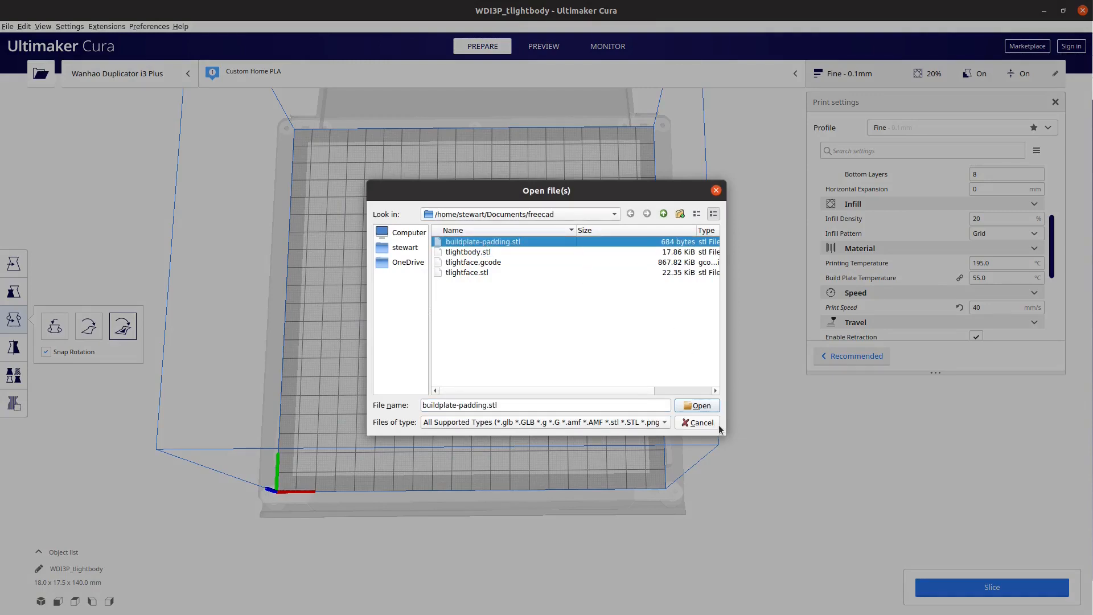
{"action": "left_click", "coordinate": [700, 405]}
{"action": "scroll", "coordinate": [537, 315], "scroll_direction": "up", "scroll_amount": 2}
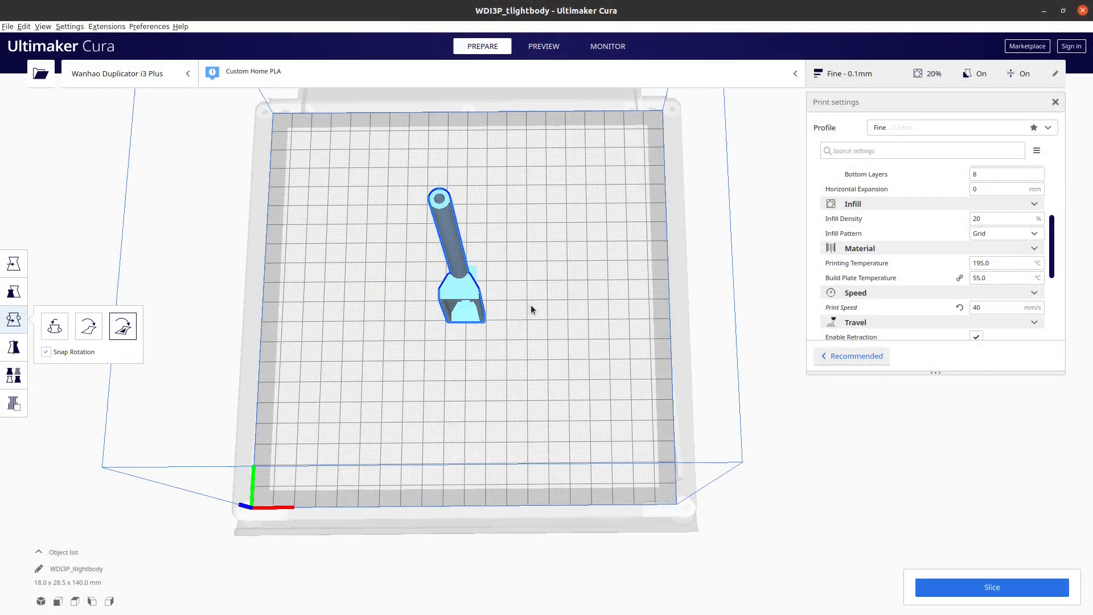
{"action": "middle_click_drag", "start_coordinate": [510, 278], "coordinate": [392, 378]}
{"action": "left_click", "coordinate": [429, 344]}
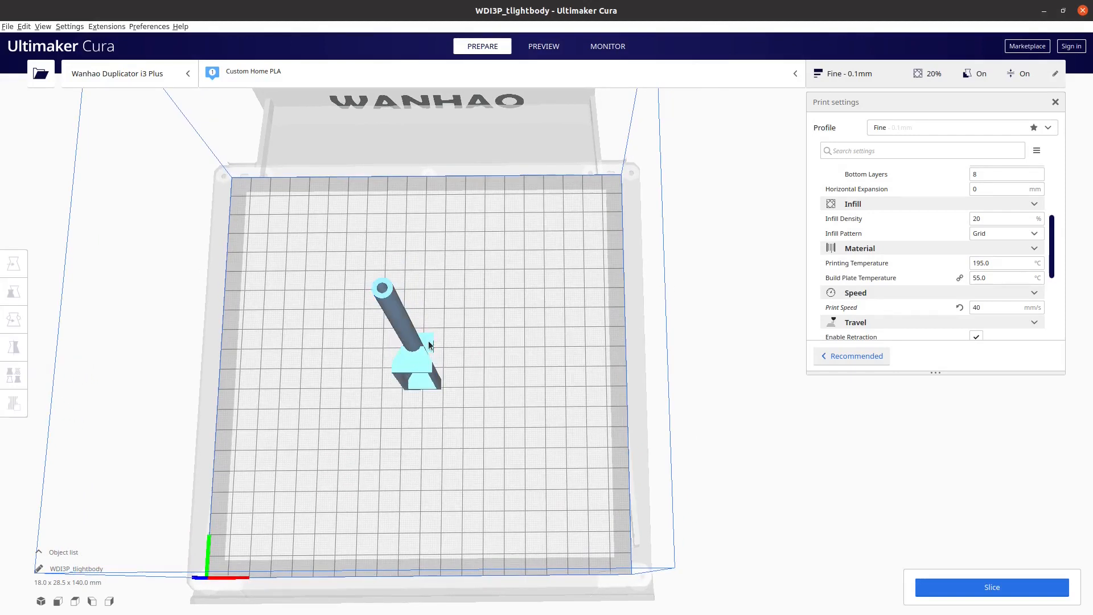
Move the padding square away from the pole to X 0 and about Y -14.4 mm
{"action": "middle_click_drag", "start_coordinate": [540, 424], "coordinate": [486, 407]}
{"action": "right_click_drag", "start_coordinate": [485, 409], "coordinate": [432, 414]}
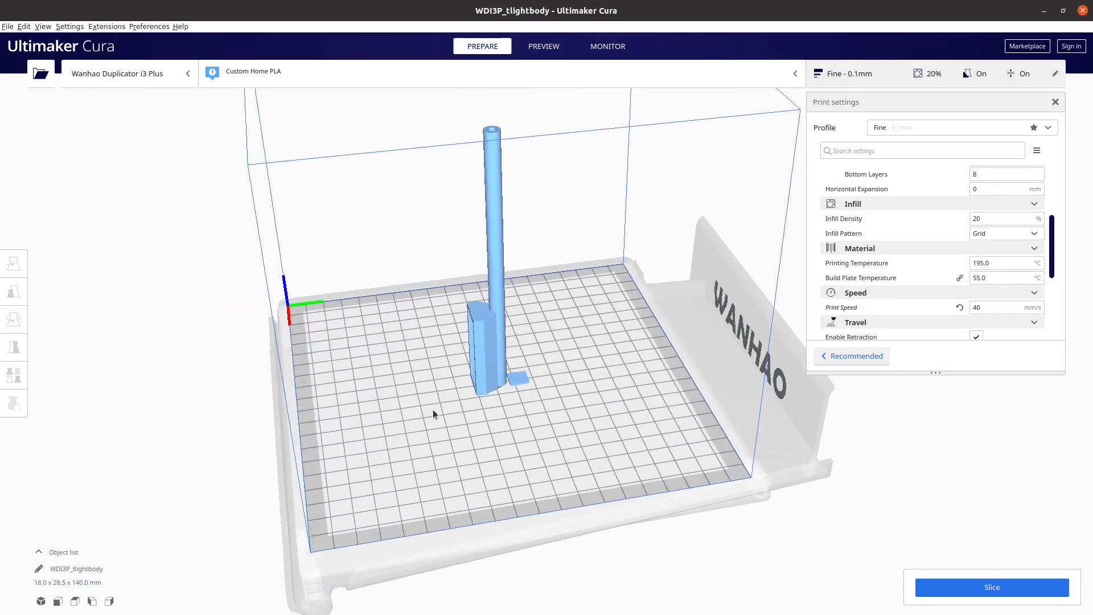
{"action": "left_click", "coordinate": [515, 378]}
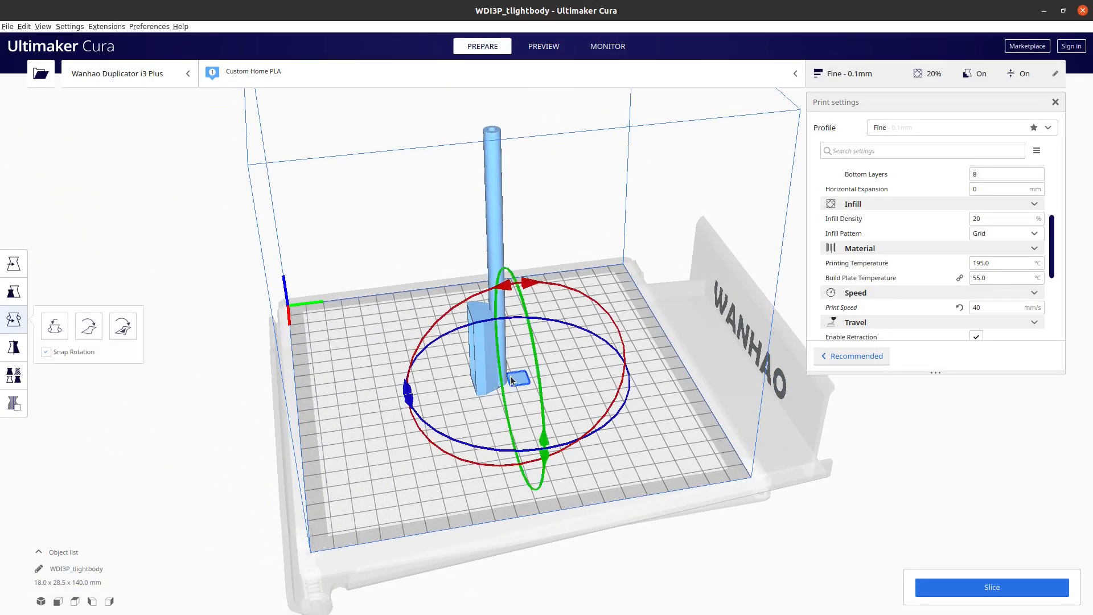
{"action": "left_click", "coordinate": [11, 266]}
{"action": "left_click_drag", "start_coordinate": [403, 393], "coordinate": [442, 404]}
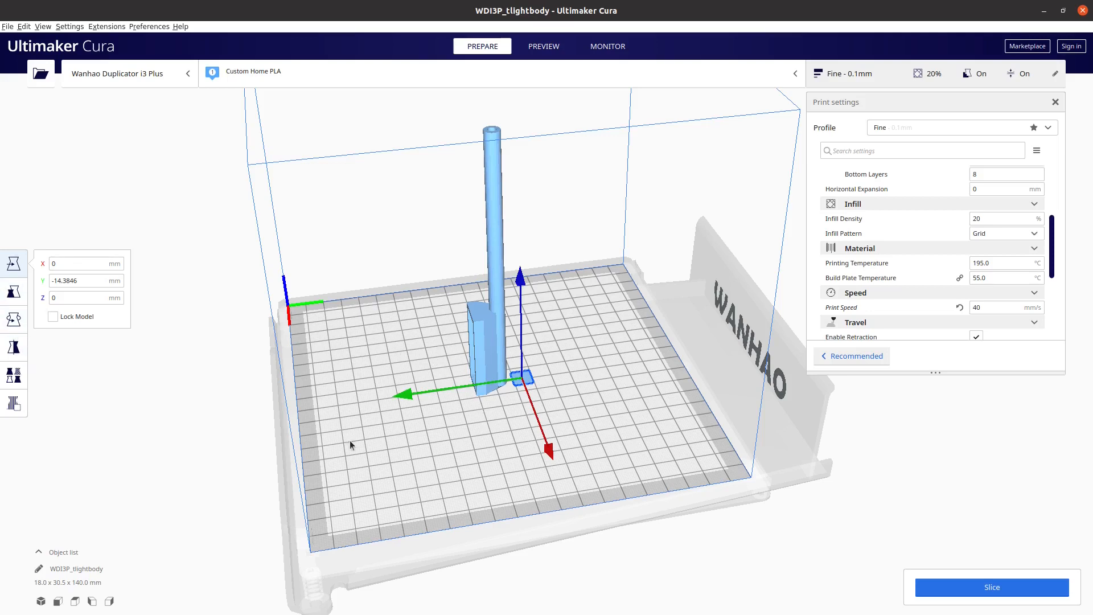
Multiply the padding square to get several copies around the base of the traffic light body
{"action": "left_click", "coordinate": [14, 381]}
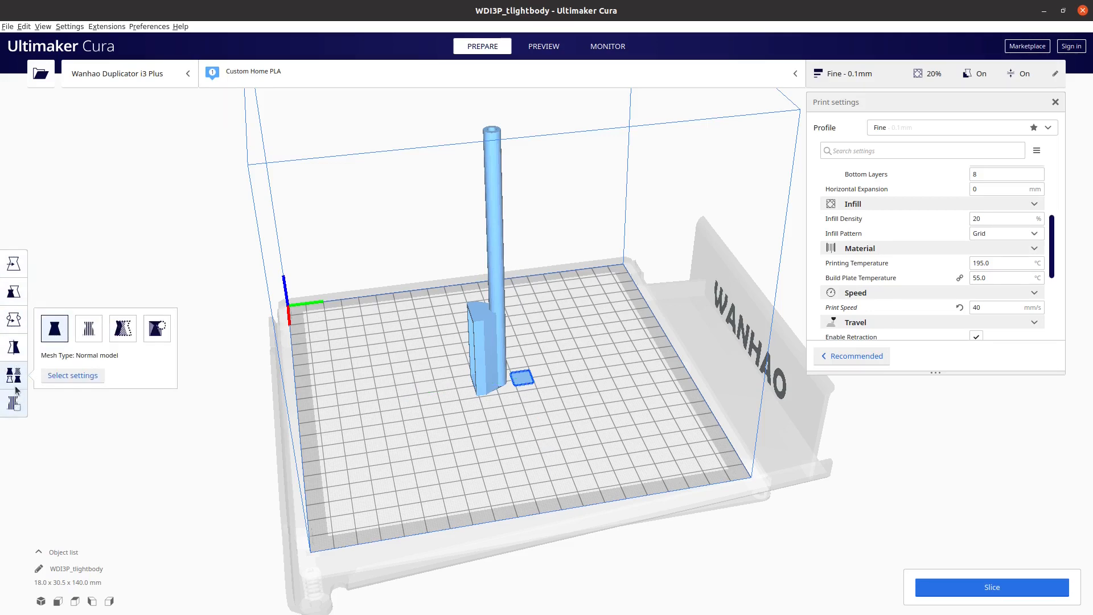
{"action": "right_click", "coordinate": [519, 377]}
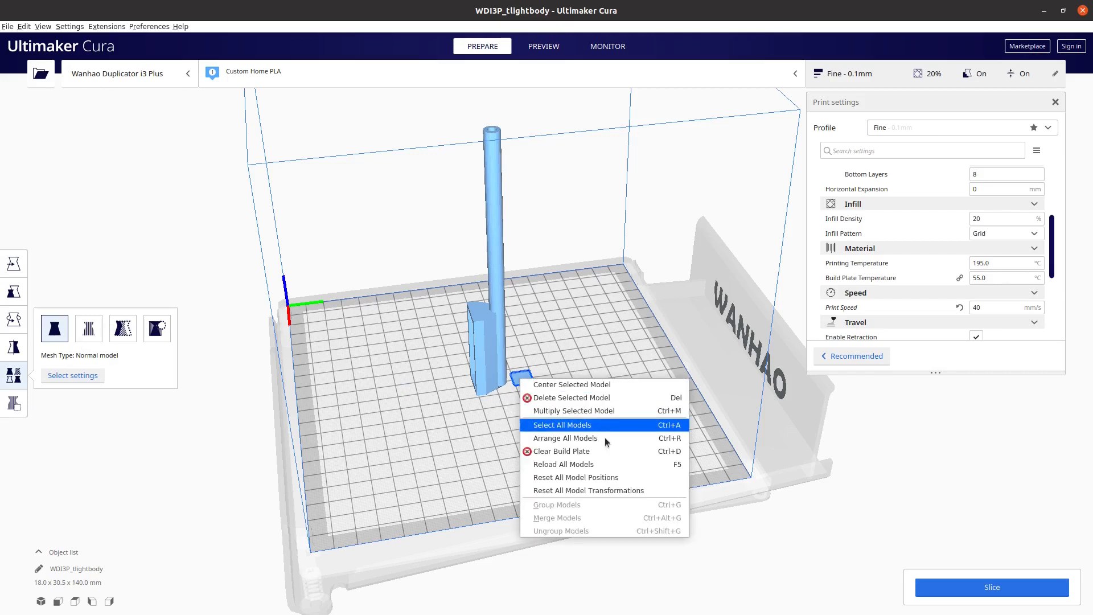
{"action": "left_click", "coordinate": [609, 413]}
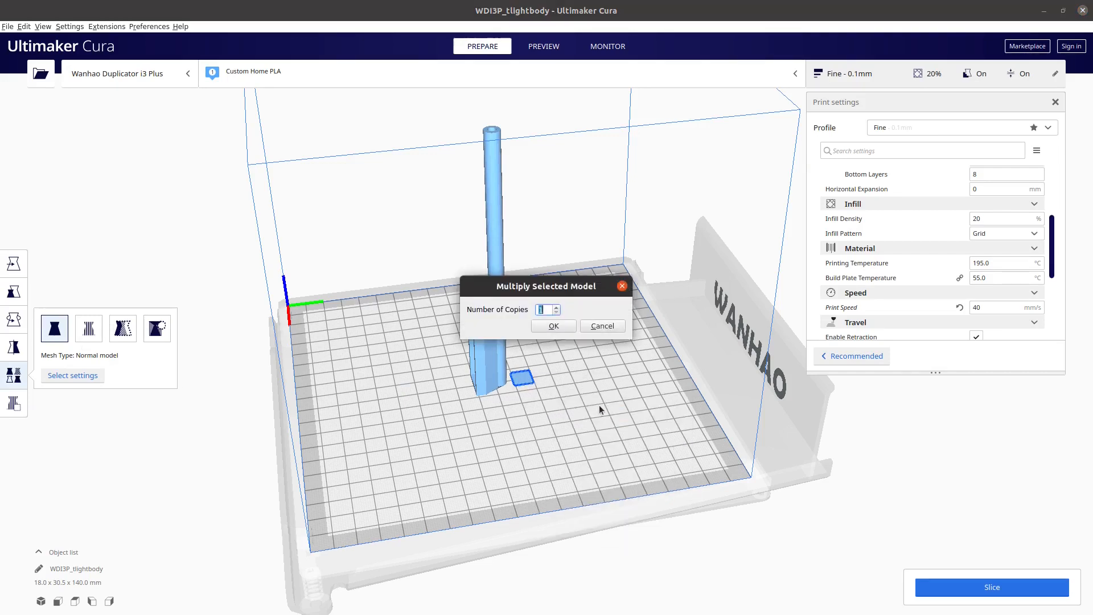
{"action": "left_click", "coordinate": [568, 325]}
Move one padding copy to about X 15, Y 18.4 mm and another to about X 17.8, Y -0.2 mm
{"action": "scroll", "coordinate": [524, 449], "scroll_direction": "up", "scroll_amount": 1}
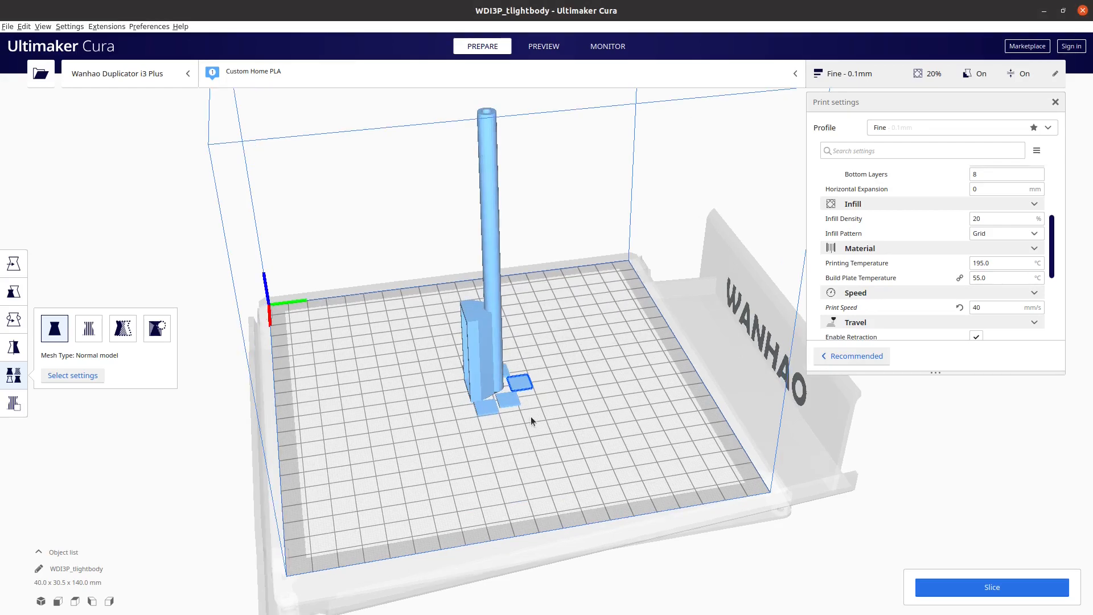
{"action": "scroll", "coordinate": [530, 421], "scroll_direction": "up", "scroll_amount": 1}
{"action": "middle_click_drag", "start_coordinate": [531, 420], "coordinate": [364, 455]}
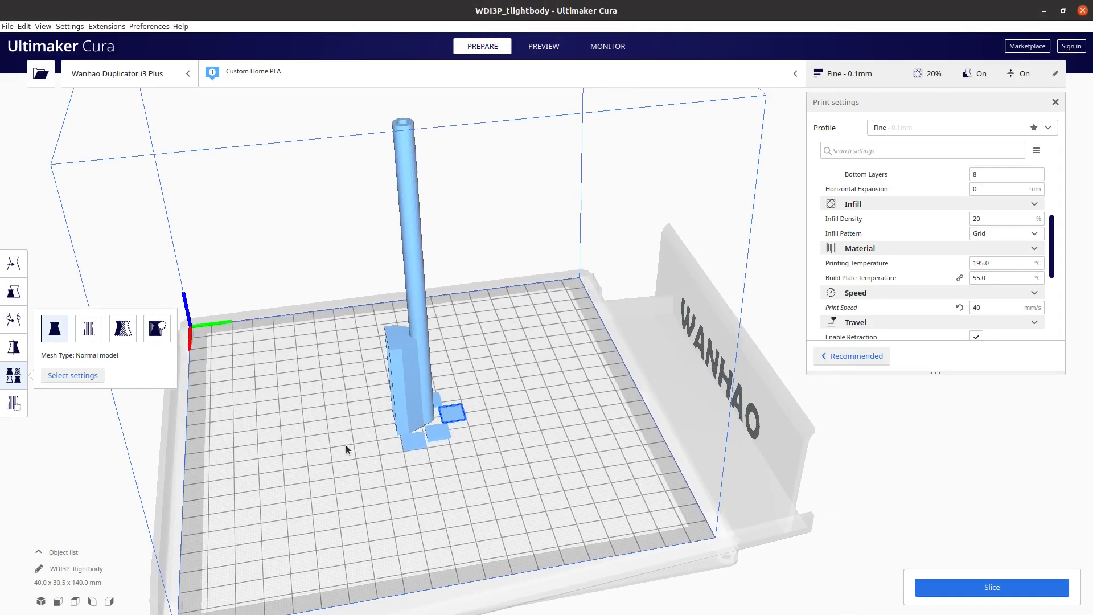
{"action": "left_click", "coordinate": [20, 266]}
{"action": "left_click", "coordinate": [435, 427]}
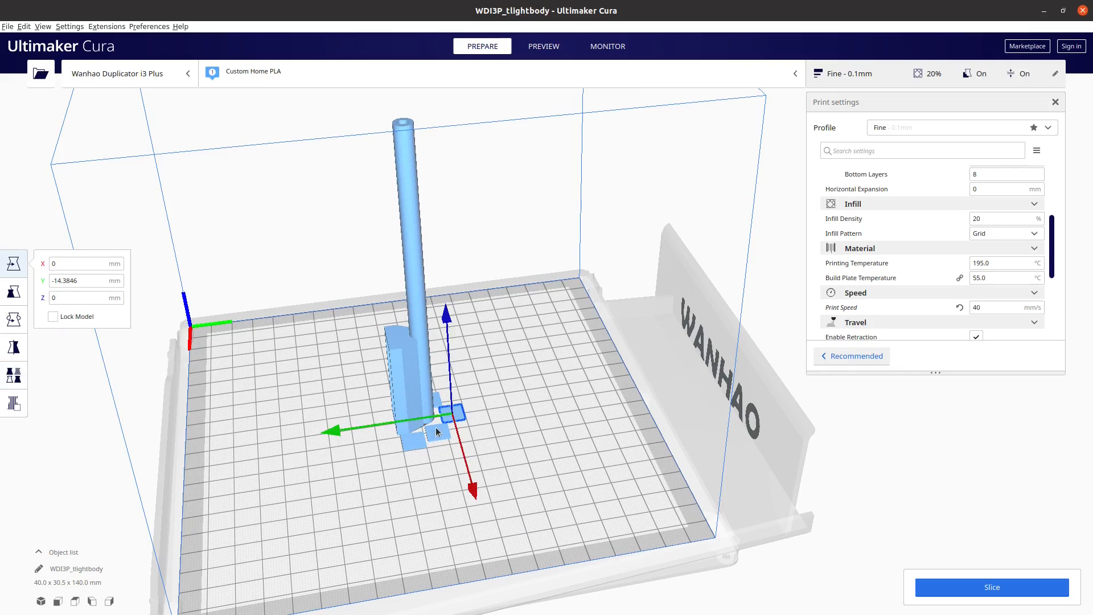
{"action": "left_click_drag", "start_coordinate": [412, 446], "coordinate": [261, 460]}
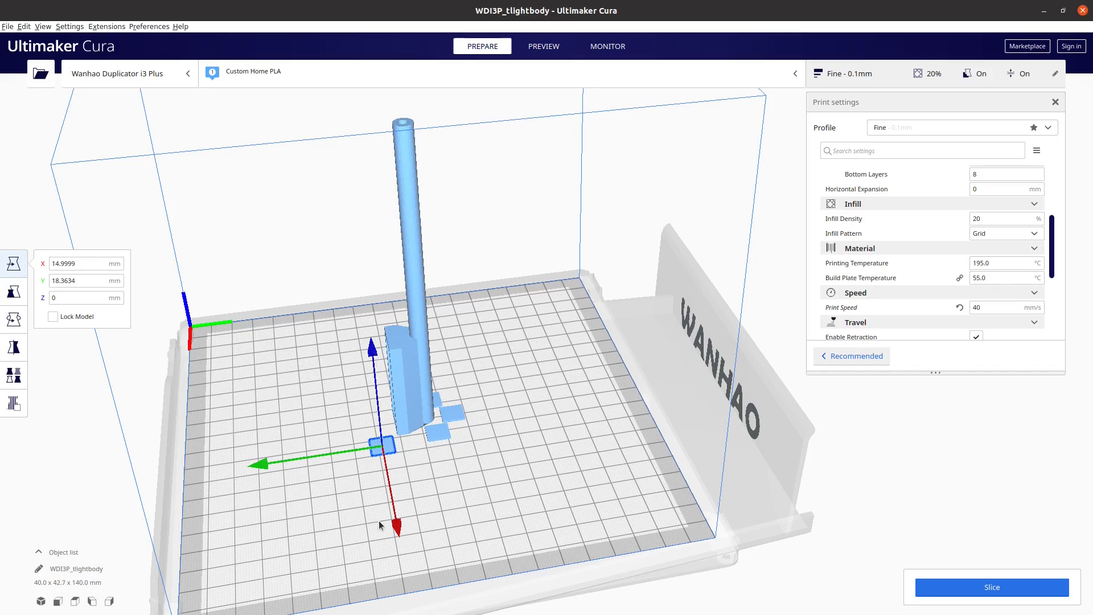
{"action": "left_click_drag", "start_coordinate": [397, 528], "coordinate": [460, 527]}
{"action": "left_click_drag", "start_coordinate": [323, 459], "coordinate": [309, 460]}
Move another padding square to the body's free front corner, opposite the copy at X 15, Y 18.4 mm
{"action": "scroll", "coordinate": [333, 448], "scroll_direction": "up", "scroll_amount": 3}
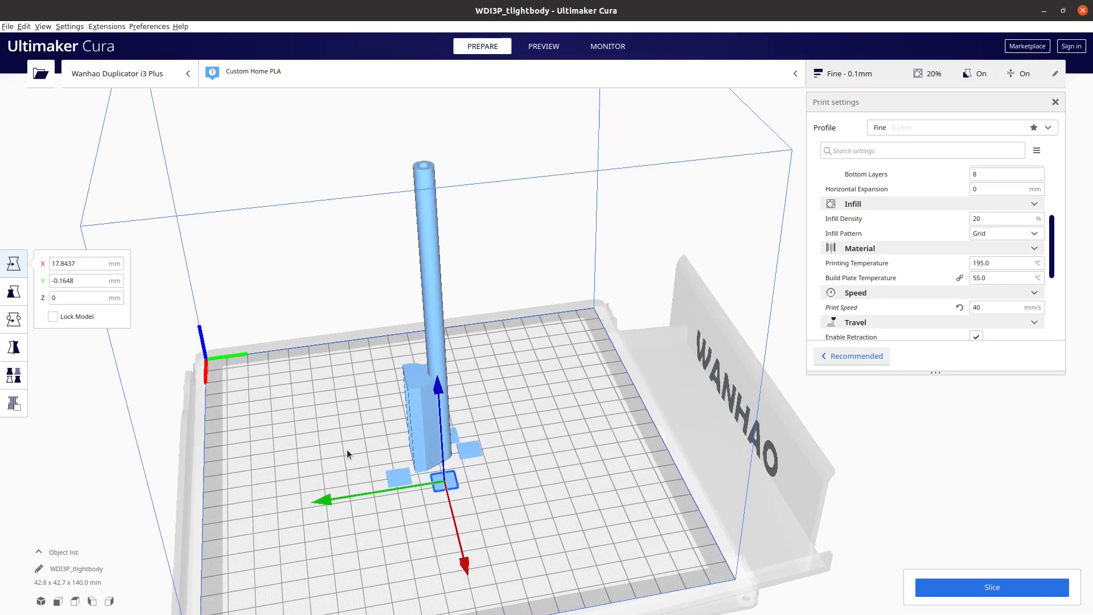
{"action": "right_click_drag", "start_coordinate": [346, 449], "coordinate": [634, 467]}
{"action": "right_click_drag", "start_coordinate": [550, 598], "coordinate": [766, 296]}
{"action": "mouse_move", "coordinate": [541, 424]}
{"action": "right_mouse_down"}
{"action": "mouse_move", "coordinate": [585, 439]}
{"action": "mouse_move", "coordinate": [530, 413]}
{"action": "right_mouse_up"}
{"action": "left_click", "coordinate": [492, 393]}
{"action": "left_click_drag", "start_coordinate": [562, 459], "coordinate": [592, 488]}
{"action": "left_click_drag", "start_coordinate": [597, 355], "coordinate": [603, 350]}
Move the last padding square away from the side of the body to about X -16.4, Y 0.8 mm
{"action": "left_click", "coordinate": [464, 365]}
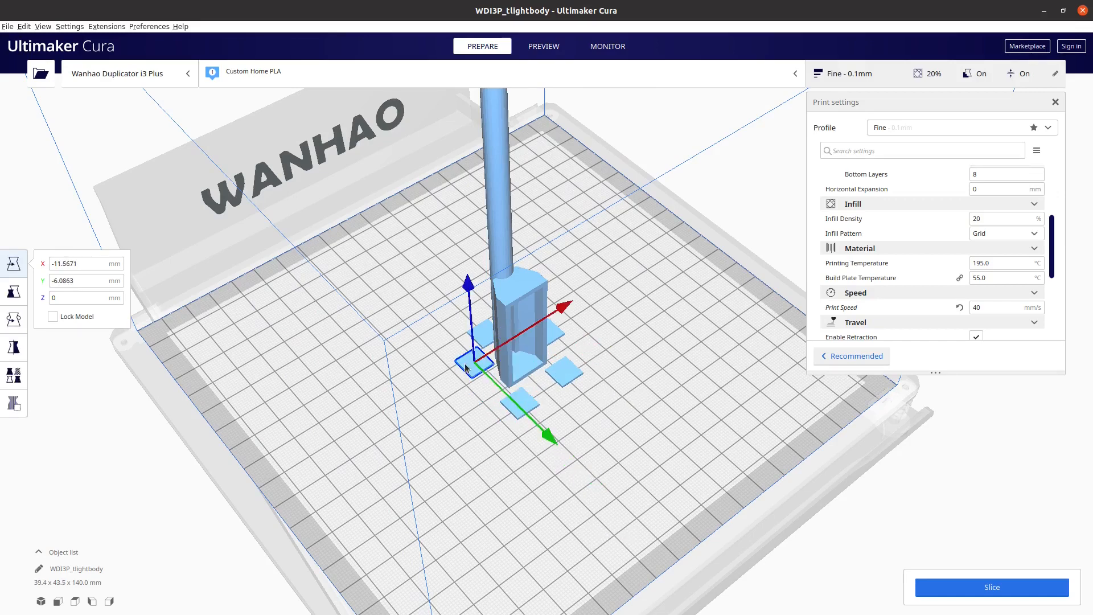
{"action": "left_click_drag", "start_coordinate": [549, 438], "coordinate": [568, 456]}
{"action": "left_click_drag", "start_coordinate": [576, 321], "coordinate": [564, 330]}
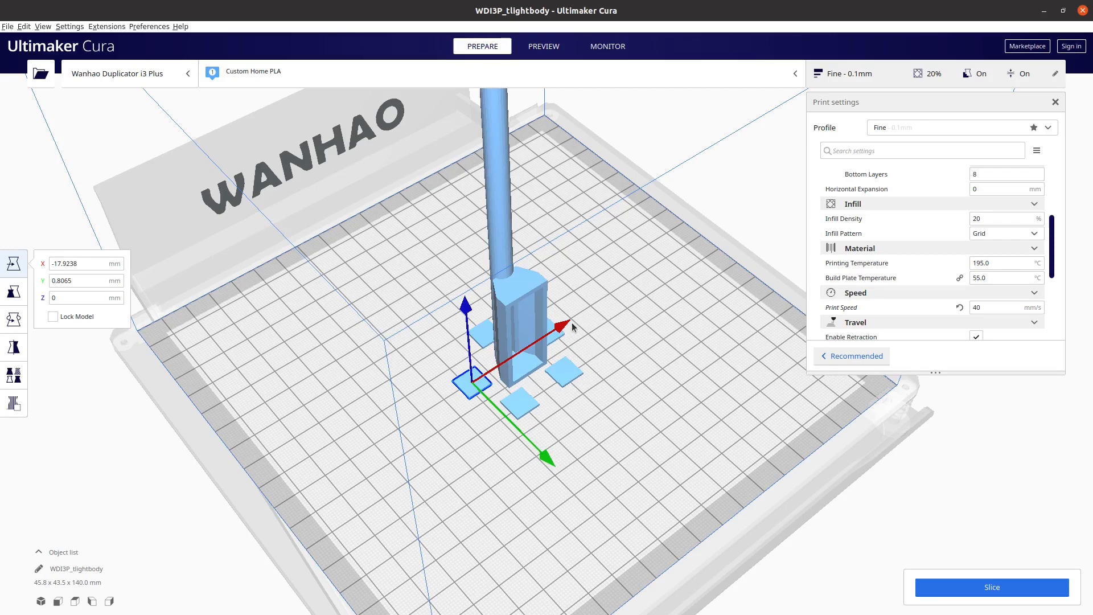
{"action": "left_click_drag", "start_coordinate": [565, 327], "coordinate": [572, 323]}
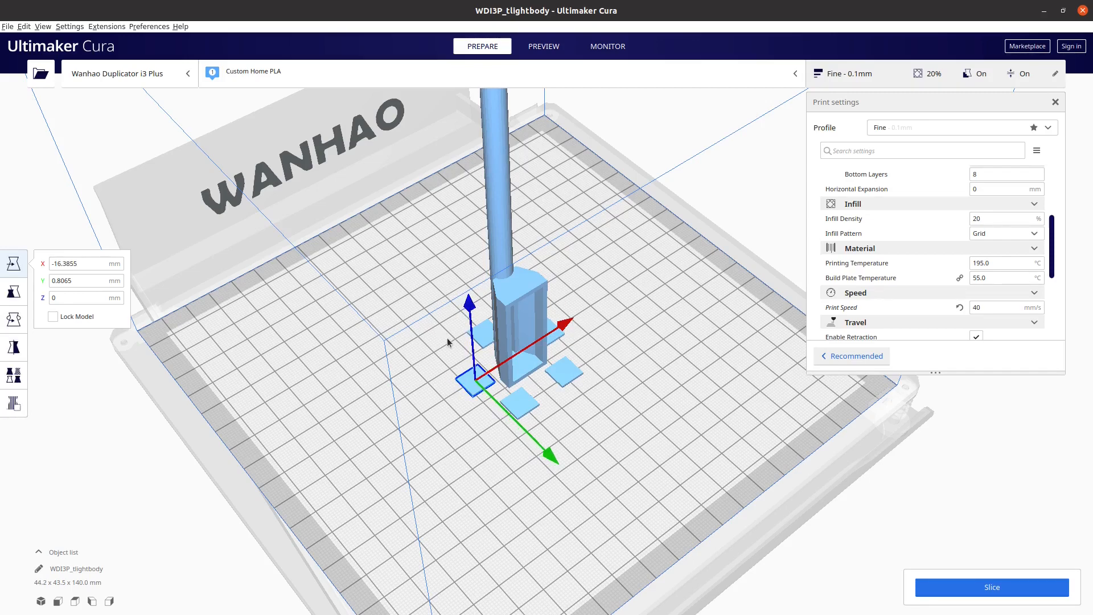
Slice the traffic light body with its padding squares and save the G-code as tlightbody.gcode in the freecad folder
{"action": "middle_click_drag", "start_coordinate": [685, 427], "coordinate": [577, 377]}
{"action": "middle_click_drag", "start_coordinate": [630, 458], "coordinate": [486, 438]}
{"action": "middle_click_drag", "start_coordinate": [610, 285], "coordinate": [663, 409]}
{"action": "scroll", "coordinate": [663, 409], "scroll_direction": "up", "scroll_amount": 1}
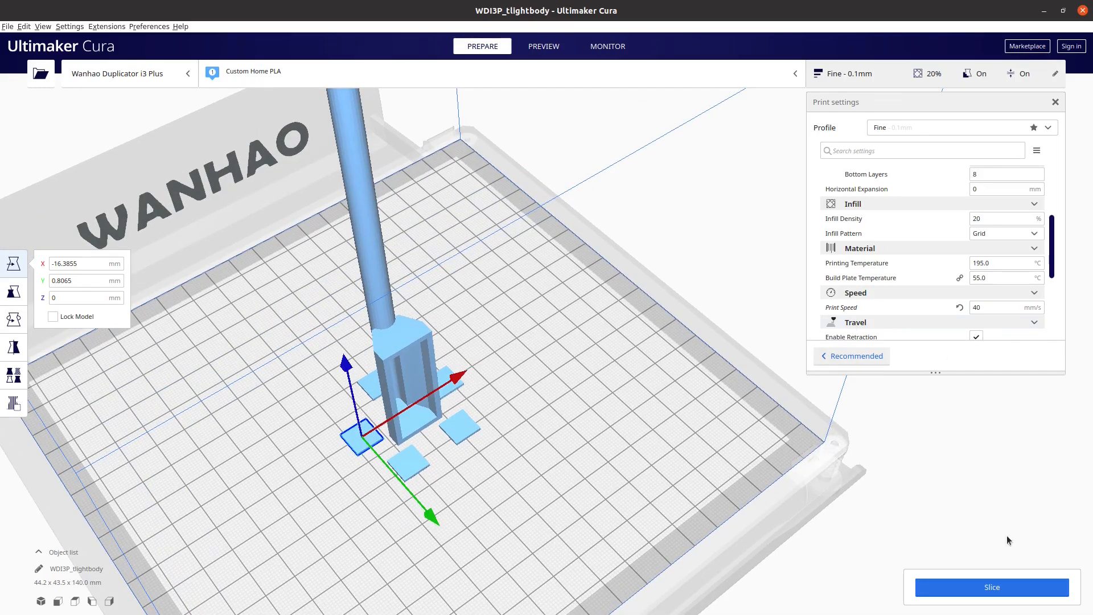
{"action": "left_click", "coordinate": [985, 591]}
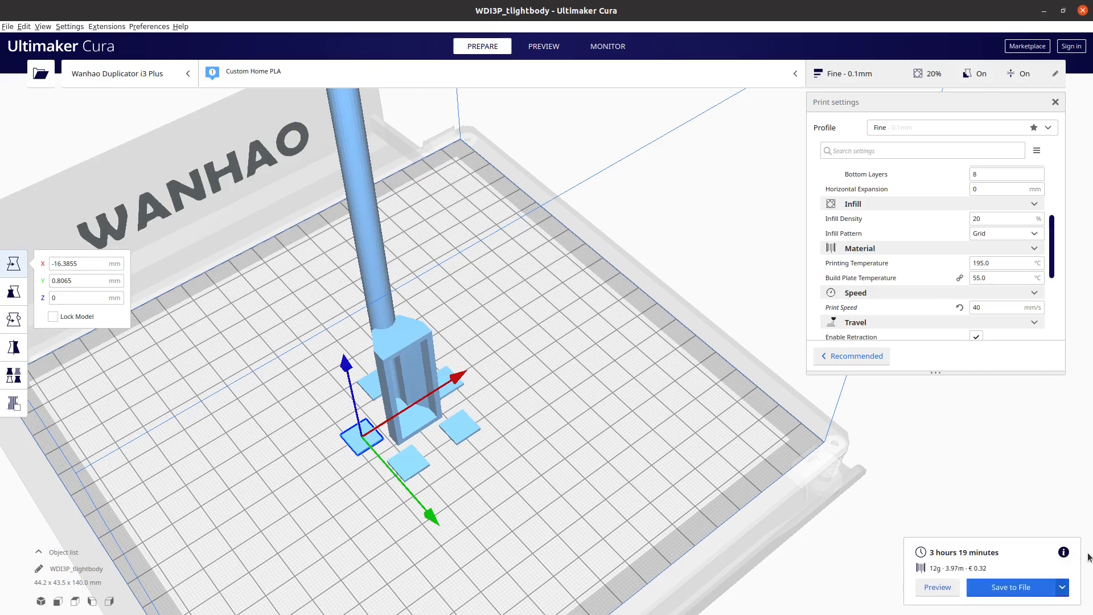
{"action": "left_click", "coordinate": [1027, 594]}
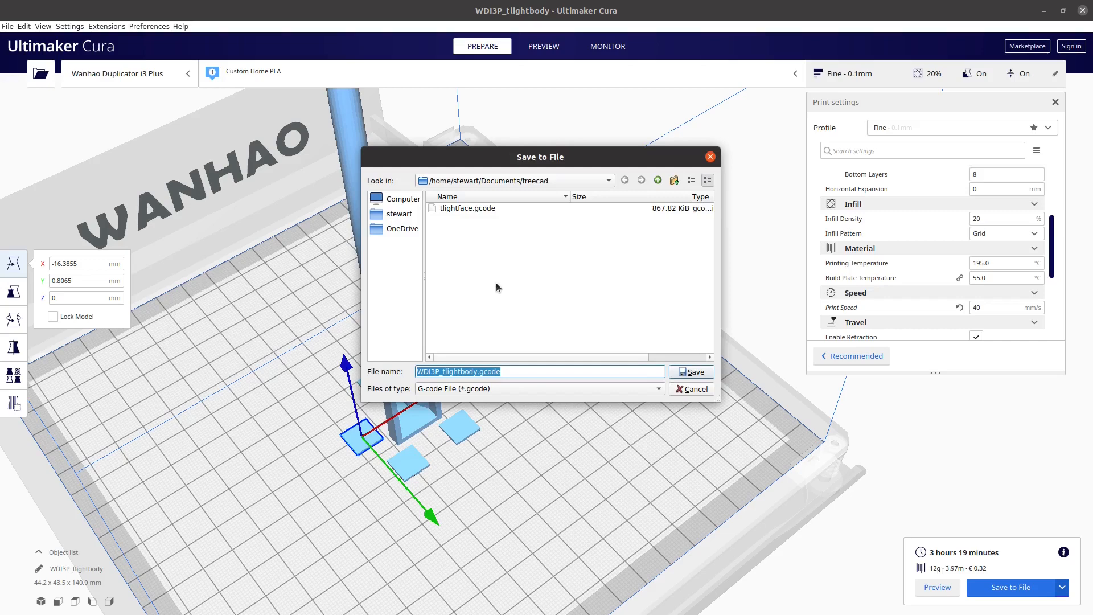
{"action": "left_click_drag", "start_coordinate": [443, 371], "coordinate": [359, 374]}
{"action": "key", "text": "BackSpace"}
{"action": "key", "text": "Return"}
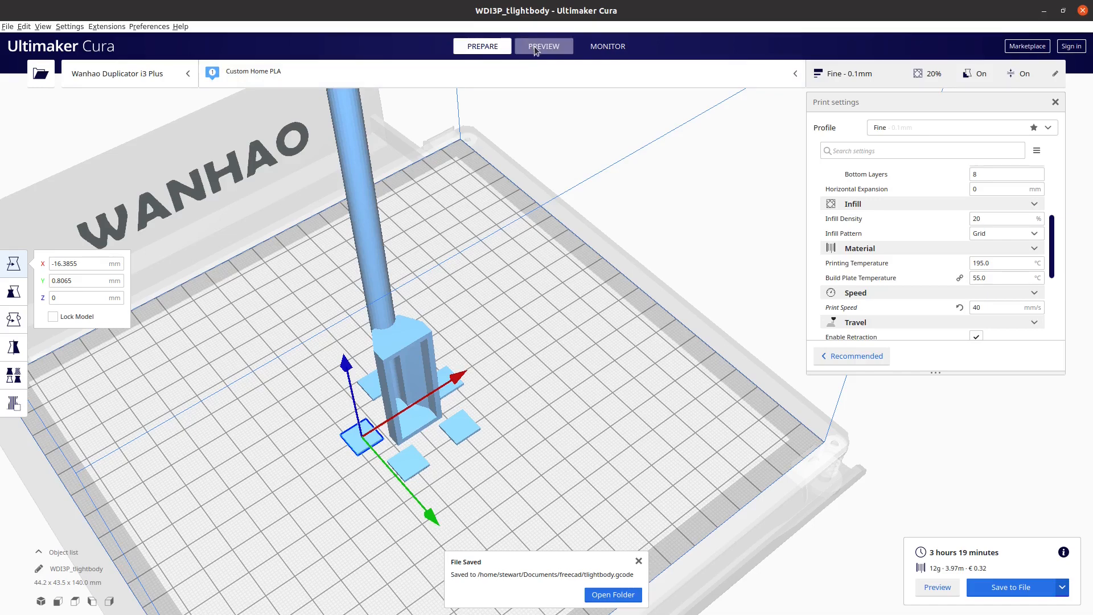
Examine the sliced print in the layer preview, going down to layer 1 and back up through the layers to the top
{"action": "middle_click_drag", "start_coordinate": [253, 274], "coordinate": [524, 210]}
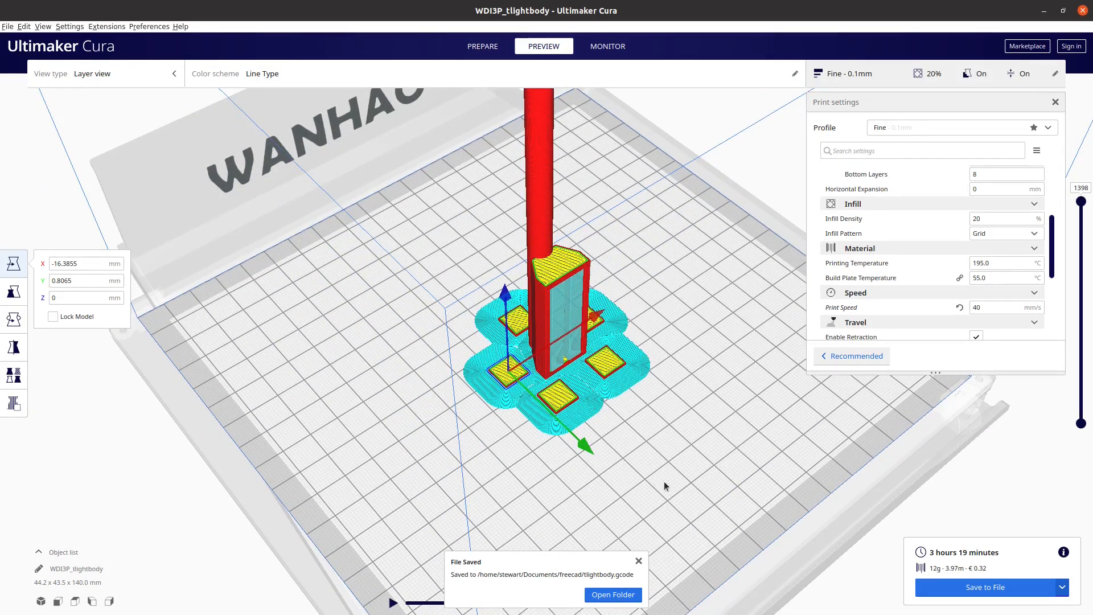
{"action": "left_click_drag", "start_coordinate": [1080, 202], "coordinate": [1084, 419]}
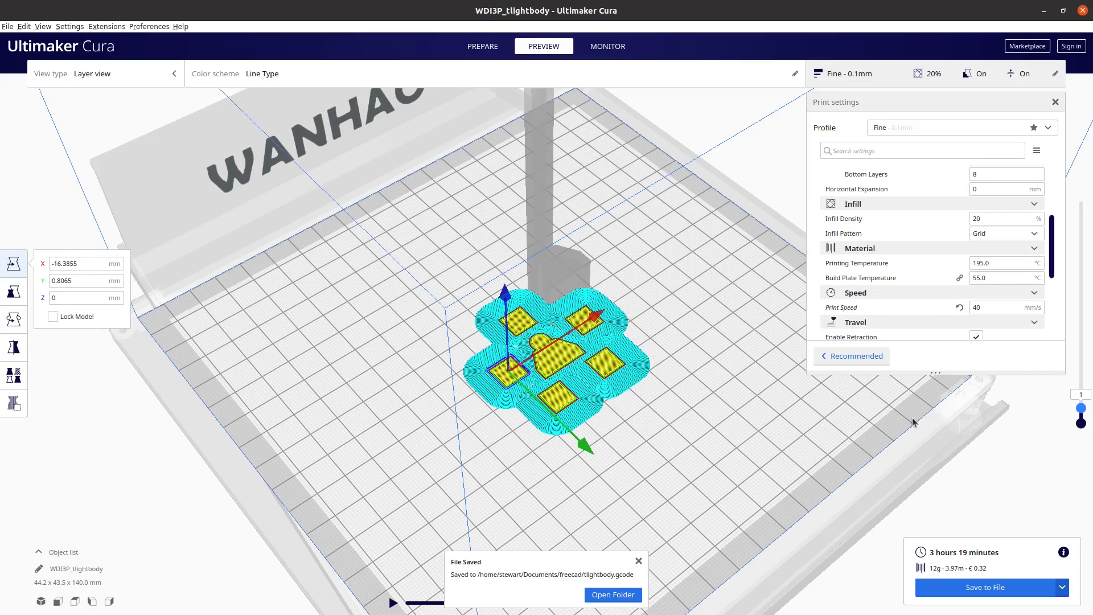
{"action": "mouse_move", "coordinate": [1081, 408]}
{"action": "left_mouse_down"}
{"action": "mouse_move", "coordinate": [1082, 251]}
{"action": "mouse_move", "coordinate": [1081, 405]}
{"action": "left_mouse_up"}
{"action": "key", "text": "Down"}
{"action": "key", "text": "Down"}
{"action": "key", "text": "Down"}
{"action": "key", "text": "Down"}
{"action": "key", "text": "Down"}
{"action": "key", "text": "Down"}
{"action": "key", "text": "Down"}
{"action": "mouse_move", "coordinate": [1063, 402]}
{"action": "left_mouse_down"}
{"action": "mouse_move", "coordinate": [1062, 411]}
{"action": "mouse_move", "coordinate": [1045, 392]}
{"action": "left_mouse_up"}
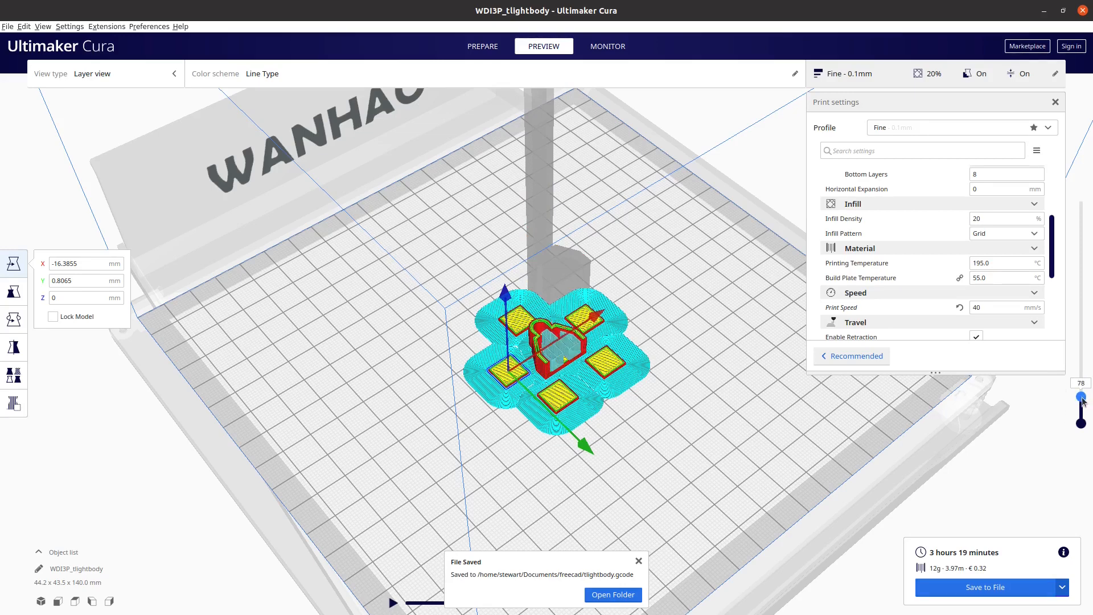
{"action": "left_click_drag", "start_coordinate": [1081, 398], "coordinate": [1084, 166]}
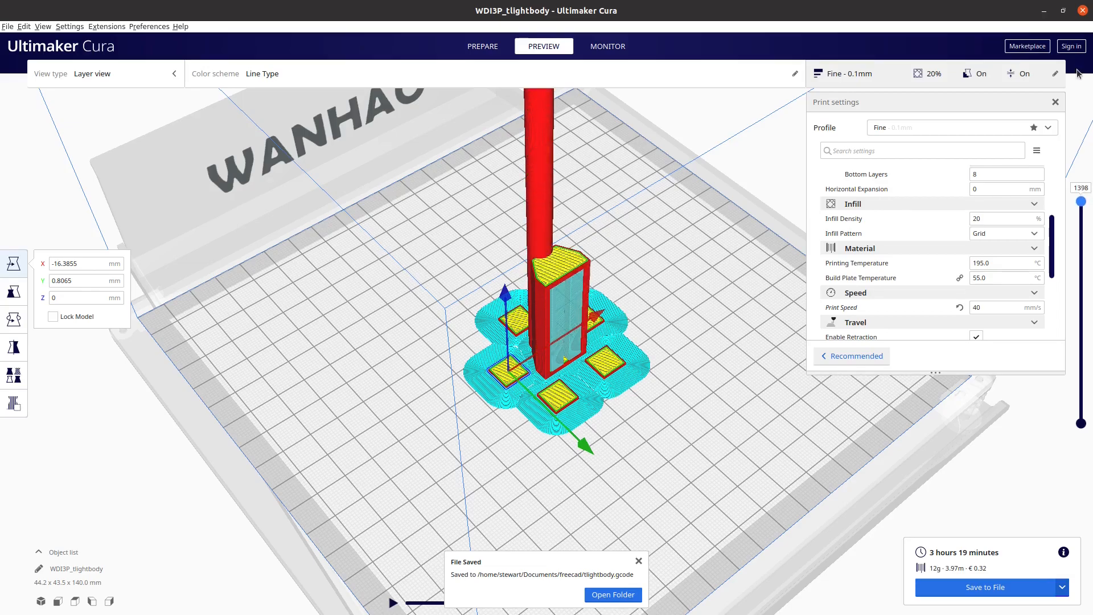